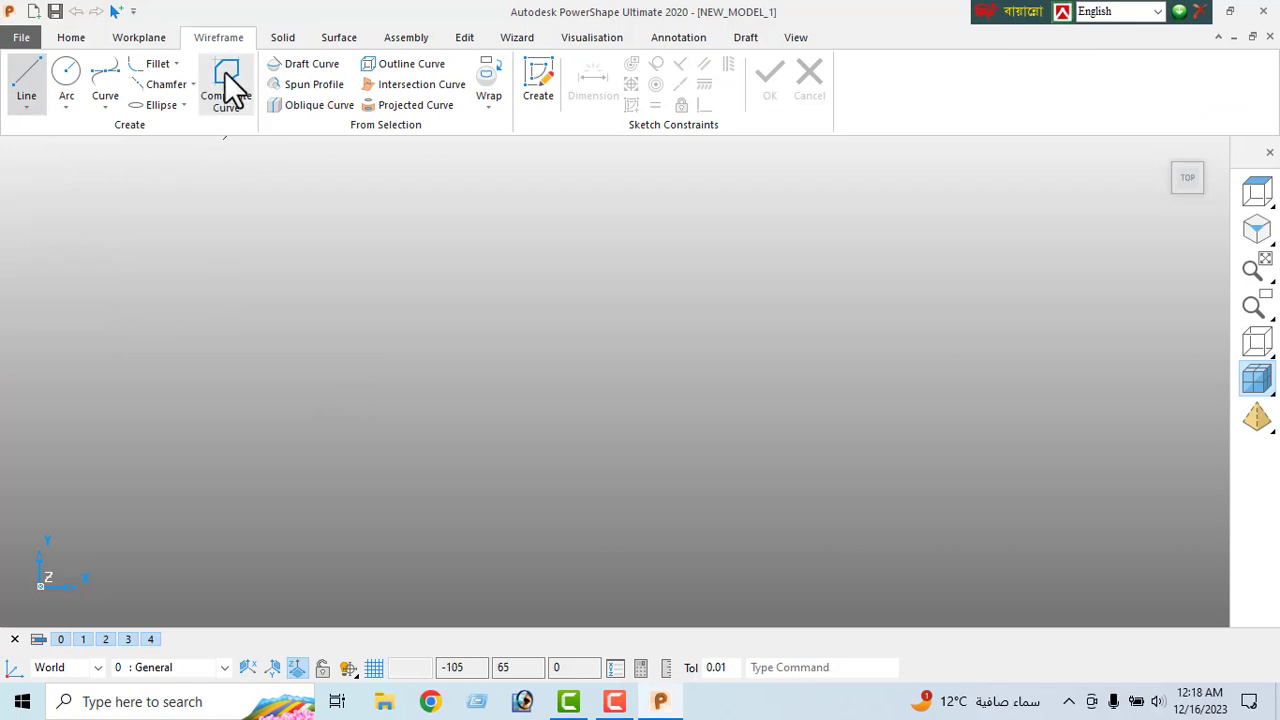
- Draw a single horizontal line about 107 long in the empty model
left_click(14, 112)
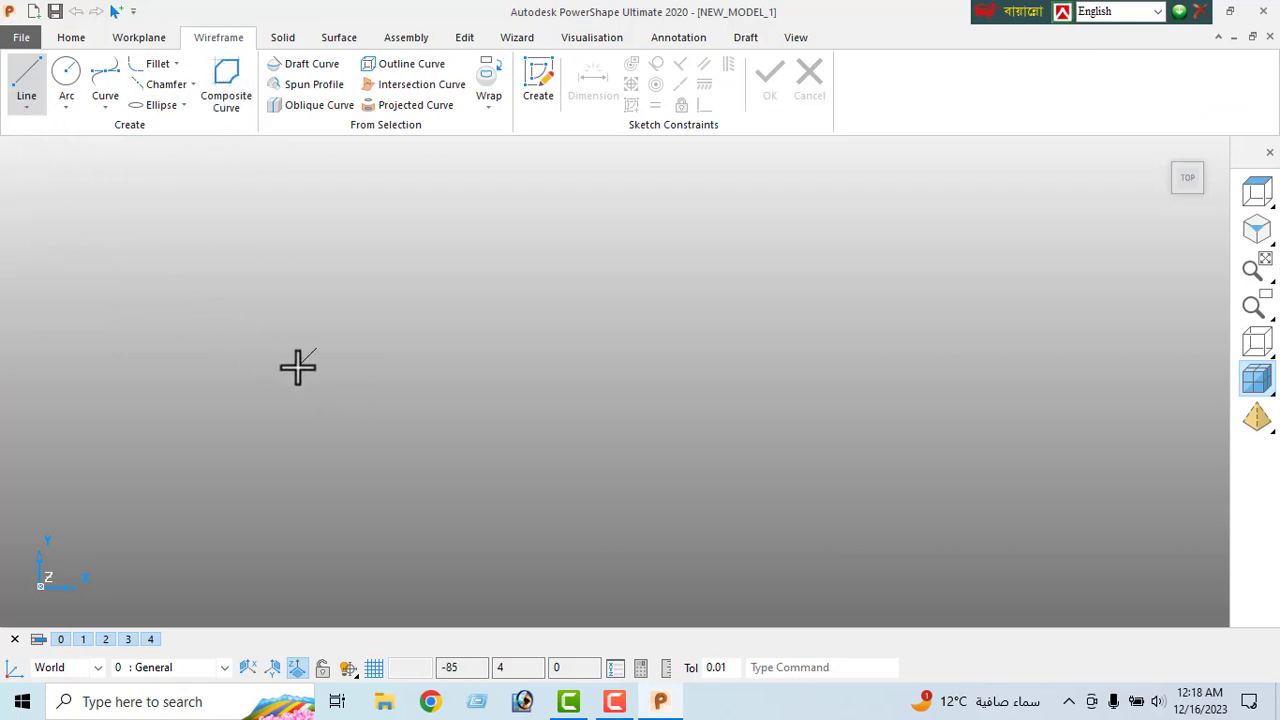
left_click(381, 347)
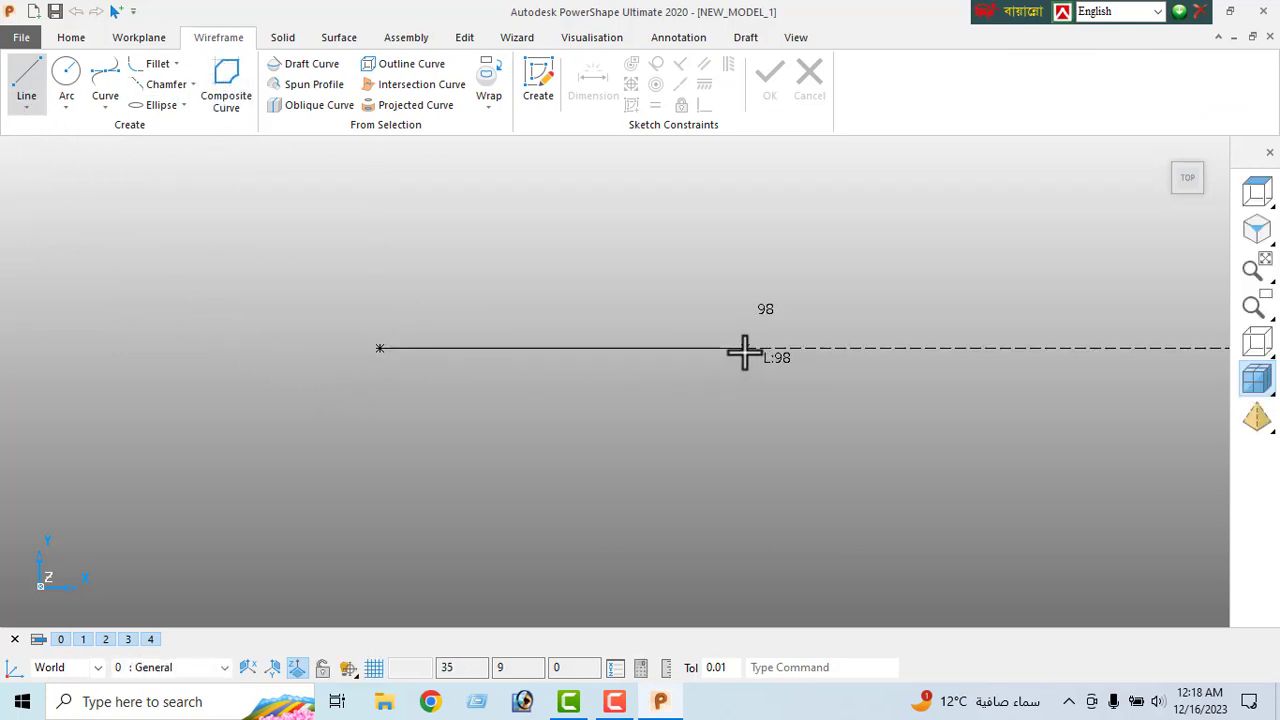
left_click(777, 348)
right_click(527, 235)
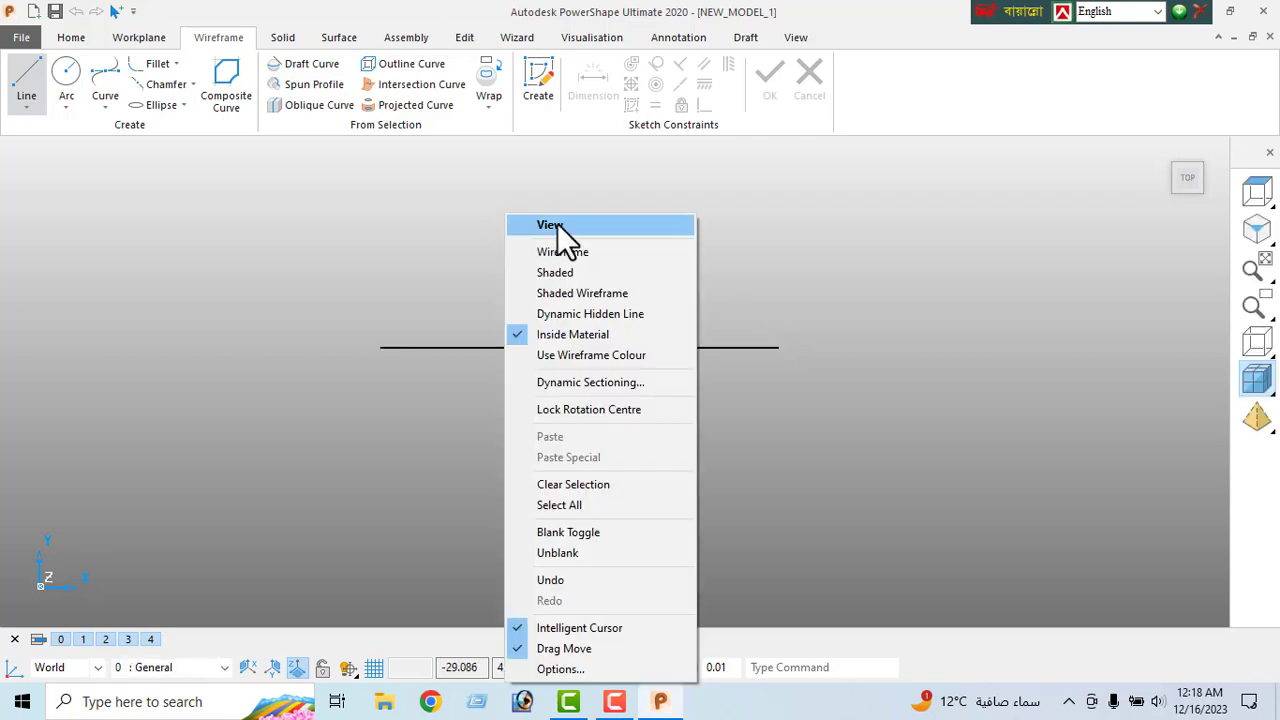
key("Escape")
- Set the horizontal line's length to 85.6
left_click(454, 347)
double_click(500, 347)
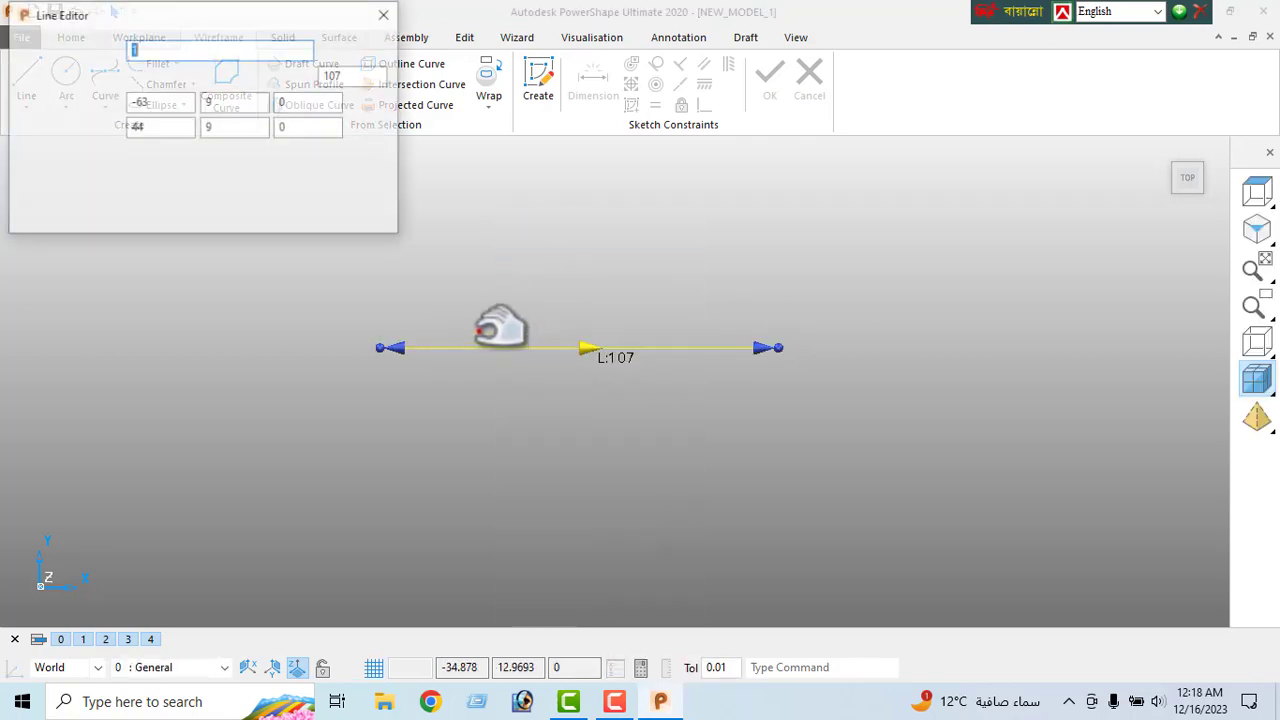
left_click_drag(356, 77, 303, 100)
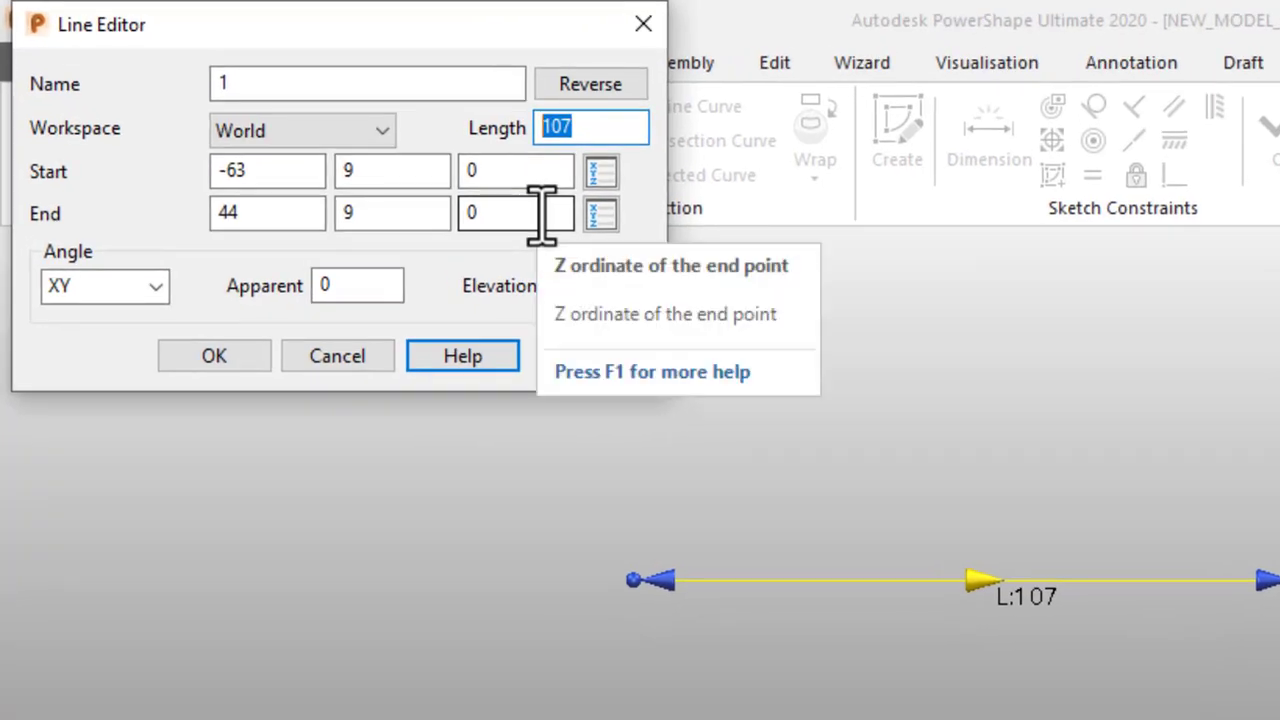
type("85.6")
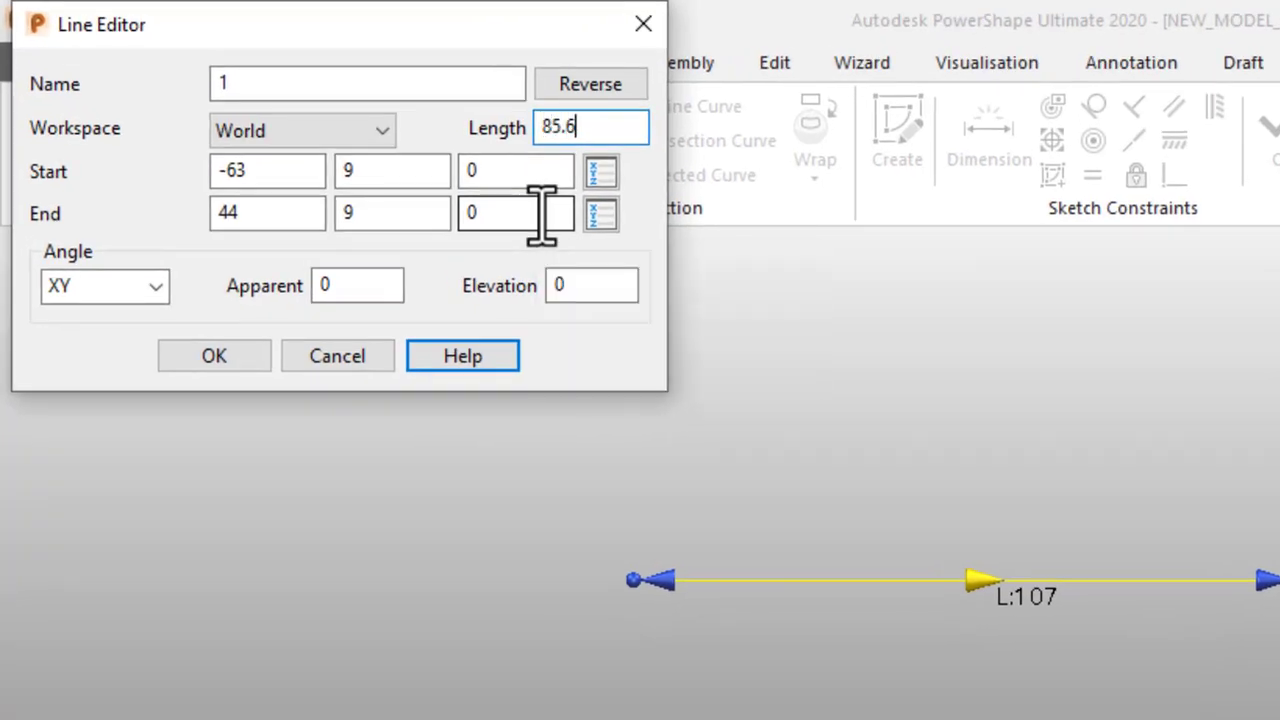
key("Return")
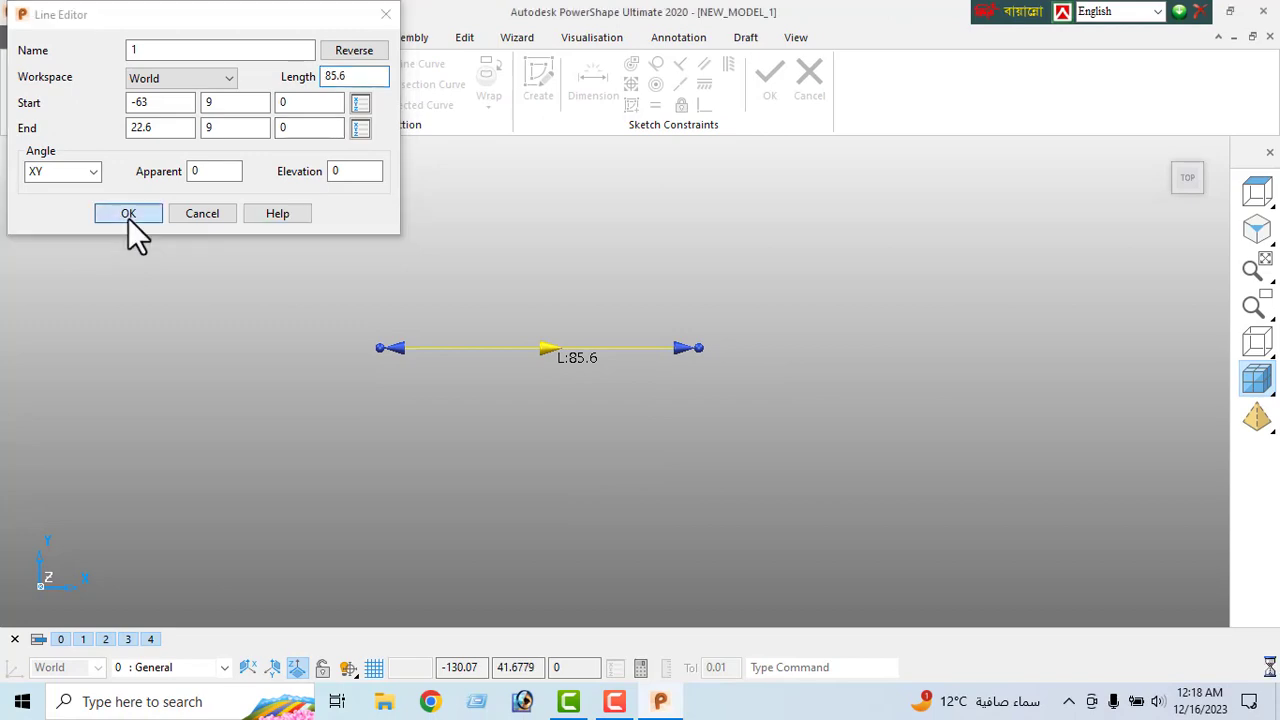
left_click(128, 218)
- Offset one copy of the horizontal line upward by a distance of 63.5
left_click(465, 40)
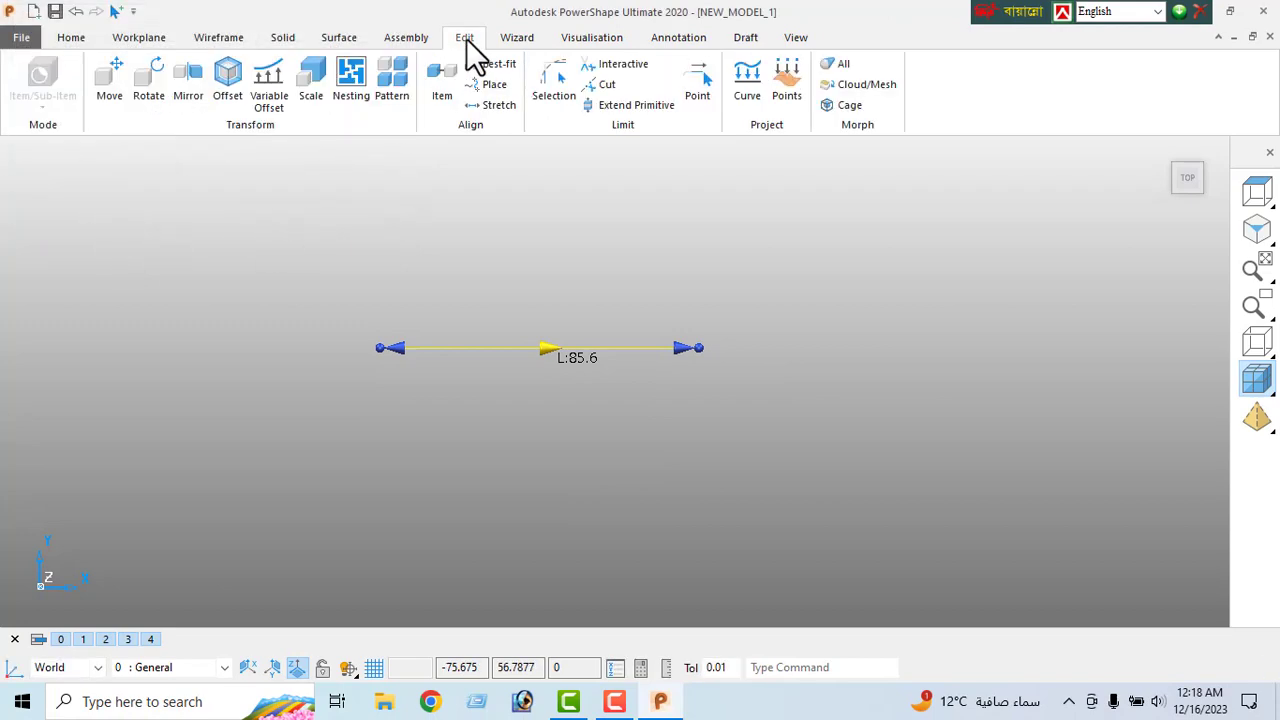
left_click(228, 88)
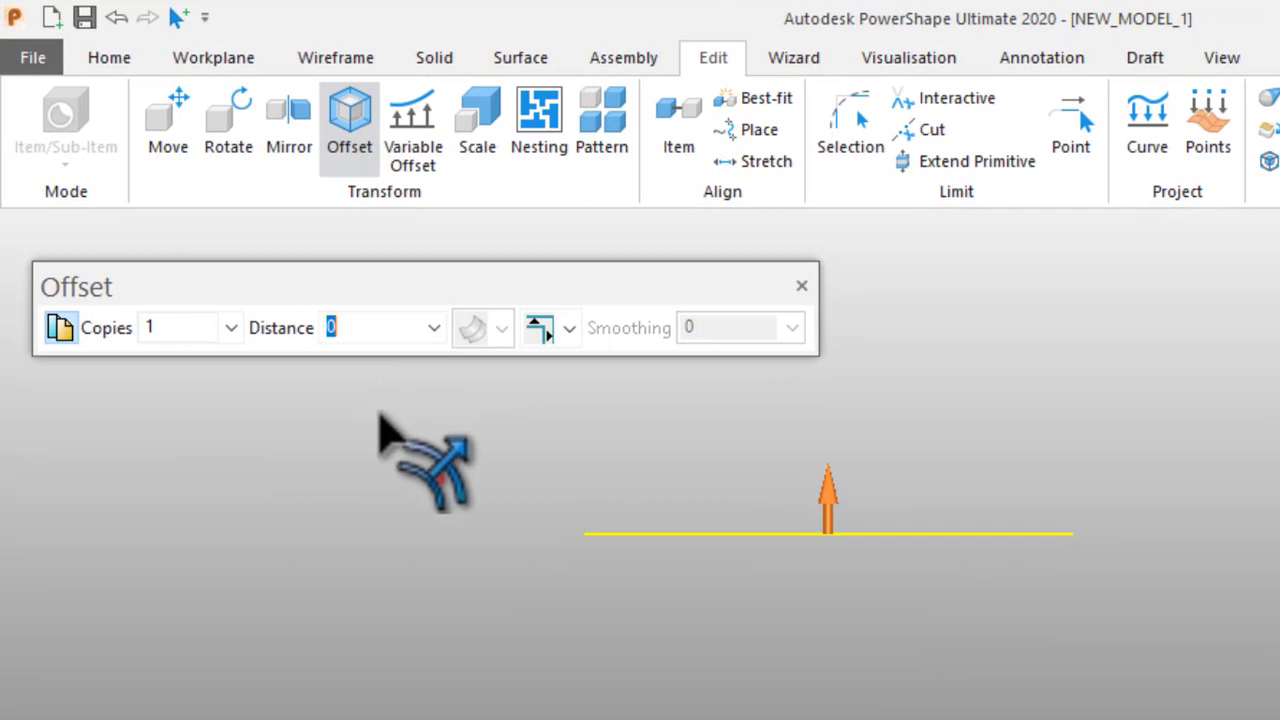
type("63.5")
key("Return")
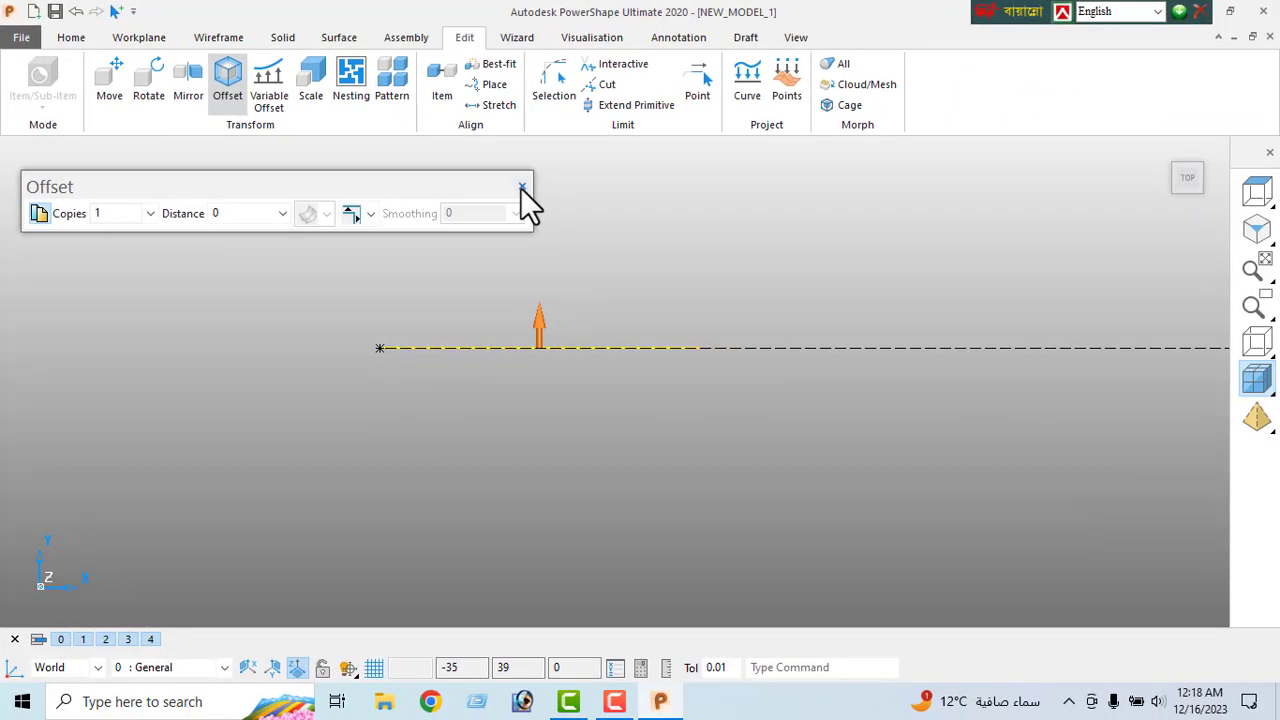
left_click(522, 187)
left_click(1187, 177)
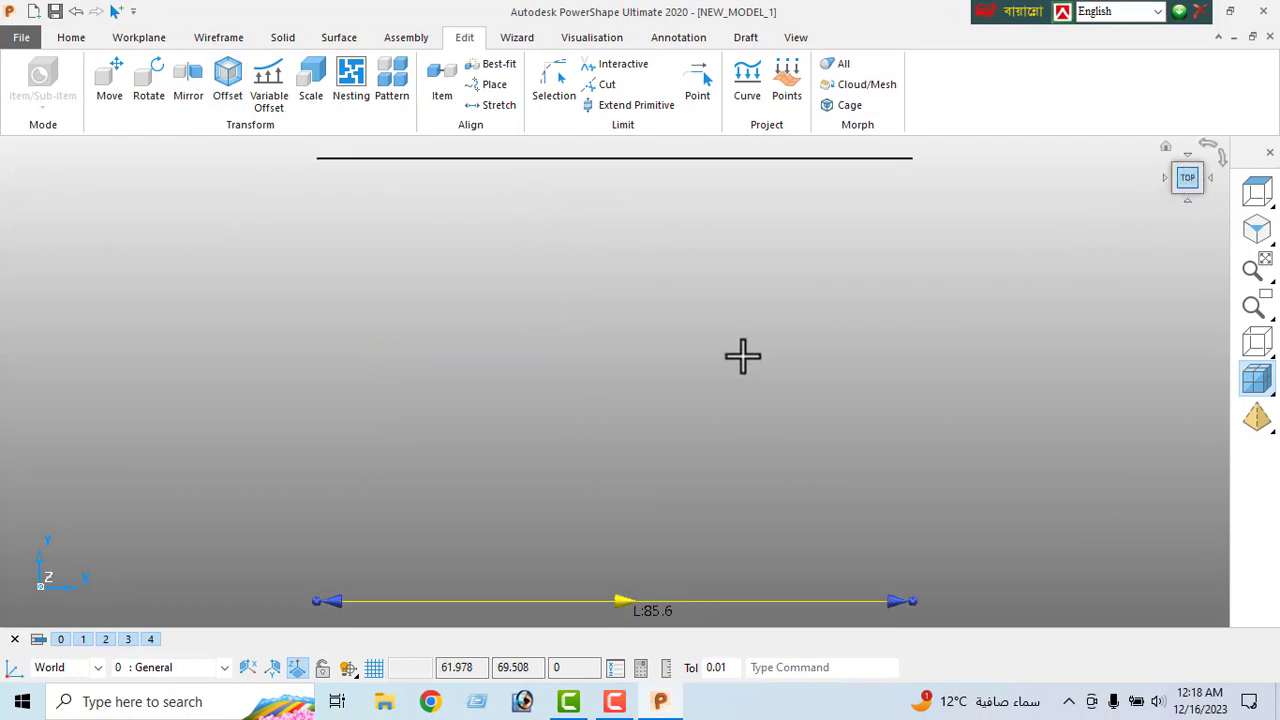
scroll(671, 360, "down", 2)
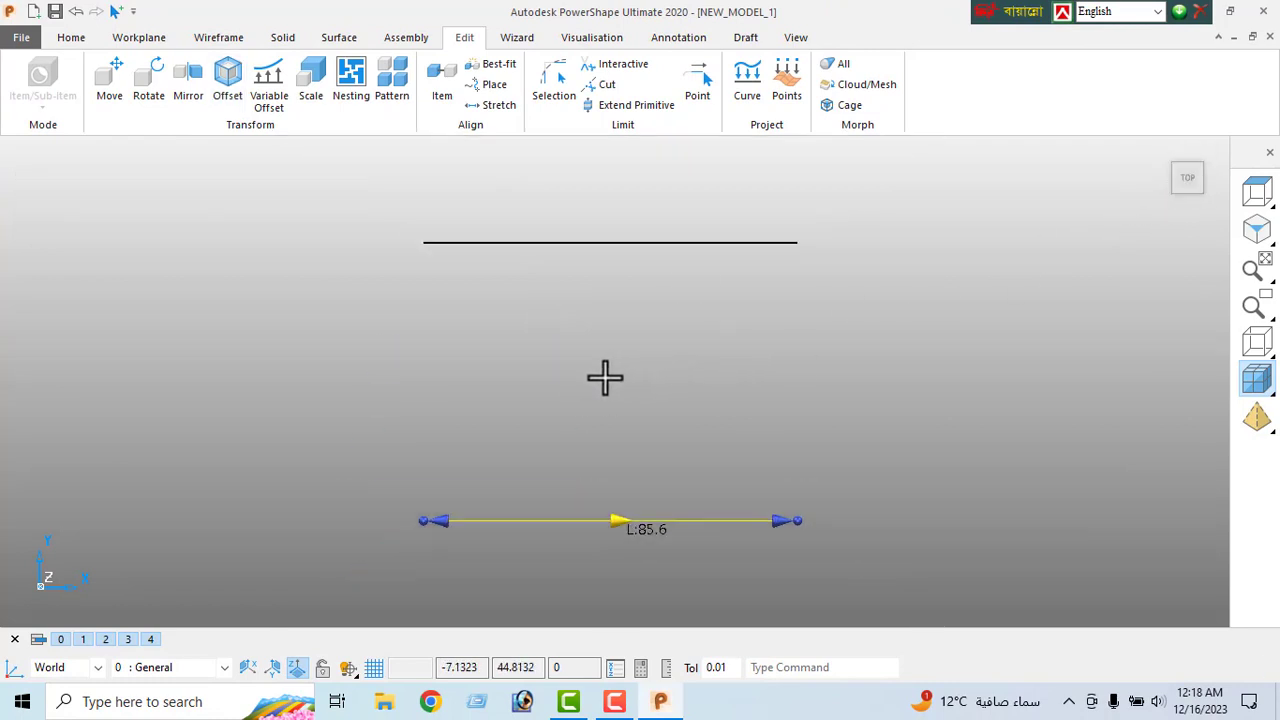
- Draw vertical lines joining the left and right ends of the two horizontal lines to close the rectangle
left_click(219, 40)
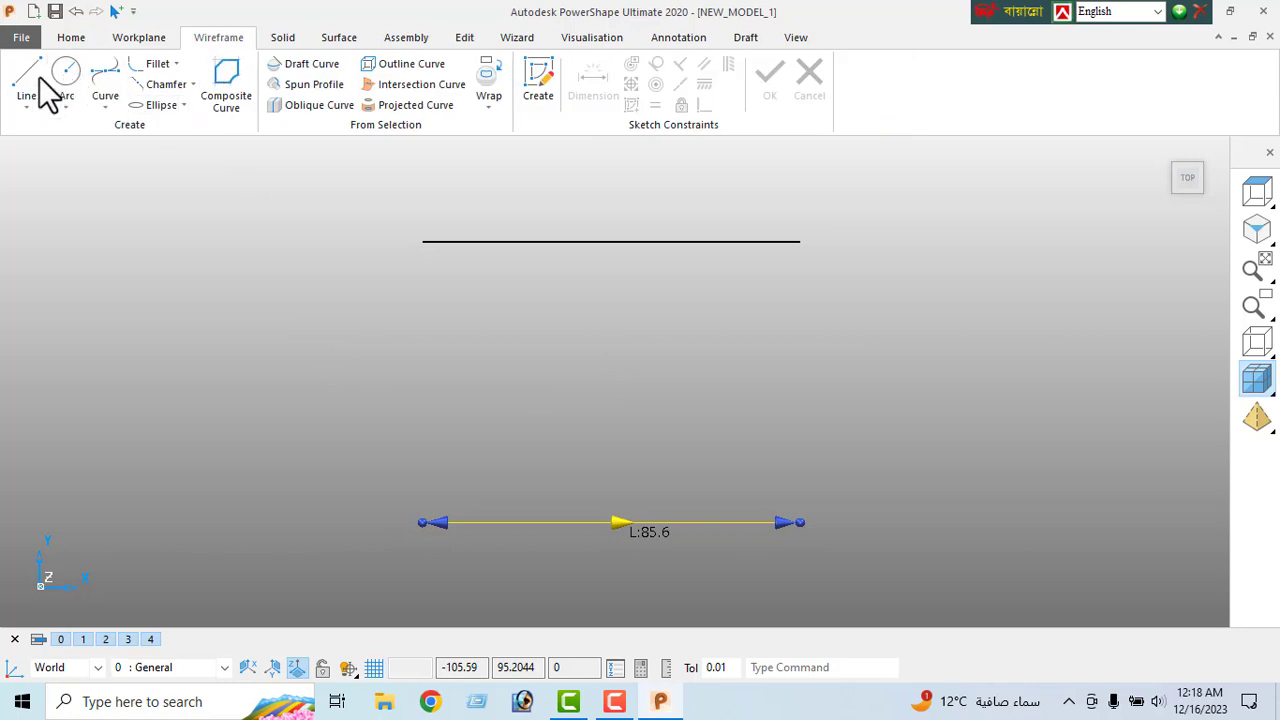
left_click(39, 85)
left_click(422, 241)
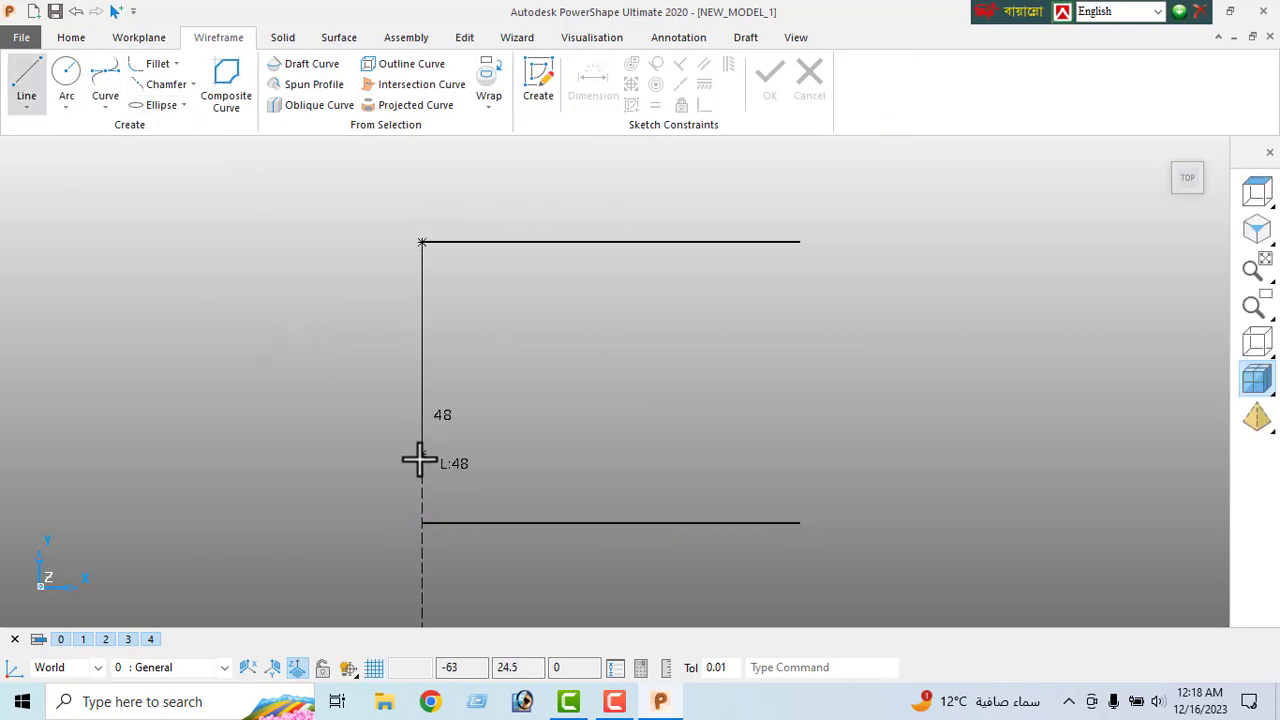
left_click(422, 521)
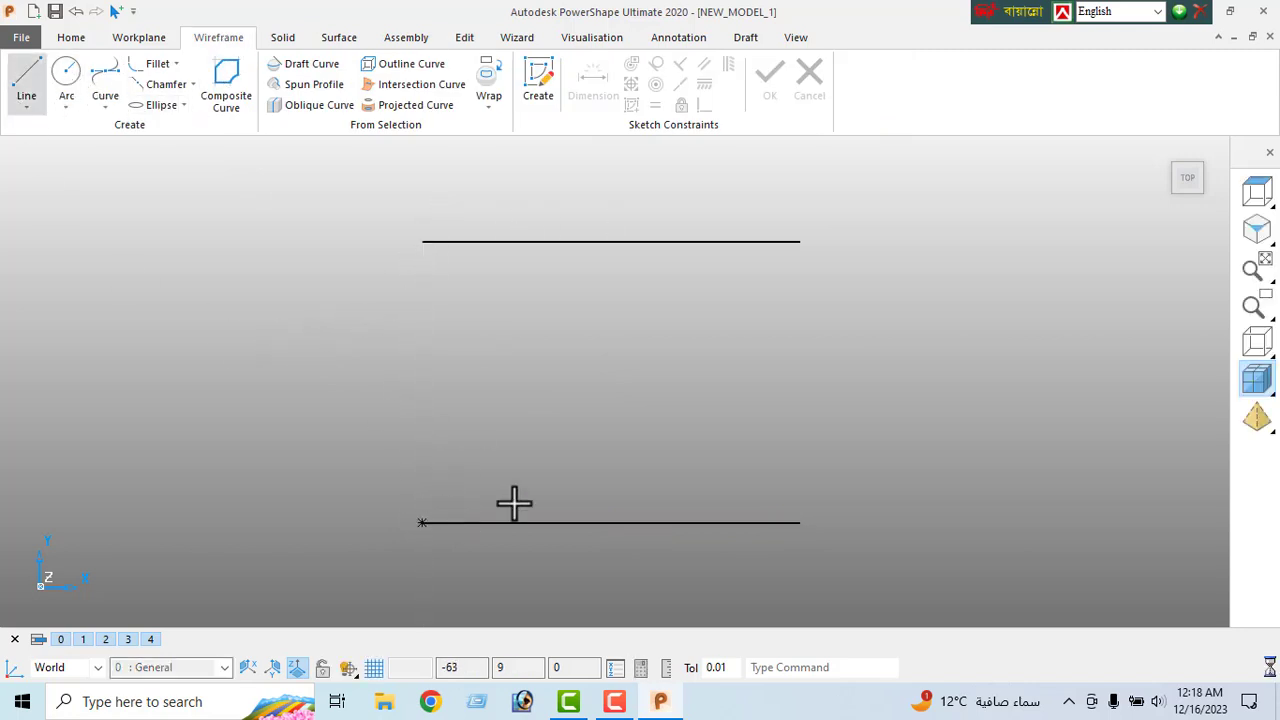
left_click(800, 241)
left_click(800, 521)
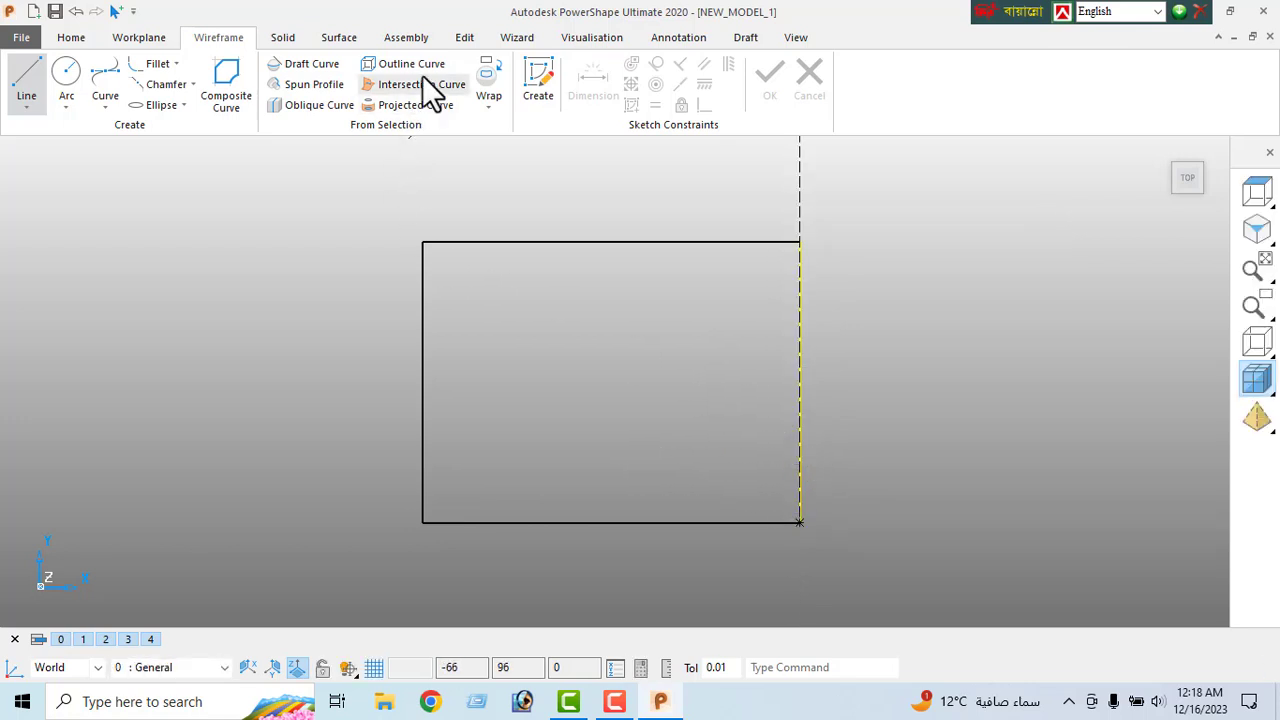
- Offset one copy of the rectangle's right vertical edge inward to X 19.8
left_click(465, 38)
left_click(228, 80)
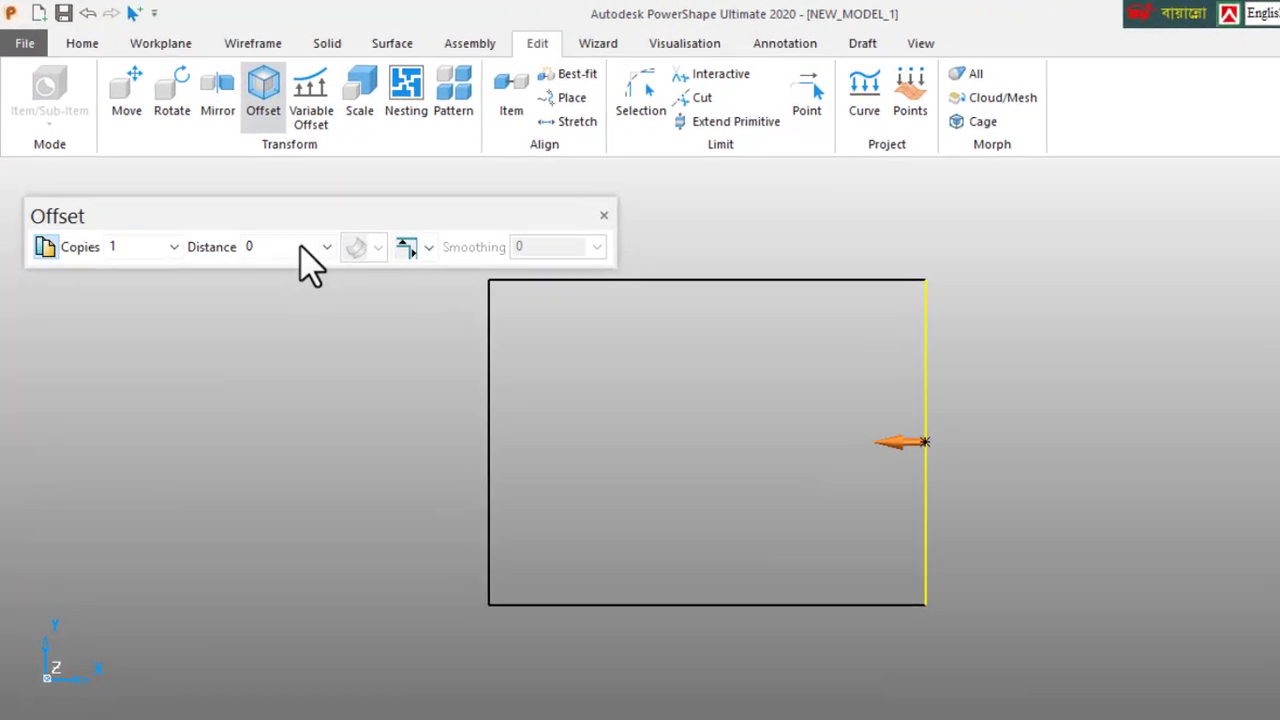
double_click(257, 215)
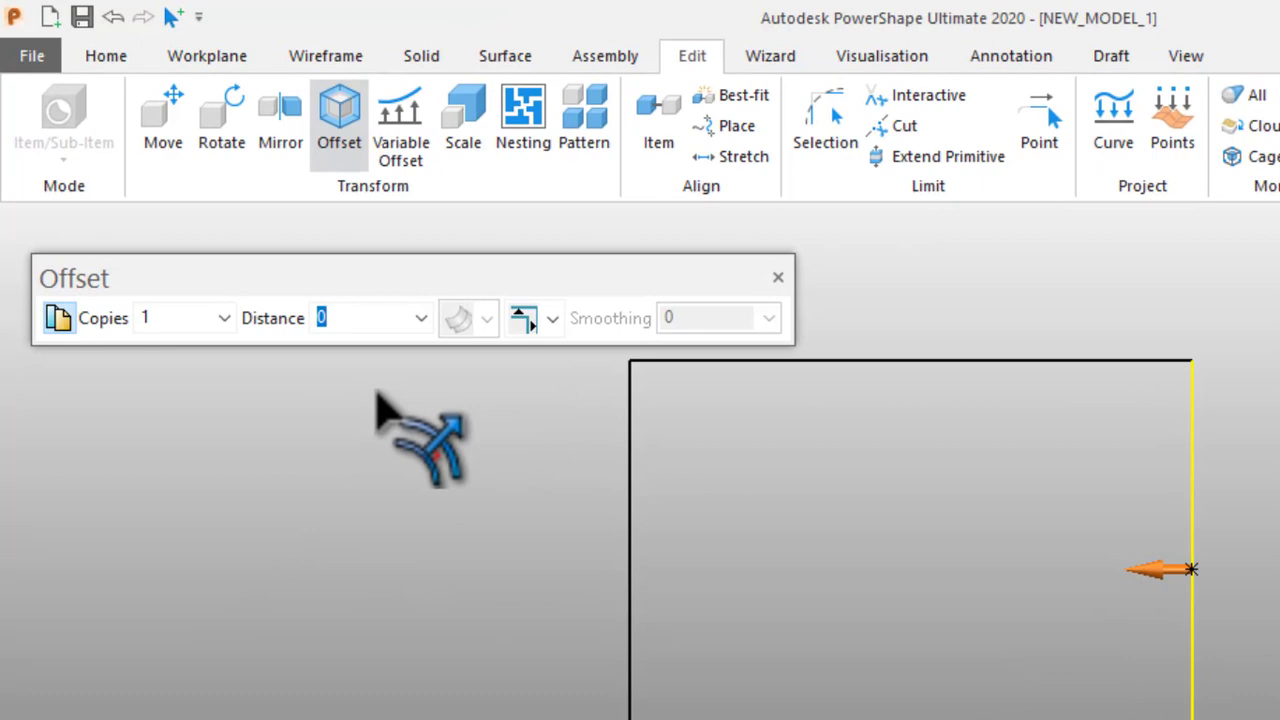
key("Return")
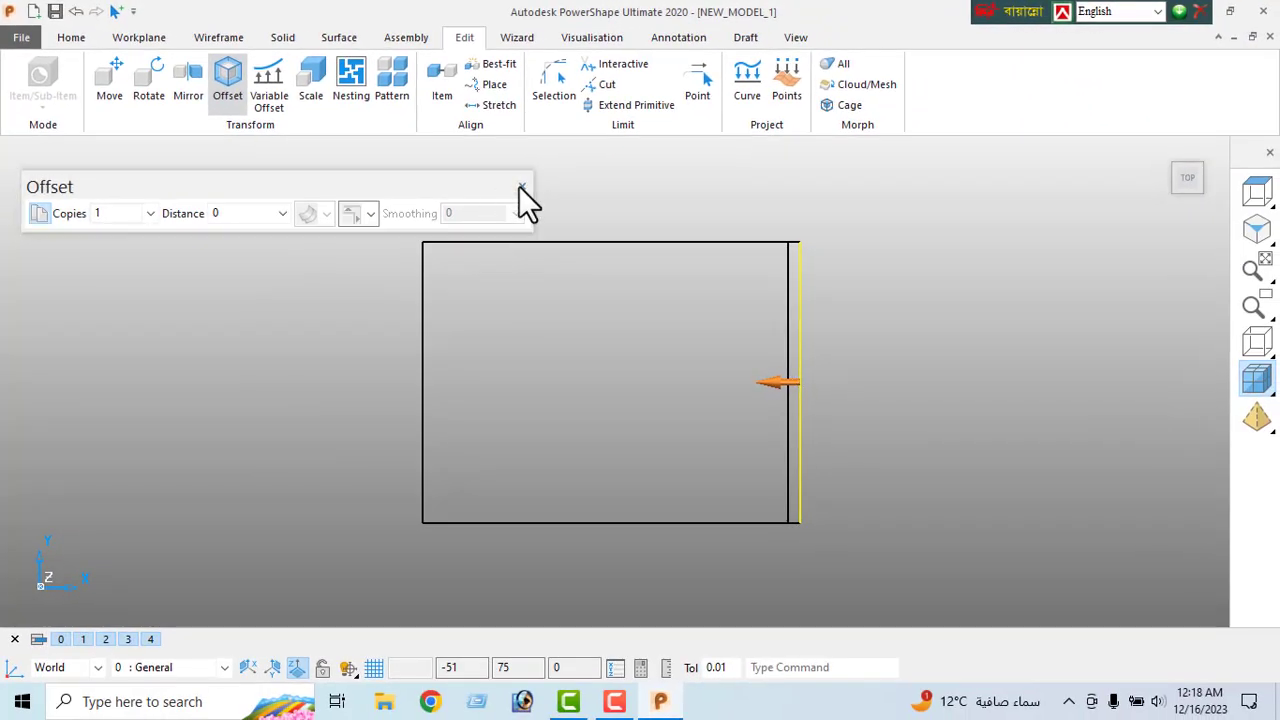
left_click(521, 188)
- Draw a horizontal centre line from the midpoint of the rectangle's left edge to the midpoint of its right edge
left_click(220, 42)
left_click(39, 93)
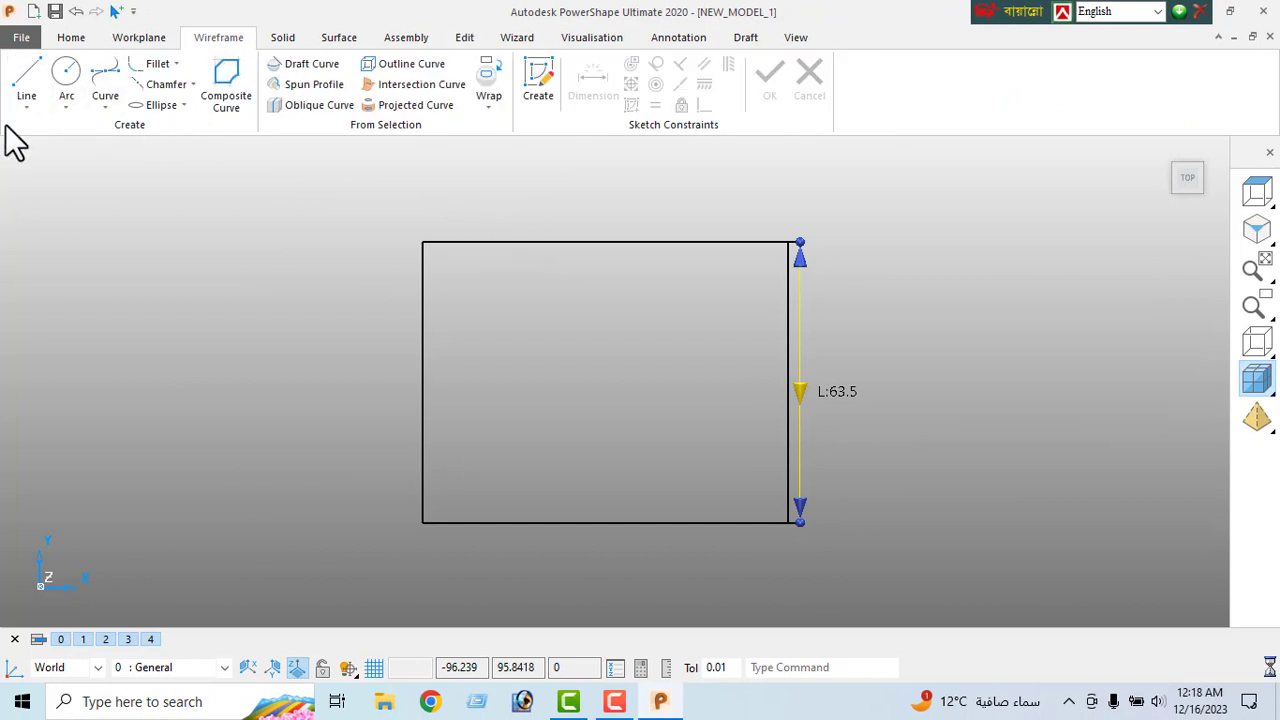
left_click(450, 388)
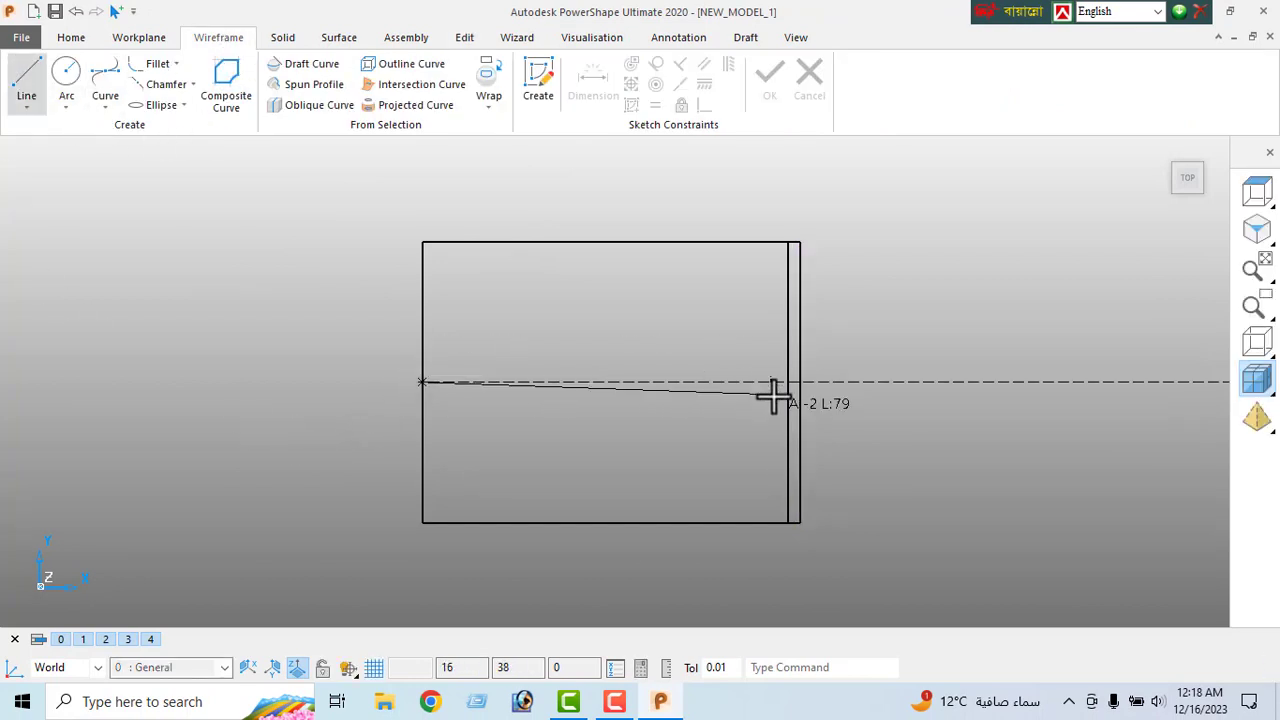
left_click(800, 388)
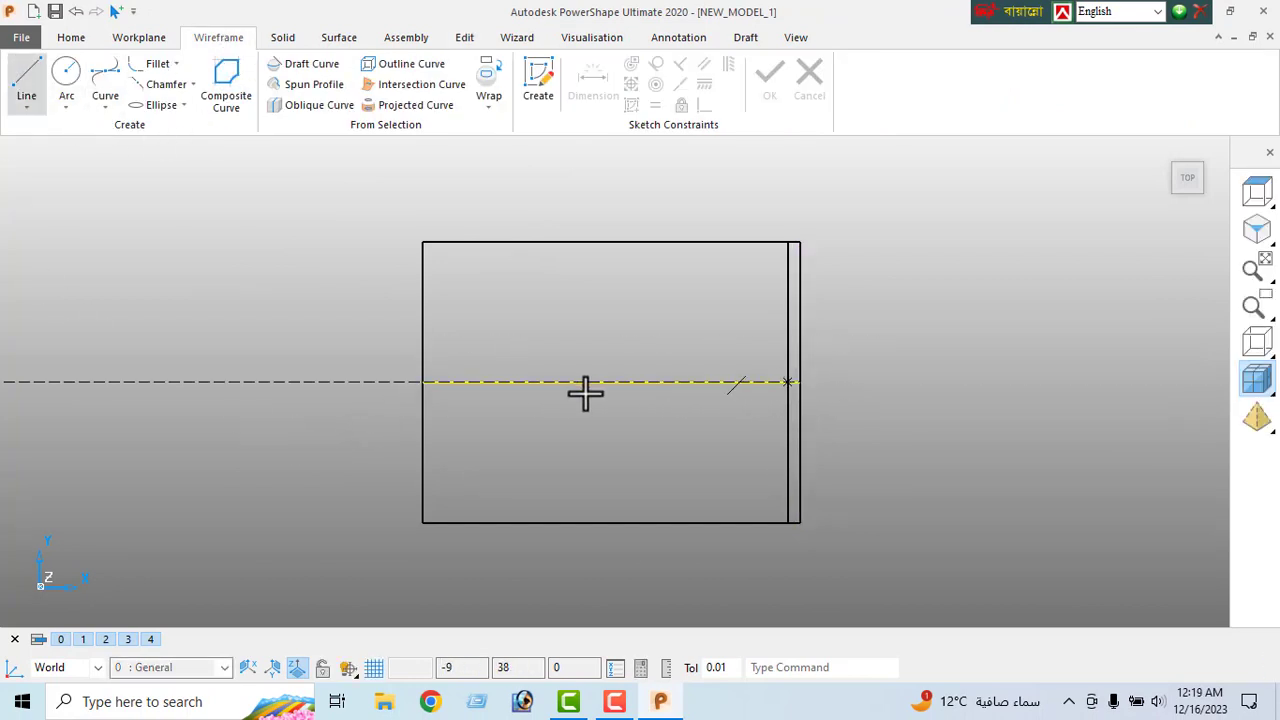
right_click(274, 251)
left_click(327, 228)
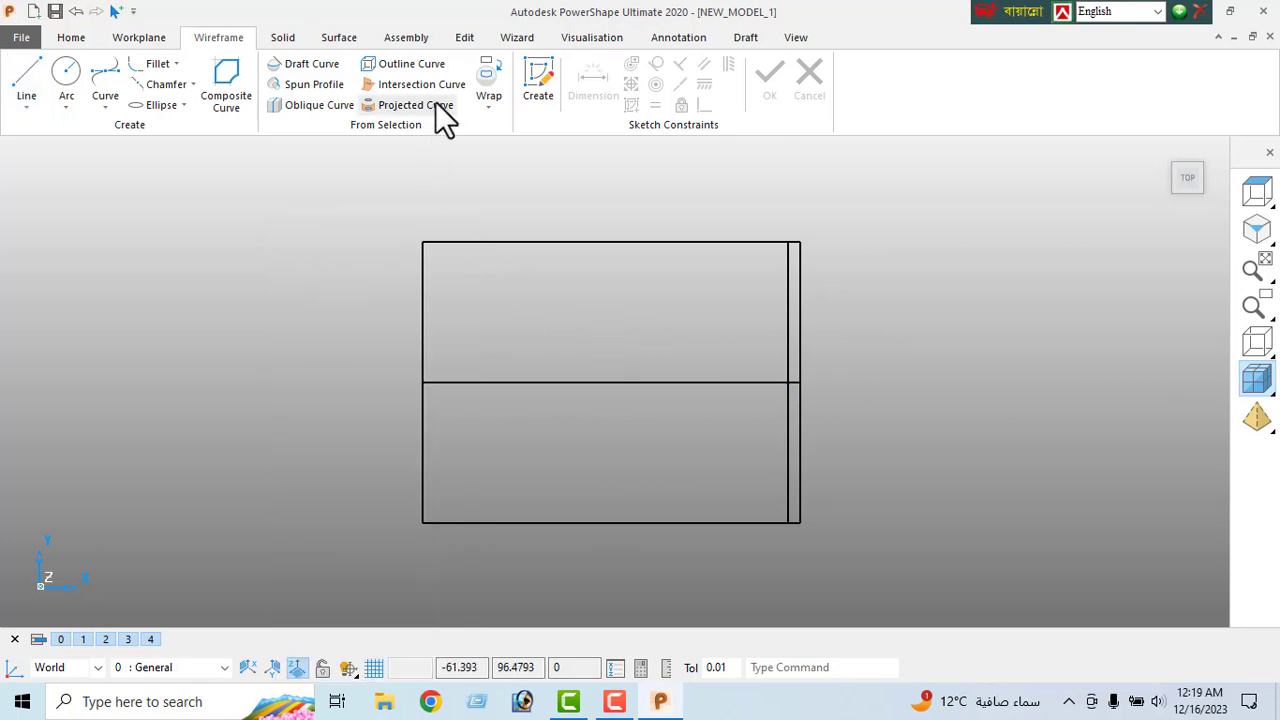
- Trim away the part of the inner vertical line above the centre line with the Interactive limit tool
left_click(465, 36)
left_click(590, 67)
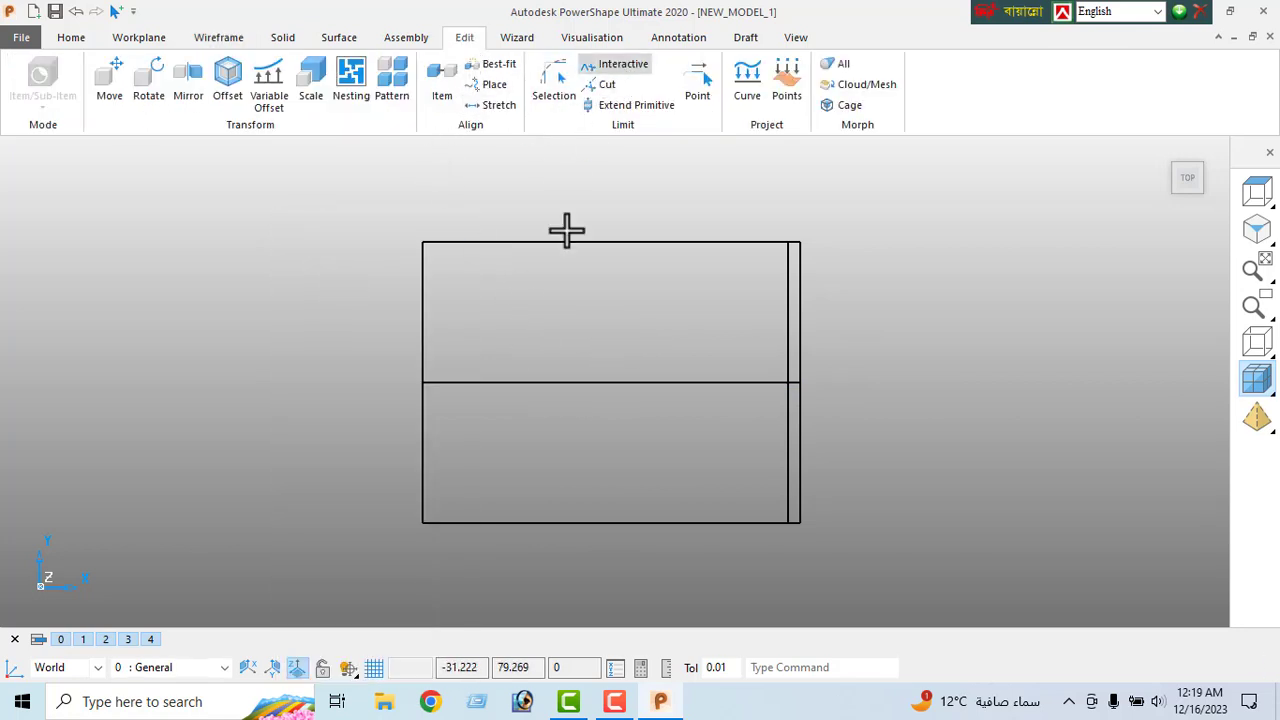
left_click(786, 312)
right_click(309, 226)
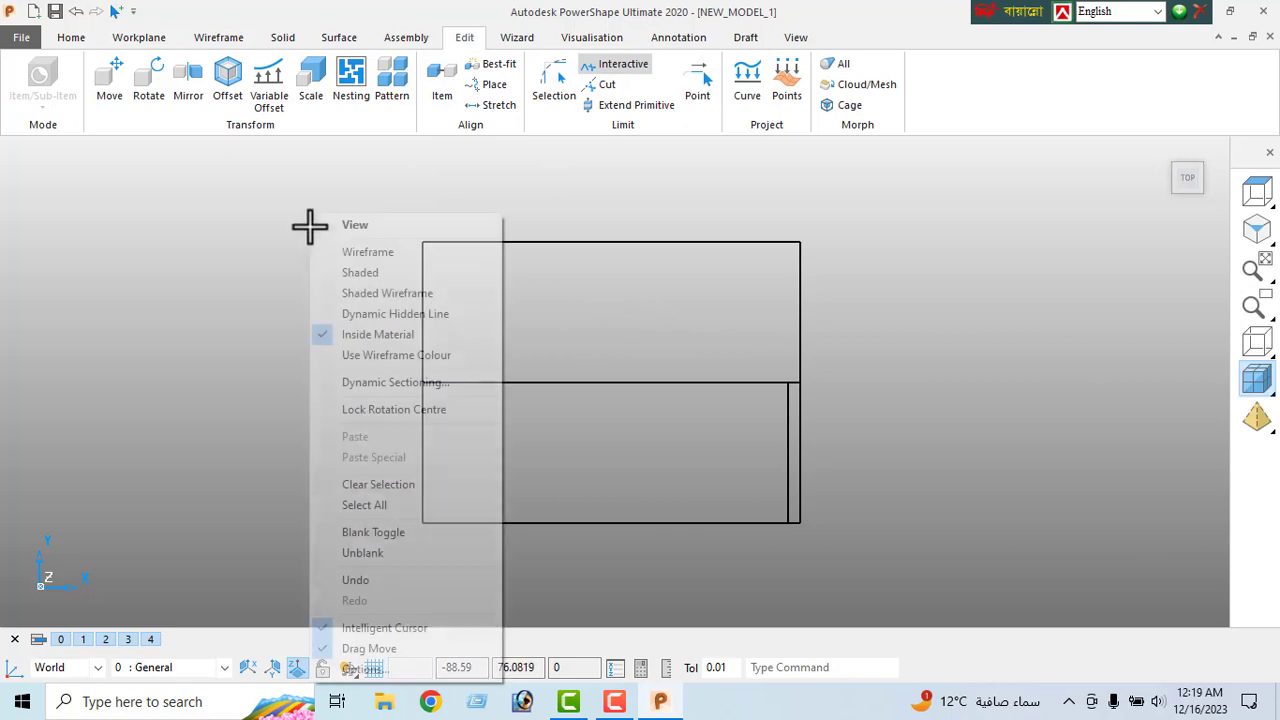
left_click(348, 230)
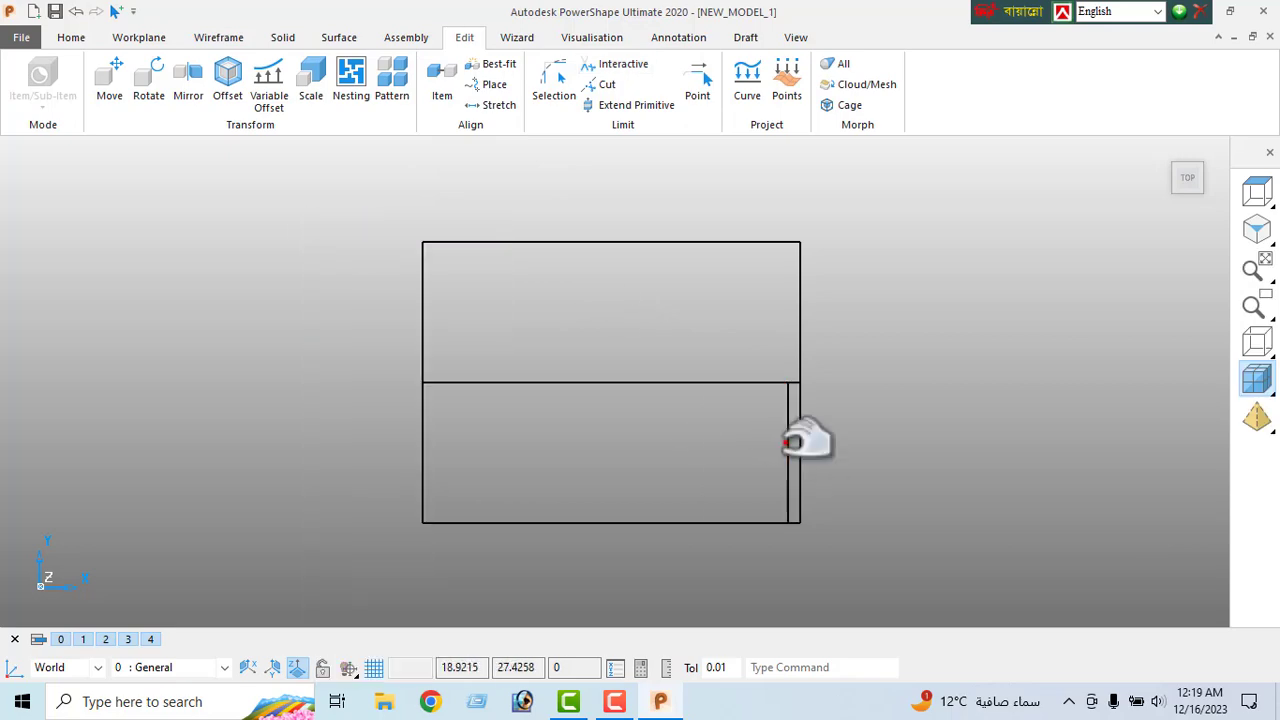
- Set the length of the remaining inner vertical line to 39.5/2
double_click(788, 440)
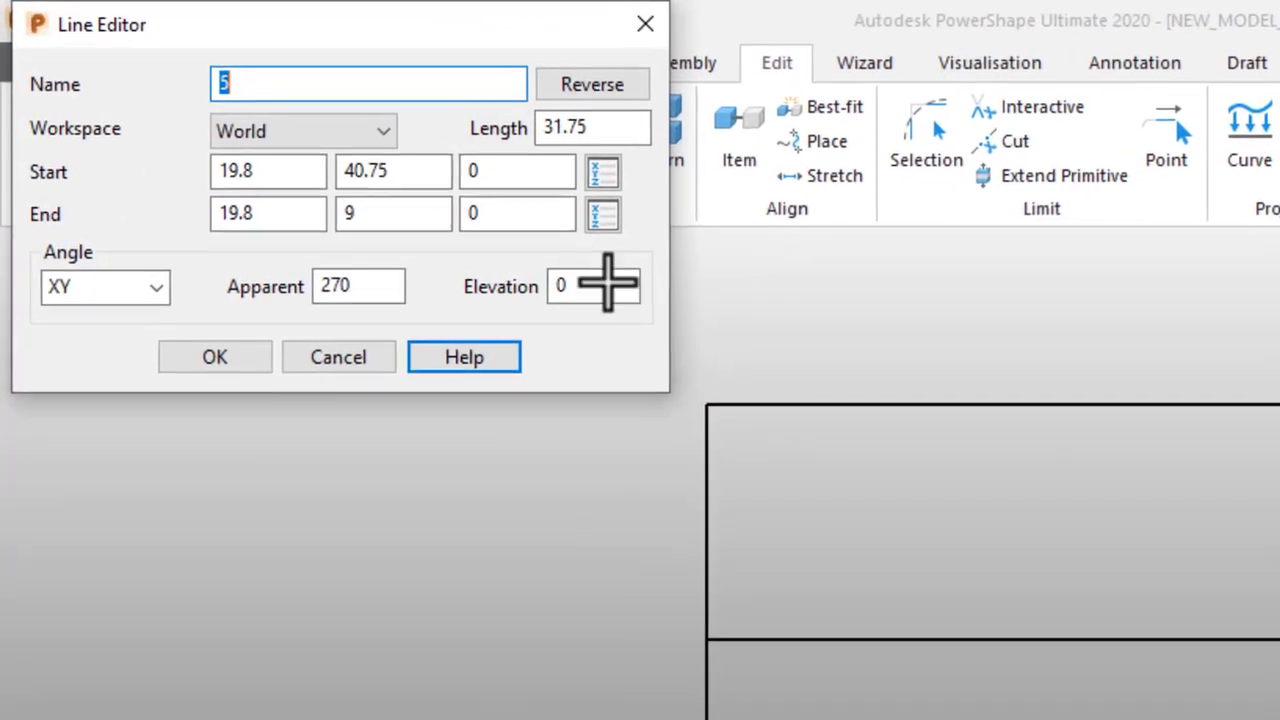
left_click_drag(601, 127, 505, 176)
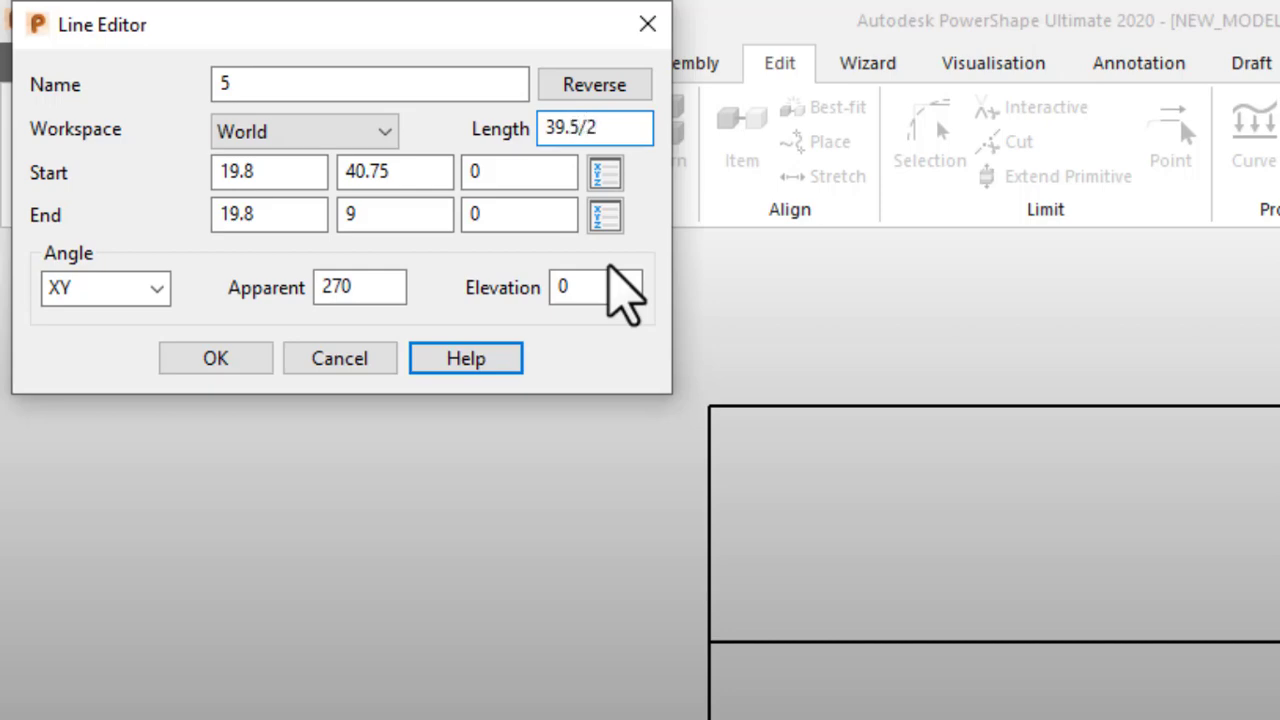
key("Return")
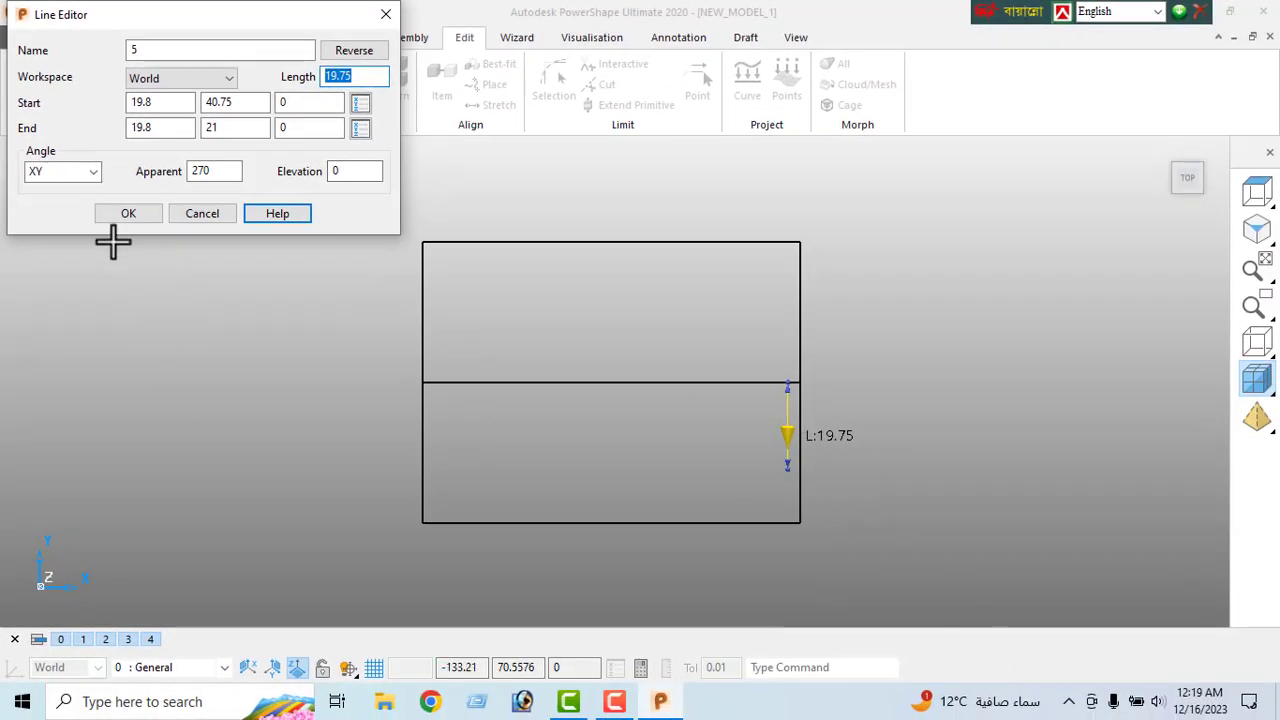
left_click(126, 214)
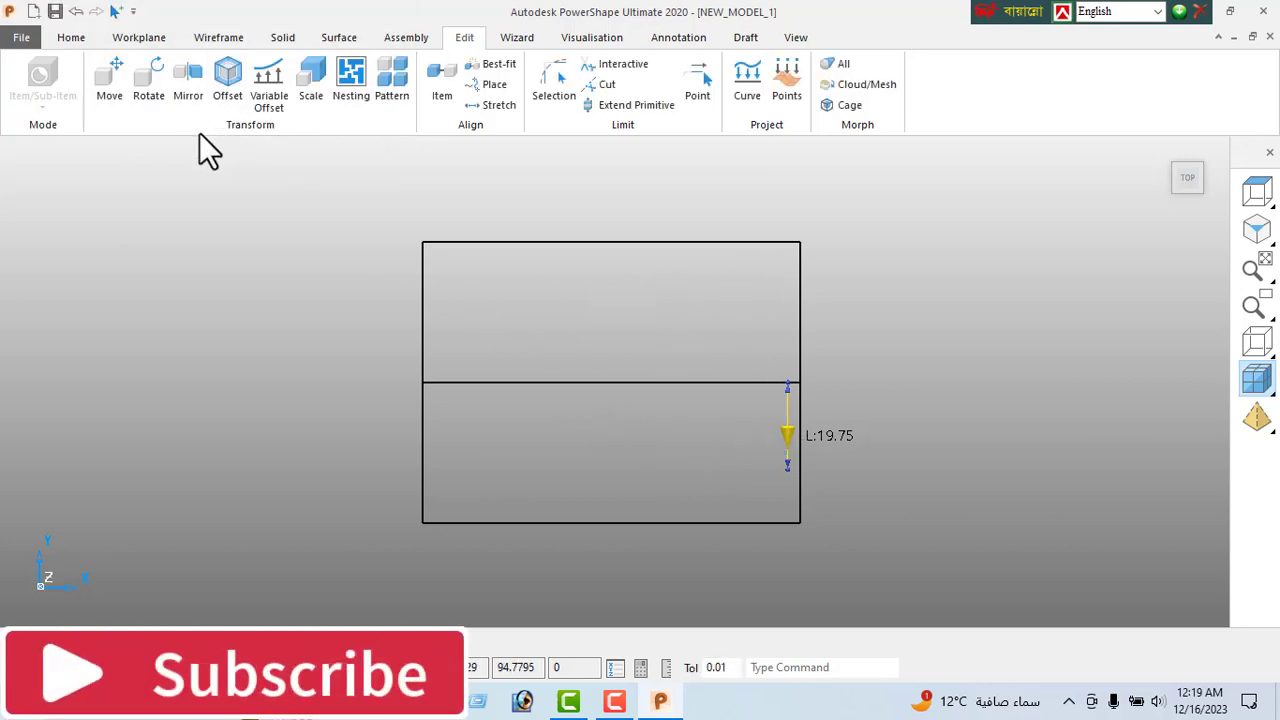
- Reverse the inner vertical line's direction and set its length to 19.75*2 so it extends upward past the centre line
double_click(788, 436)
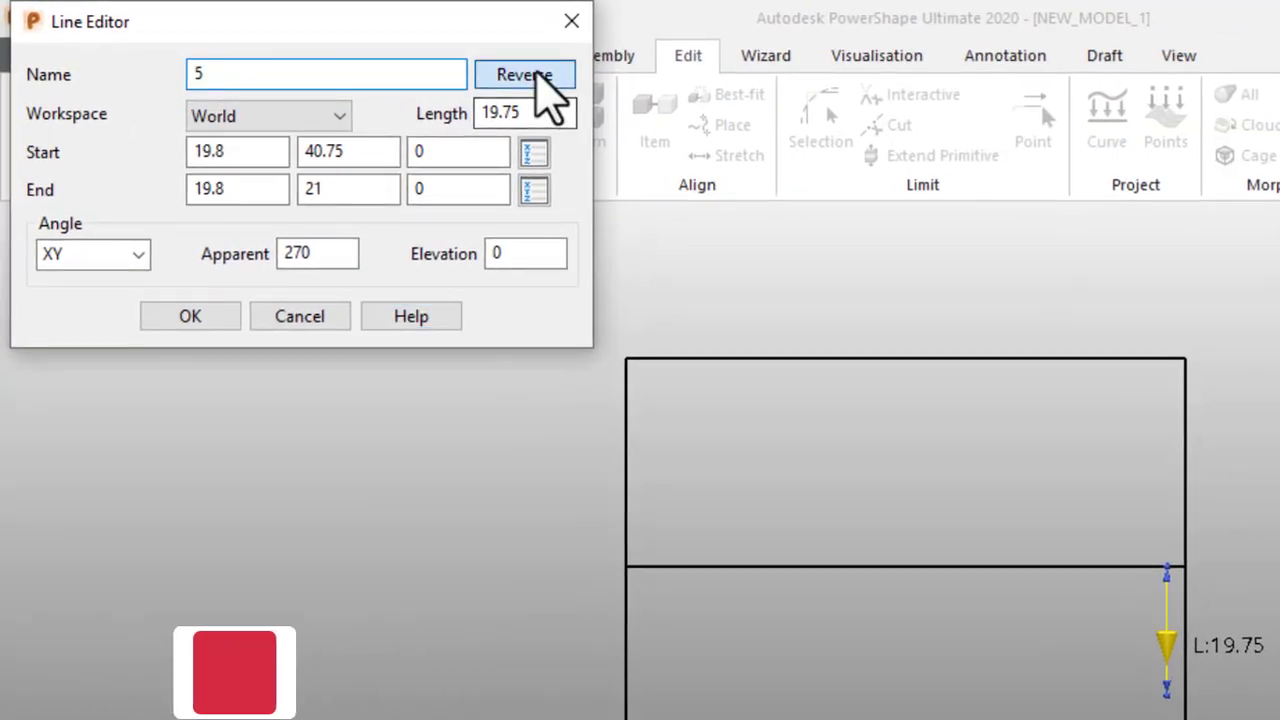
left_click(538, 72)
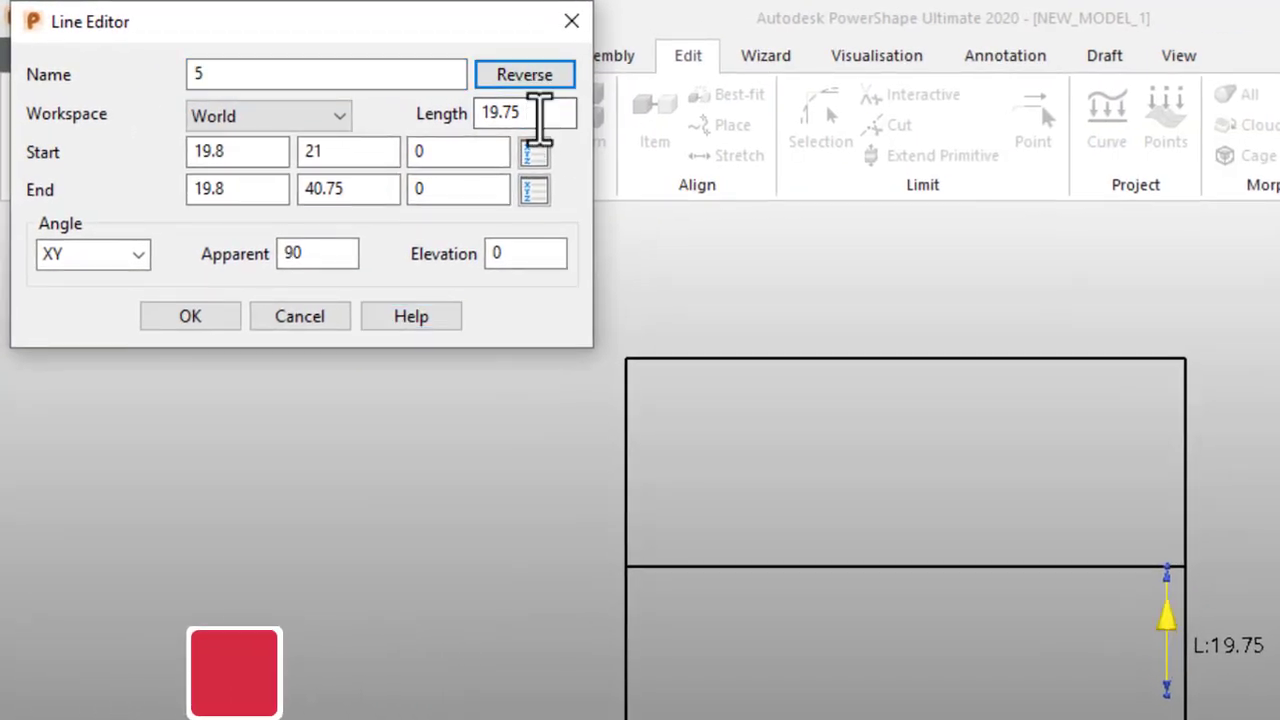
left_click(537, 114)
type("*")
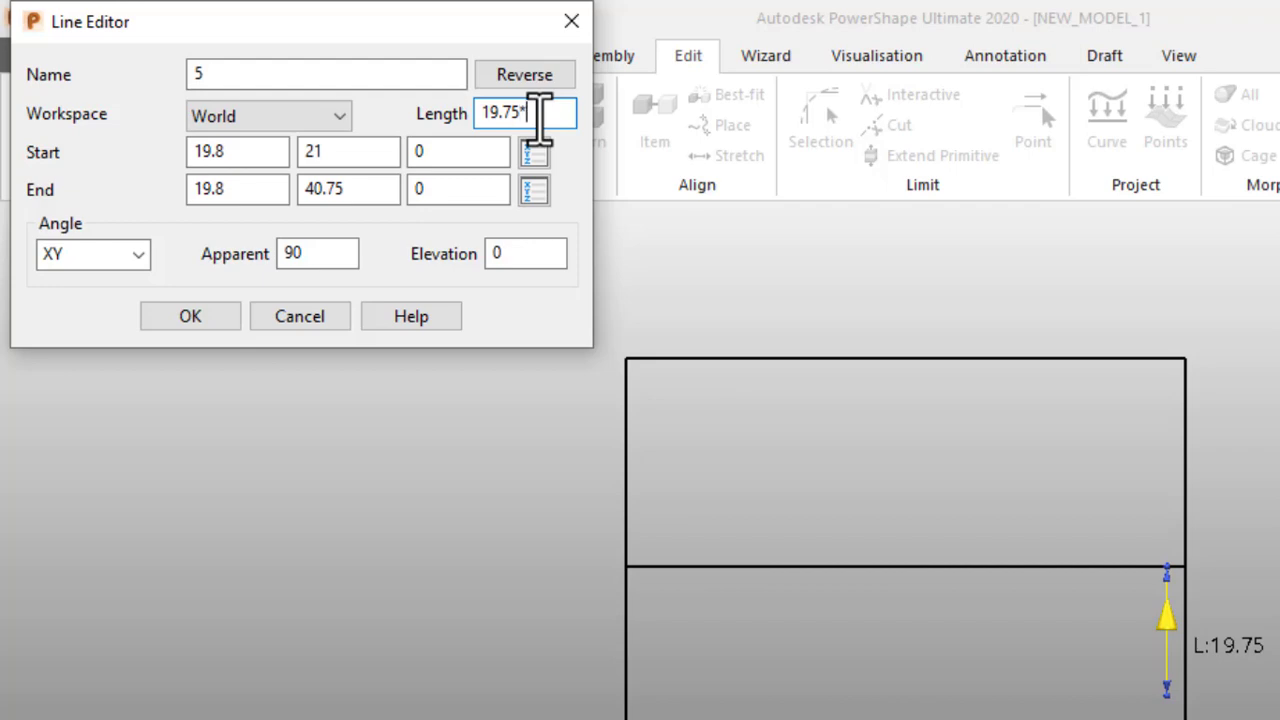
type("2")
key("Return")
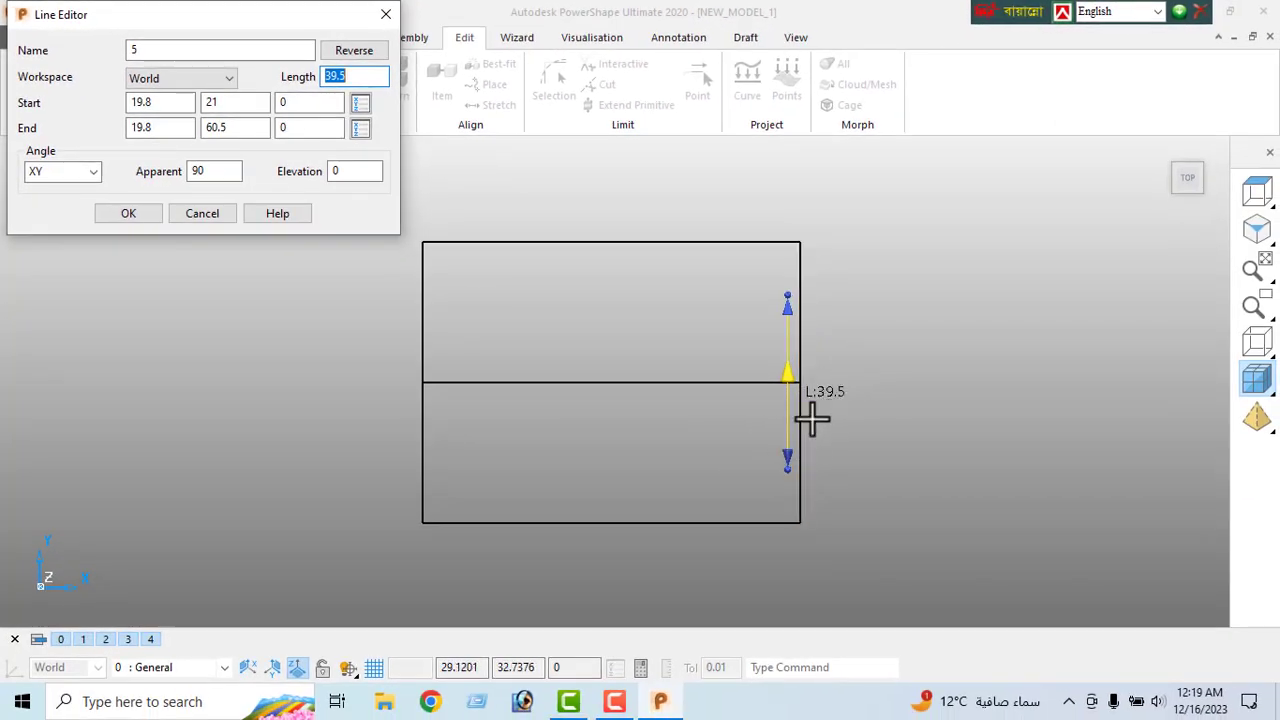
left_click(130, 214)
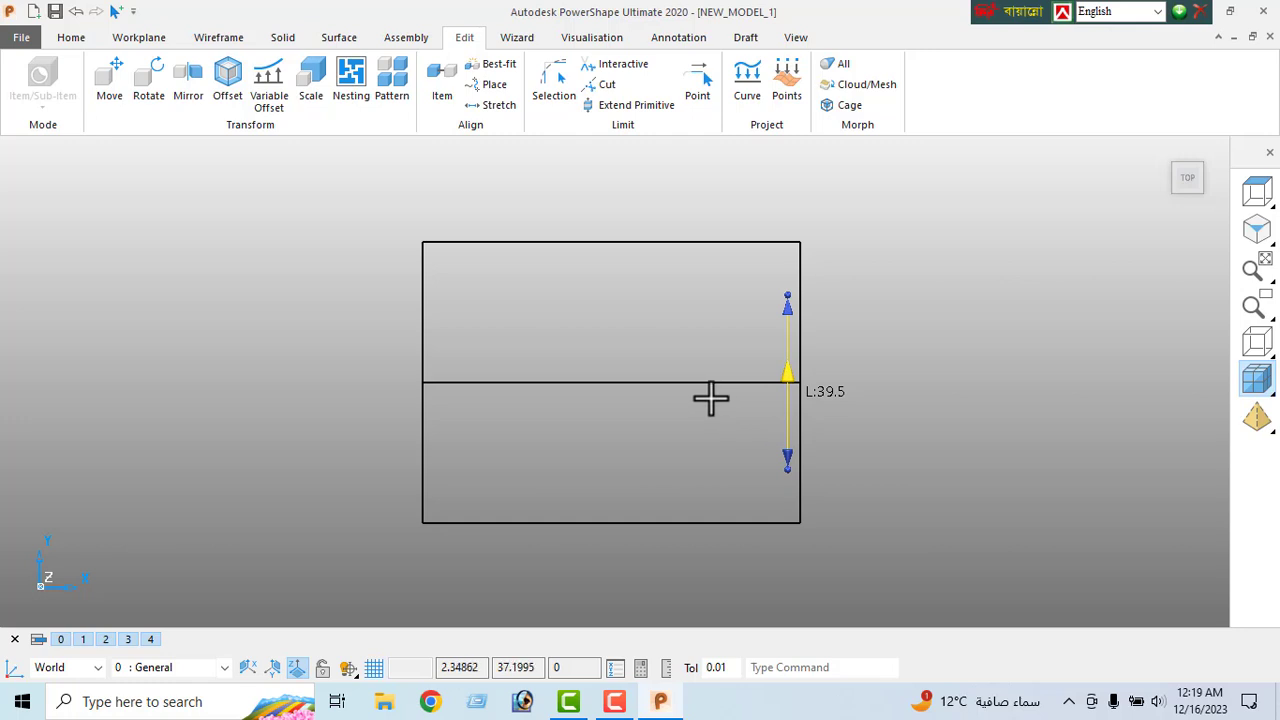
- Offset a copy of the 39.5 inner vertical line 6.9 inward, toward the middle of the rectangle
left_click(228, 82)
double_click(230, 215)
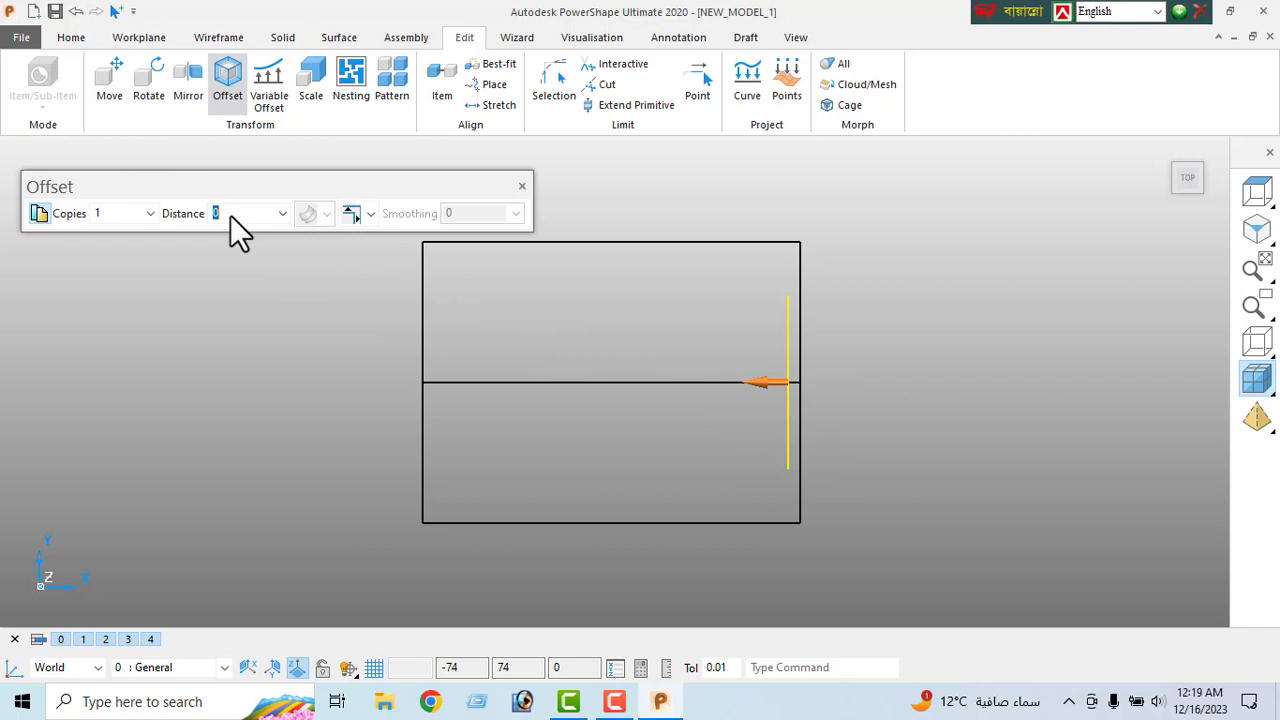
type("6.6")
key("Return")
left_click(522, 186)
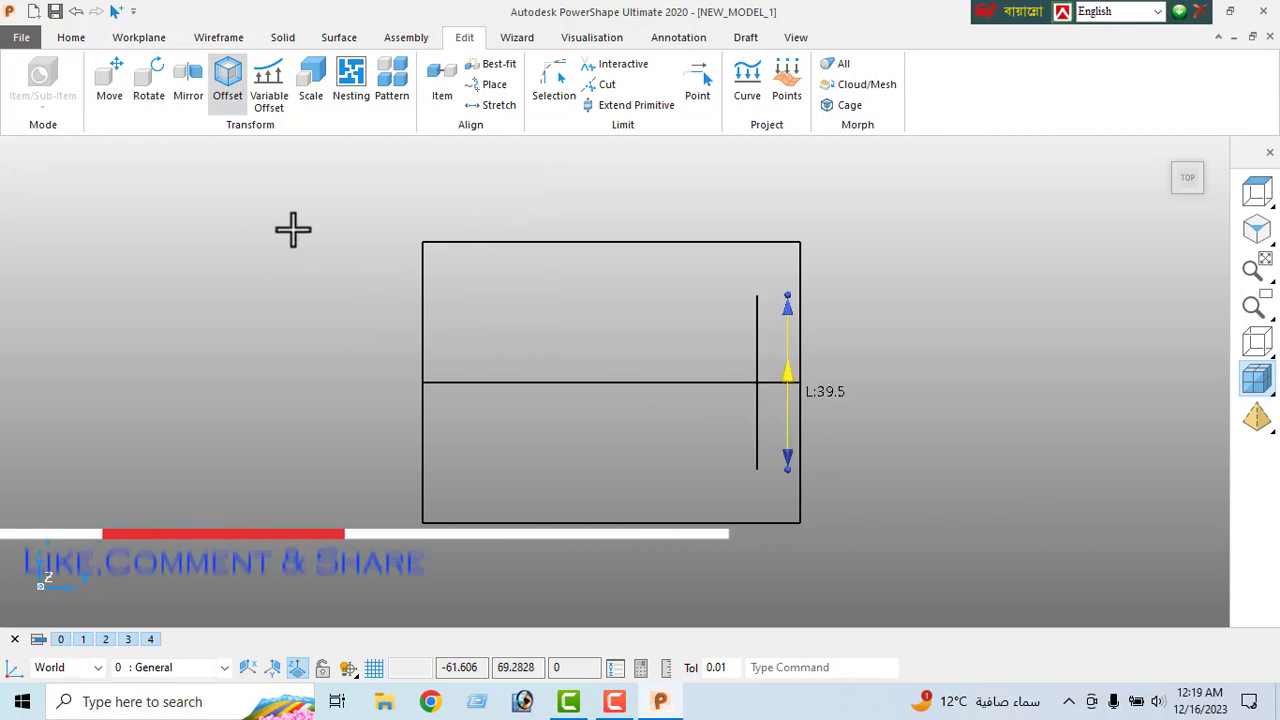
right_click(135, 207)
left_click(175, 210)
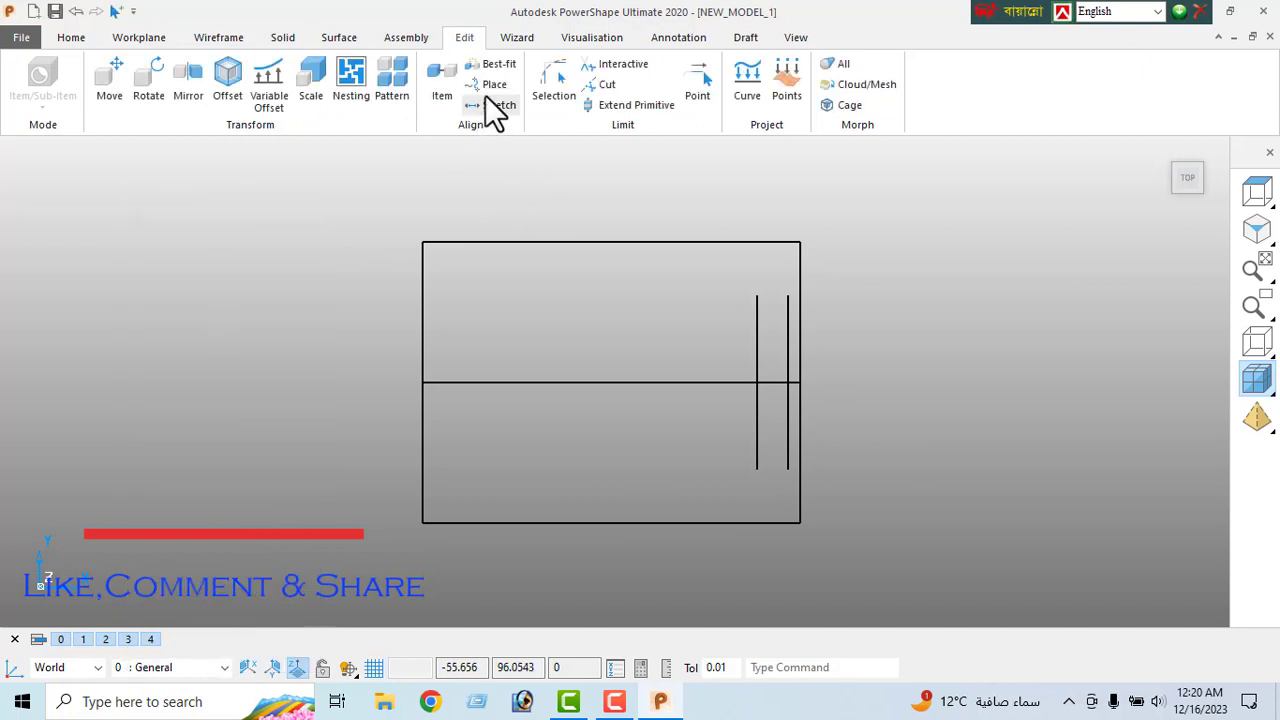
- Trim away the part of the offset vertical line above the centre line with the Interactive limit tool
left_click(614, 64)
left_click(753, 320)
right_click(200, 264)
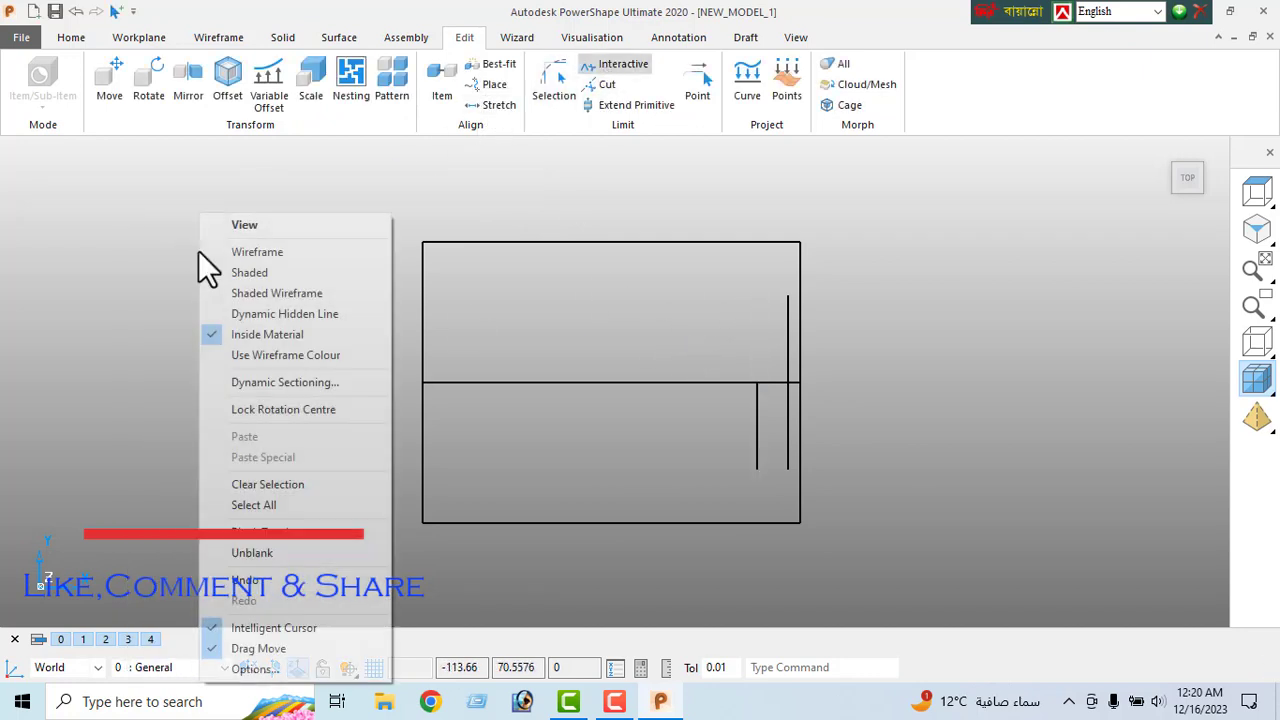
left_click(257, 228)
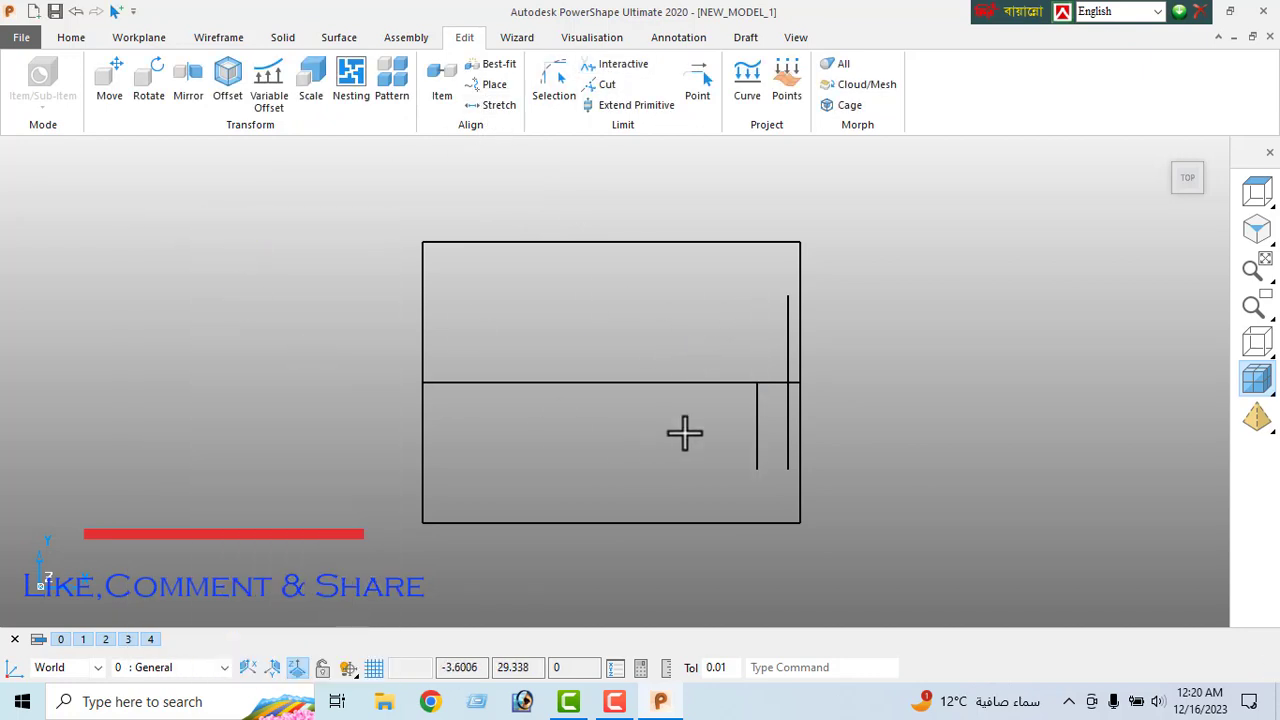
left_click(757, 437)
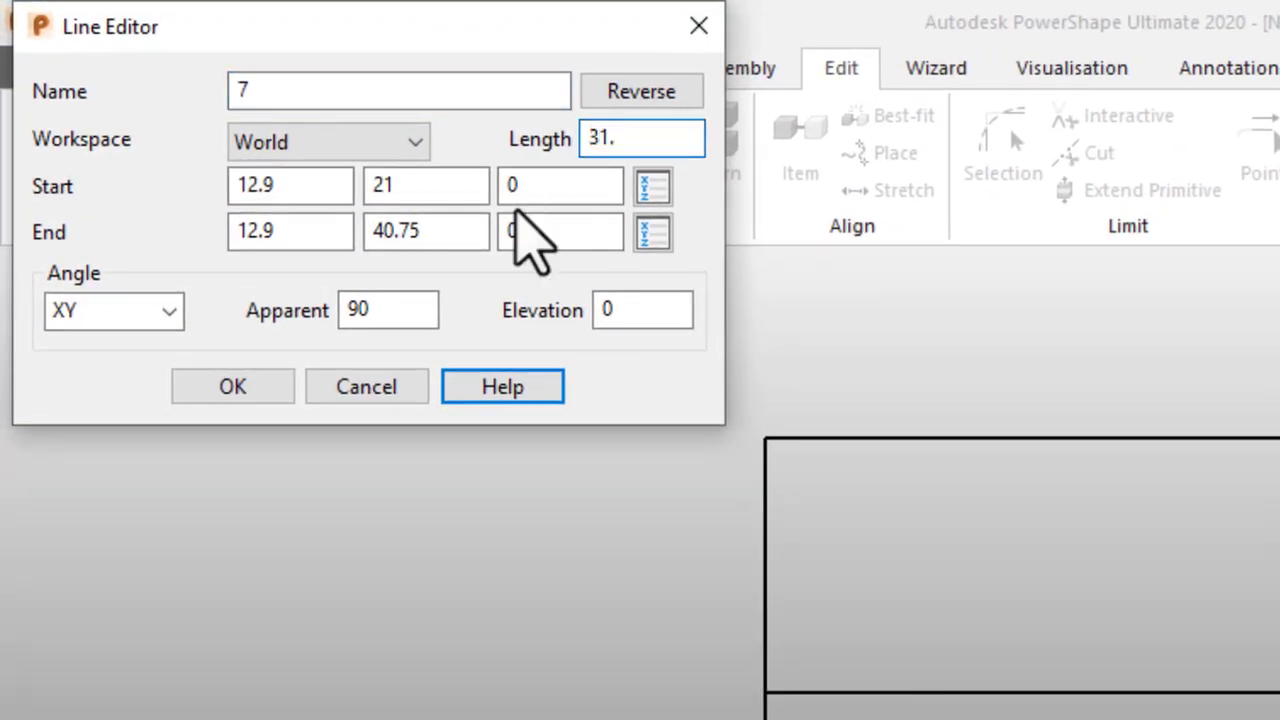
type("31.8/2")
key("Return")
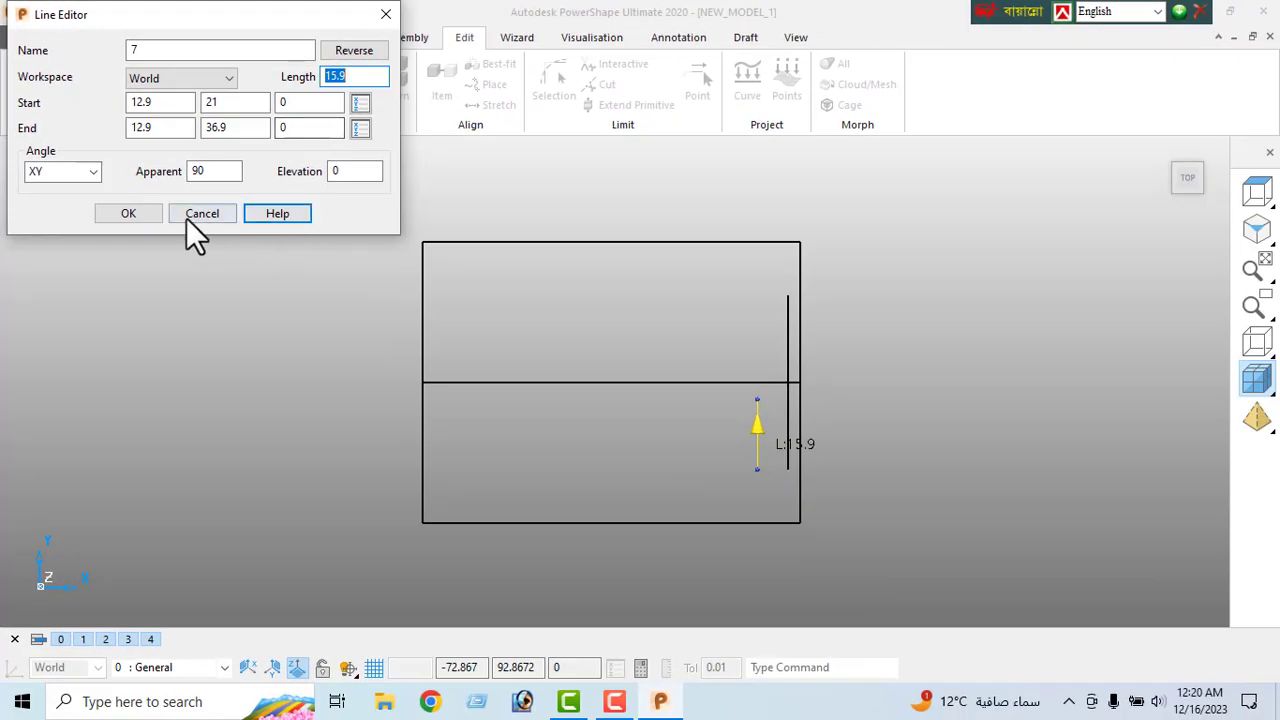
left_click(196, 215)
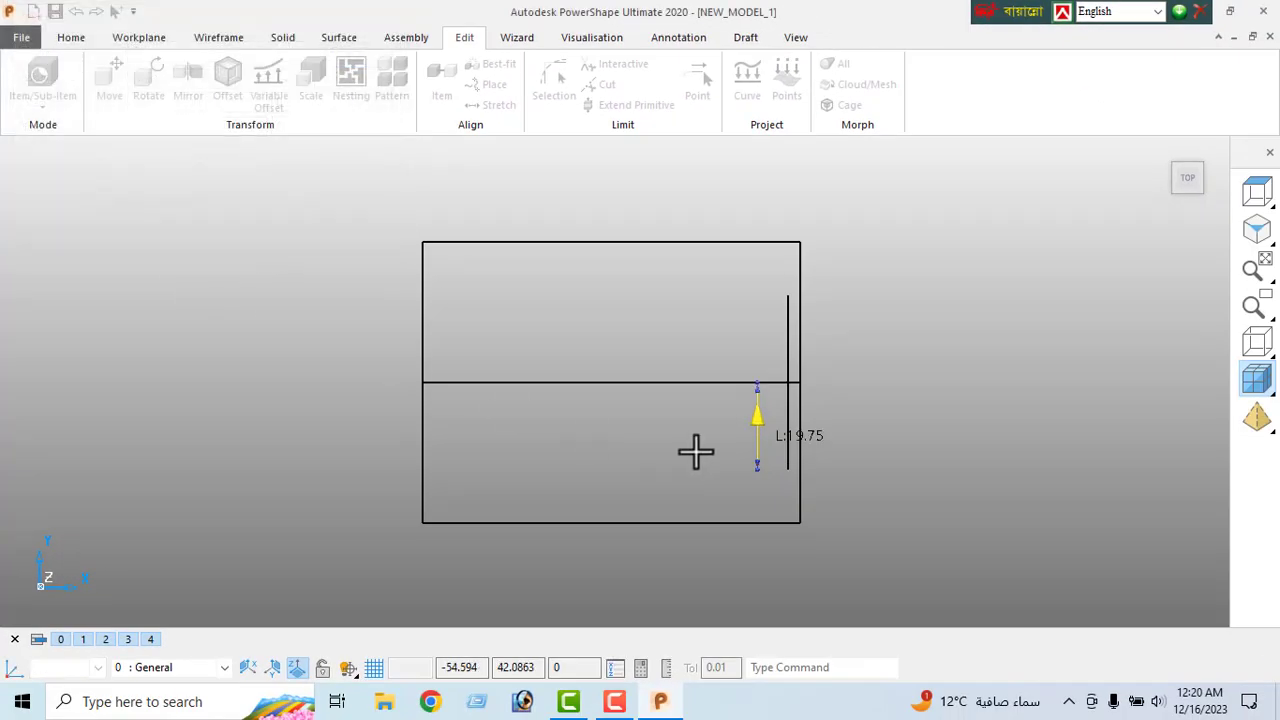
- Reverse the trimmed offset line so it starts at the centre line, and set its length to 31.8/2
double_click(760, 423)
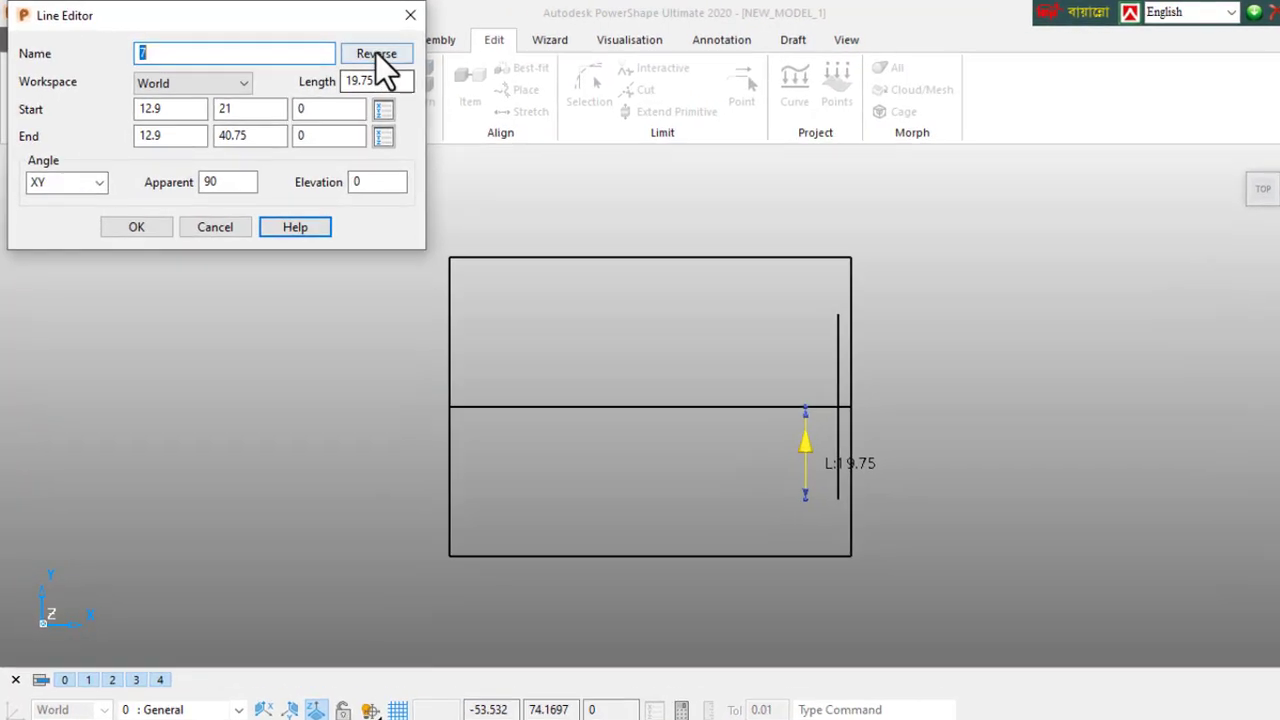
left_click(376, 53)
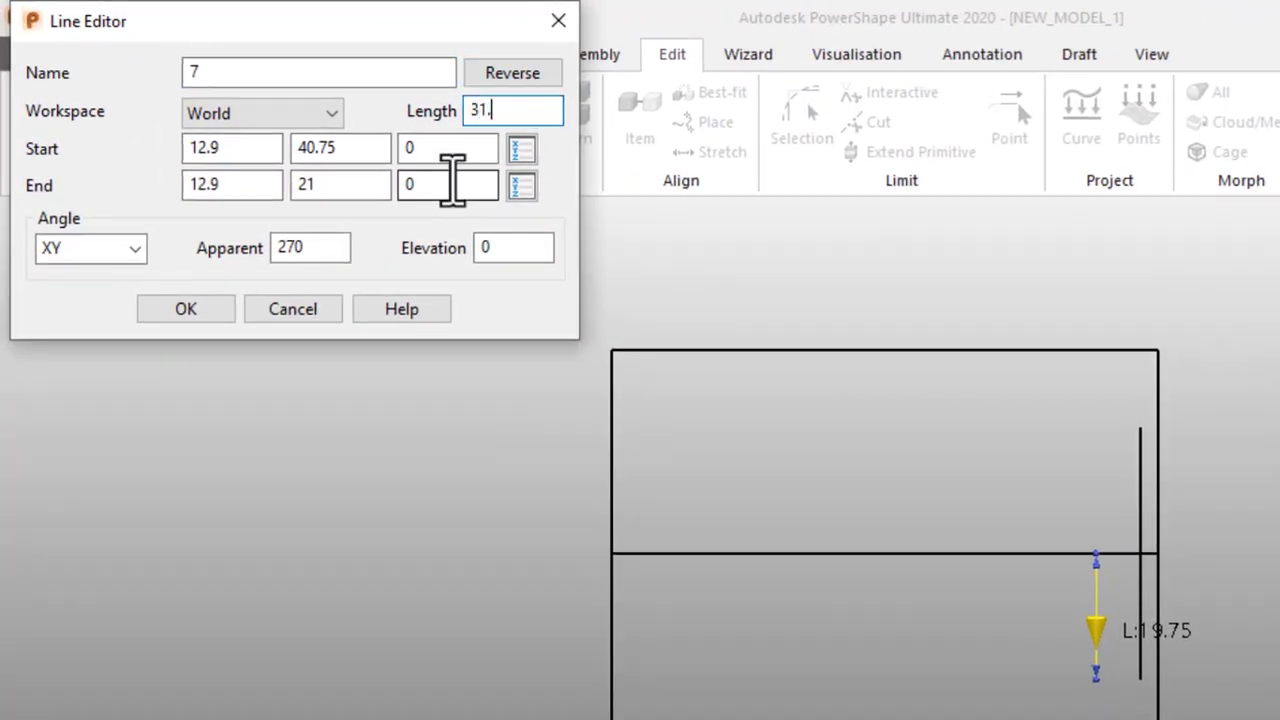
key("Return")
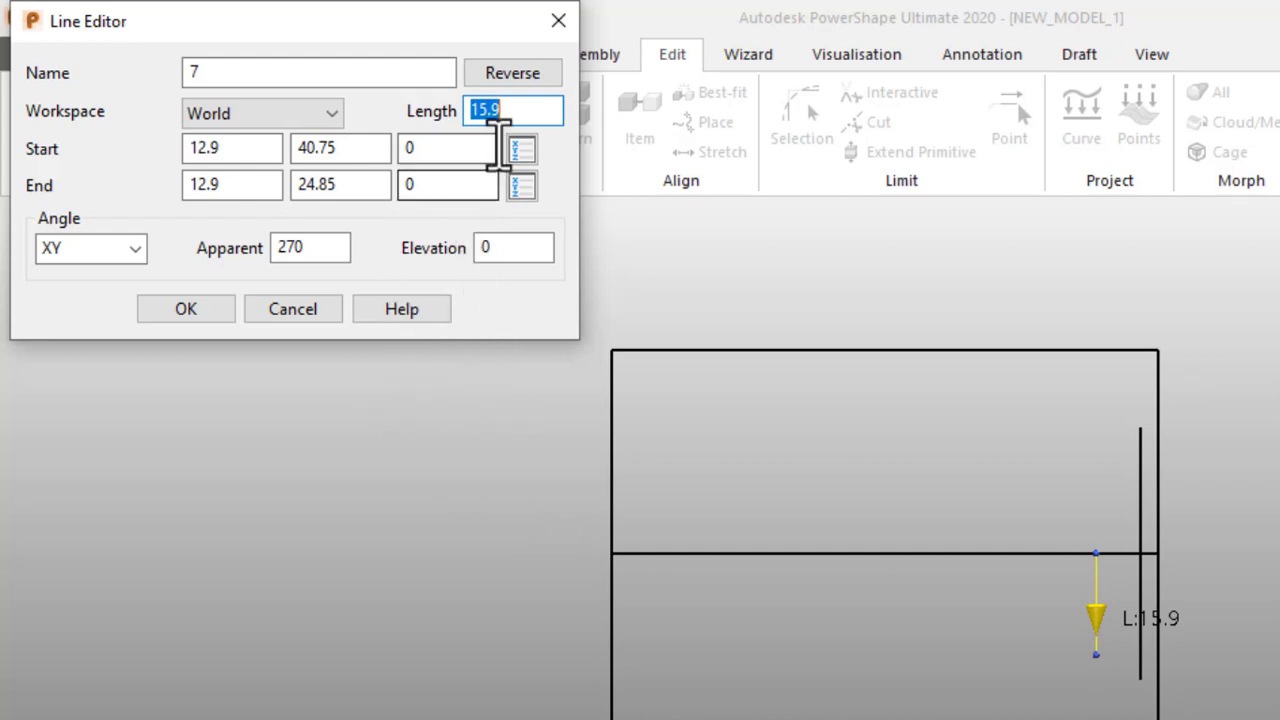
- Reverse the offset line again and set its length to 15.9*2 so it extends upward past the centre line
left_click(517, 74)
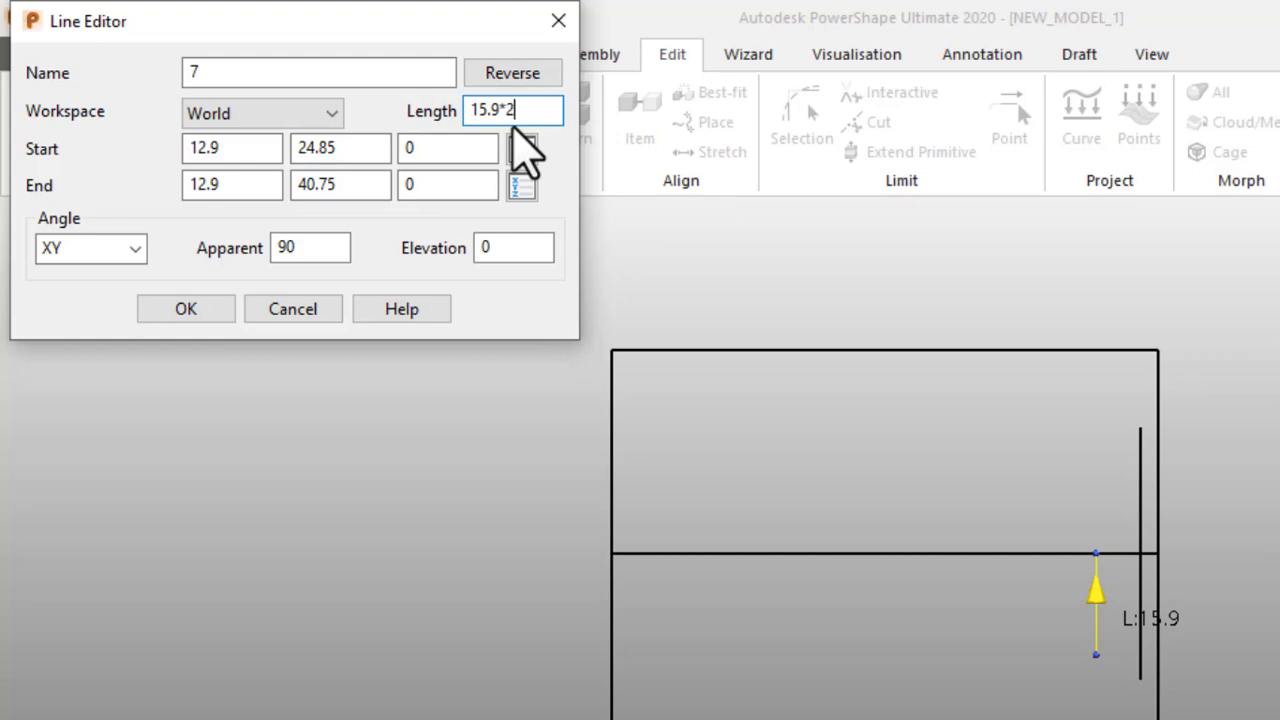
key("Return")
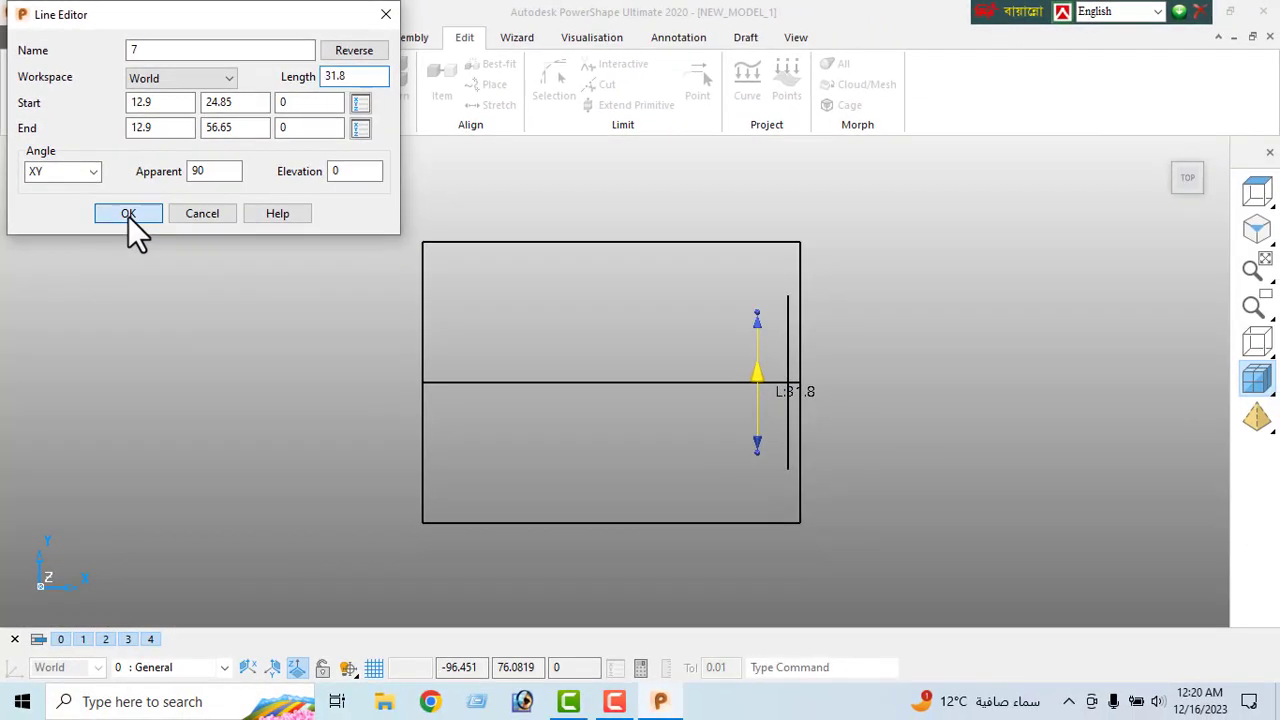
left_click(128, 214)
right_click(117, 284)
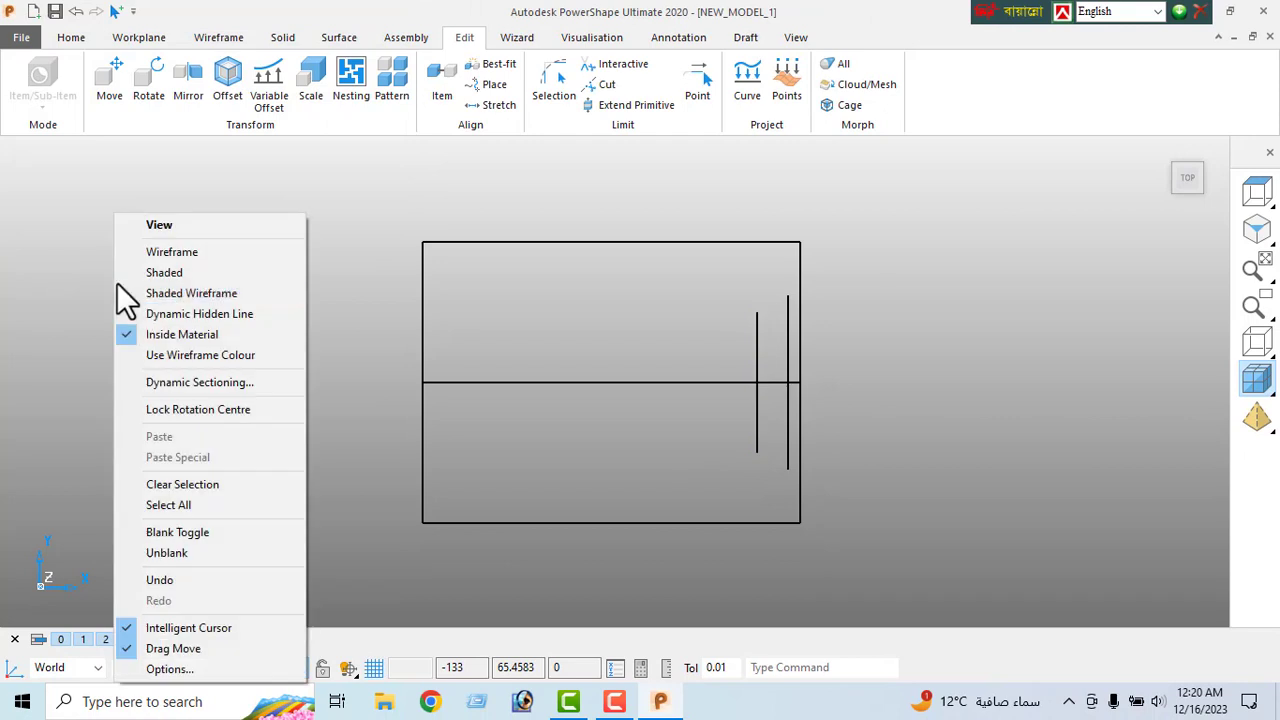
left_click(174, 229)
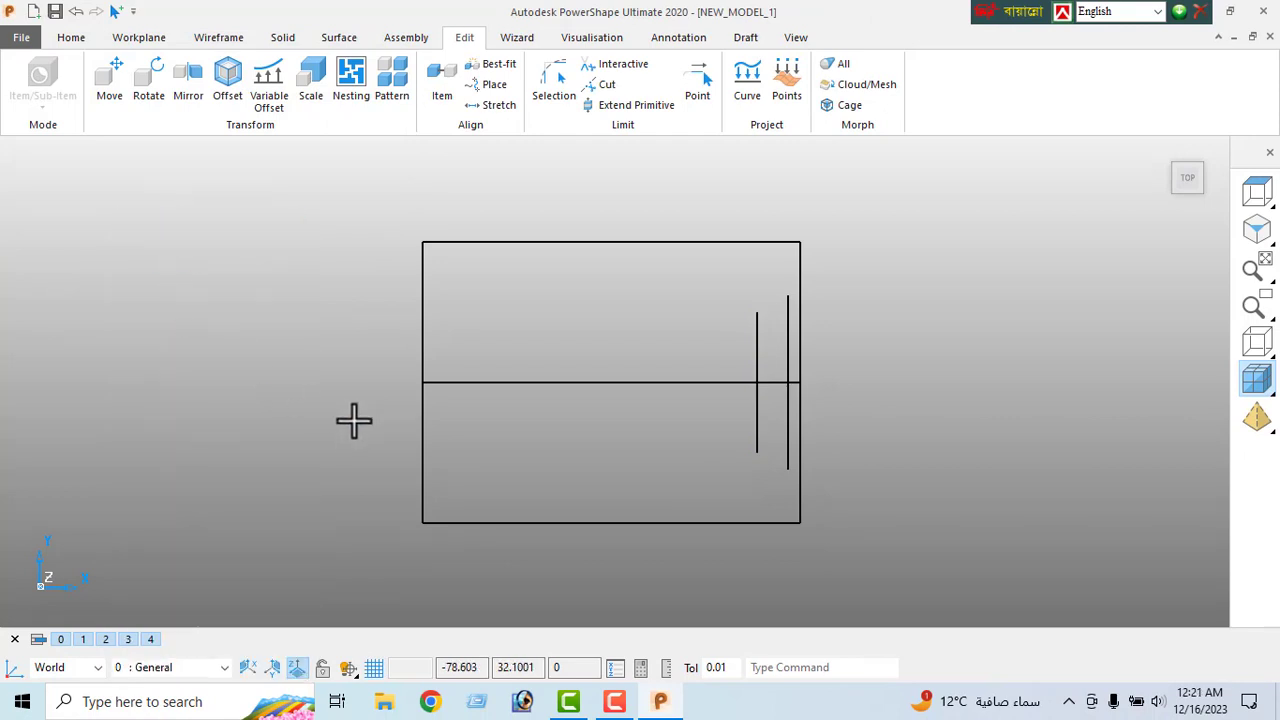
- Draw an 8 long vertical line upward from the rectangle's bottom edge, in line with the 31.8 line
left_click(218, 37)
left_click(26, 80)
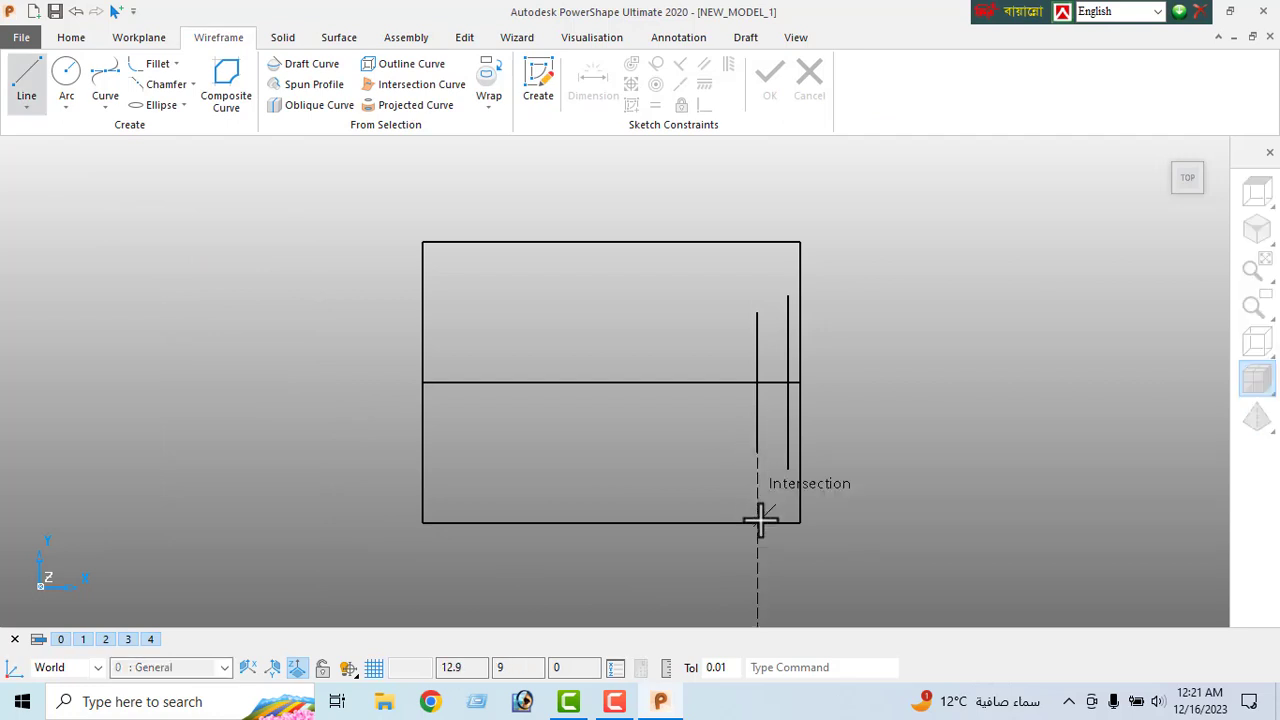
left_click(757, 522)
left_click(757, 487)
right_click(310, 284)
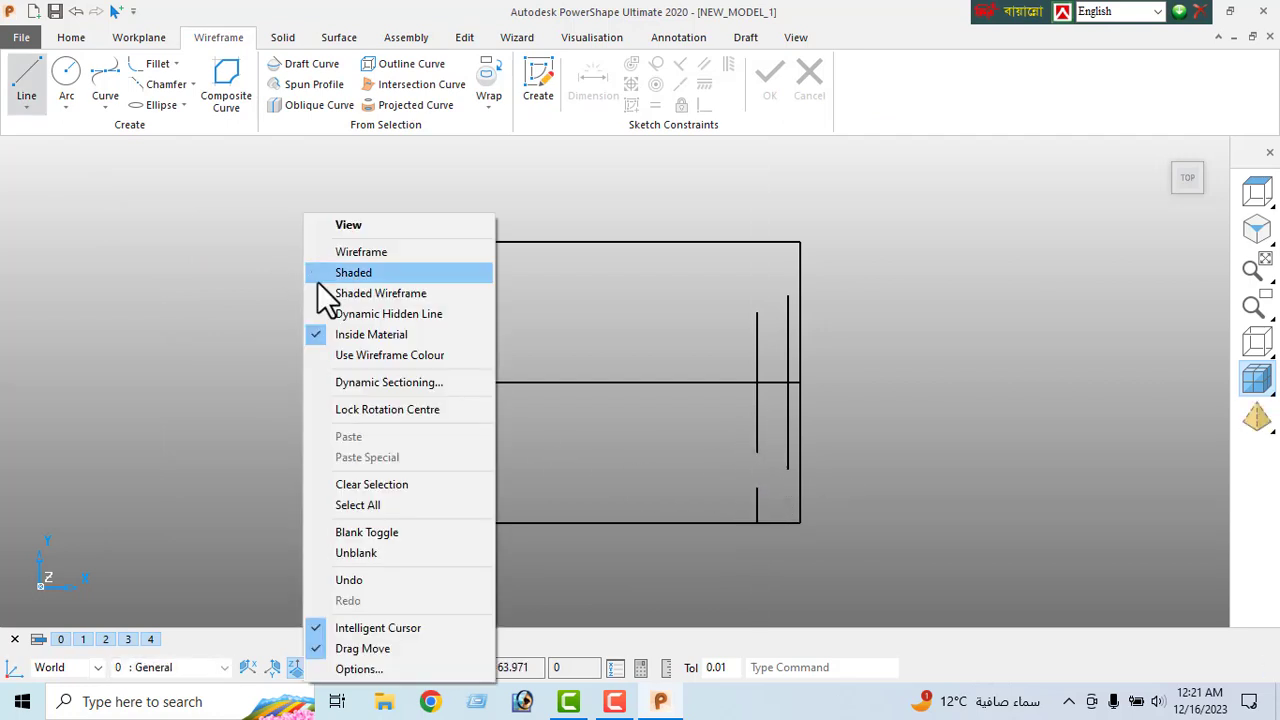
left_click(351, 229)
- Set the length of the short vertical line at the rectangle's bottom edge to 9.5
double_click(757, 505)
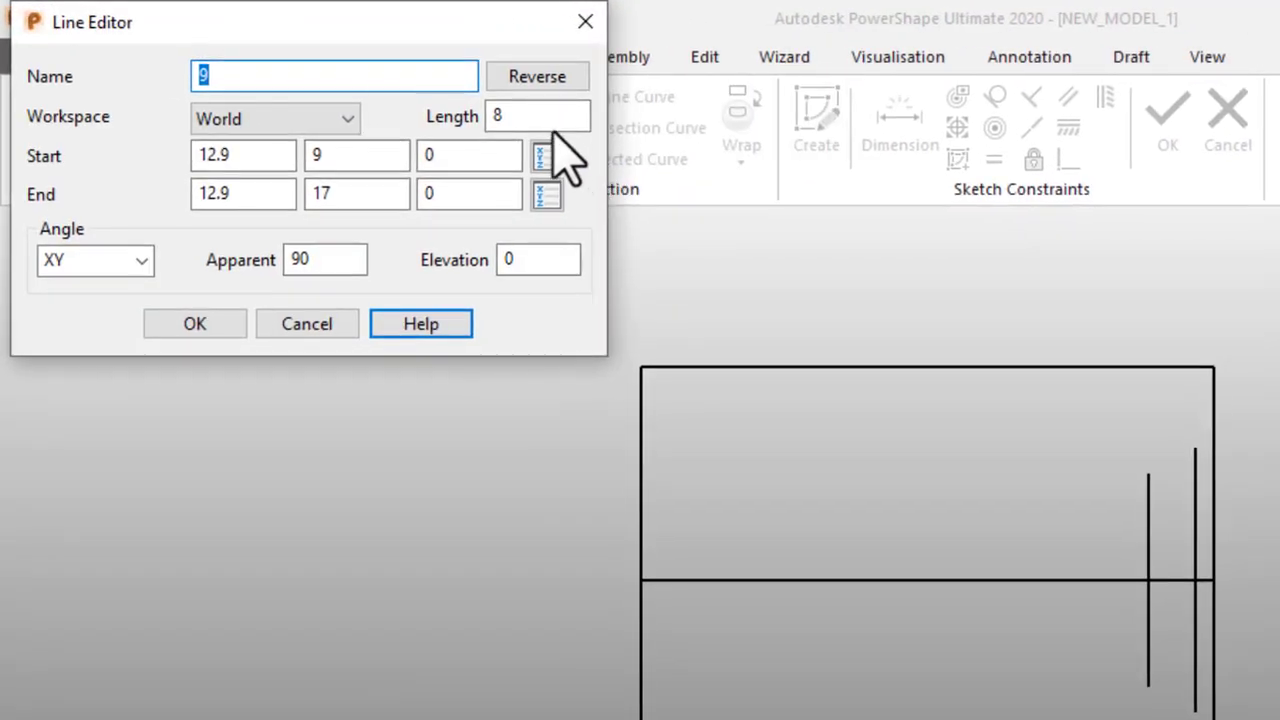
double_click(537, 116)
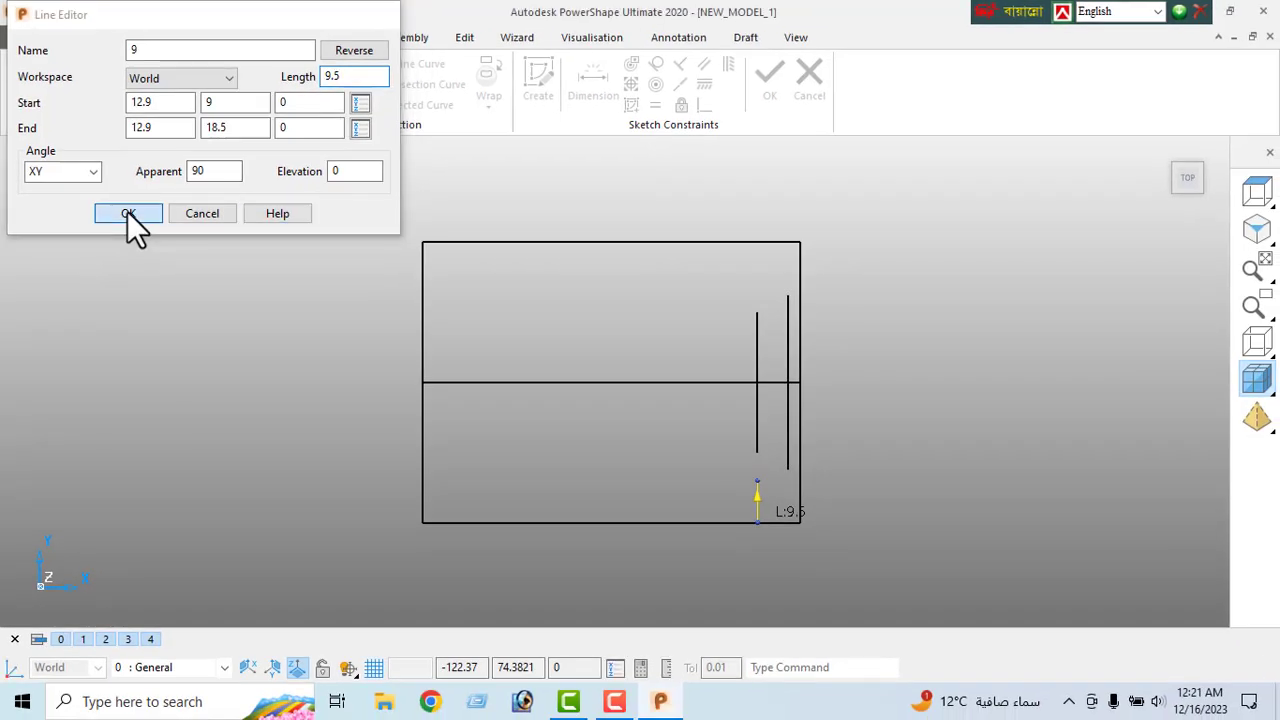
left_click(194, 323)
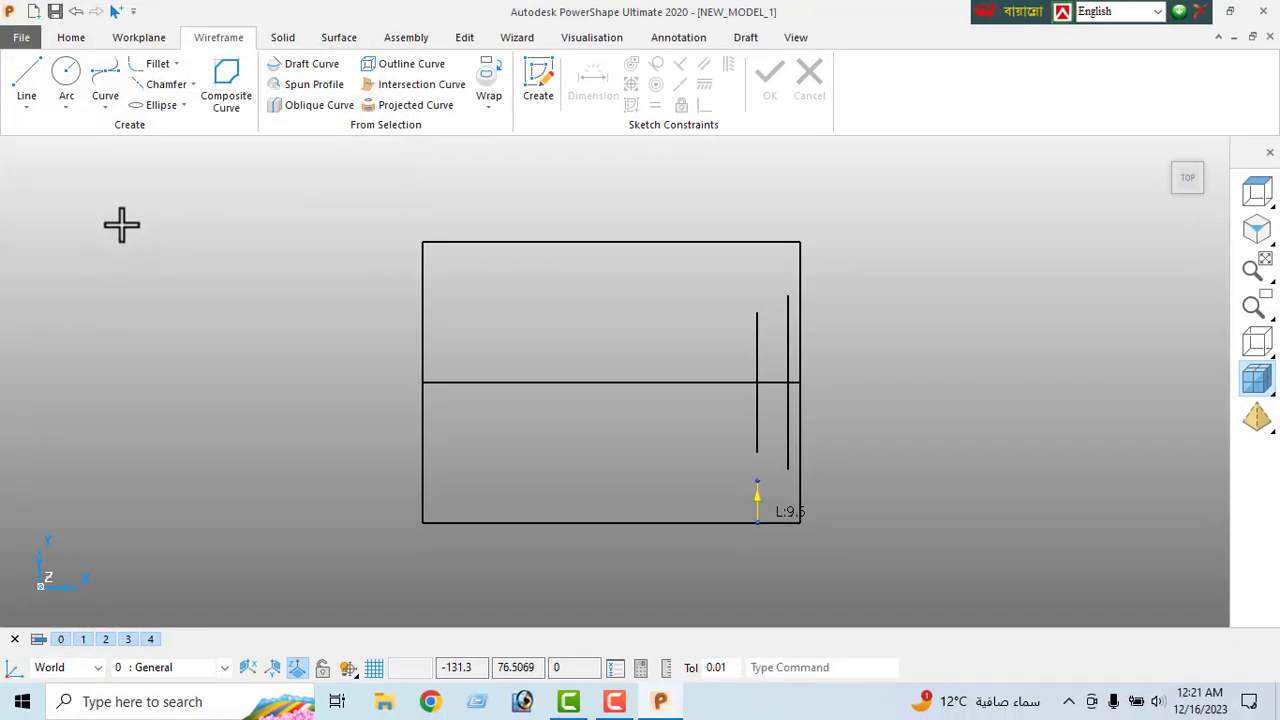
- Draw a horizontal line from the 9.5 line's upper end to below the 39.5 line, and close the remaining gap with a short vertical line
left_click(30, 86)
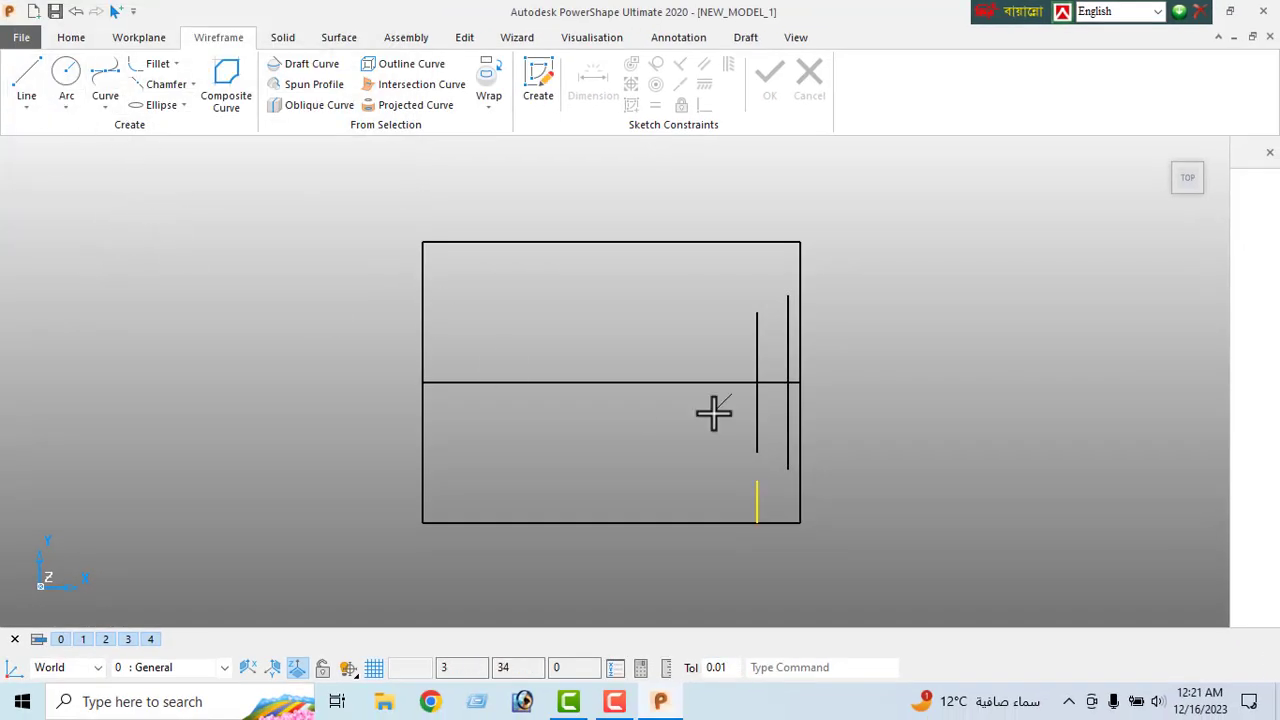
left_click(758, 481)
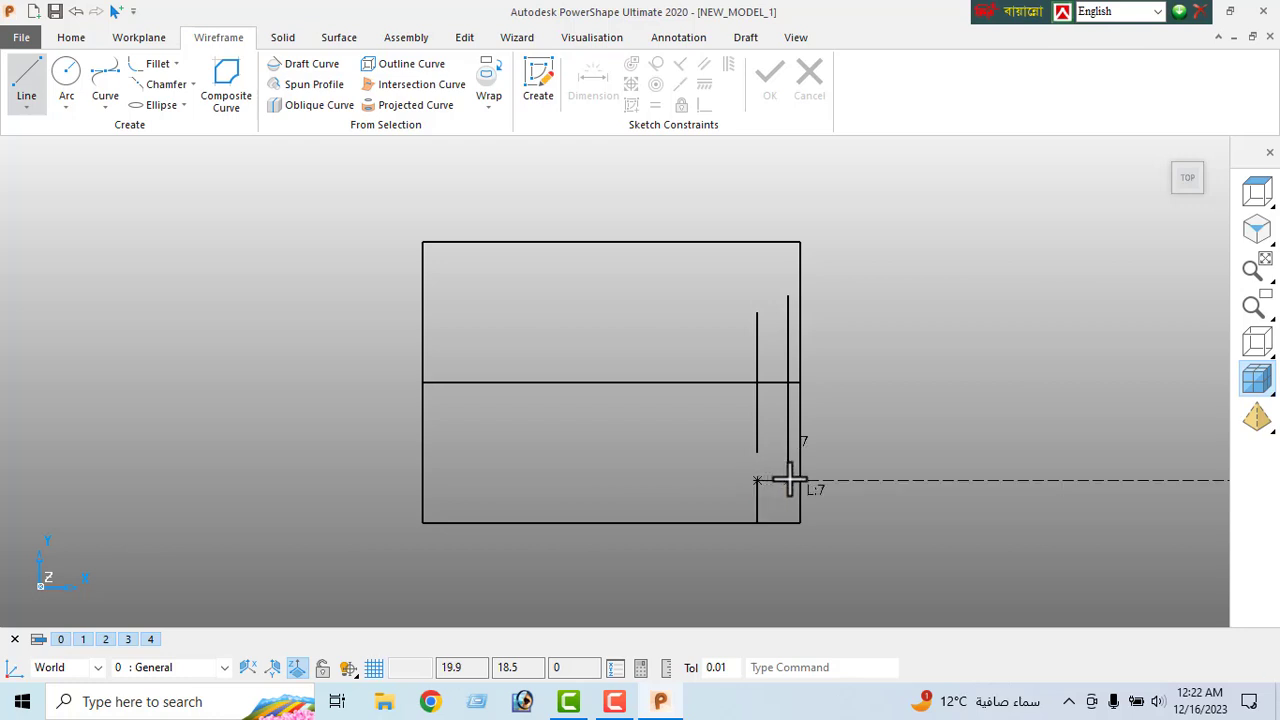
left_click(788, 481)
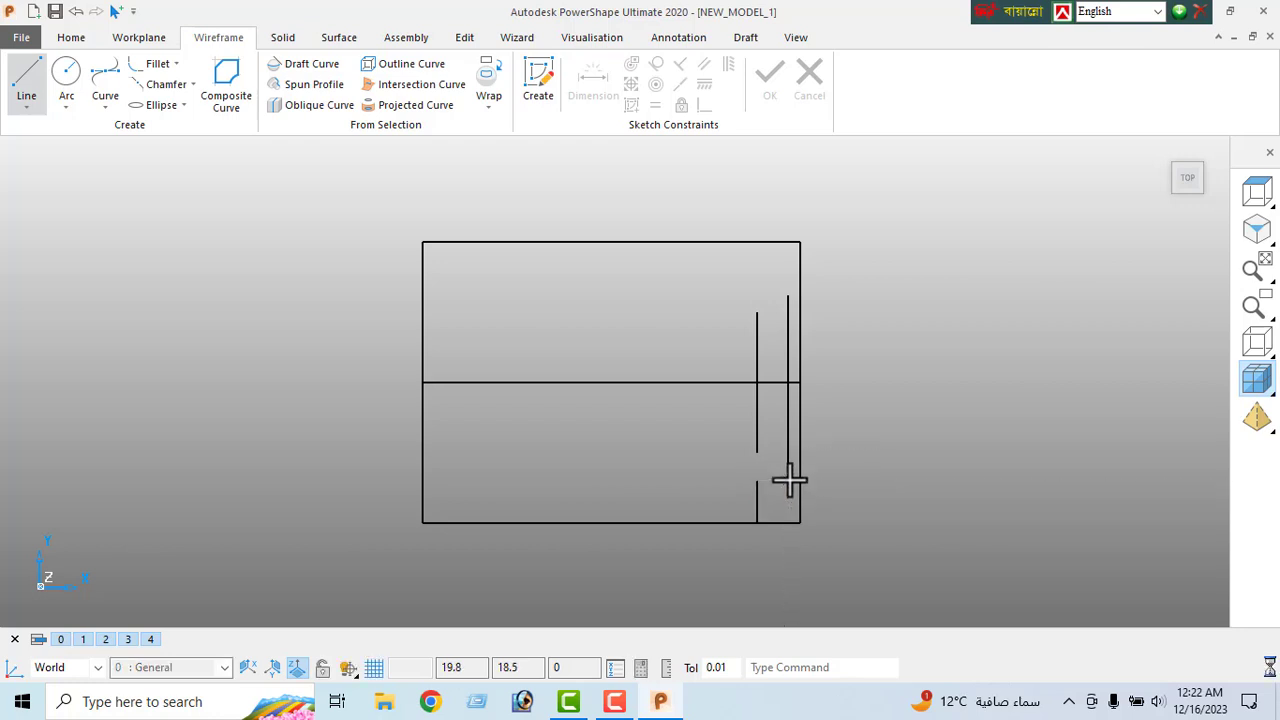
left_click(789, 472)
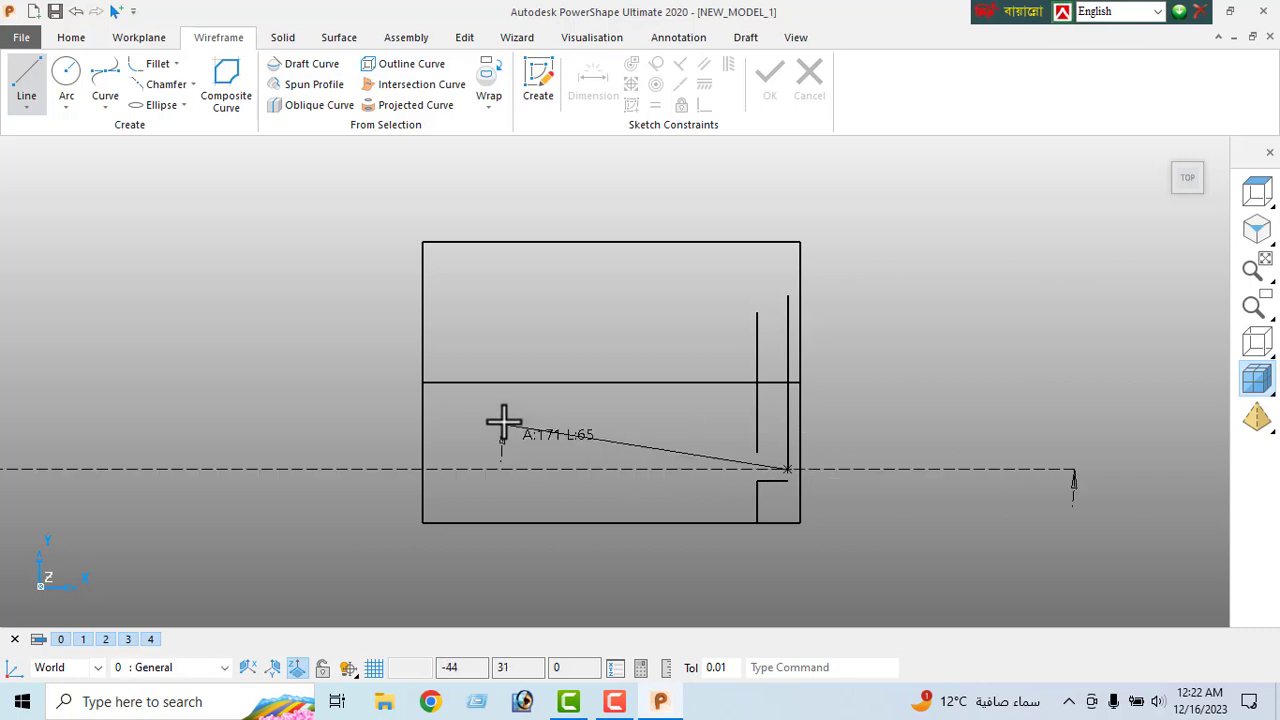
left_click(790, 480)
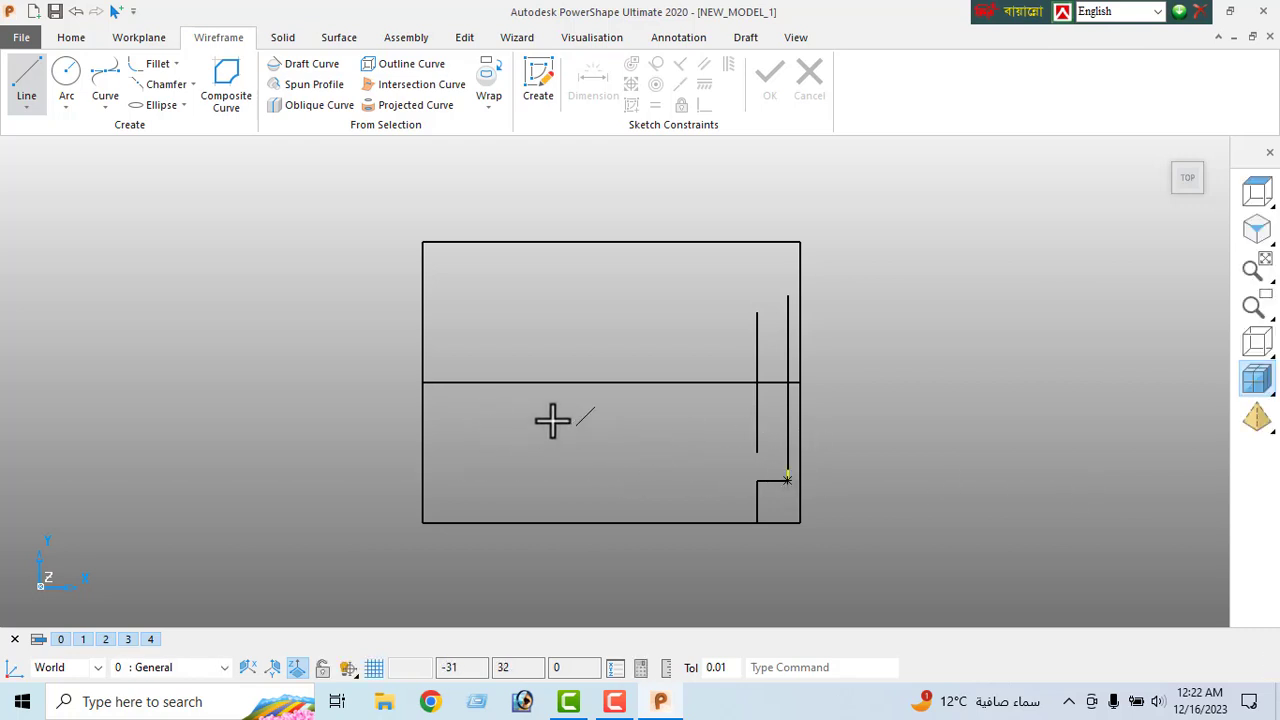
right_click(236, 237)
left_click(326, 225)
- Mirror a copy of the lower corner's 9.5 vertical line and its horizontal line about the horizontal centre line
left_click_drag(737, 467, 782, 510)
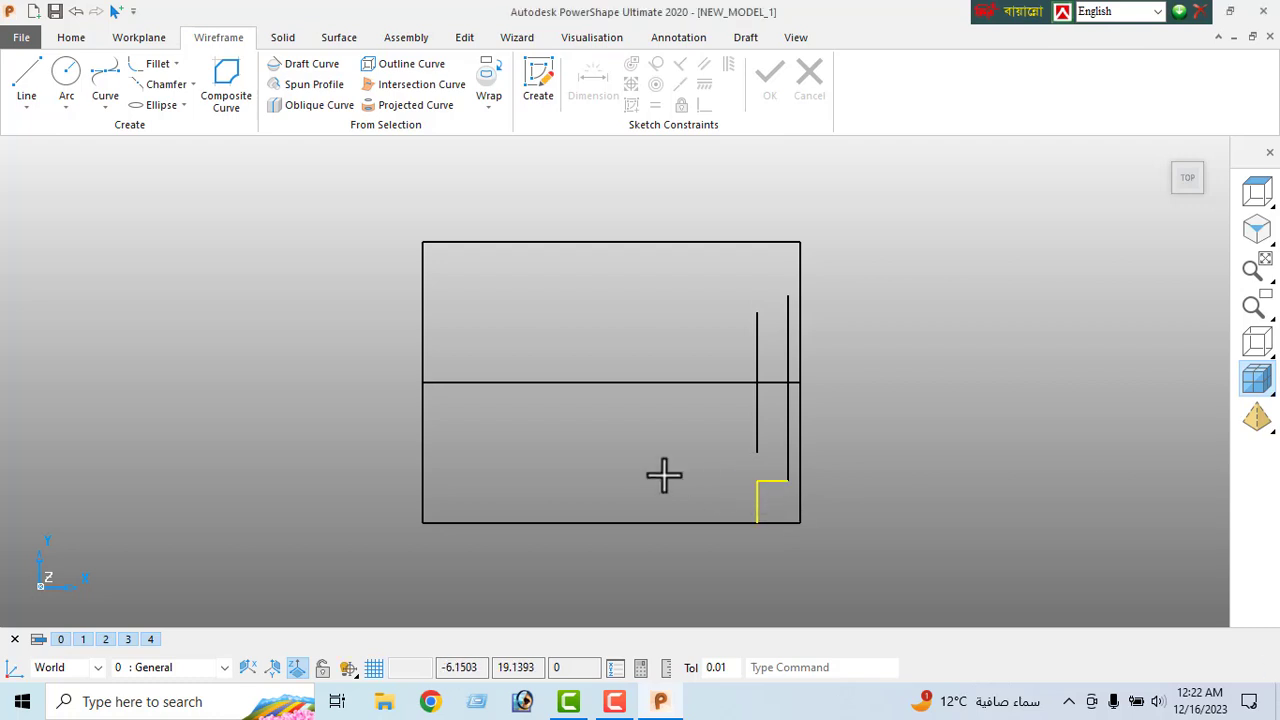
left_click(464, 38)
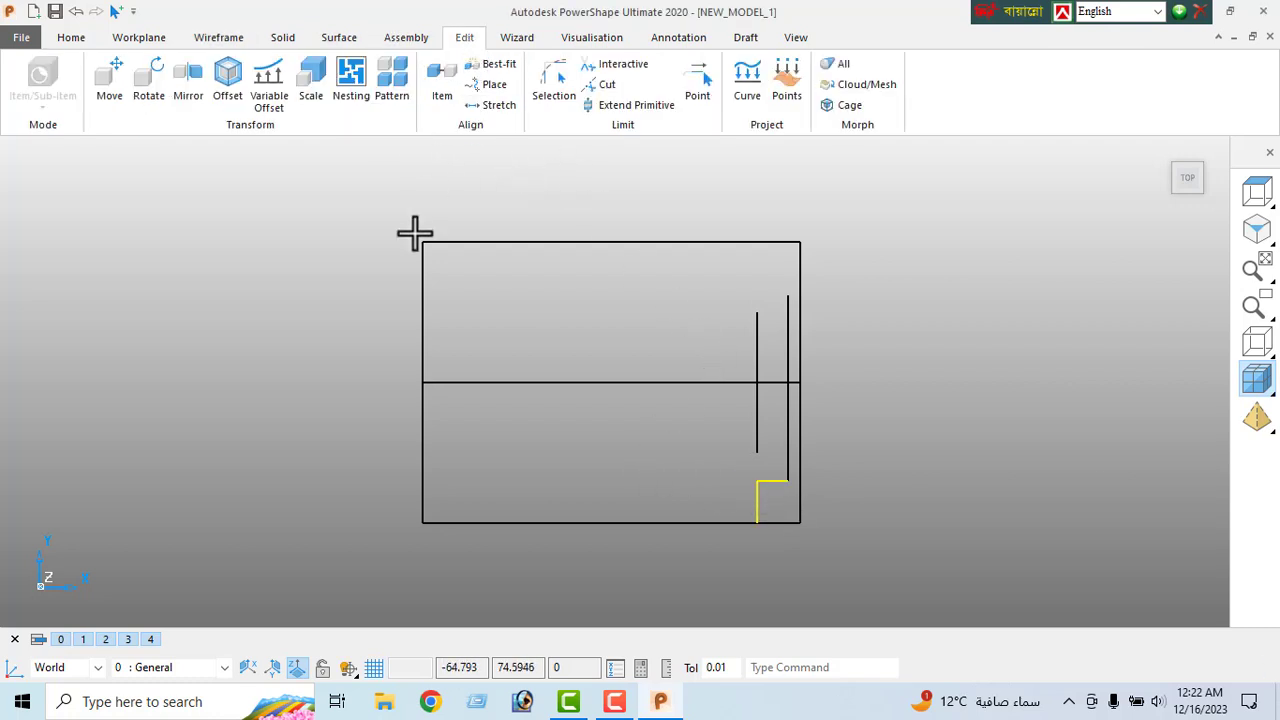
left_click(186, 90)
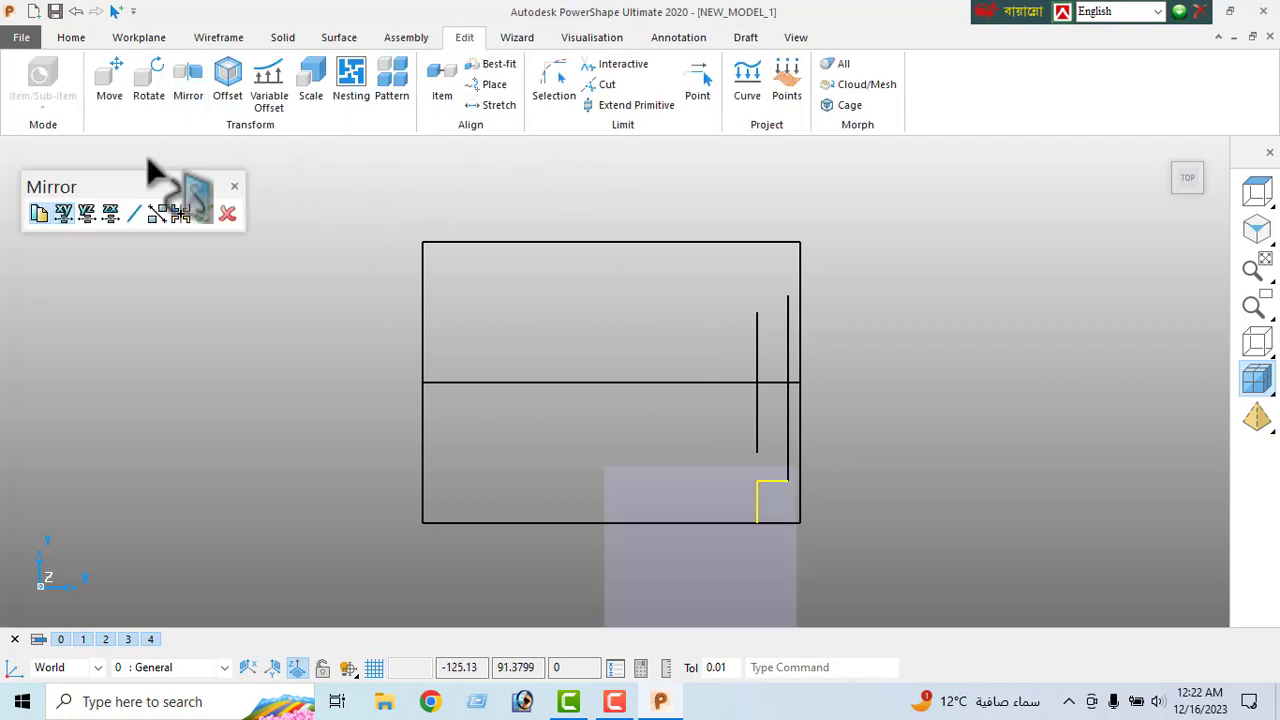
left_click(162, 212)
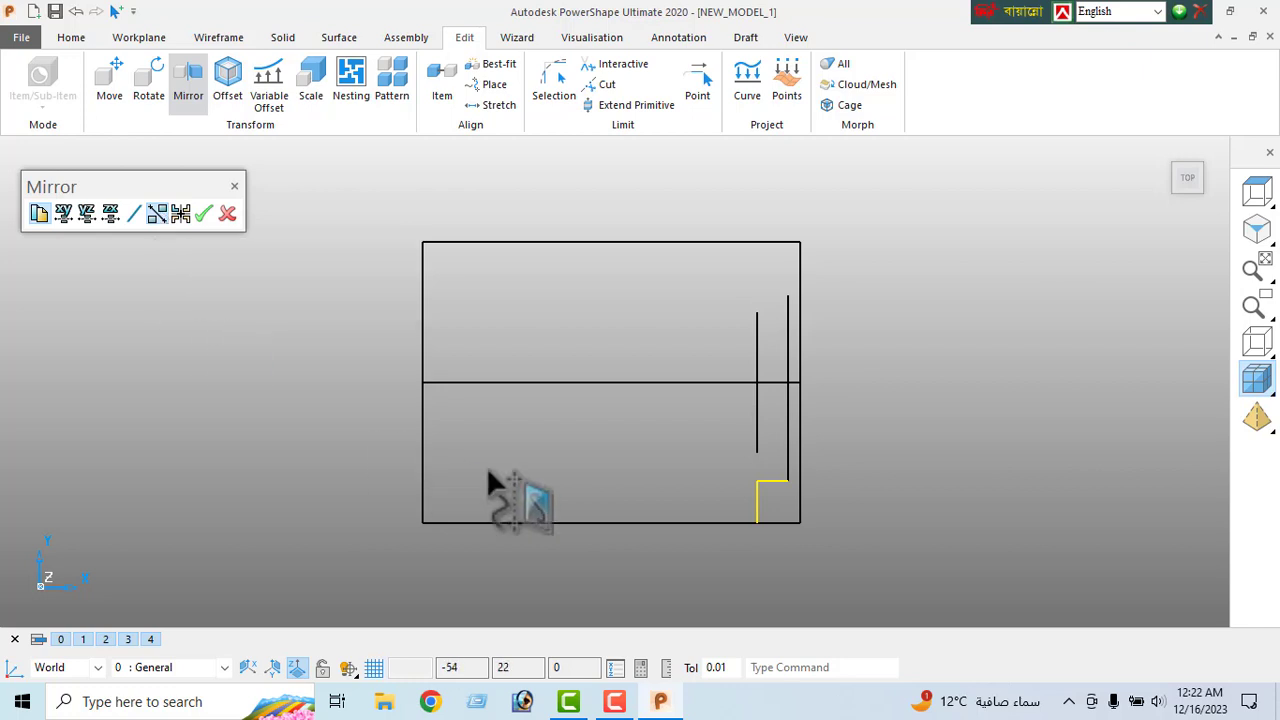
left_click(583, 382)
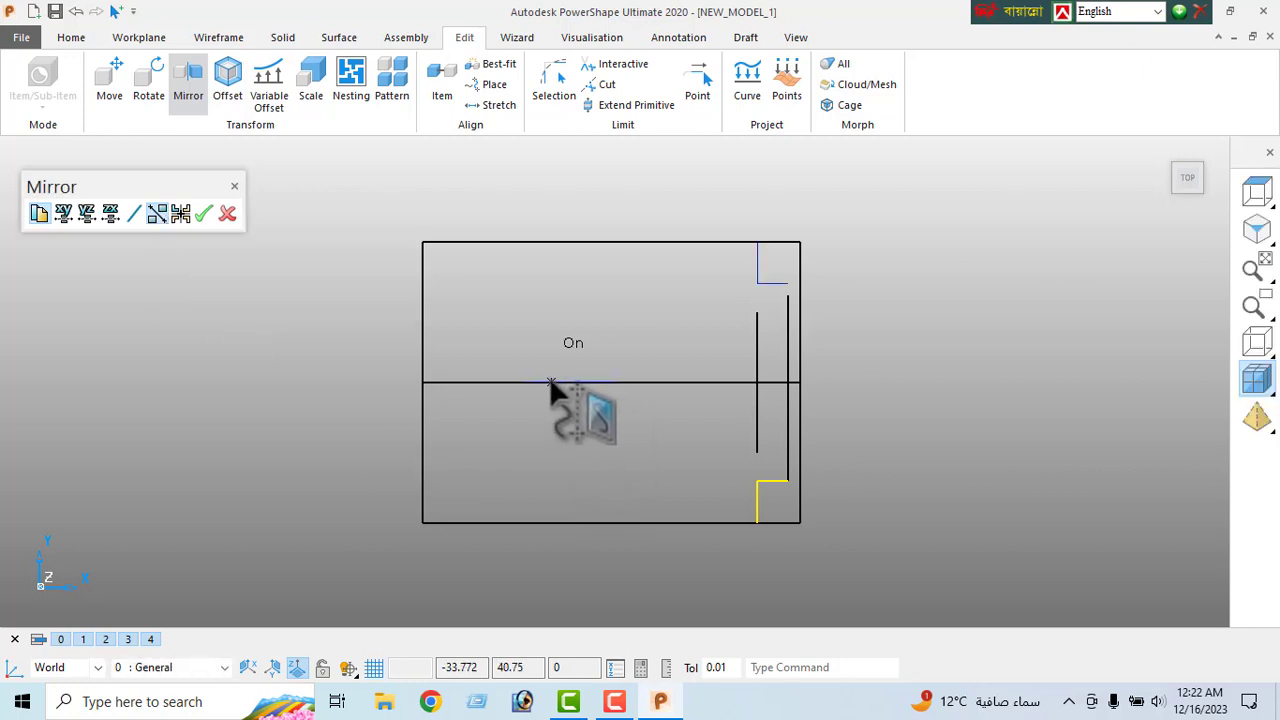
left_click(787, 295)
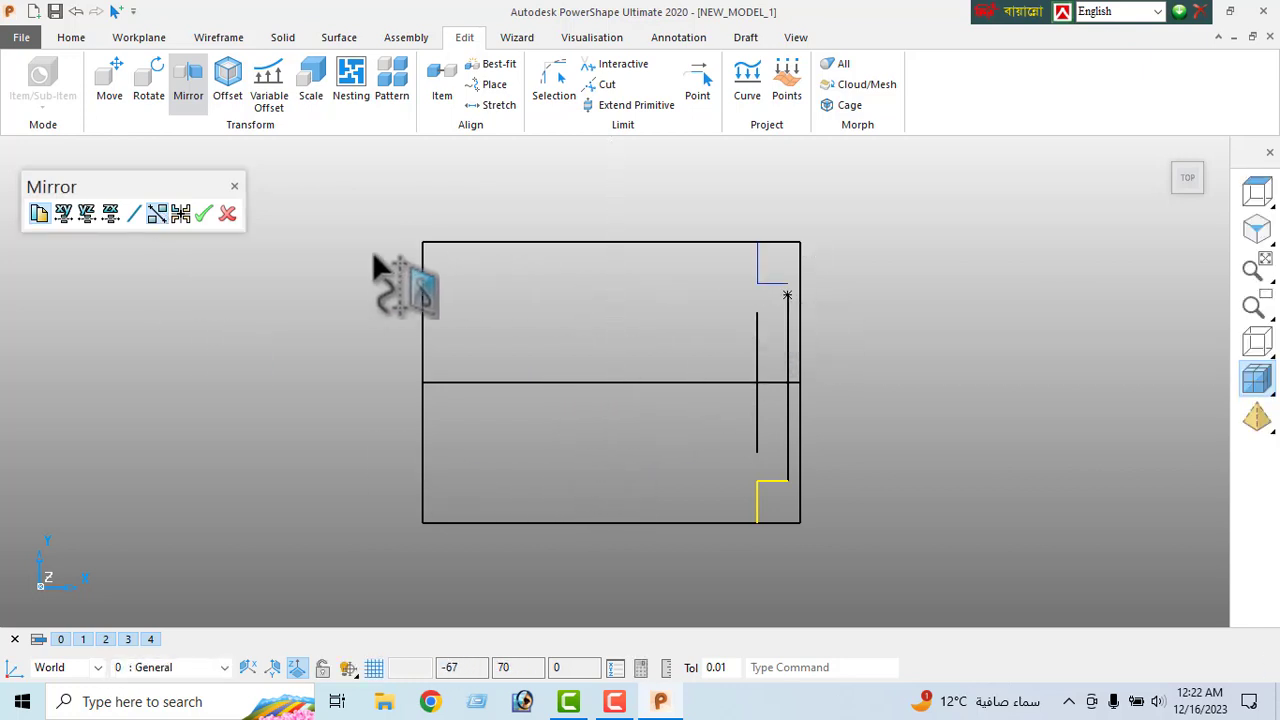
left_click(208, 214)
left_click(230, 213)
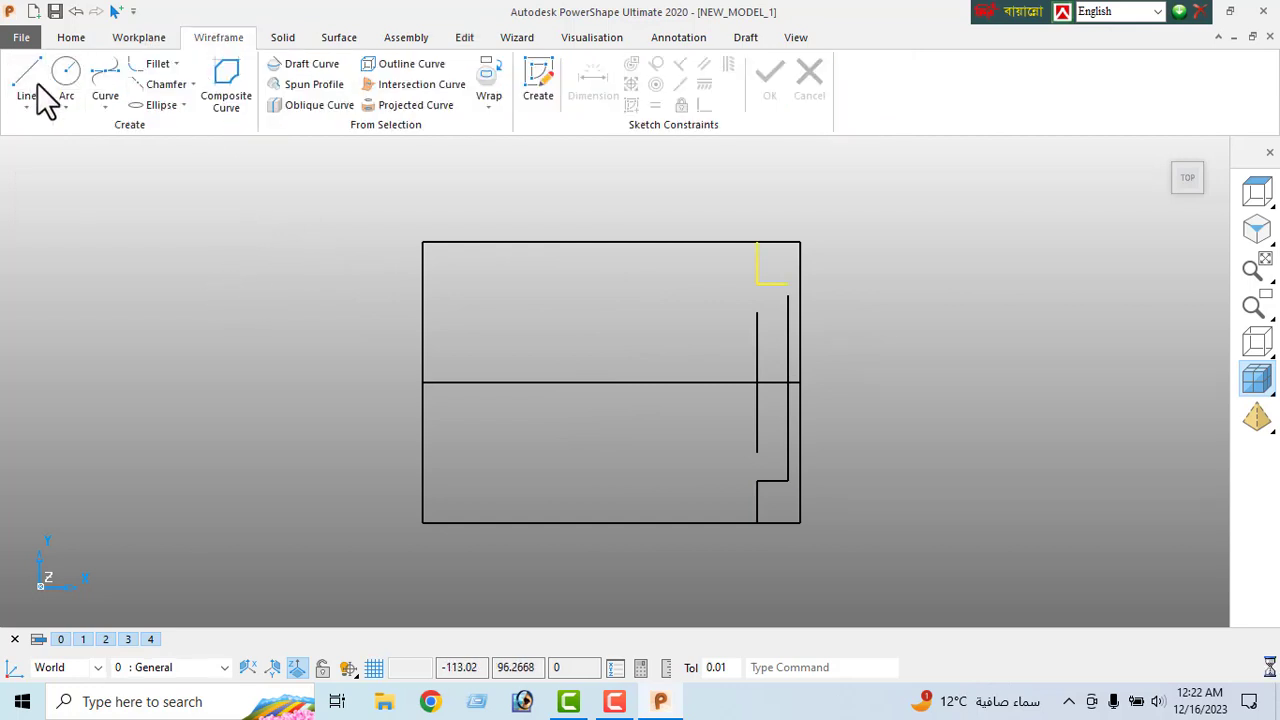
- Draw a short vertical line joining the mirrored horizontal line's end to the upper end of the 39.5 line
left_click(40, 94)
left_click(787, 285)
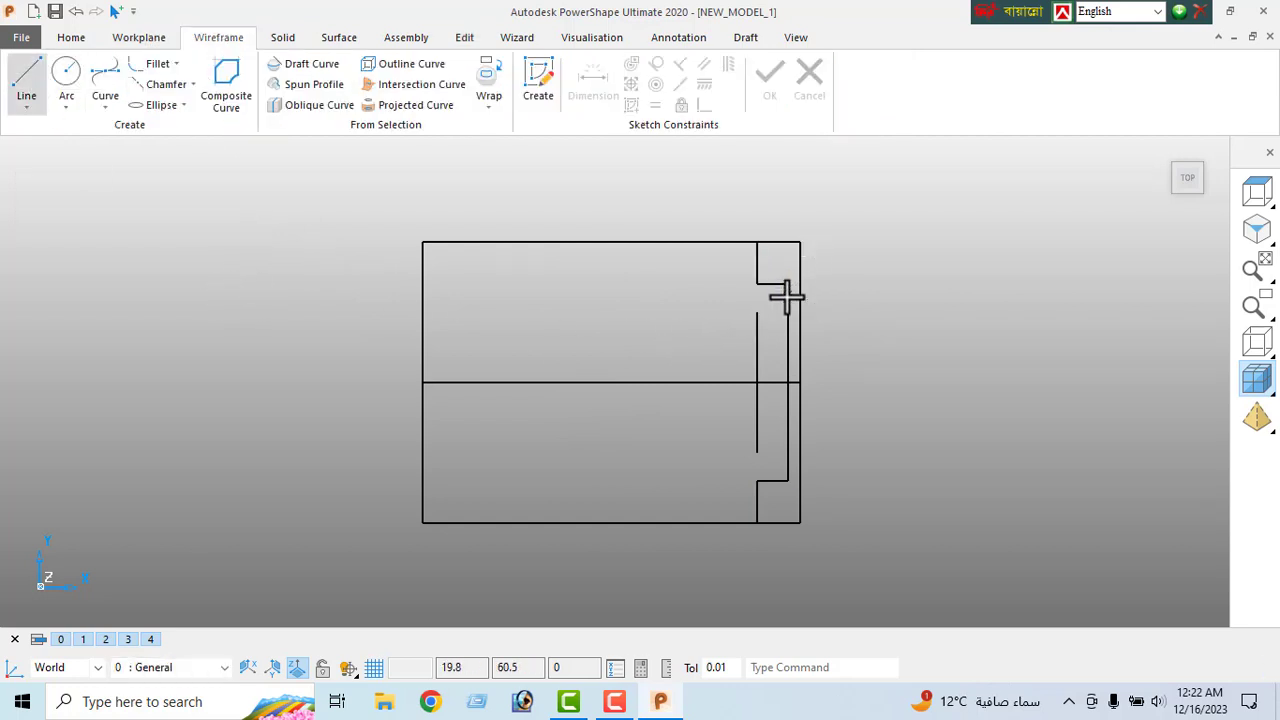
right_click(160, 201)
left_click(195, 212)
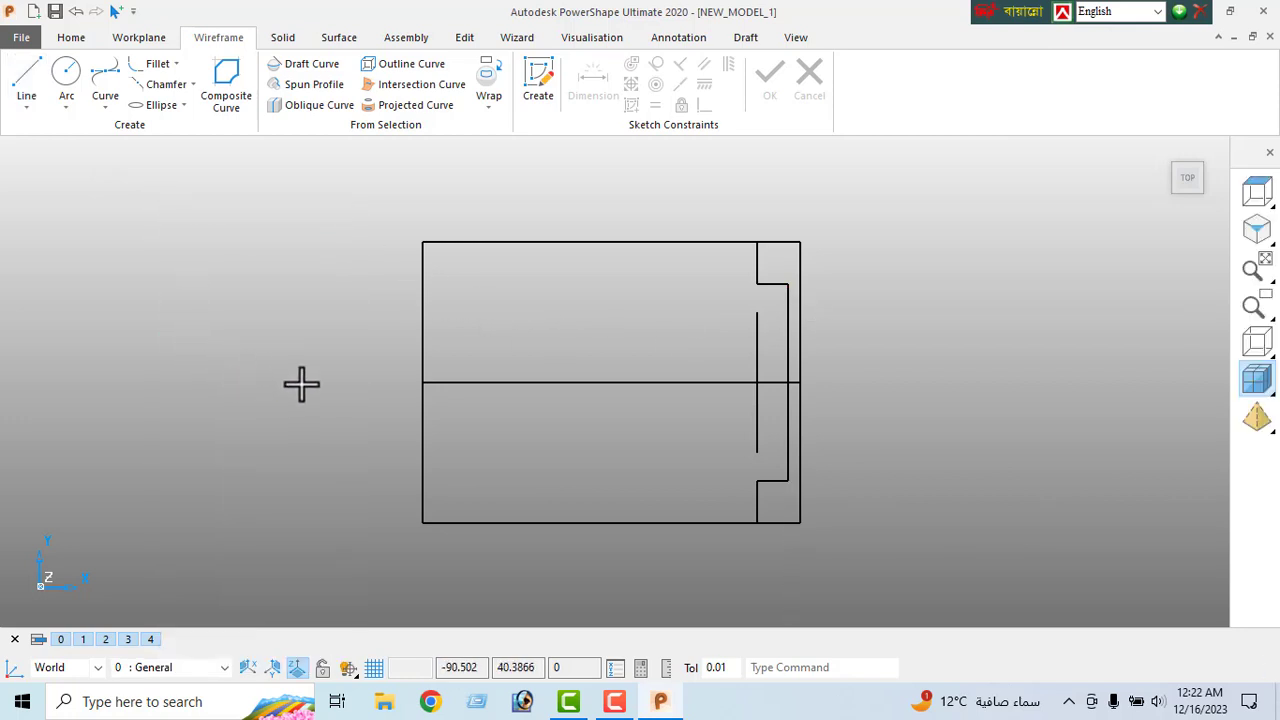
- Offset one copy of both 9.5 vertical lines by 6.9, away from the rectangle's right edge
left_click(758, 262)
left_click(758, 500)
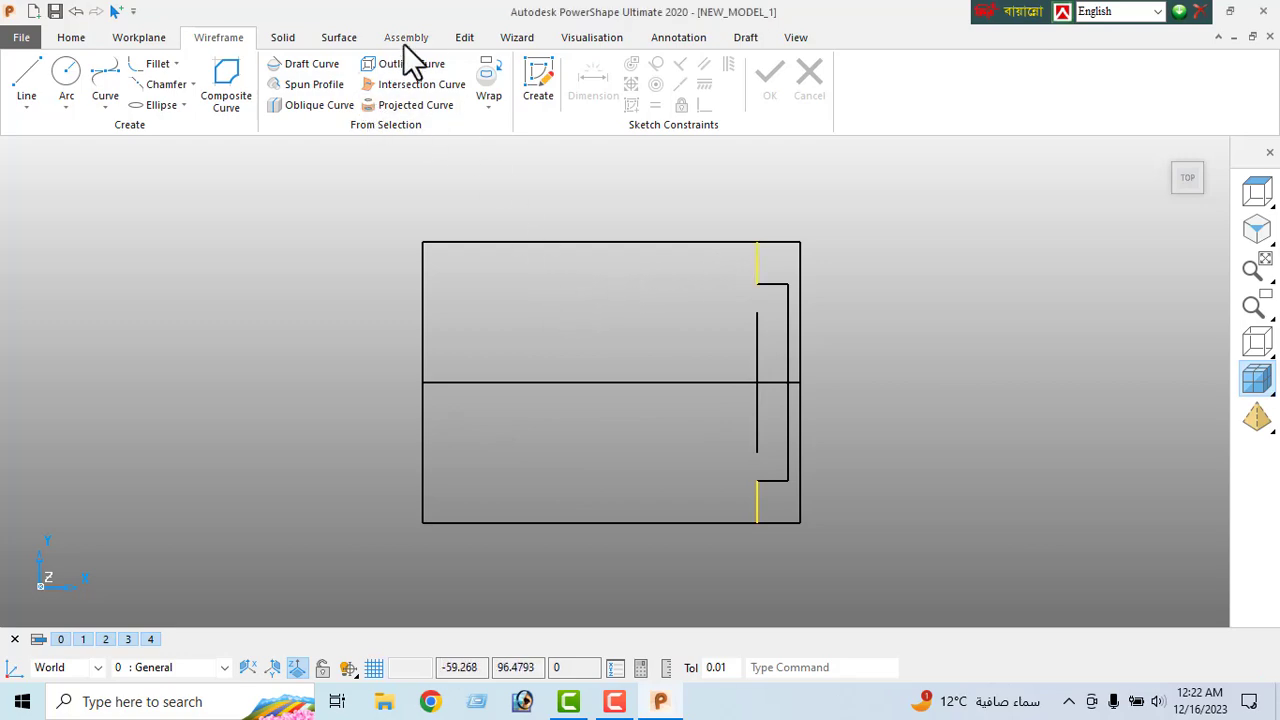
left_click(464, 37)
left_click(232, 76)
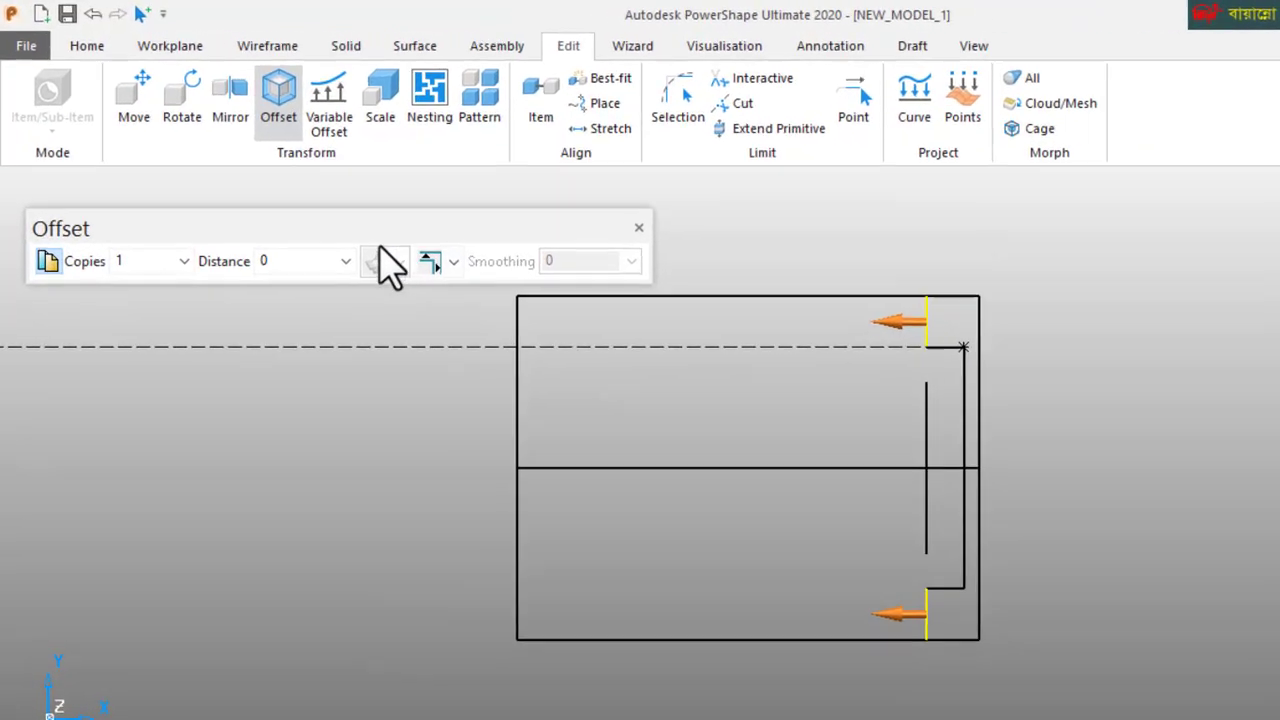
left_click(262, 210)
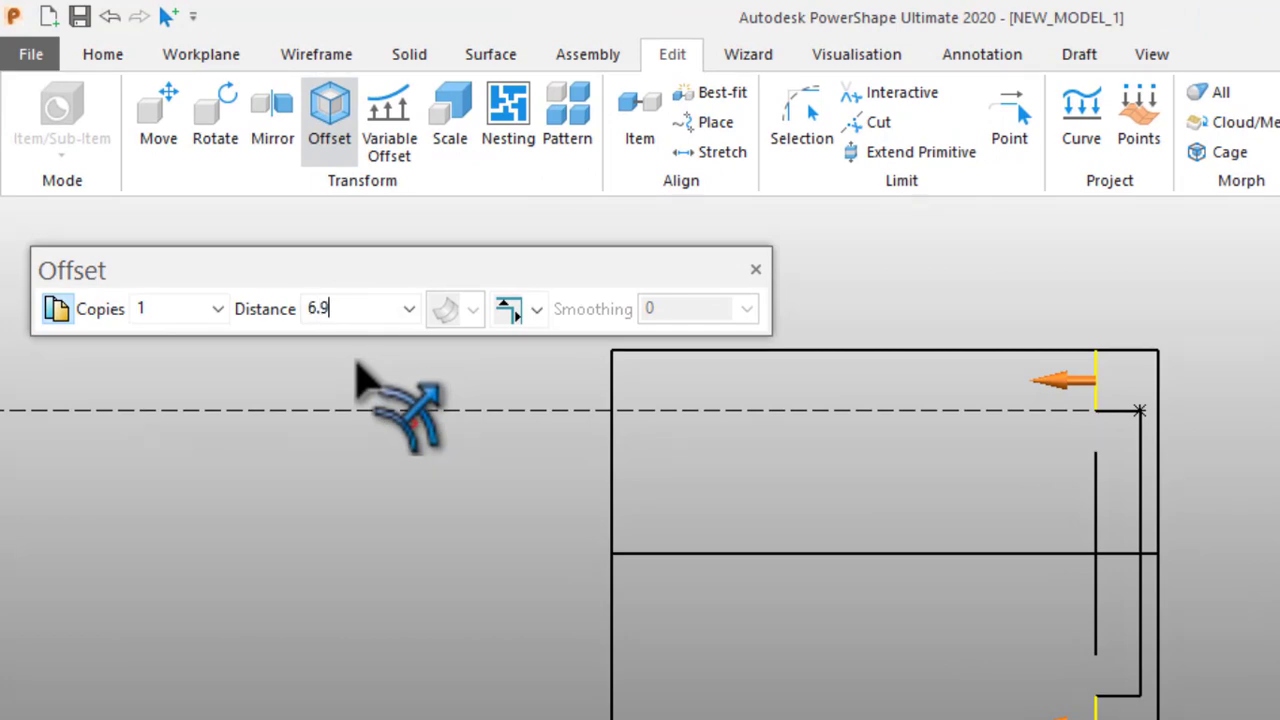
type("6.9")
key("Return")
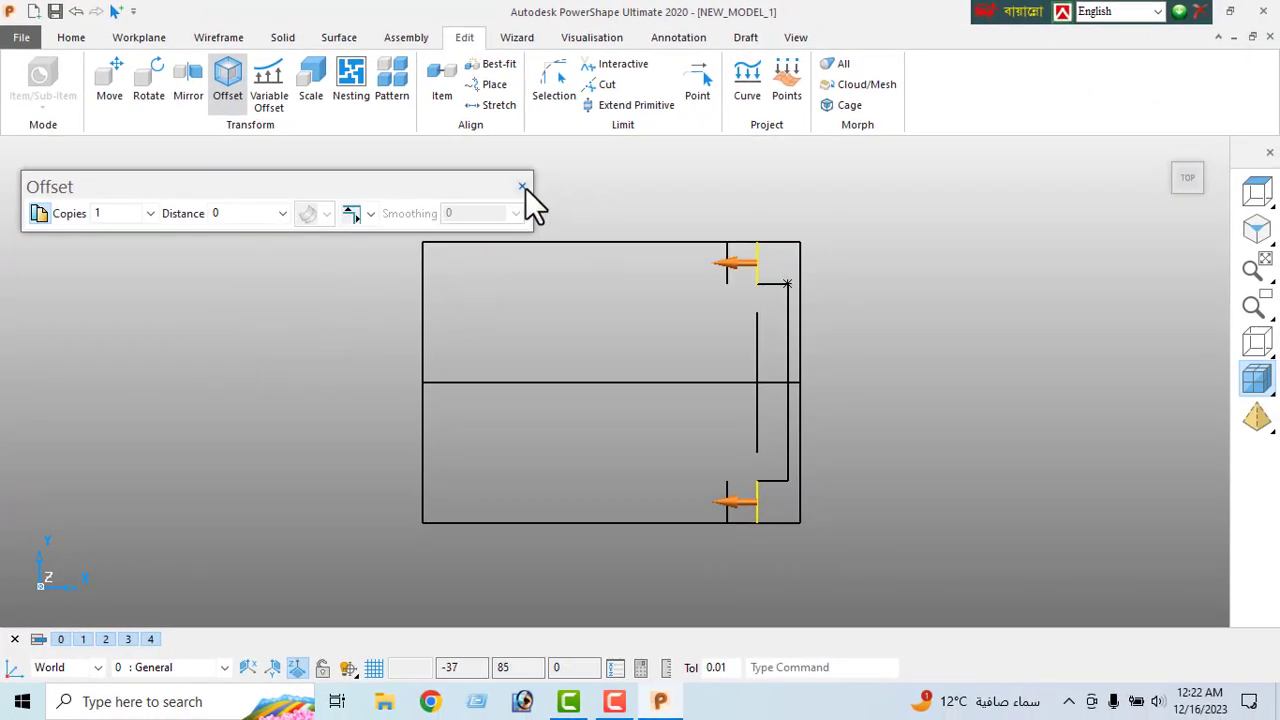
left_click(522, 186)
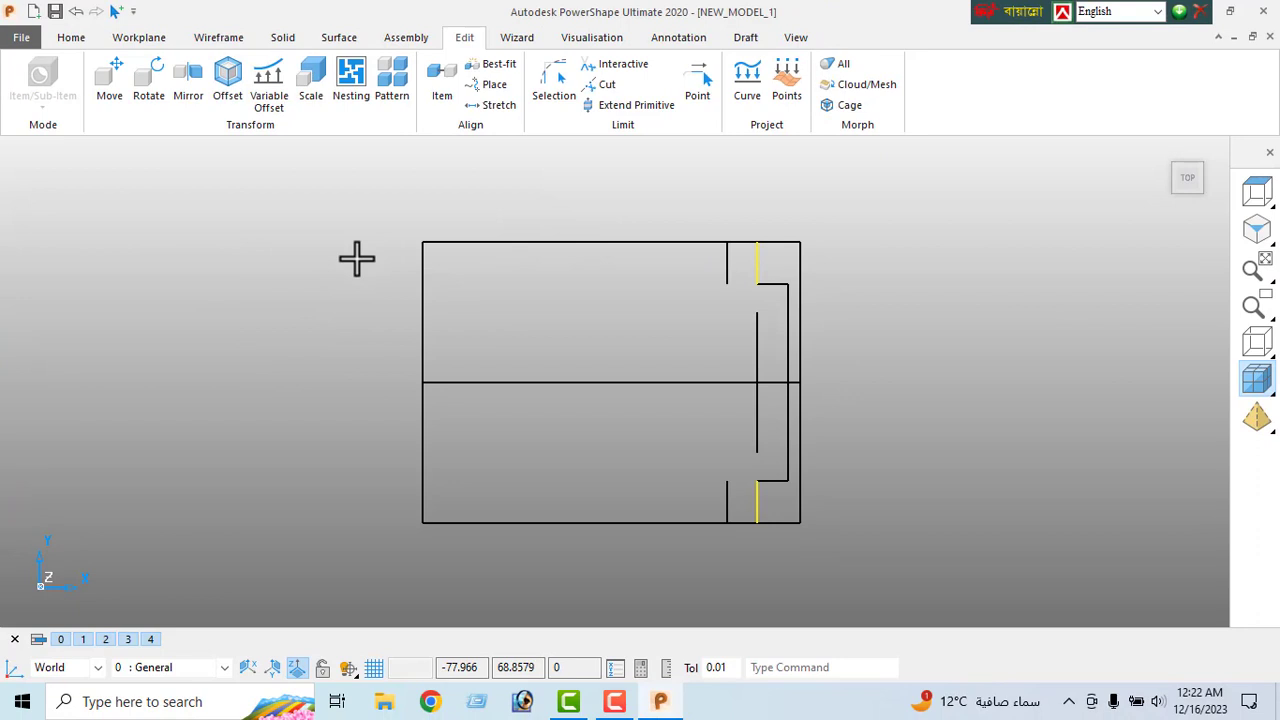
- Draw horizontal 6.9 and vertical 6.35 lines joining both ends of the inner 39.5-side line to the offset copies
left_click(217, 40)
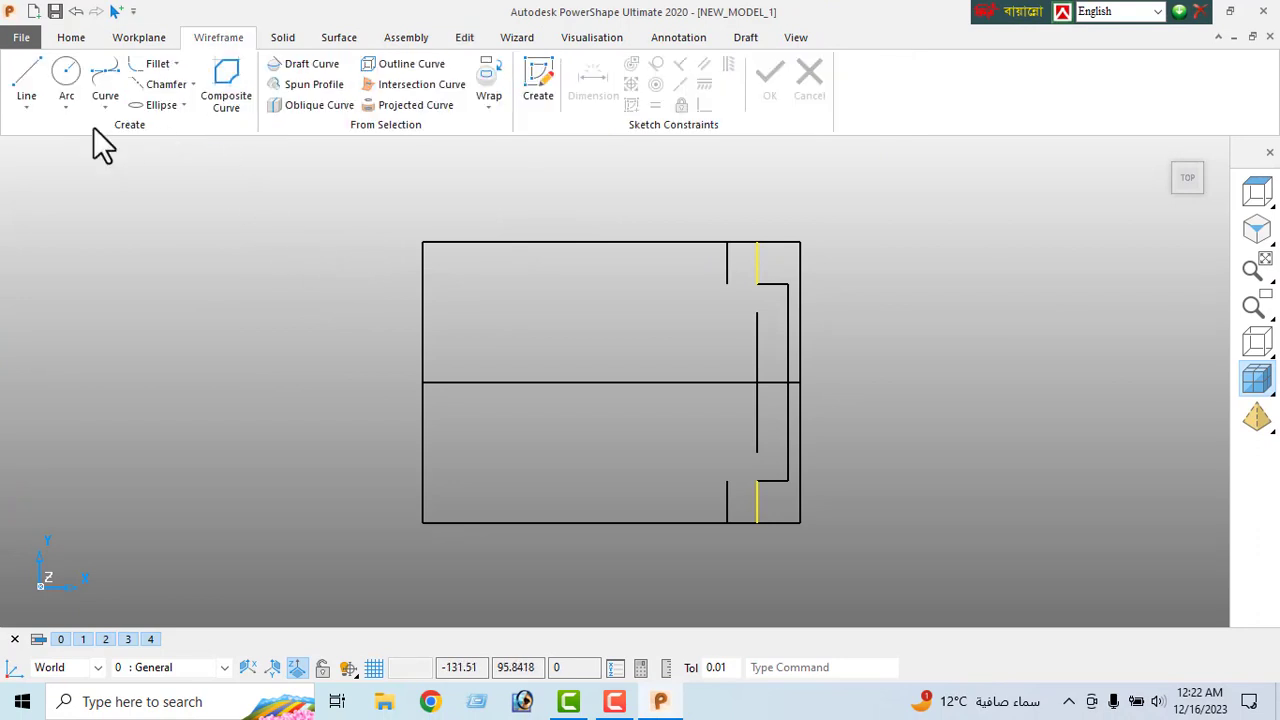
left_click(26, 78)
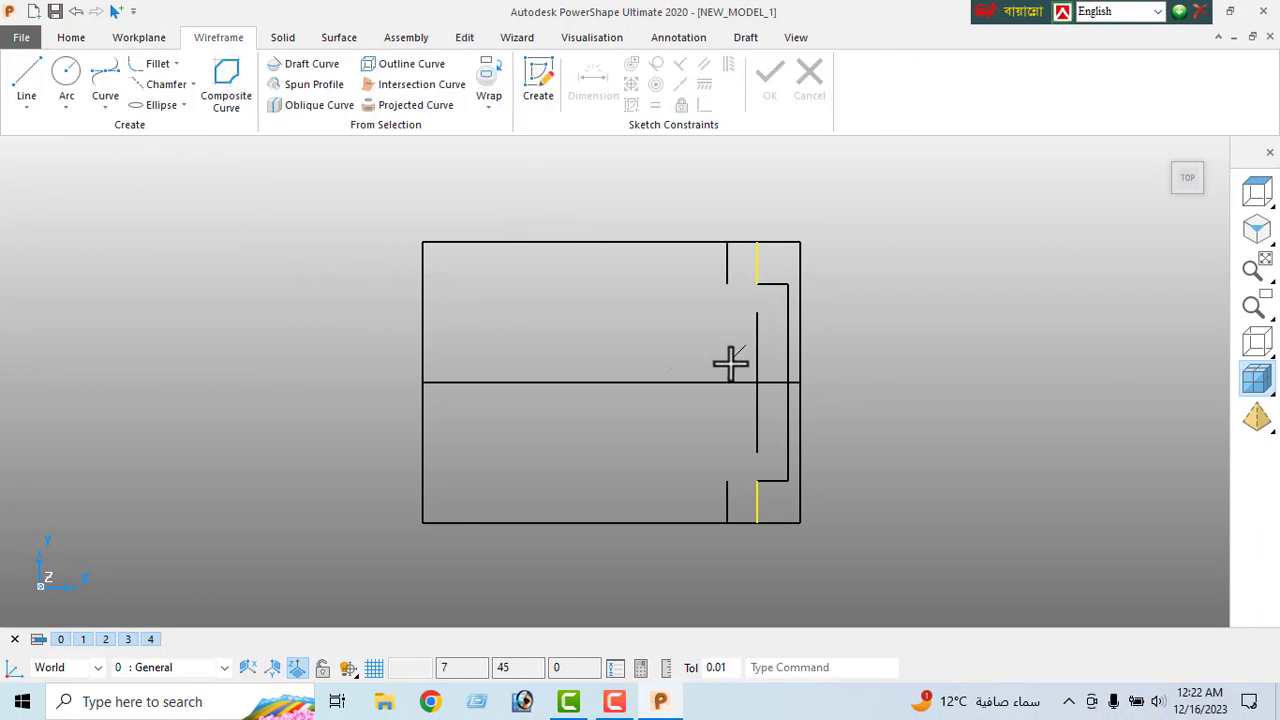
left_click(743, 314)
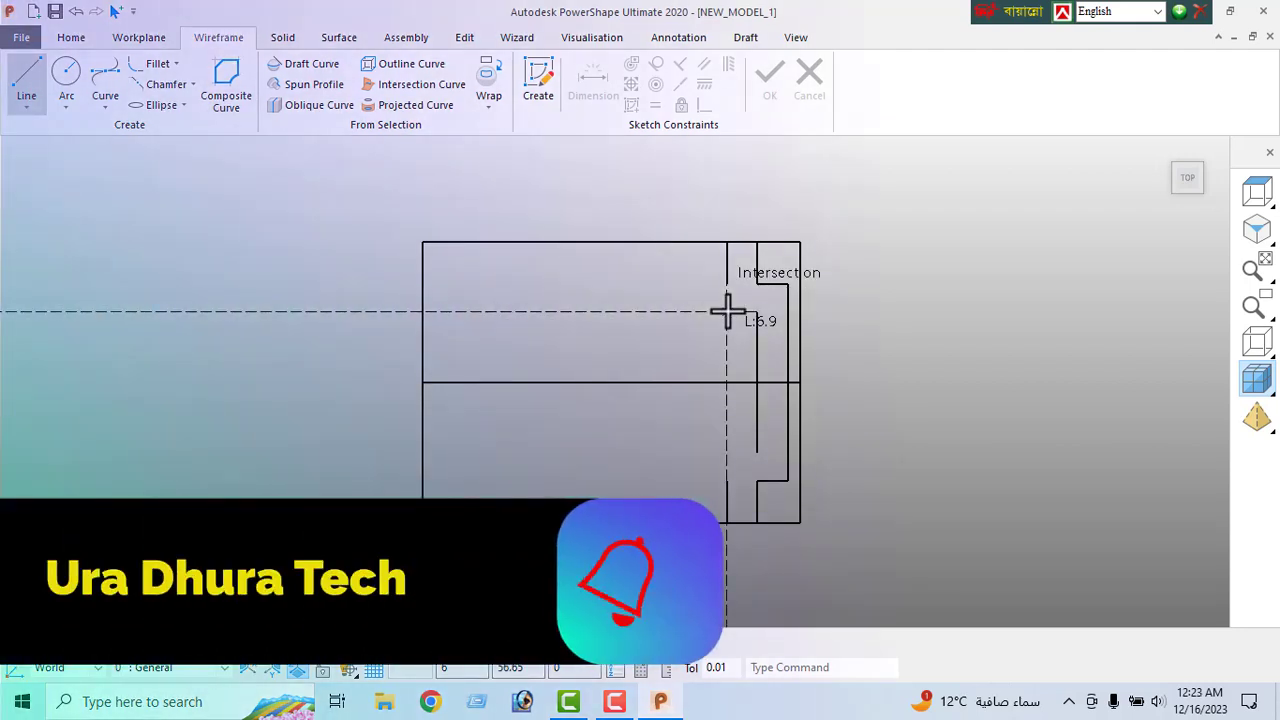
left_click(727, 283)
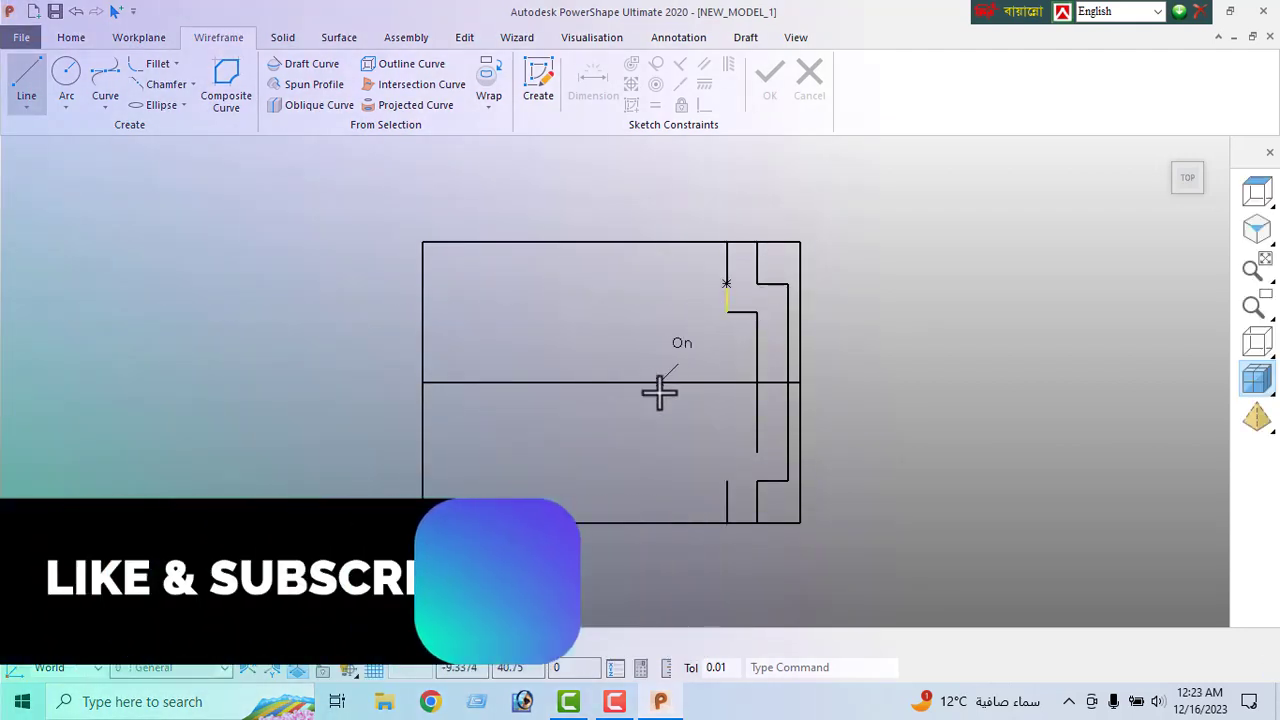
left_click(724, 453)
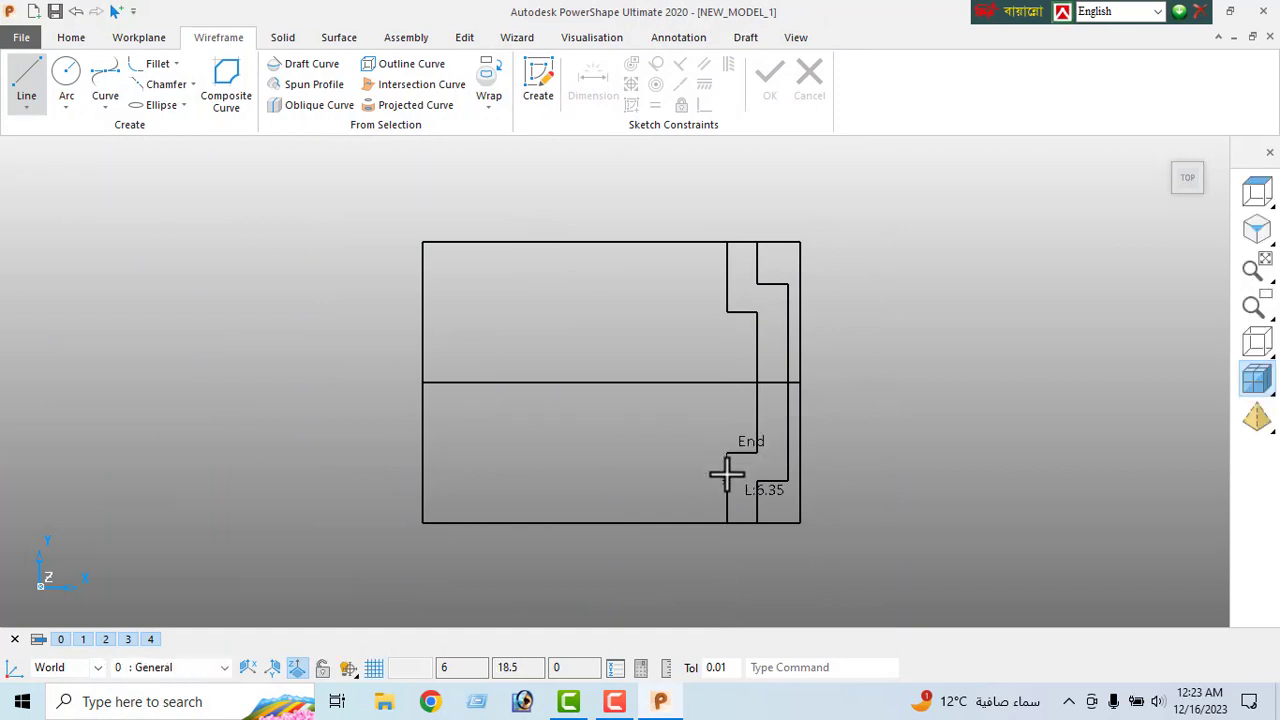
left_click(727, 476)
right_click(231, 217)
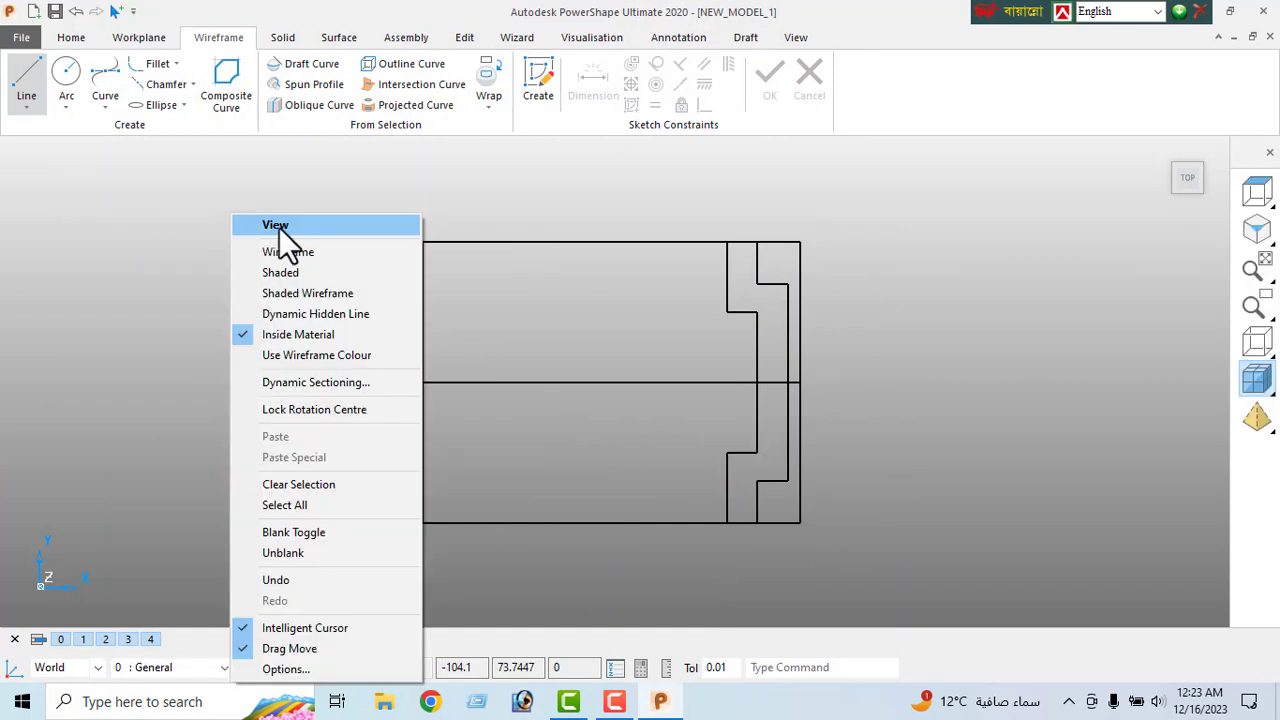
key("Escape")
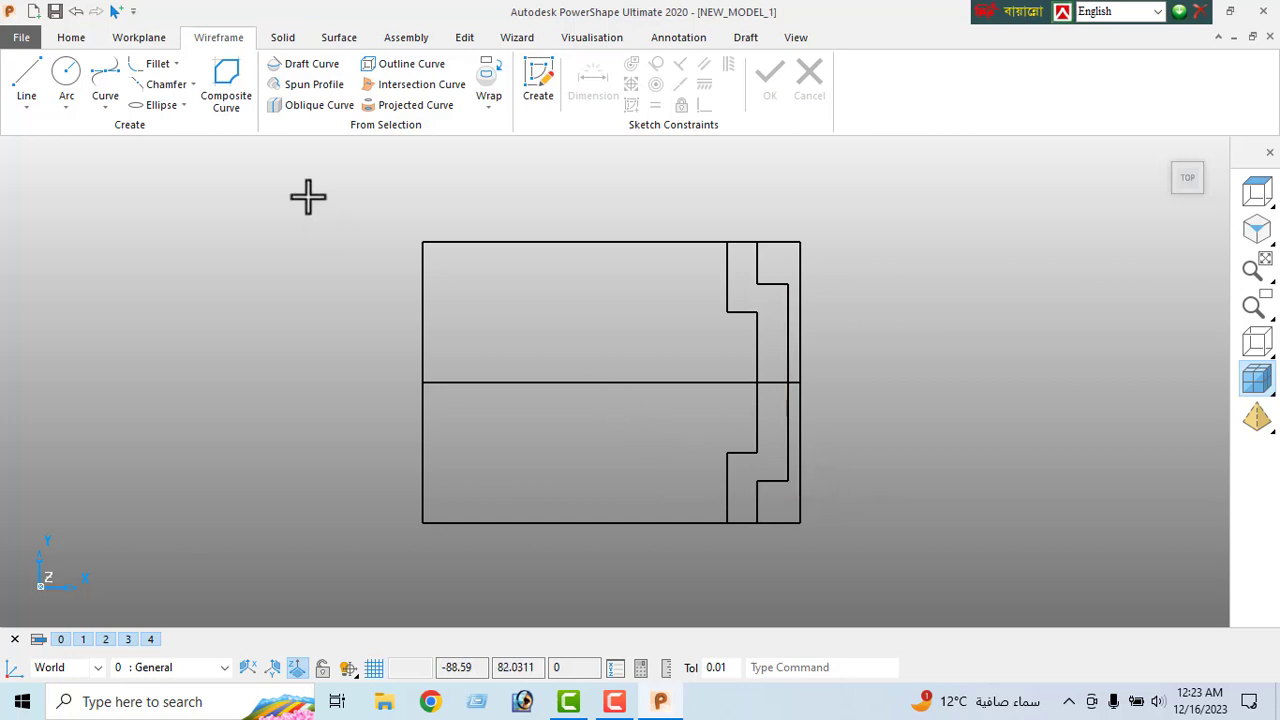
- Fillet the outer stepped line's lower and upper right corners with a 2.5 radius
left_click(150, 64)
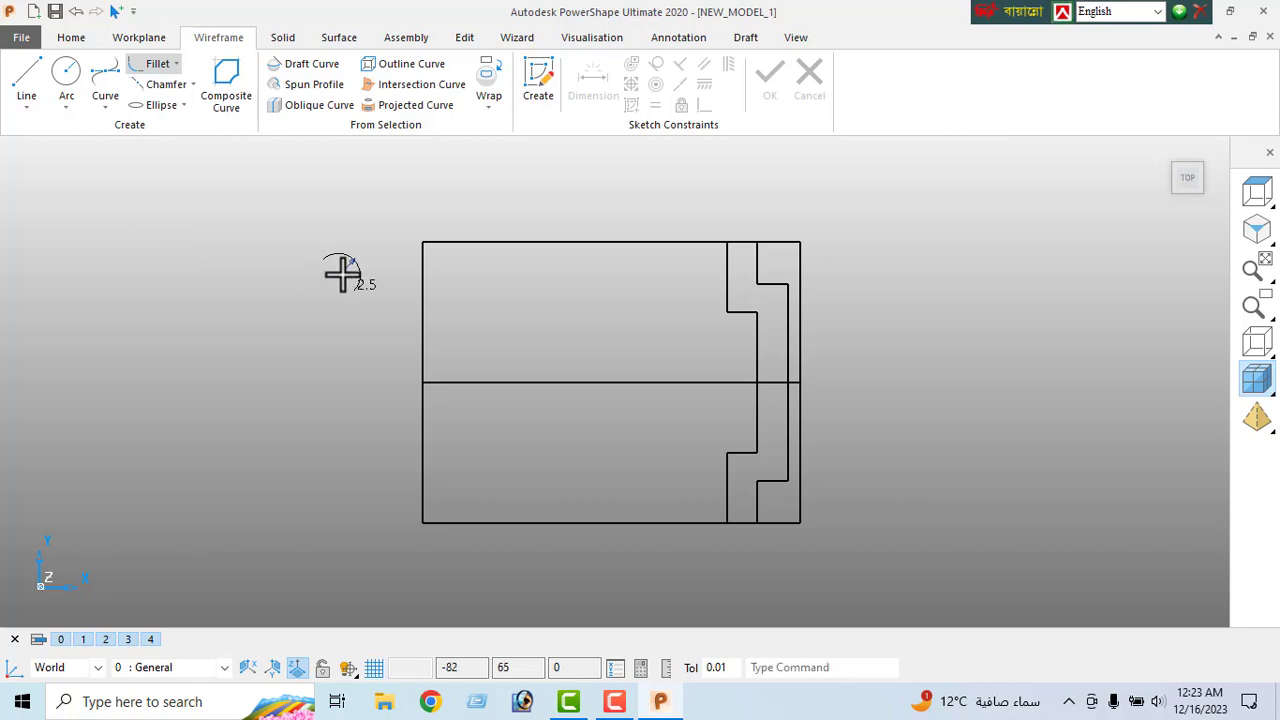
scroll(764, 490, "up", 2)
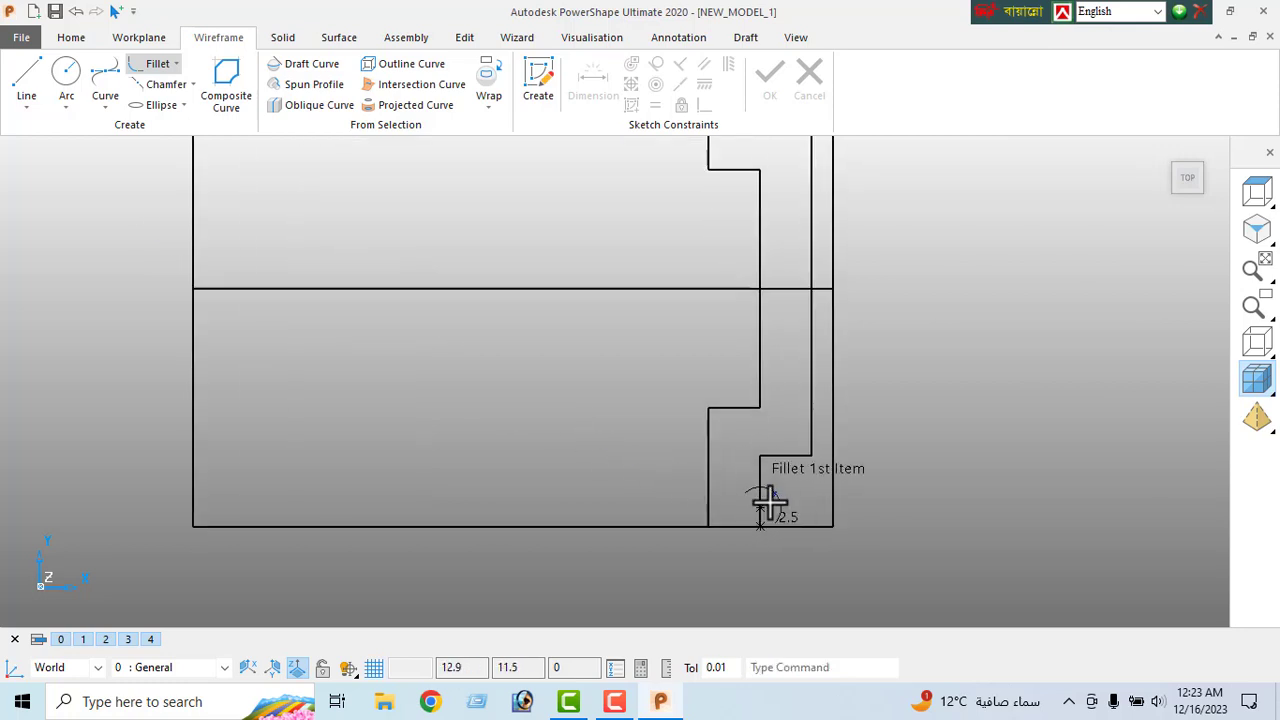
left_click(795, 455)
left_click(811, 447)
scroll(790, 440, "down", 3)
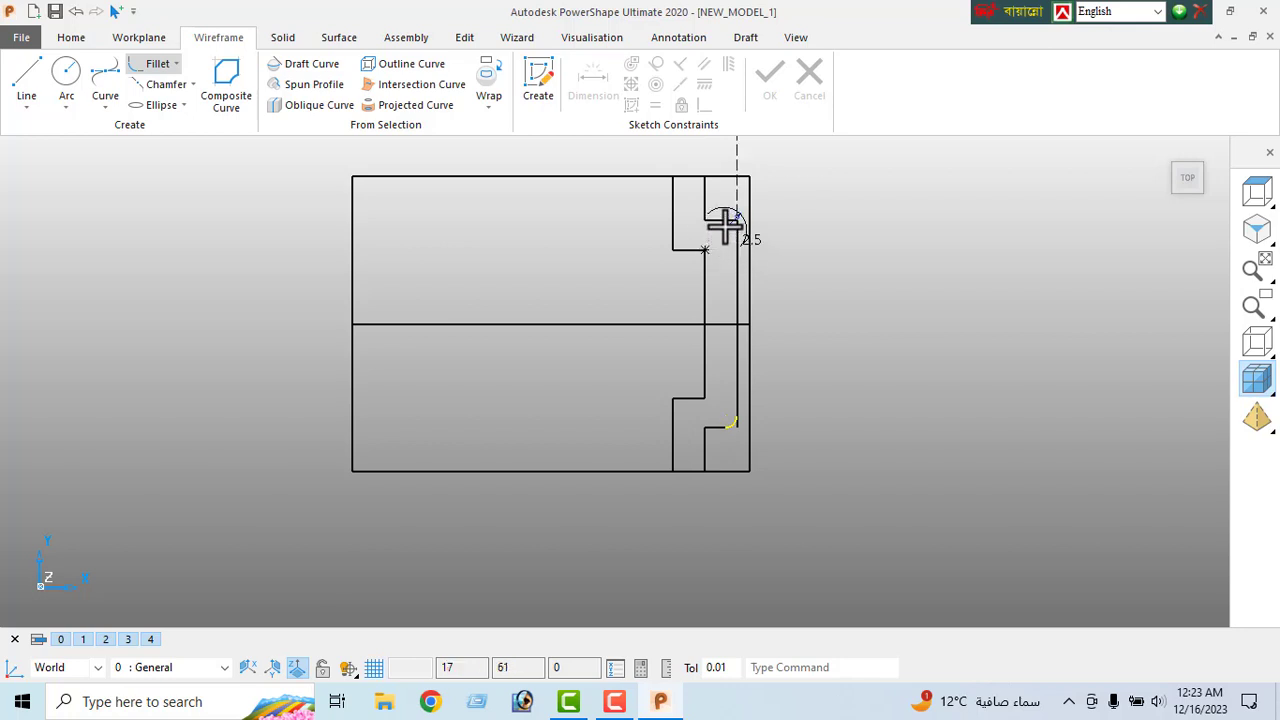
left_click(739, 238)
left_click(739, 236)
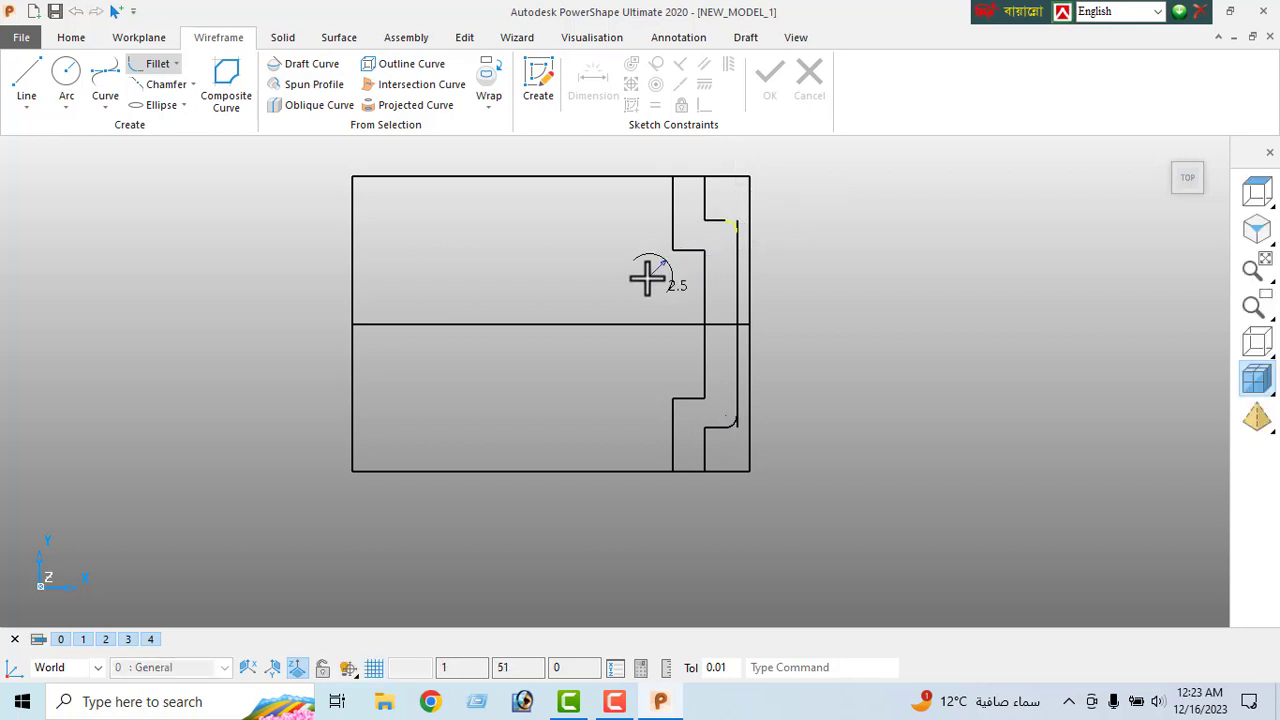
- Fillet the inner stepped line's lower and upper left corners with a 2.5 radius
left_click(679, 399)
left_click(674, 412)
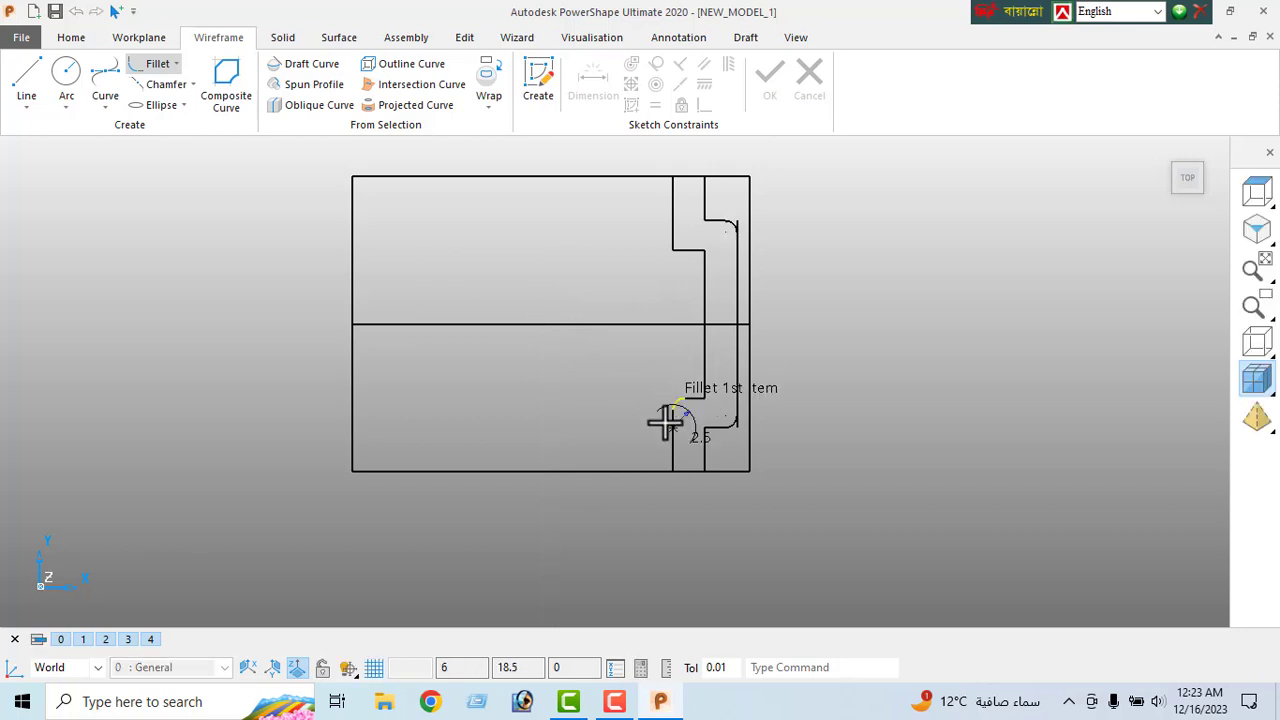
left_click(675, 232)
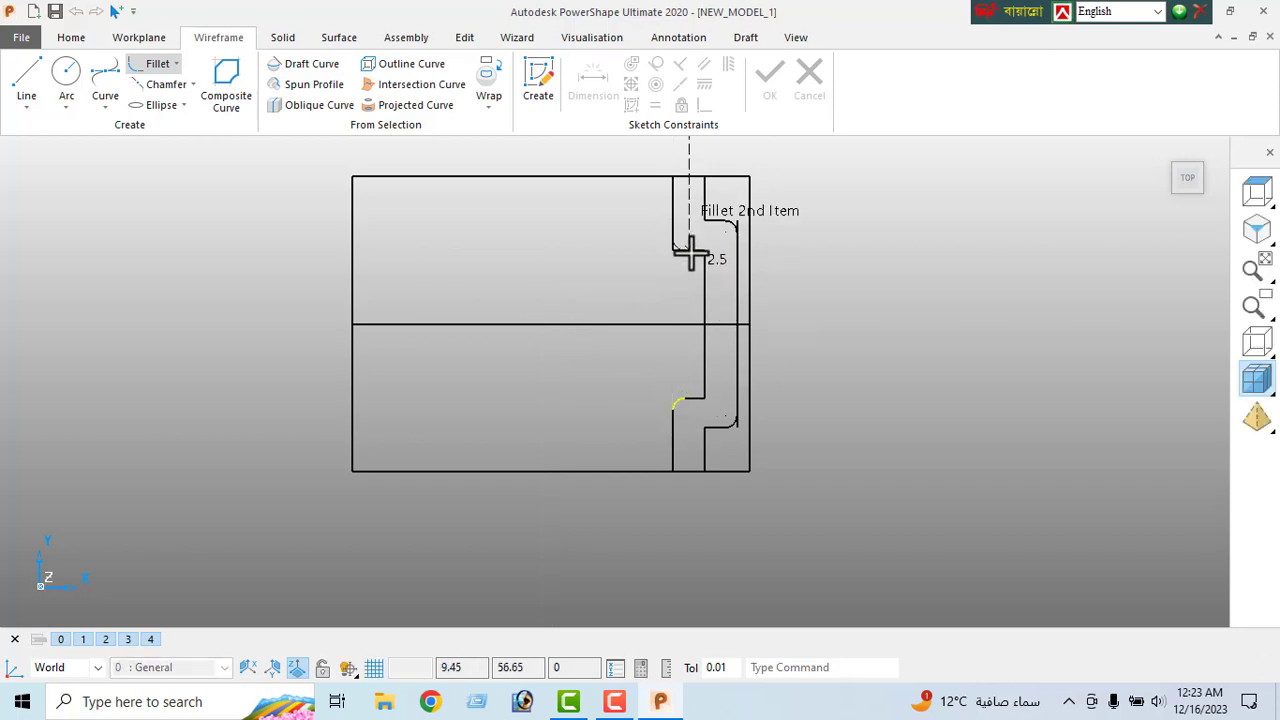
left_click(689, 252)
right_click(177, 204)
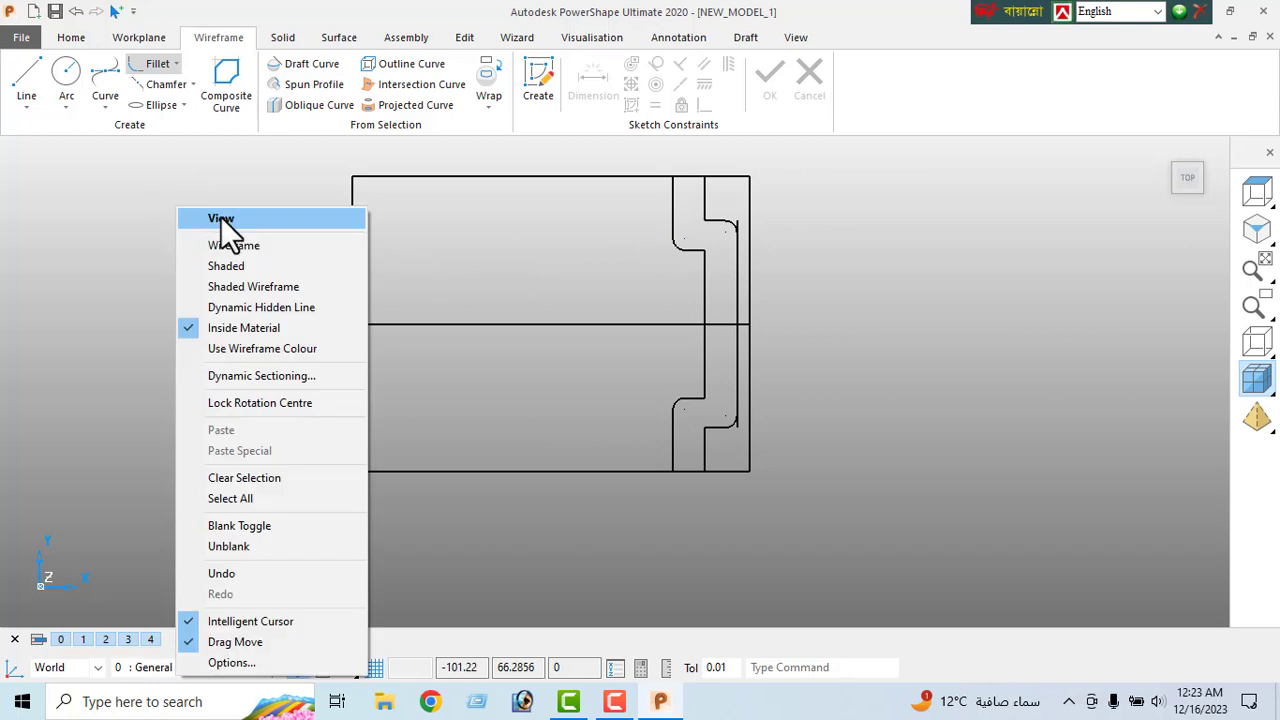
left_click(220, 216)
- Trim the outer long vertical line's overhanging ends back to its upper and lower fillets with interactive limiting
scroll(742, 265, "up", 4)
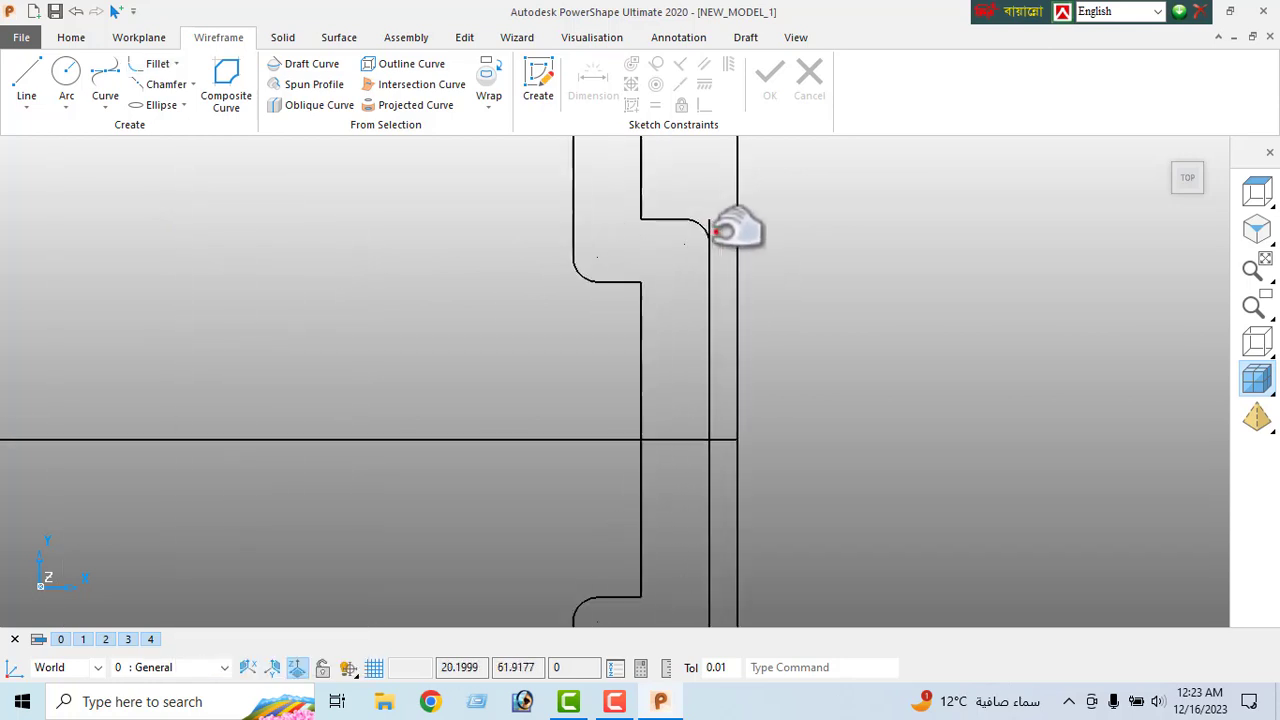
left_click(462, 40)
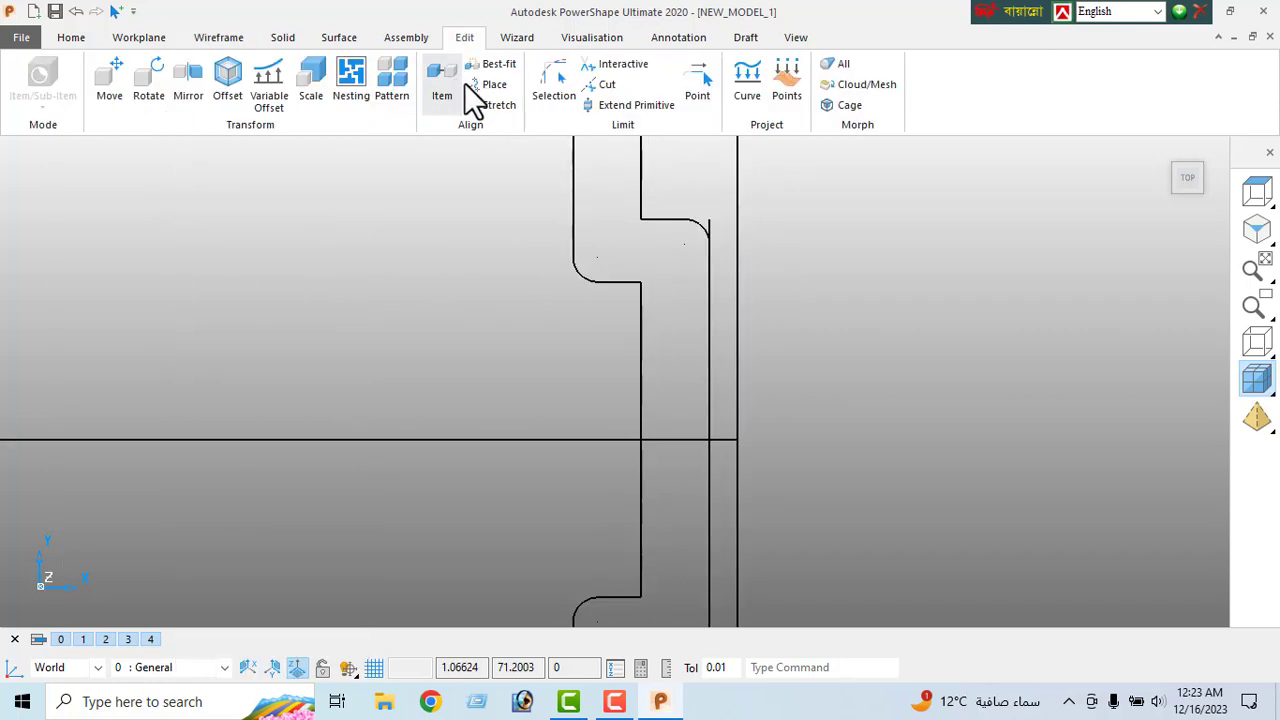
left_click(630, 65)
scroll(728, 290, "down", 2)
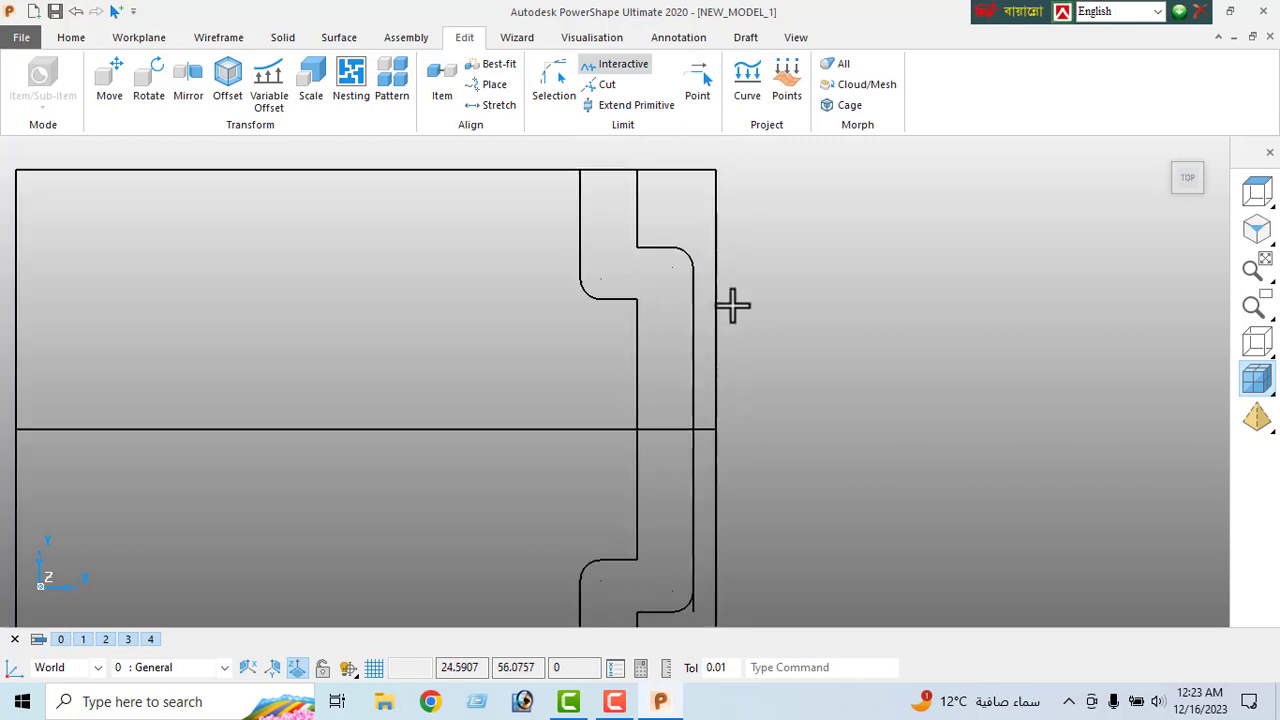
scroll(680, 517, "up", 3)
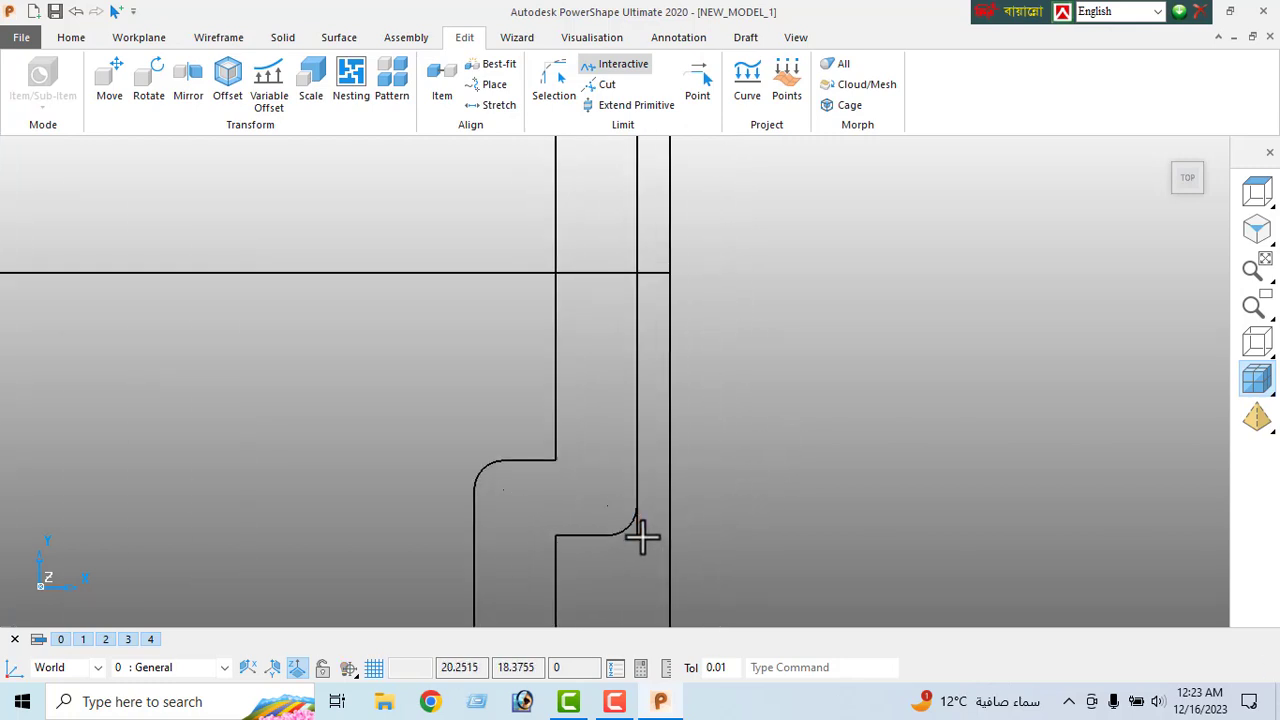
scroll(660, 520, "down", 5)
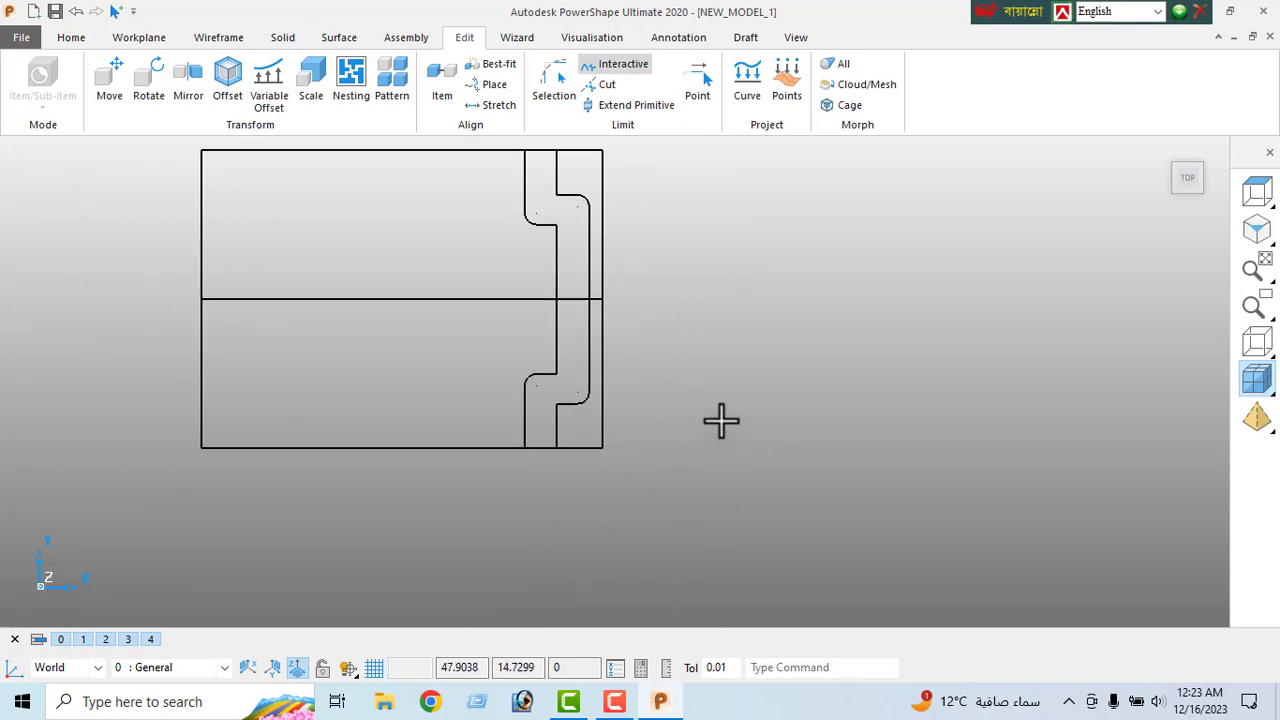
middle_click_drag(720, 406, 826, 460, "shift")
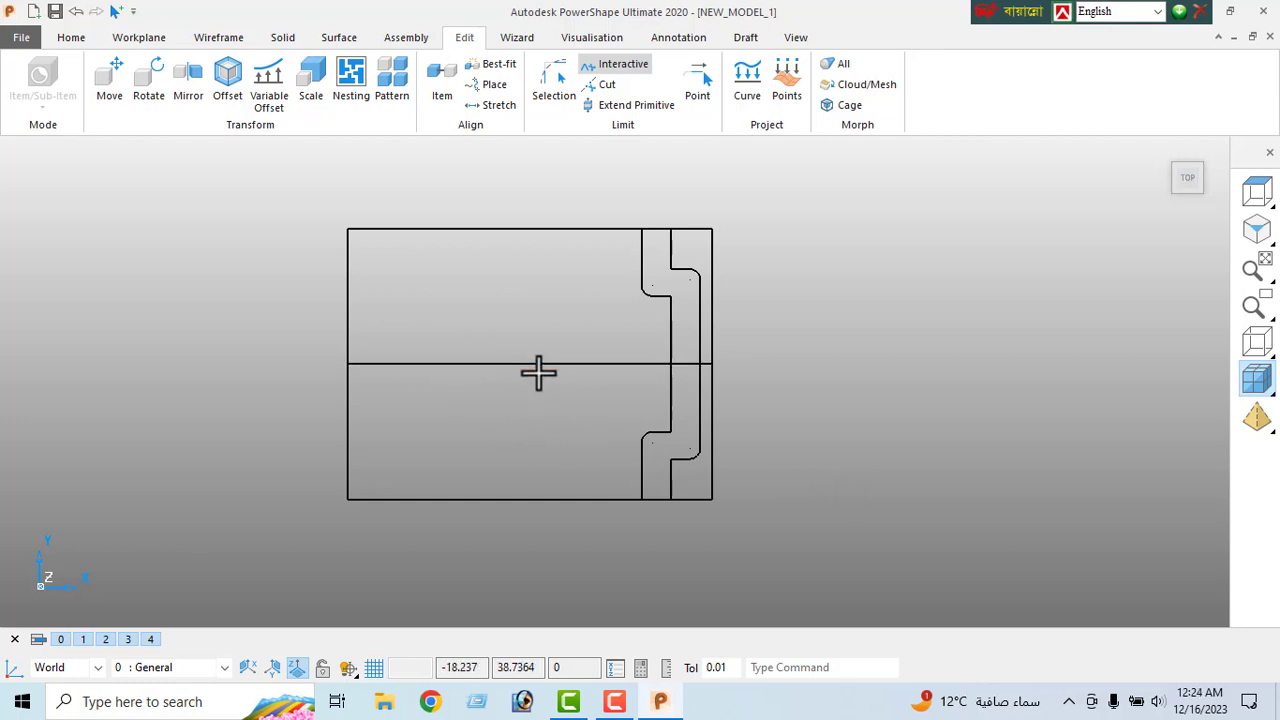
right_click(67, 299)
left_click(71, 243)
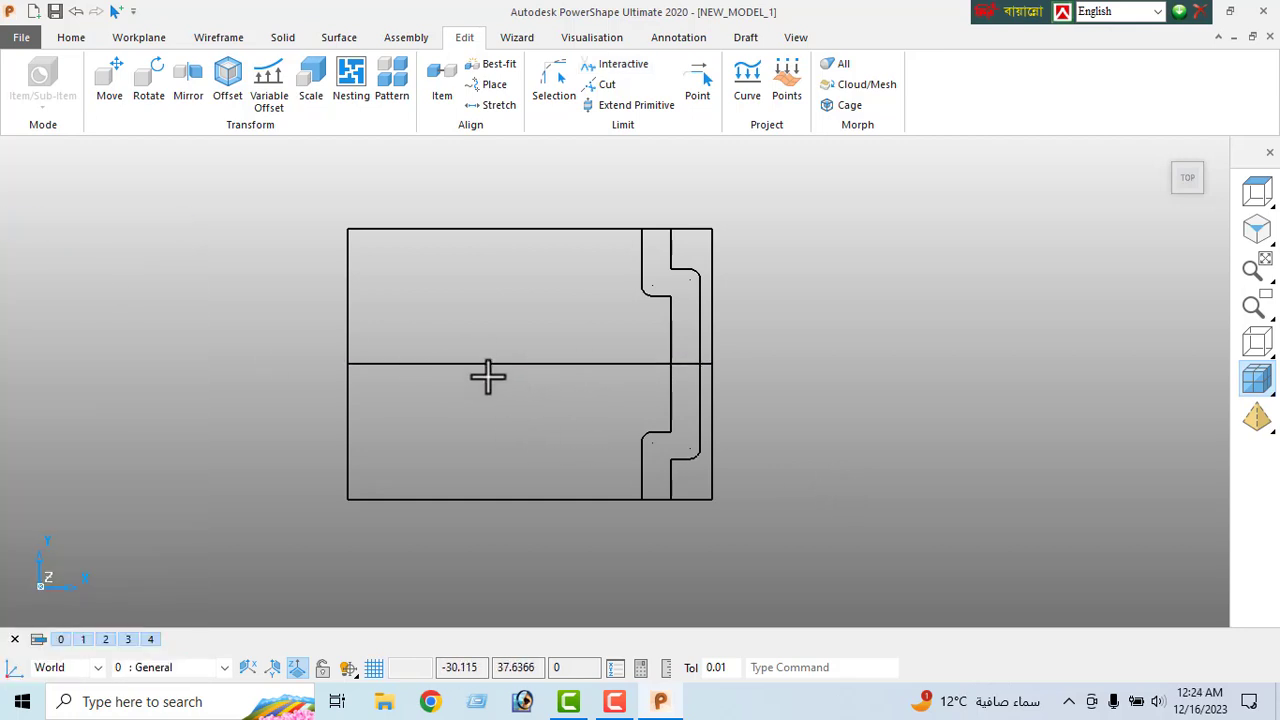
- Reverse the horizontal centre line's direction and set its length to 41.6
double_click(486, 363)
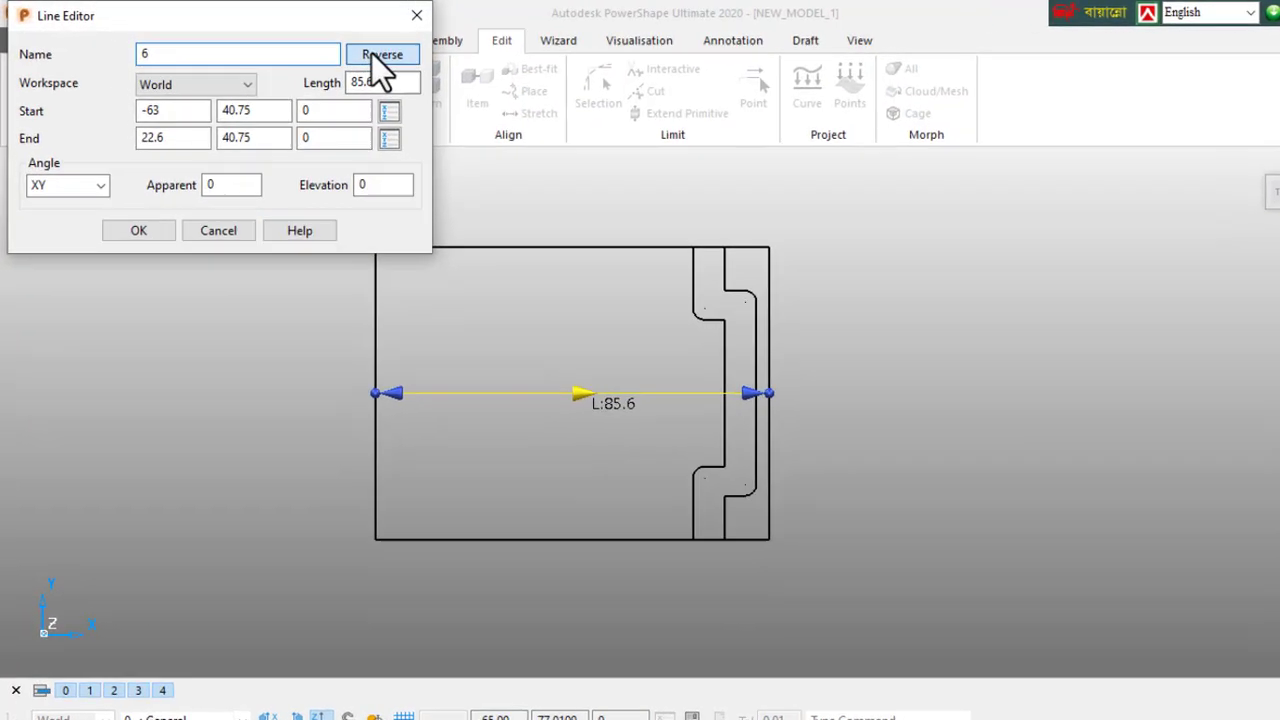
left_click(354, 50)
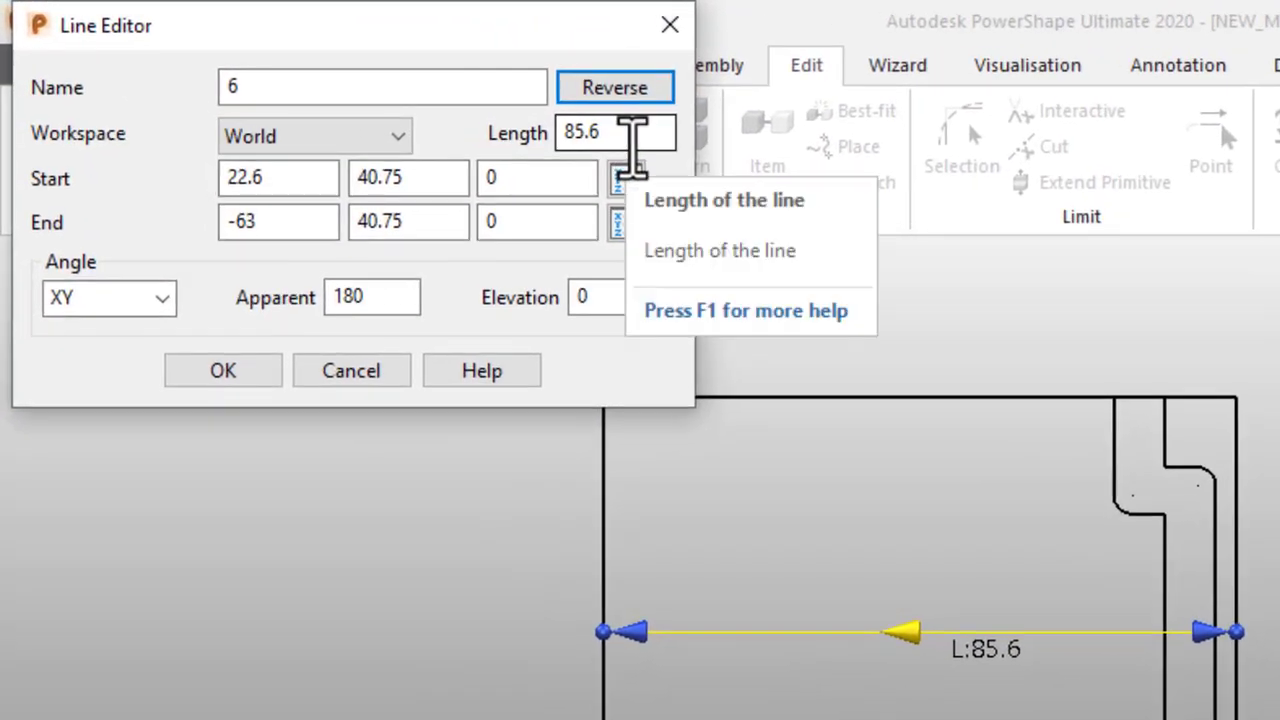
double_click(632, 130)
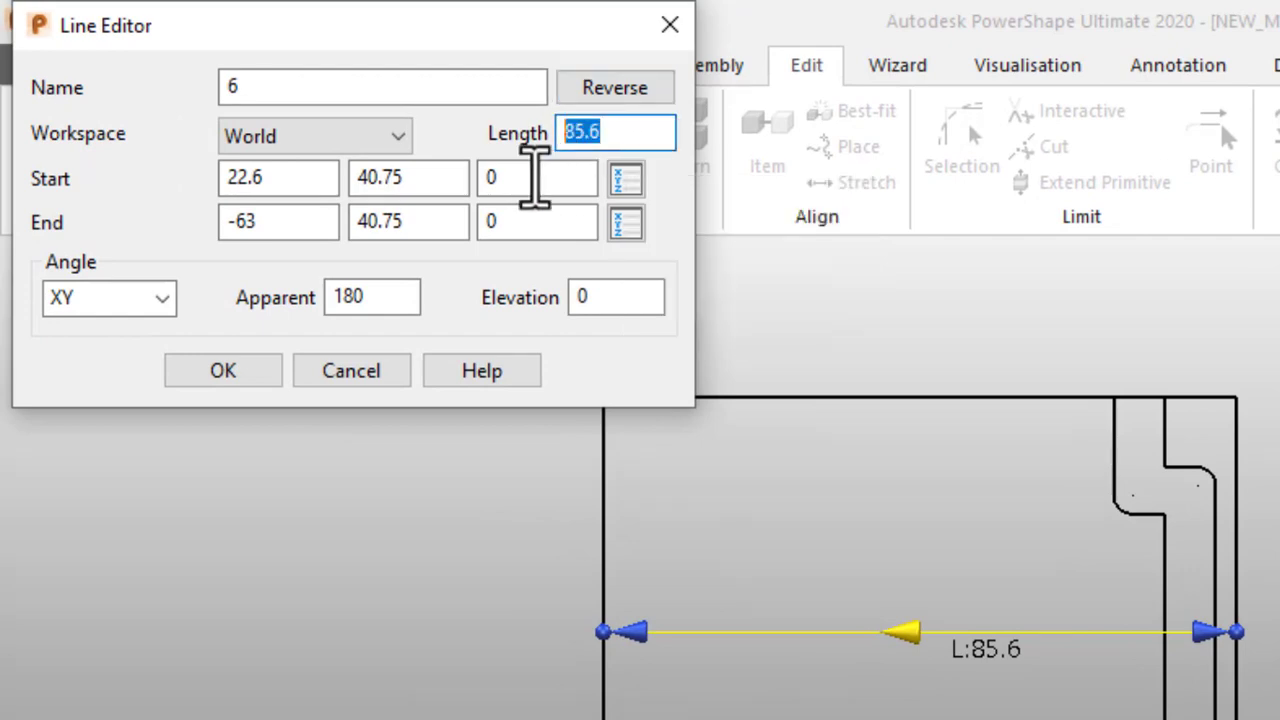
type("41")
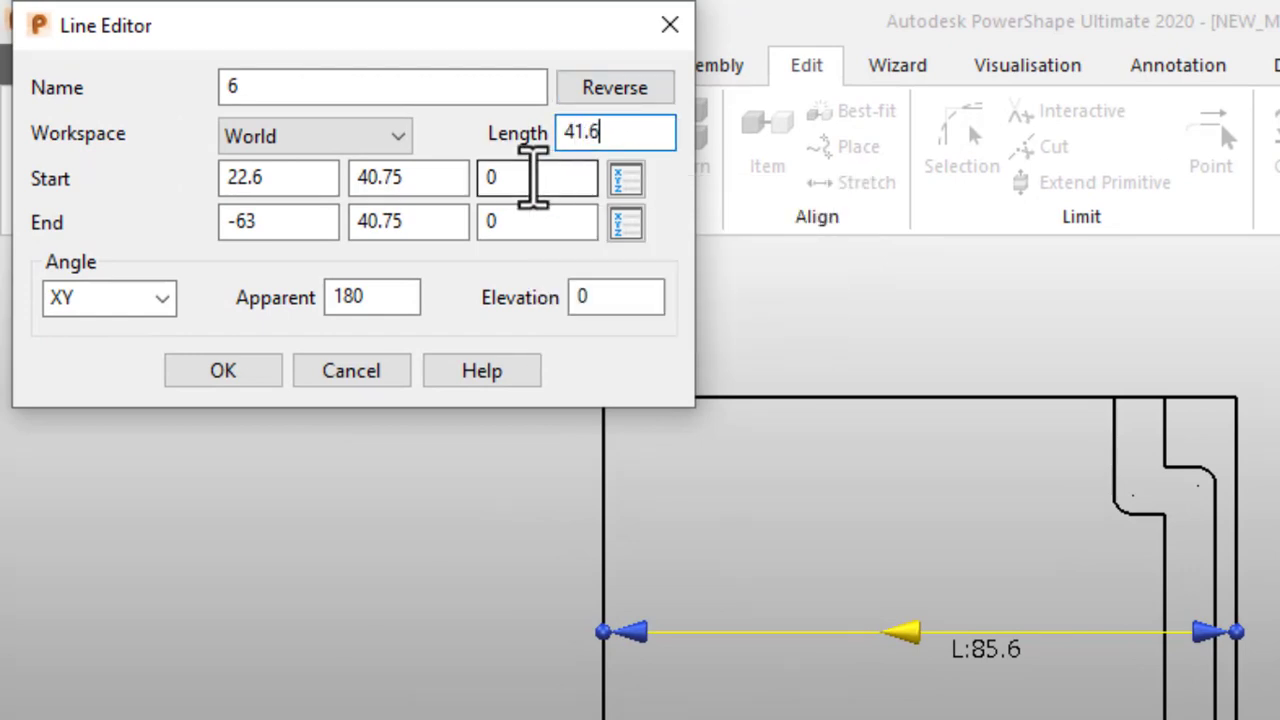
type(".6")
key("Return")
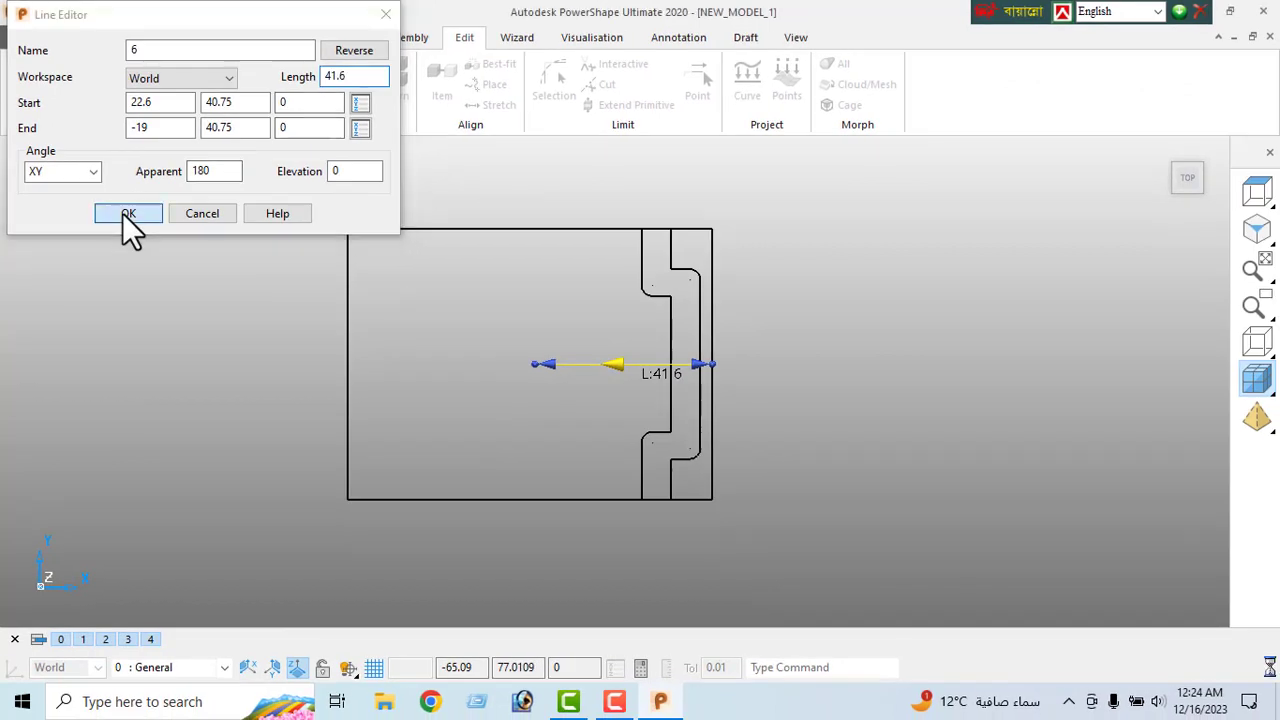
left_click(124, 214)
- Draw a full circle centred on the left end of the 41.6 centre line
left_click(218, 37)
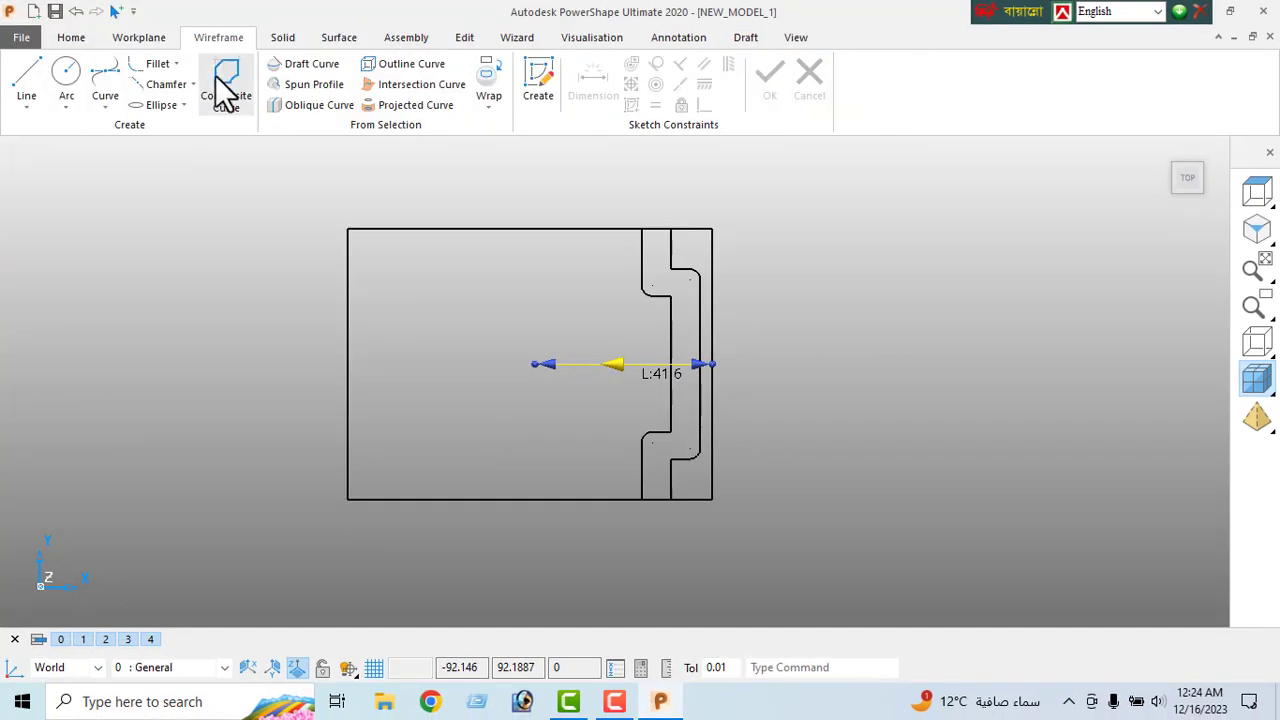
left_click(70, 82)
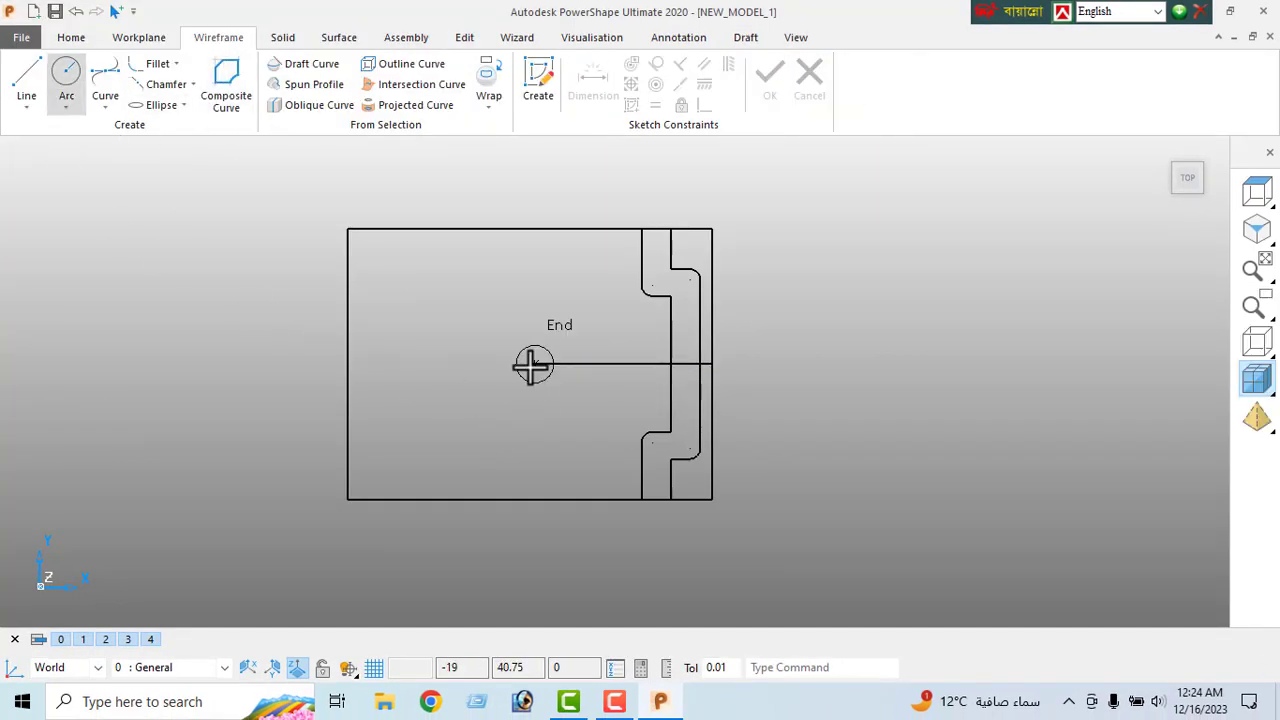
left_click(531, 366)
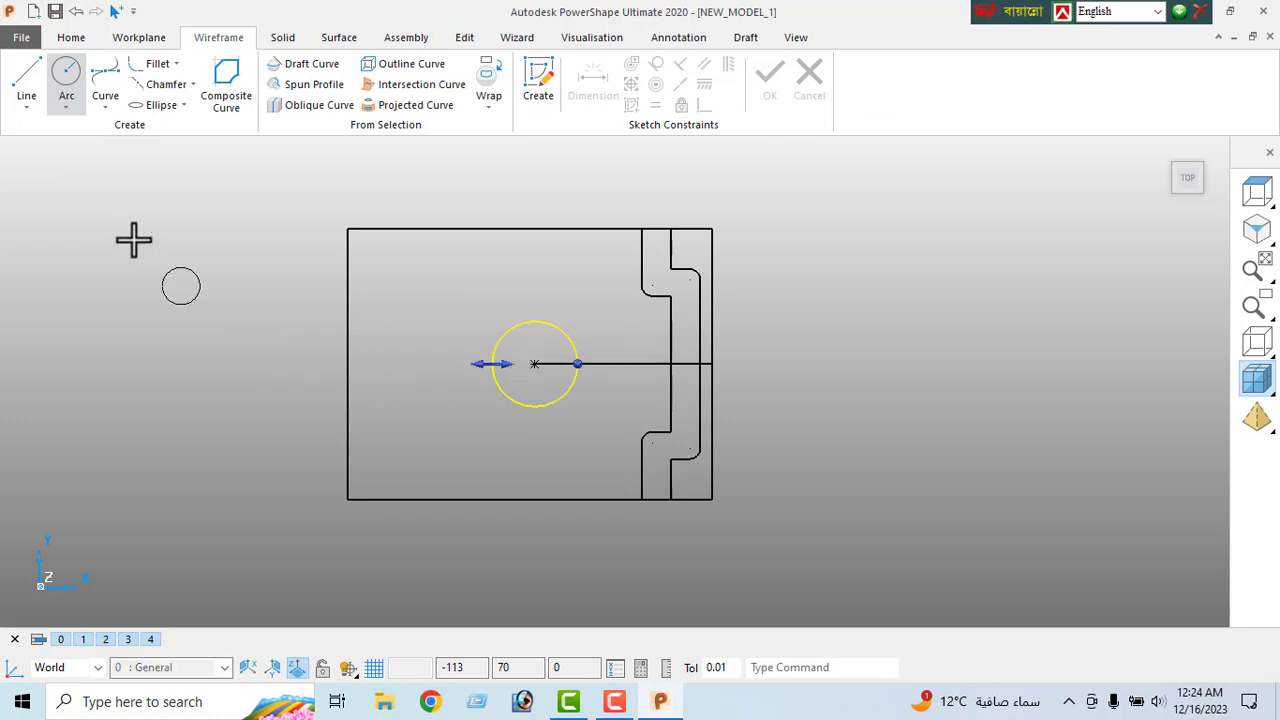
right_click(134, 239)
left_click(178, 227)
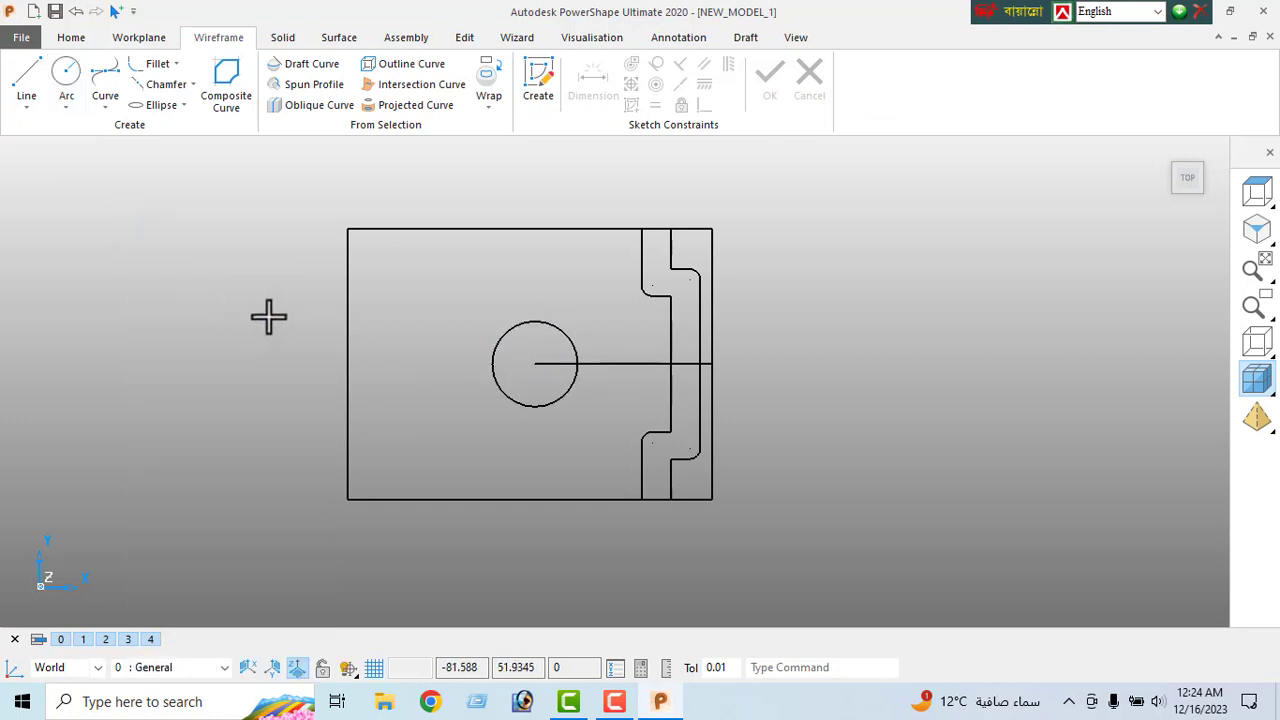
- Set the radius of the circle on the centre line's end to 8
left_click(534, 404)
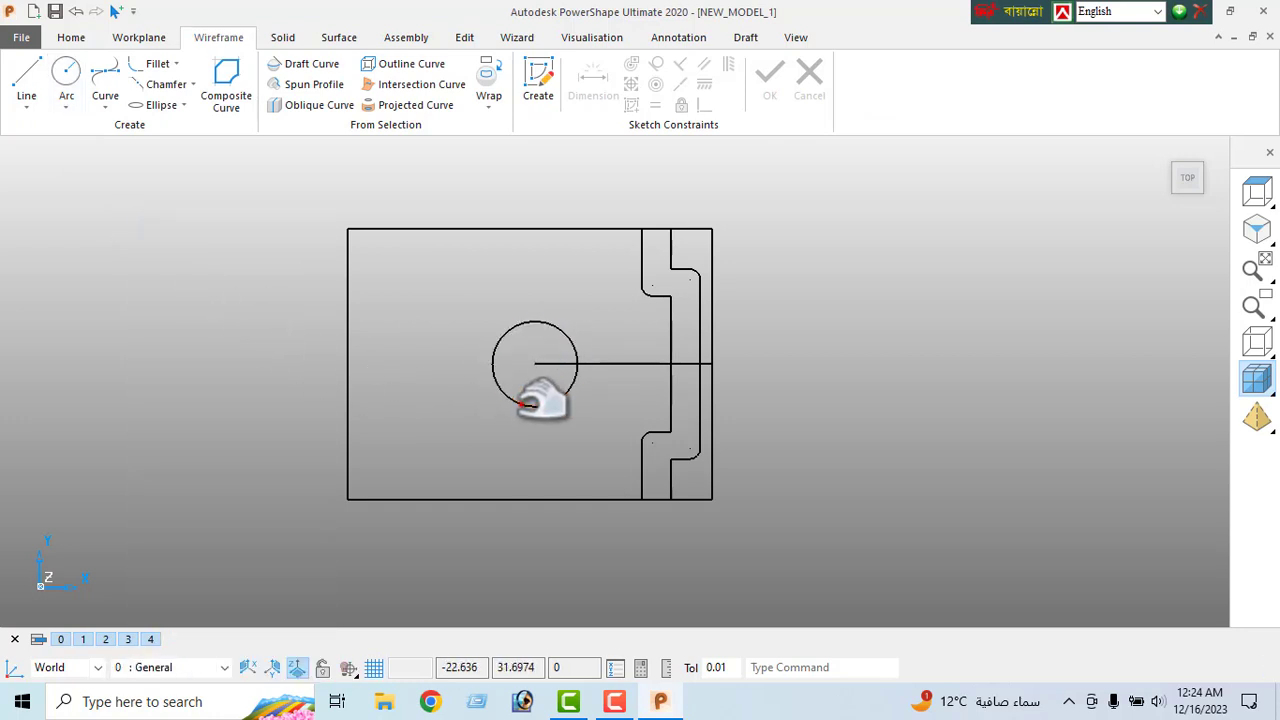
double_click(494, 402)
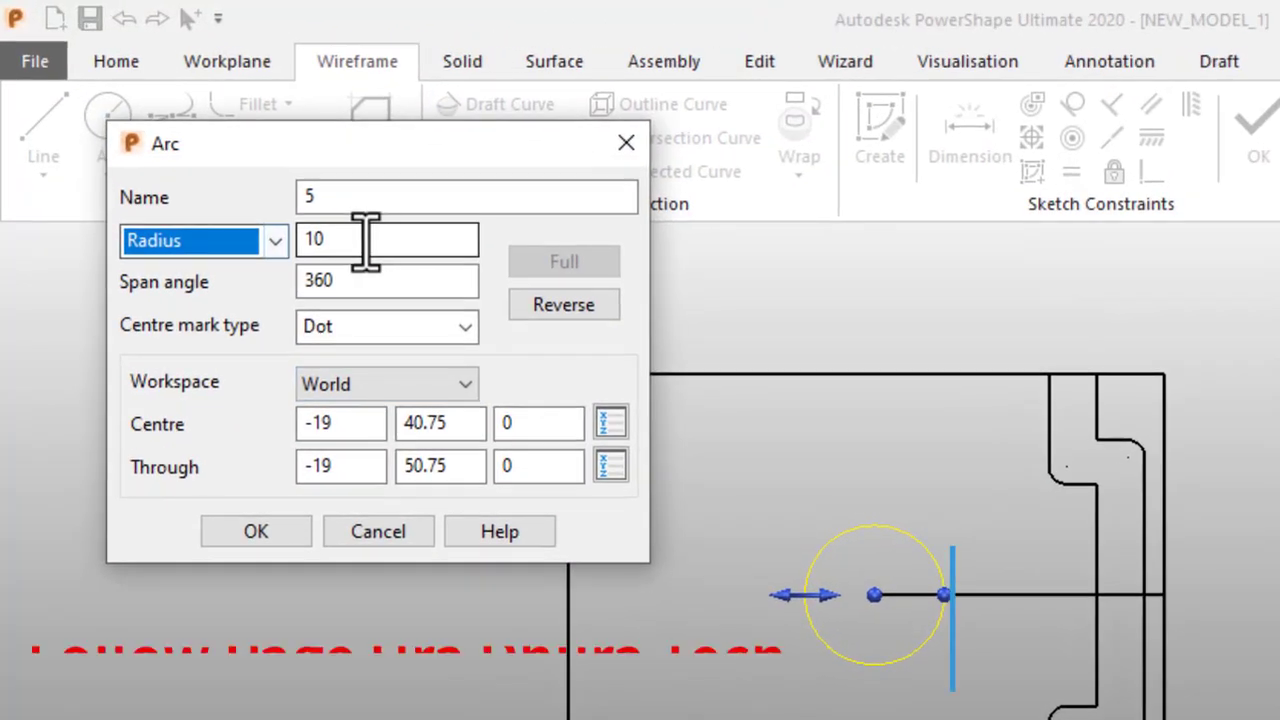
double_click(224, 148)
type("8")
key("Return")
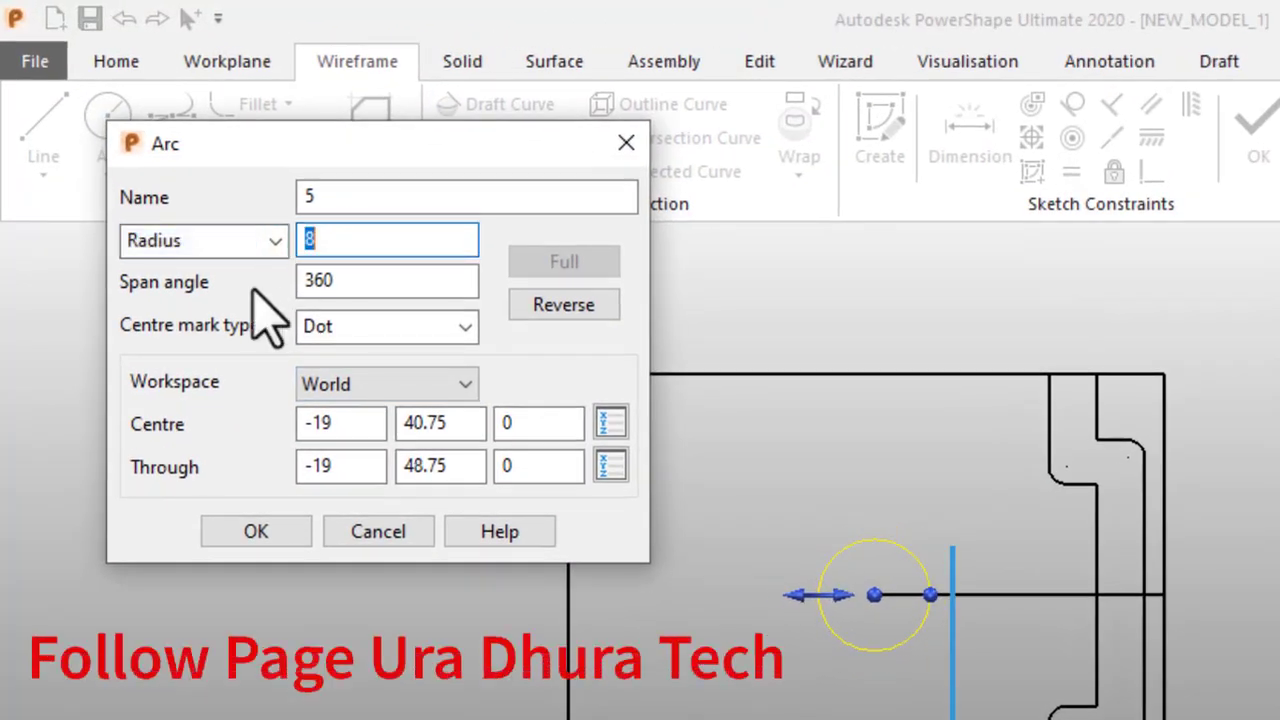
left_click(262, 530)
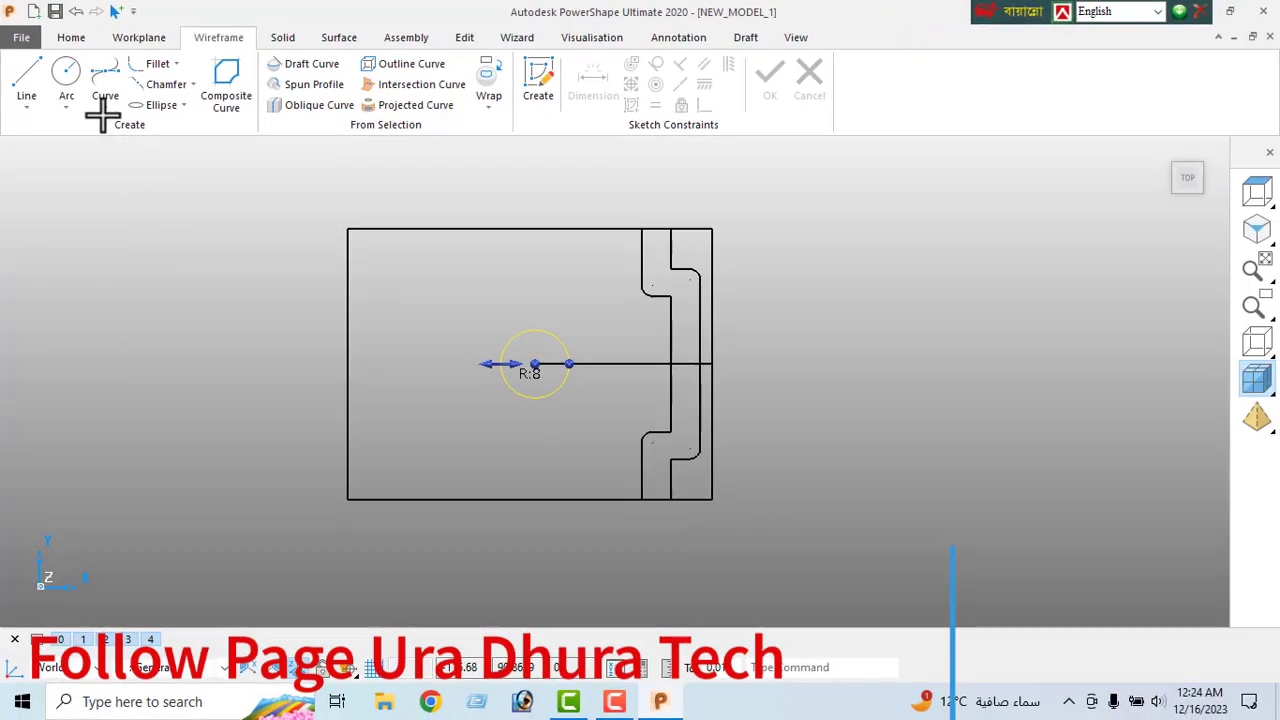
- Draw a second full circle of radius 10 concentric with the 8 radius circle
left_click(64, 72)
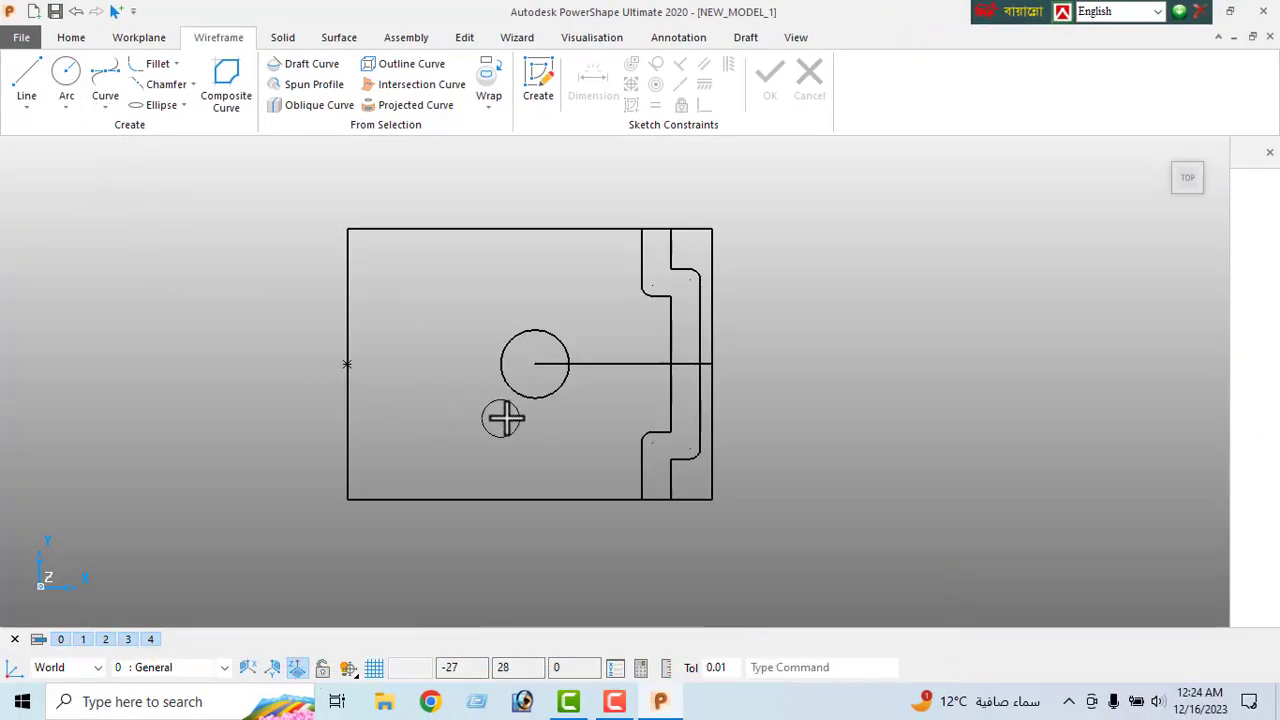
left_click(535, 368)
right_click(114, 216)
left_click(160, 224)
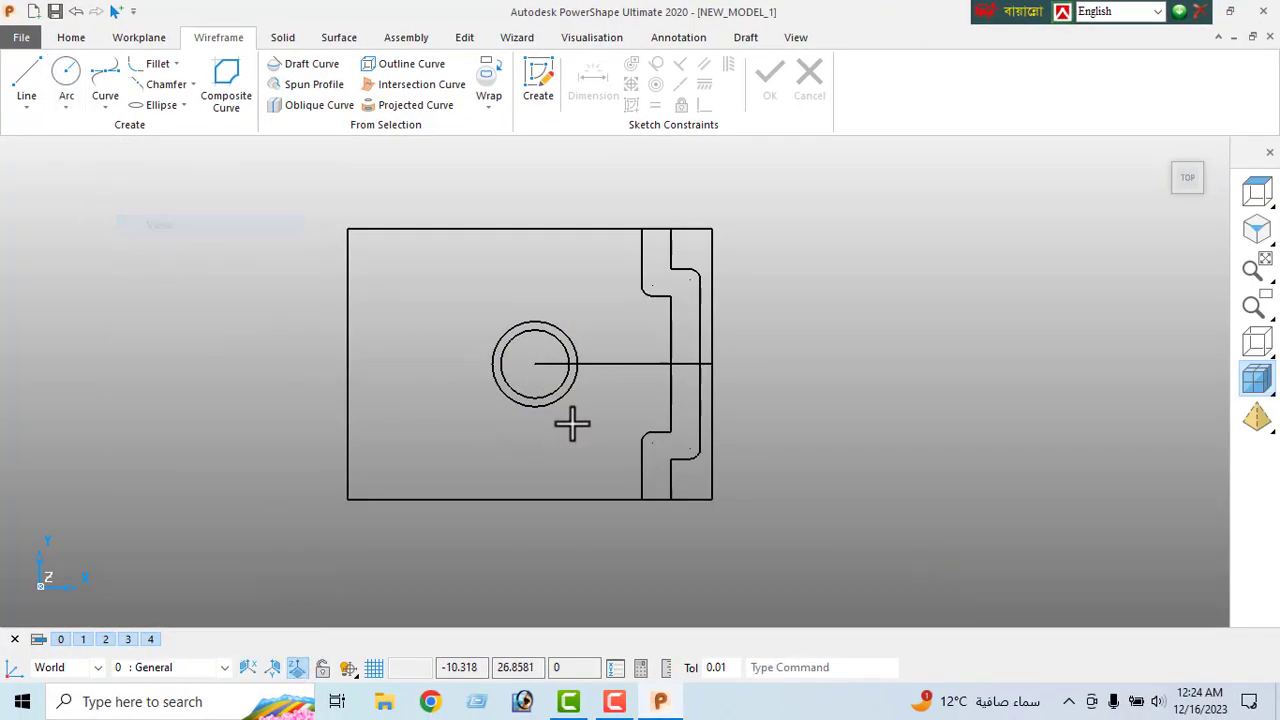
- Define the second concentric circle by diameter and set it to 28
left_click(525, 407)
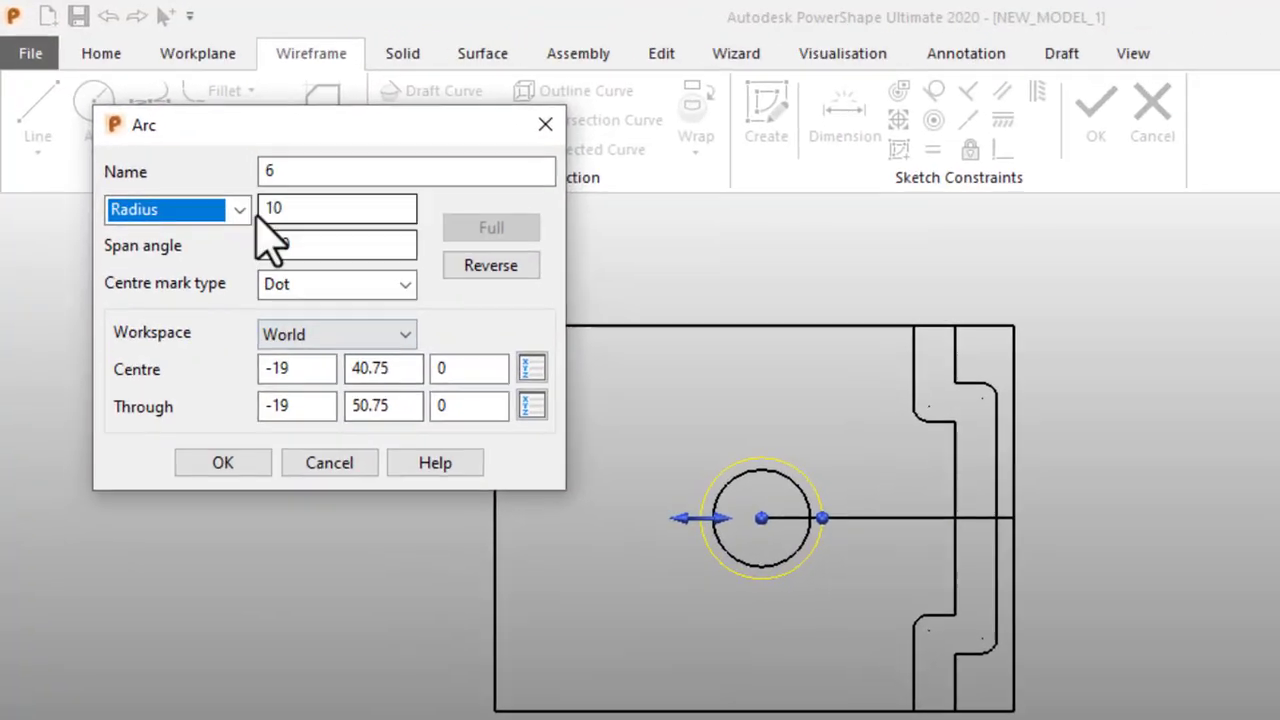
left_click(166, 146)
left_click(160, 185)
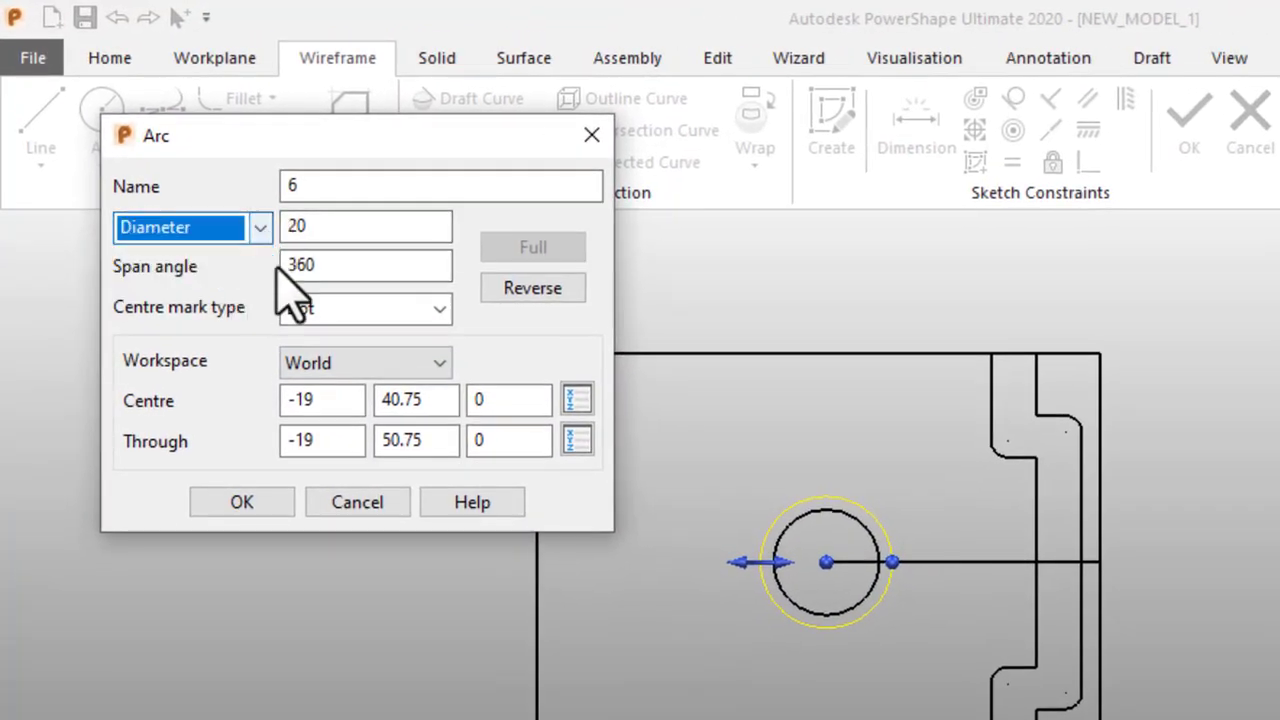
double_click(343, 232)
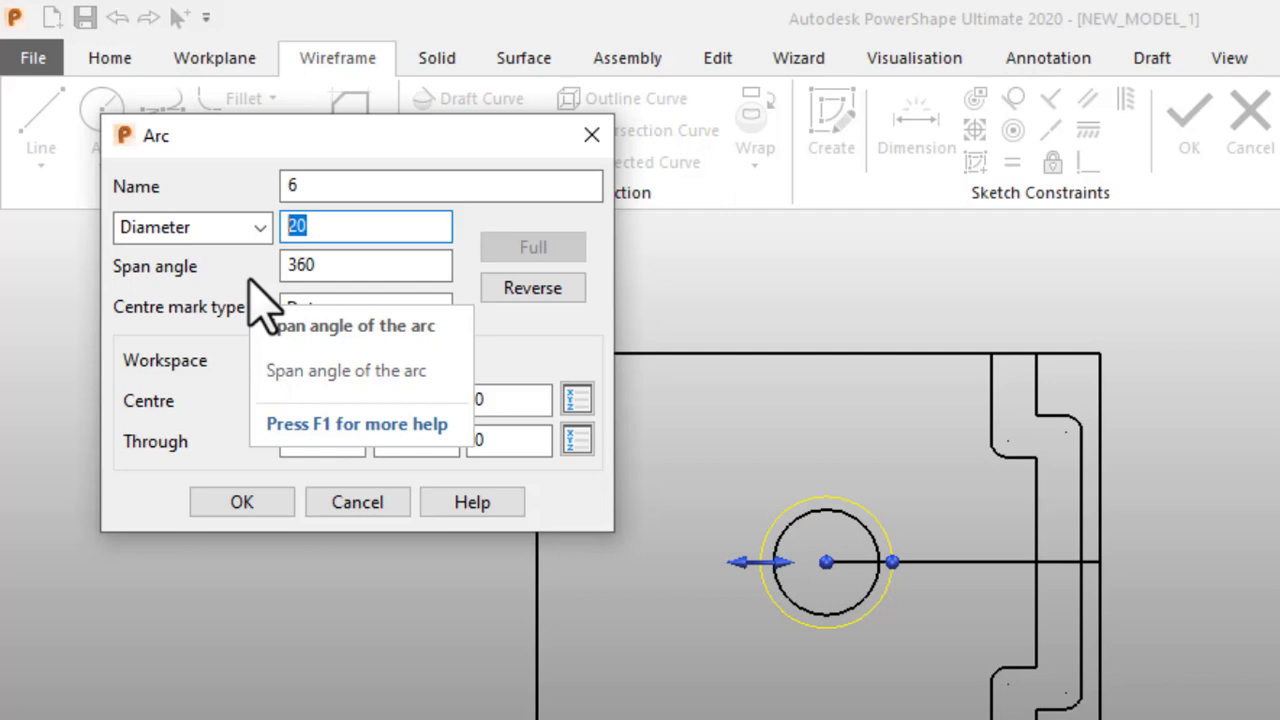
type("2")
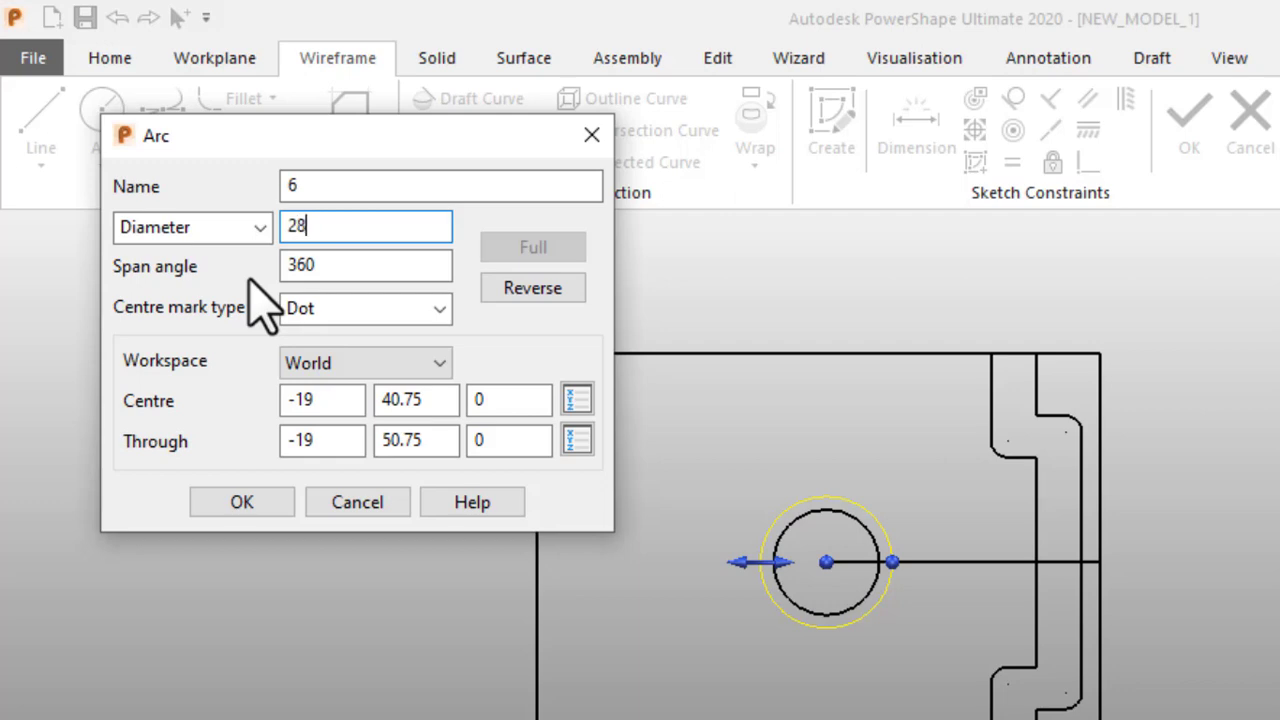
key("Return")
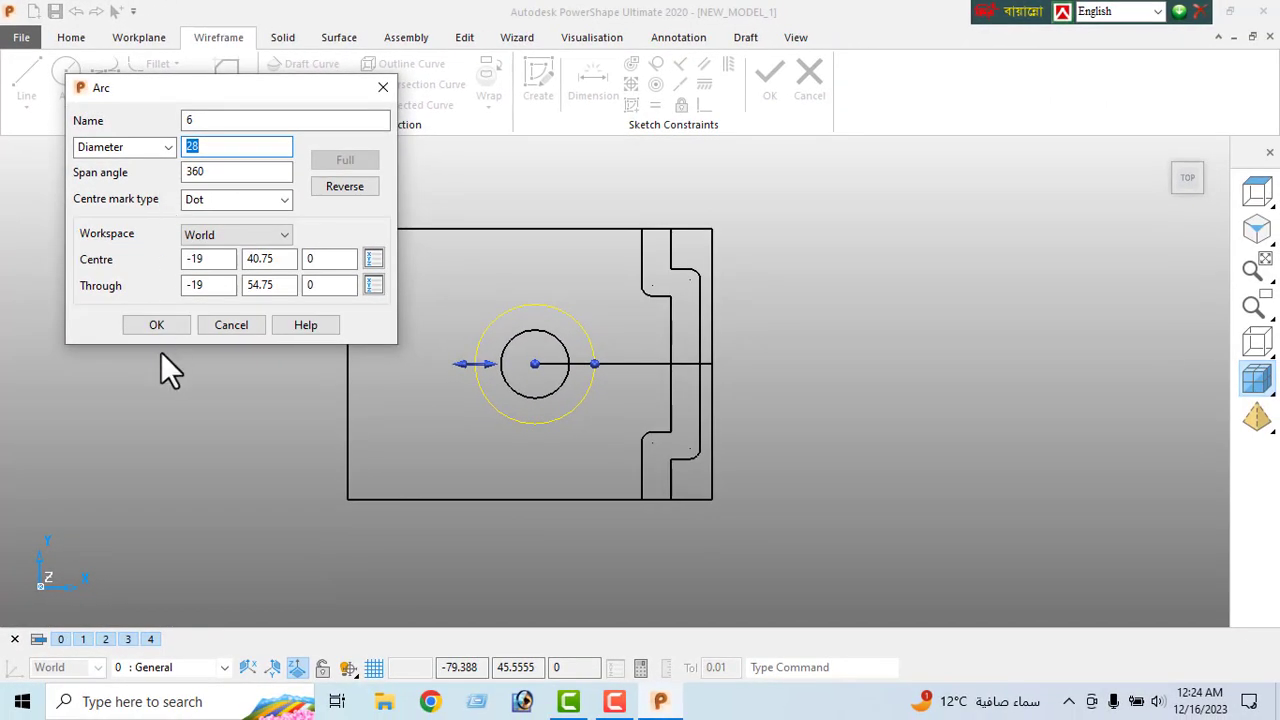
left_click(156, 327)
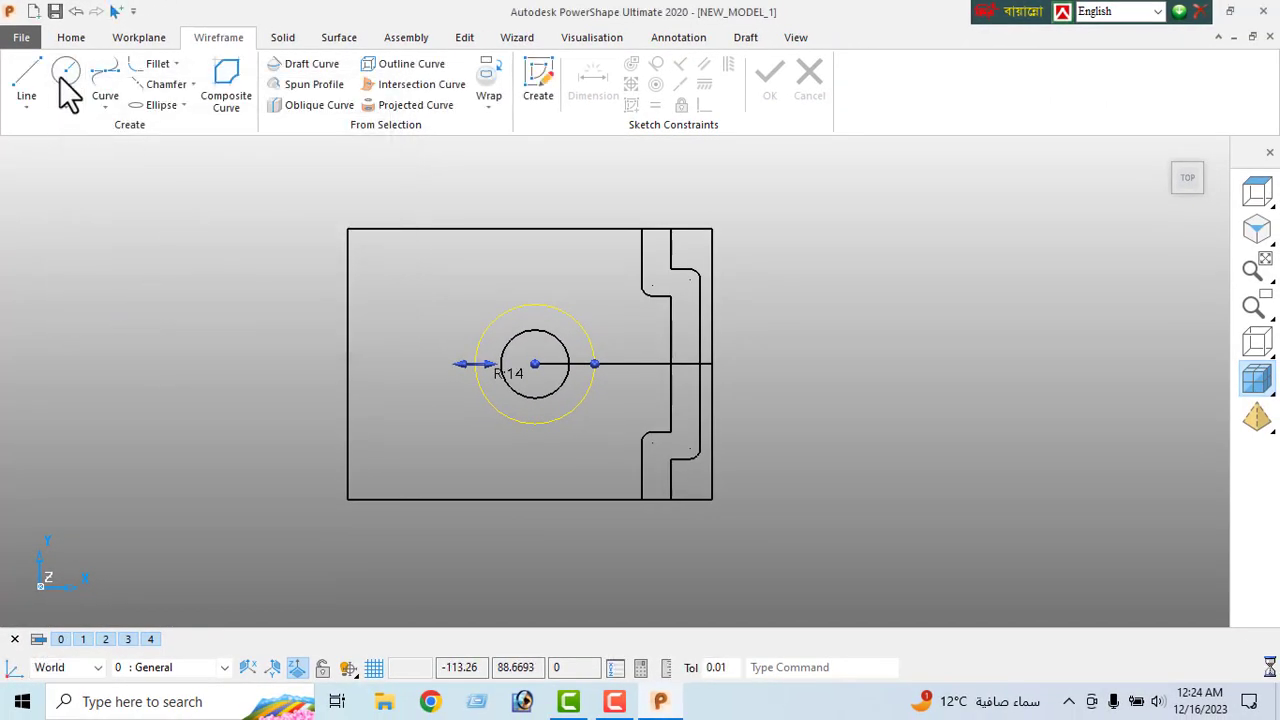
- Draw a third full circle on the same centre, enlarge it to radius 21 and define it as a 42 diameter
left_click(533, 366)
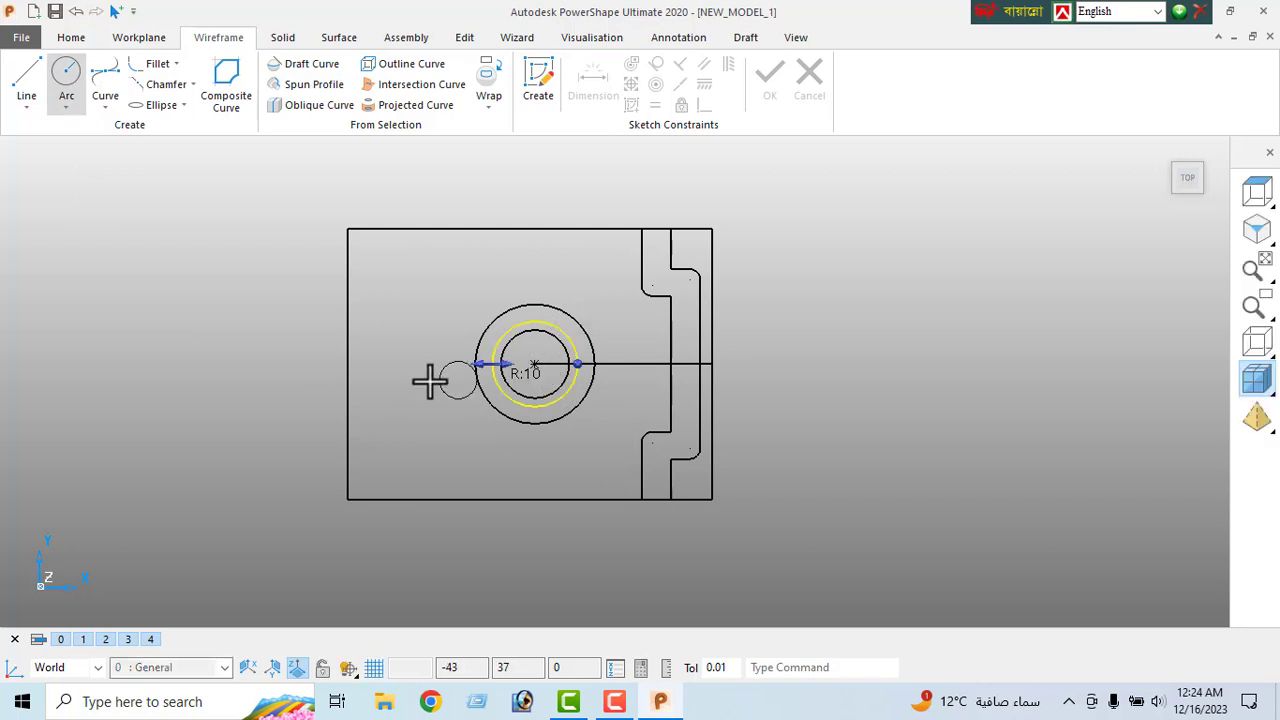
left_click_drag(489, 364, 445, 364)
right_click(92, 280)
key("Escape")
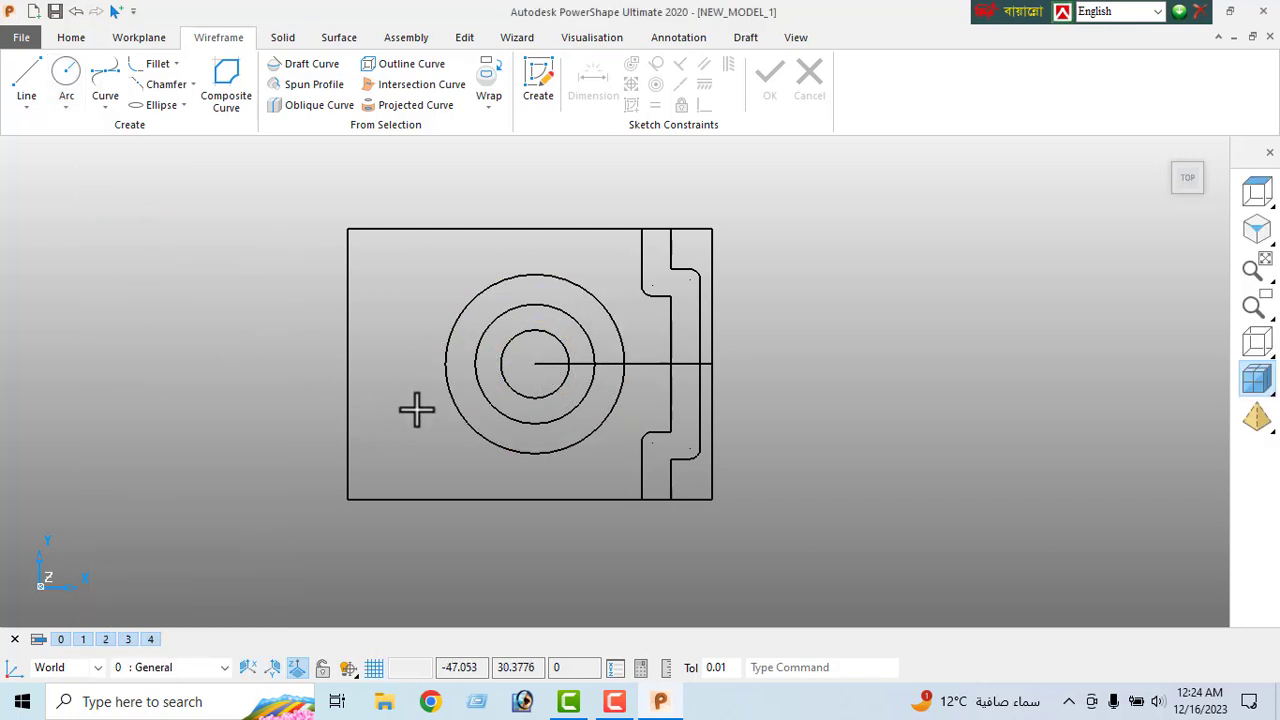
double_click(476, 434)
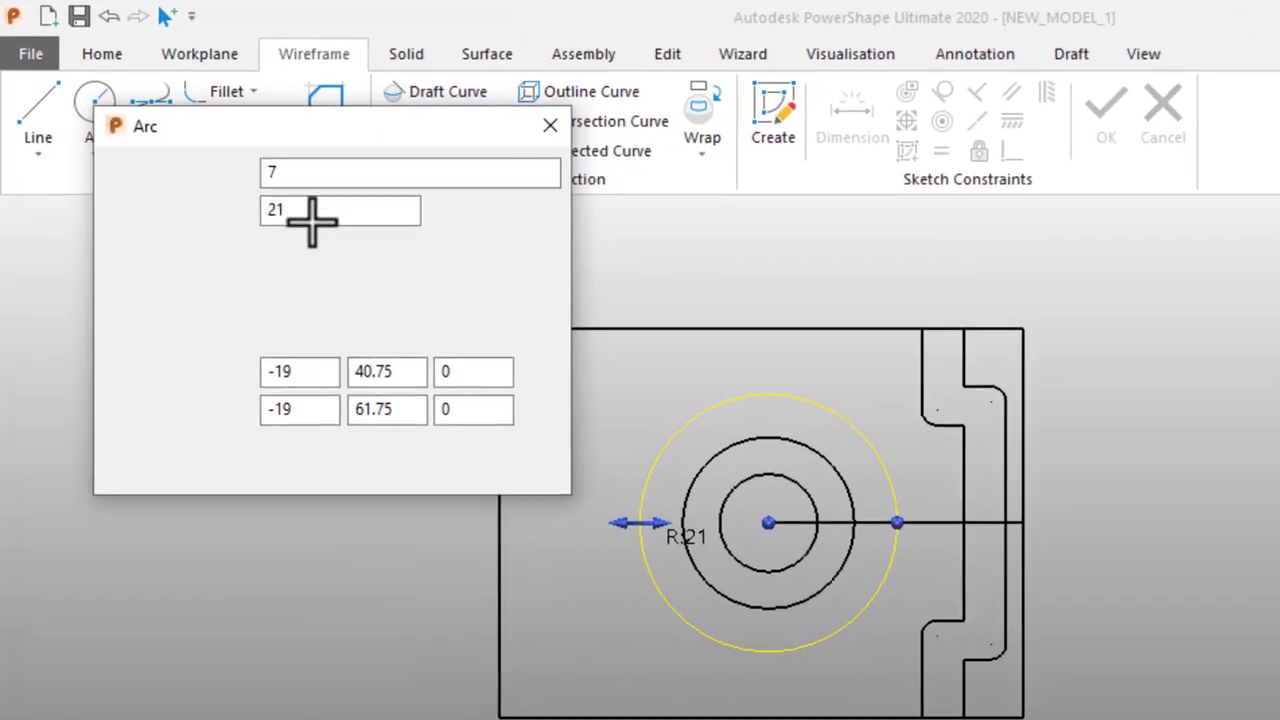
left_click(238, 215)
left_click(238, 260)
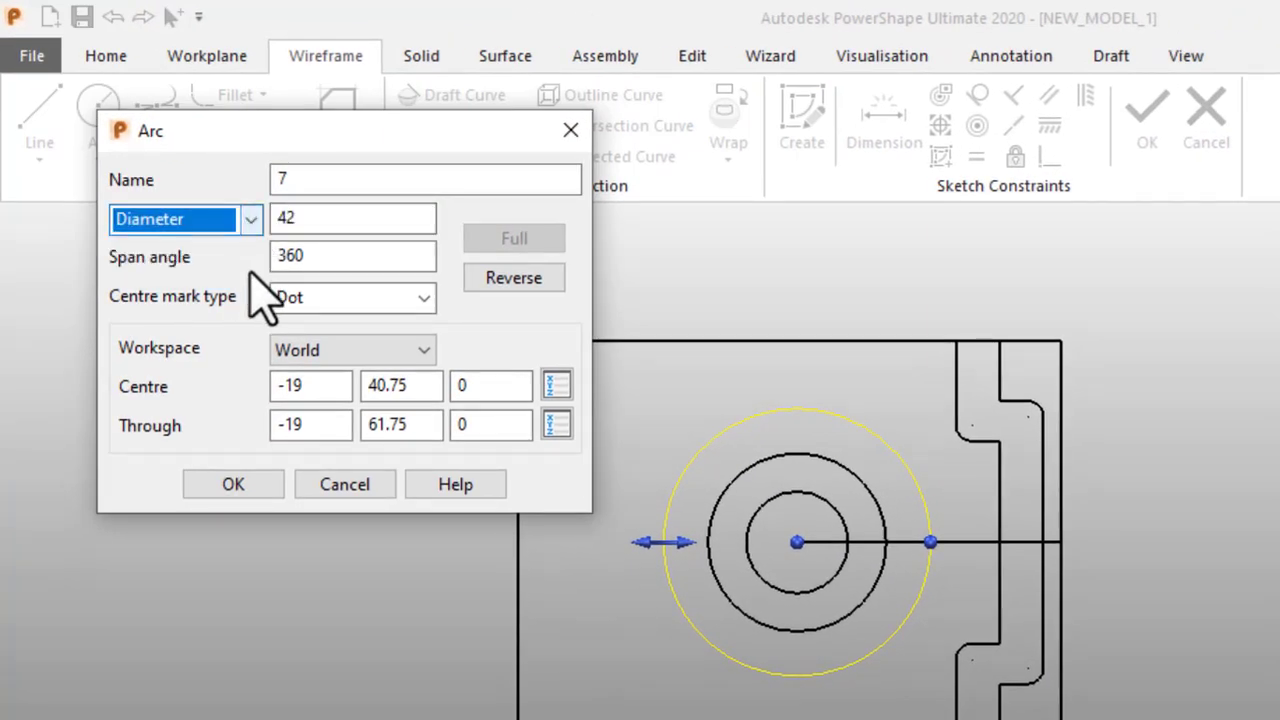
left_click(233, 484)
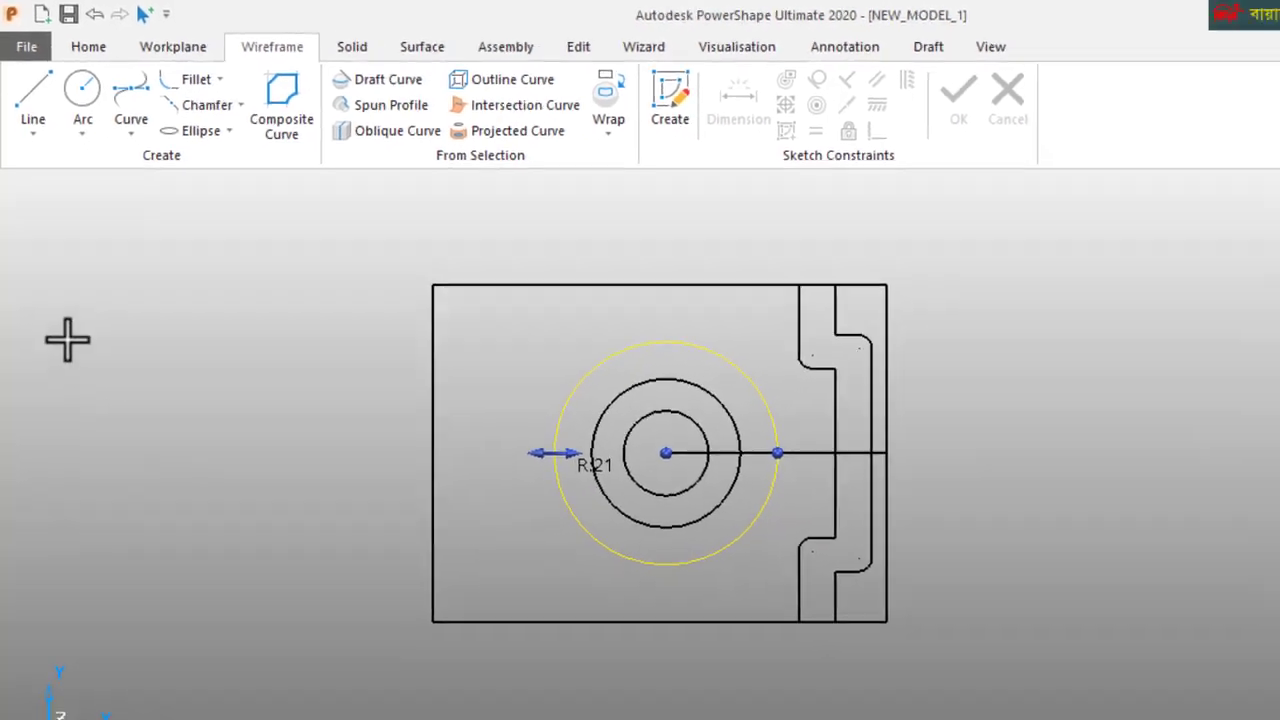
right_click(80, 402)
left_click(108, 231)
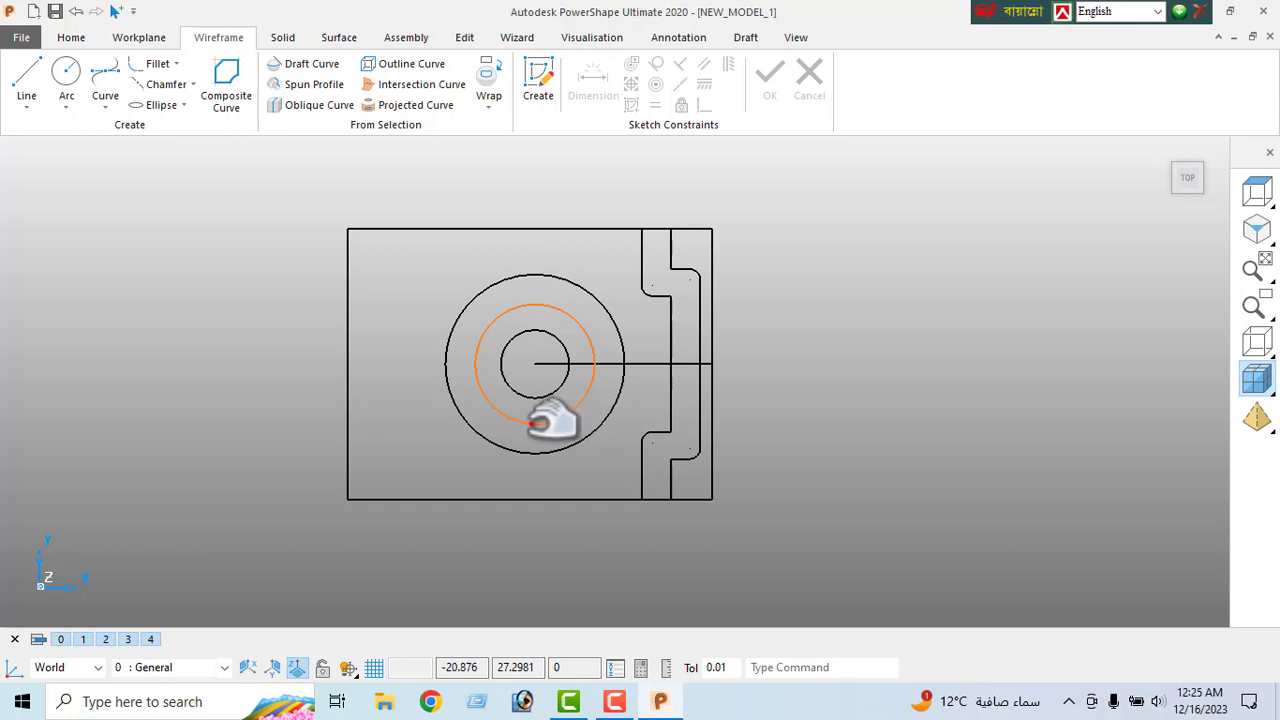
- Offset one copy of the rectangle's bottom edge inward by 8.77
left_click(403, 499)
left_click(464, 37)
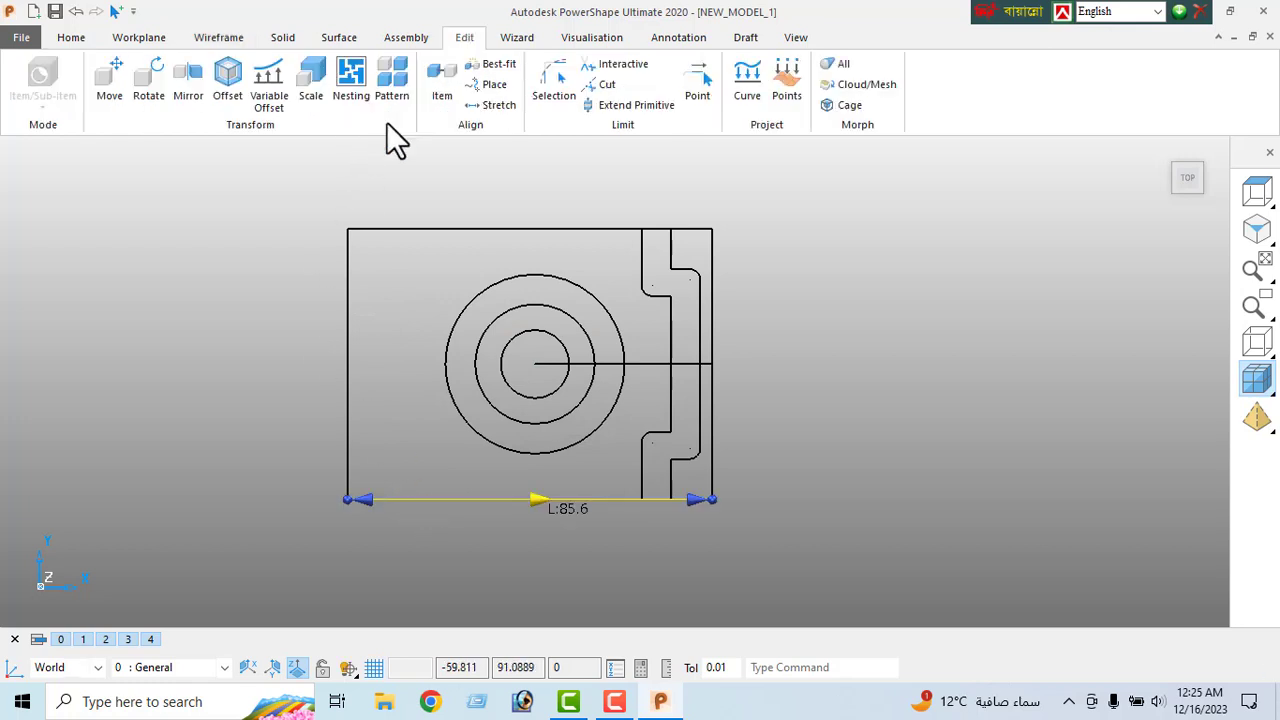
left_click(228, 82)
double_click(219, 210)
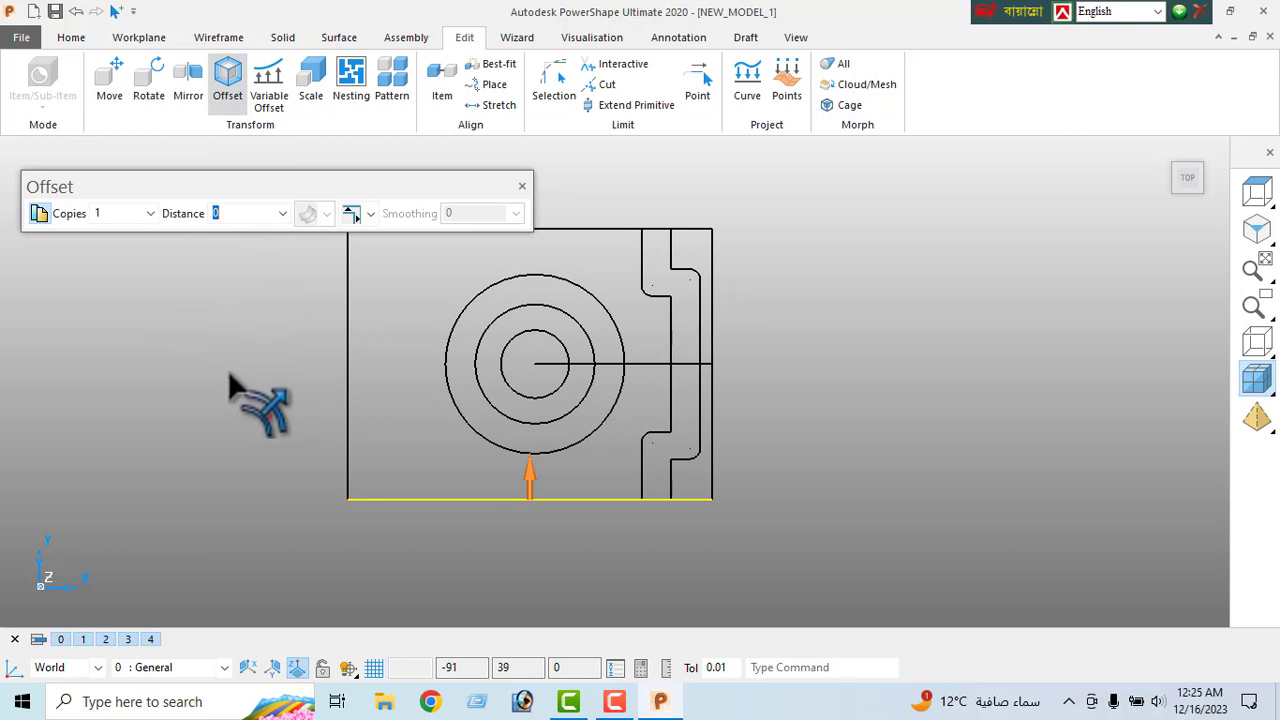
type("8.77")
key("Return")
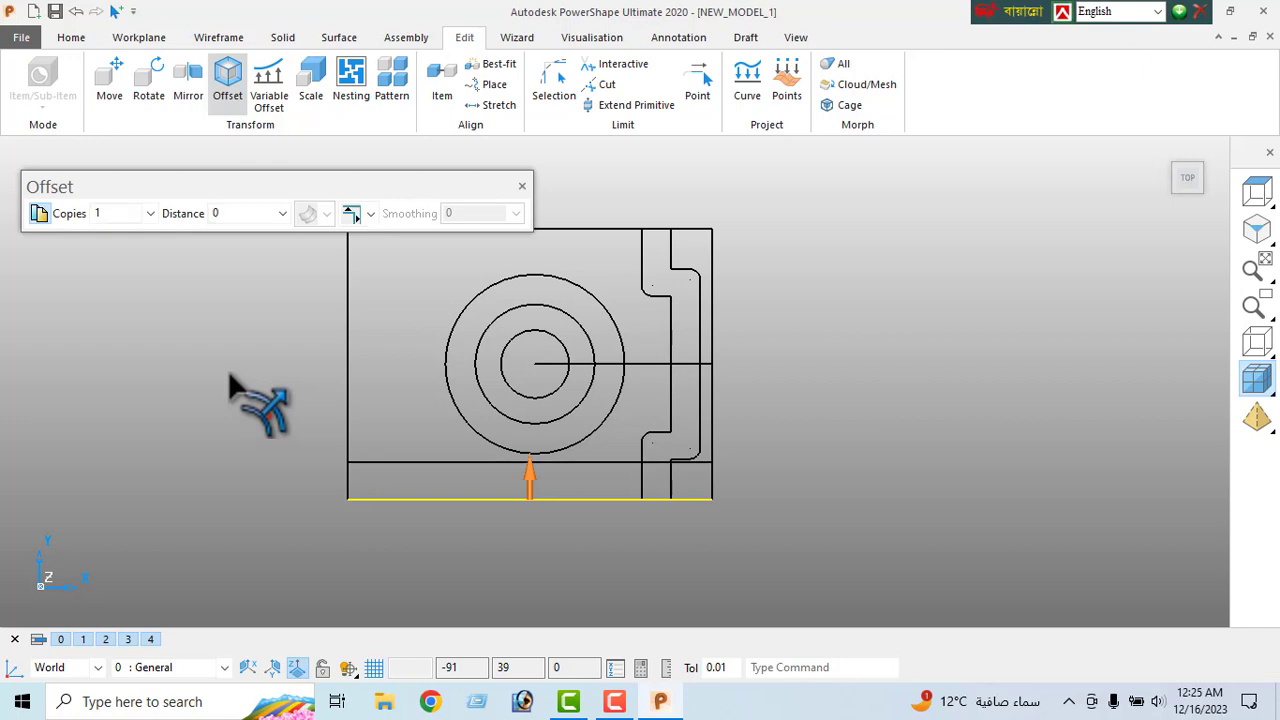
left_click(522, 184)
right_click(122, 269)
left_click(174, 225)
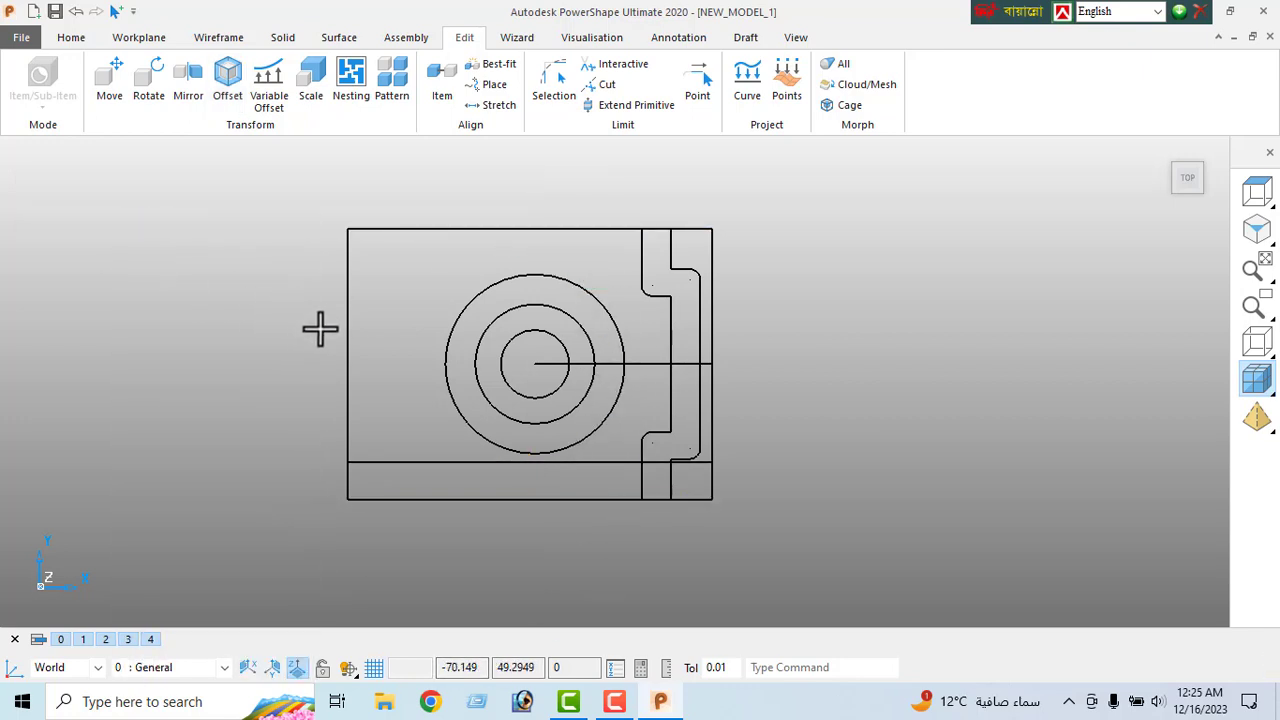
- Offset one copy of the rectangle's left edge inward by 15.2
left_click(349, 328)
left_click(228, 80)
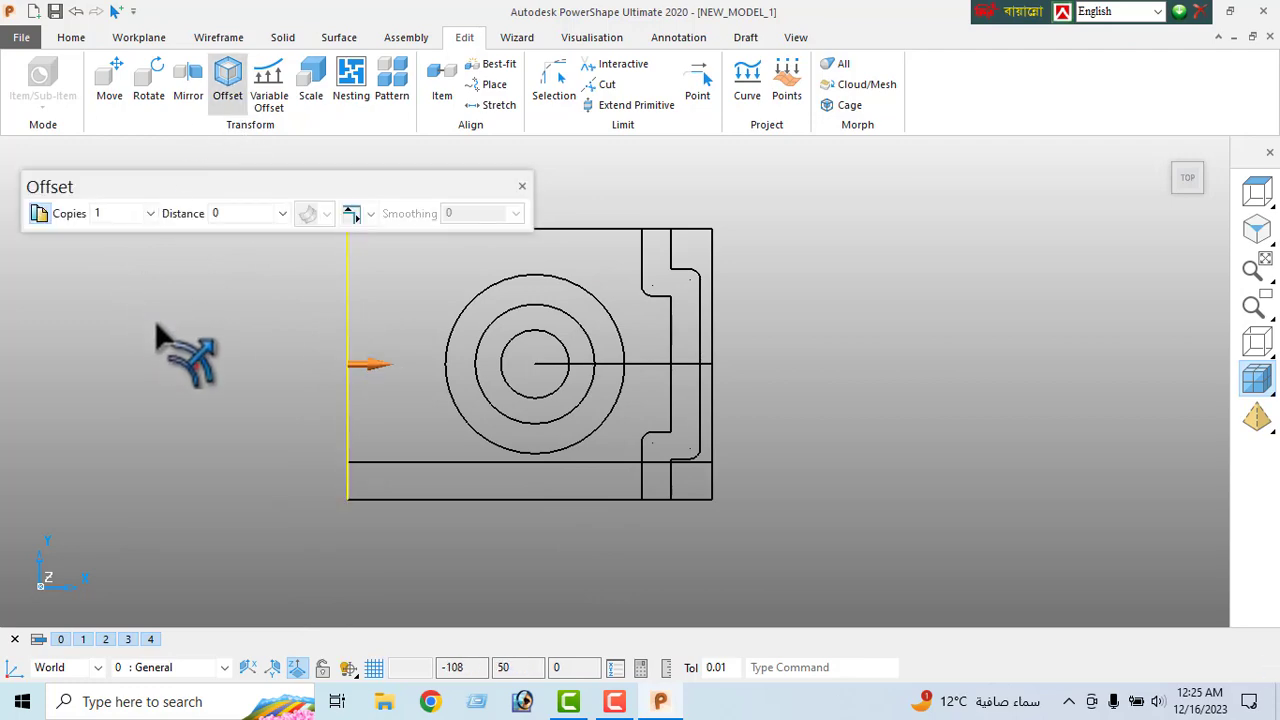
double_click(230, 215)
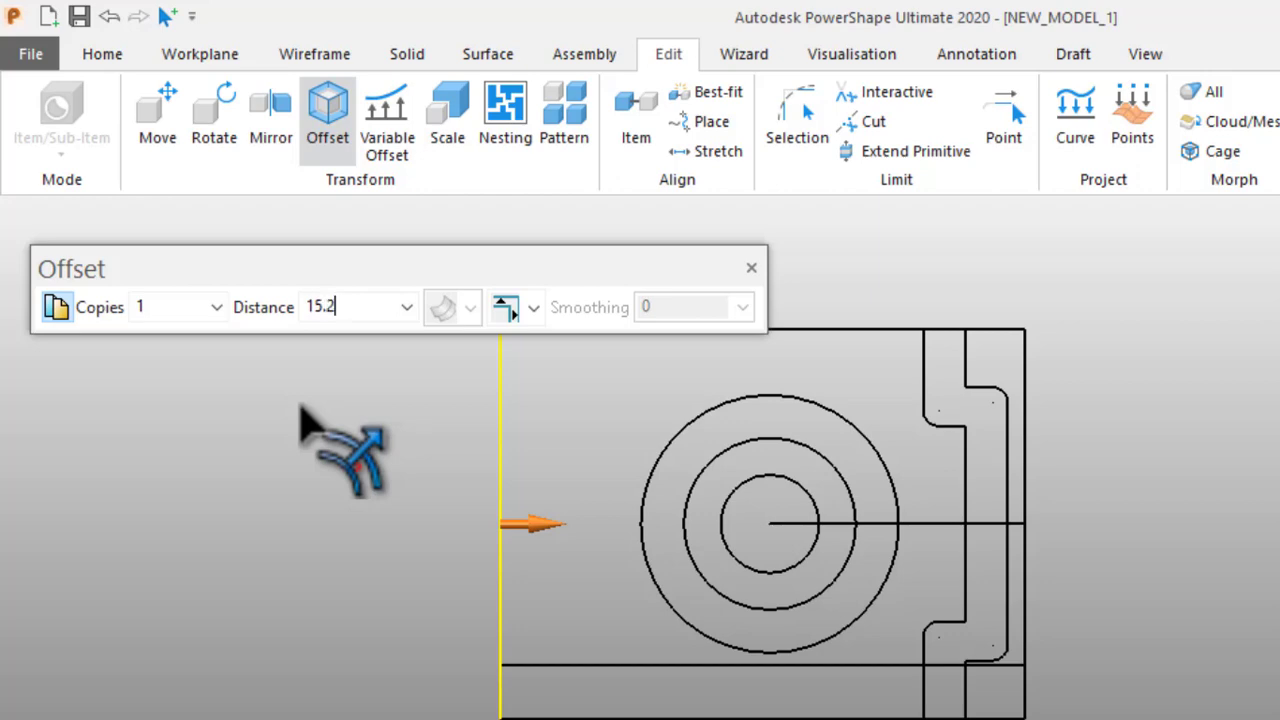
key("Return")
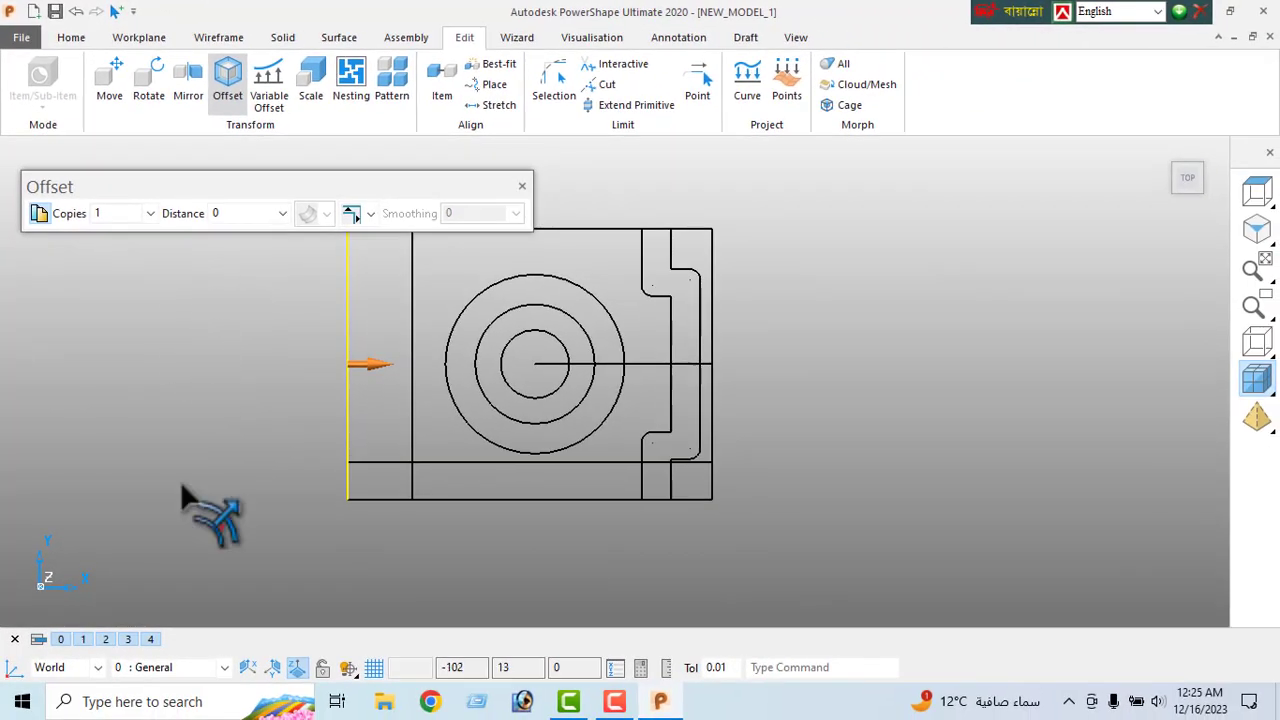
left_click(521, 185)
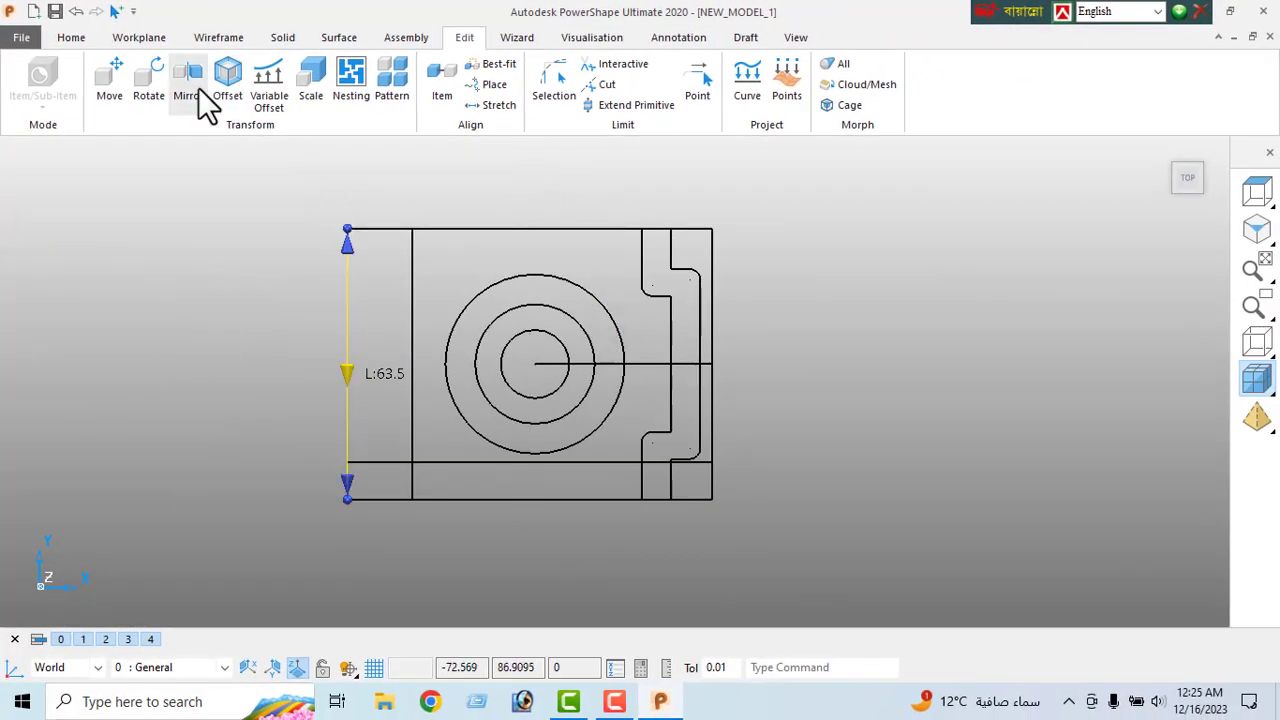
- Draw a full circle of radius 10 centred where the two offset lines cross near the rectangle's lower-left corner
left_click(201, 40)
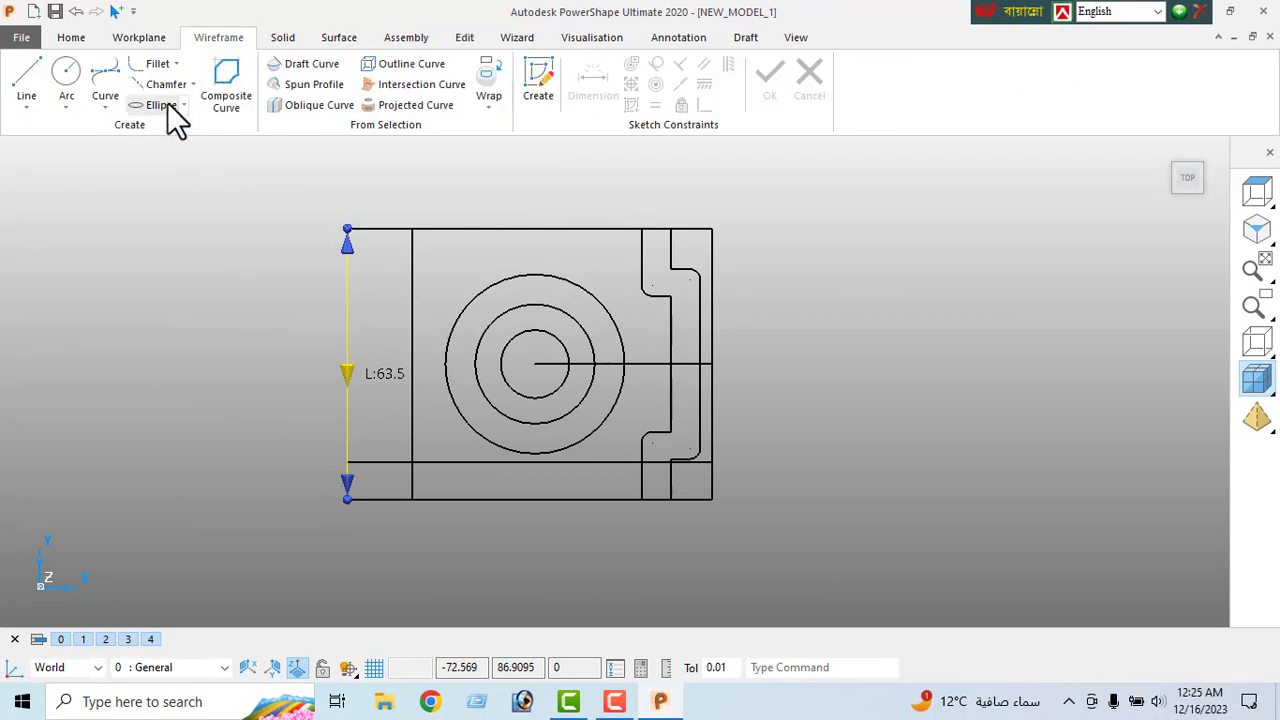
left_click(66, 75)
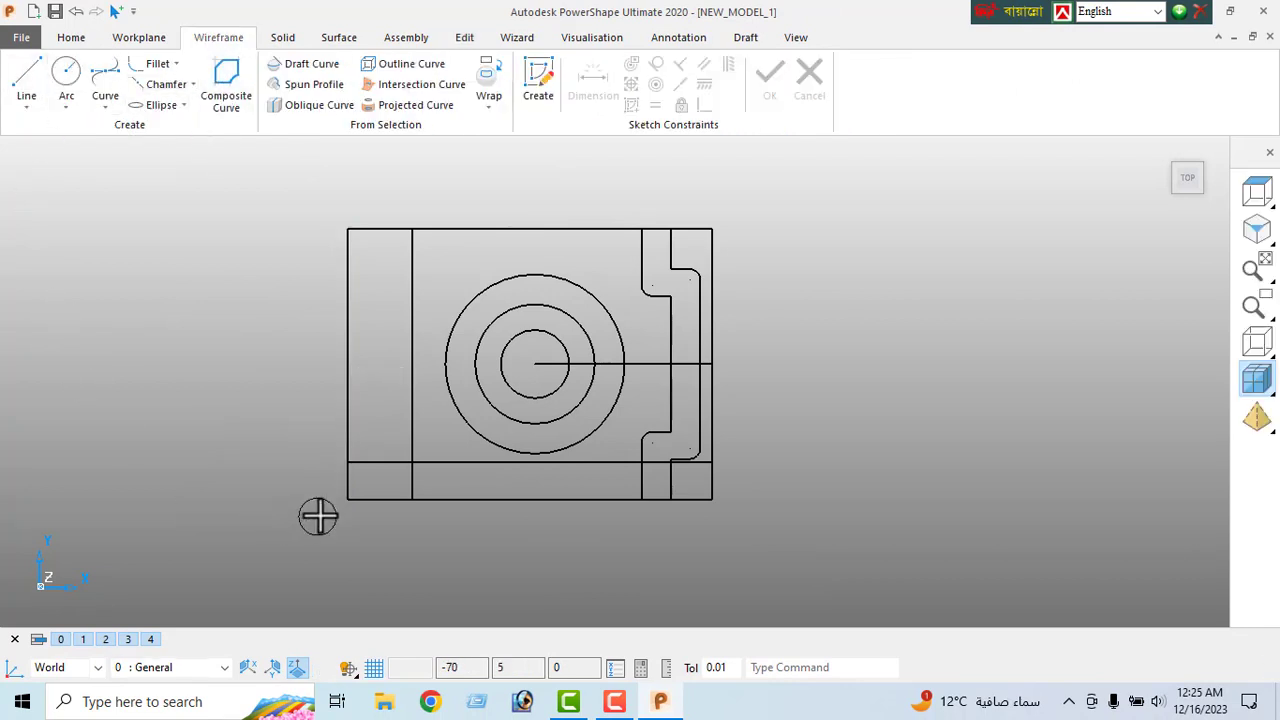
left_click(411, 463)
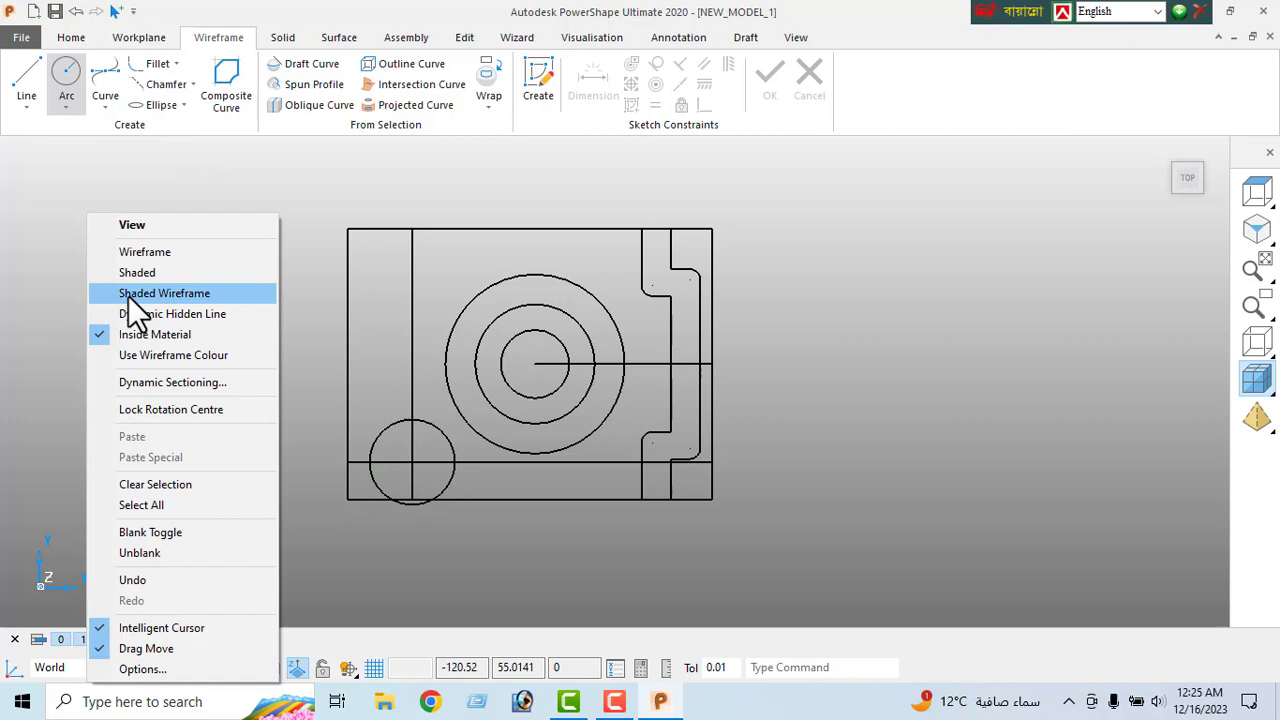
left_click(133, 227)
- Define the circle at the offset lines' intersection by diameter and set it to 4.9
left_click(442, 438)
double_click(442, 438)
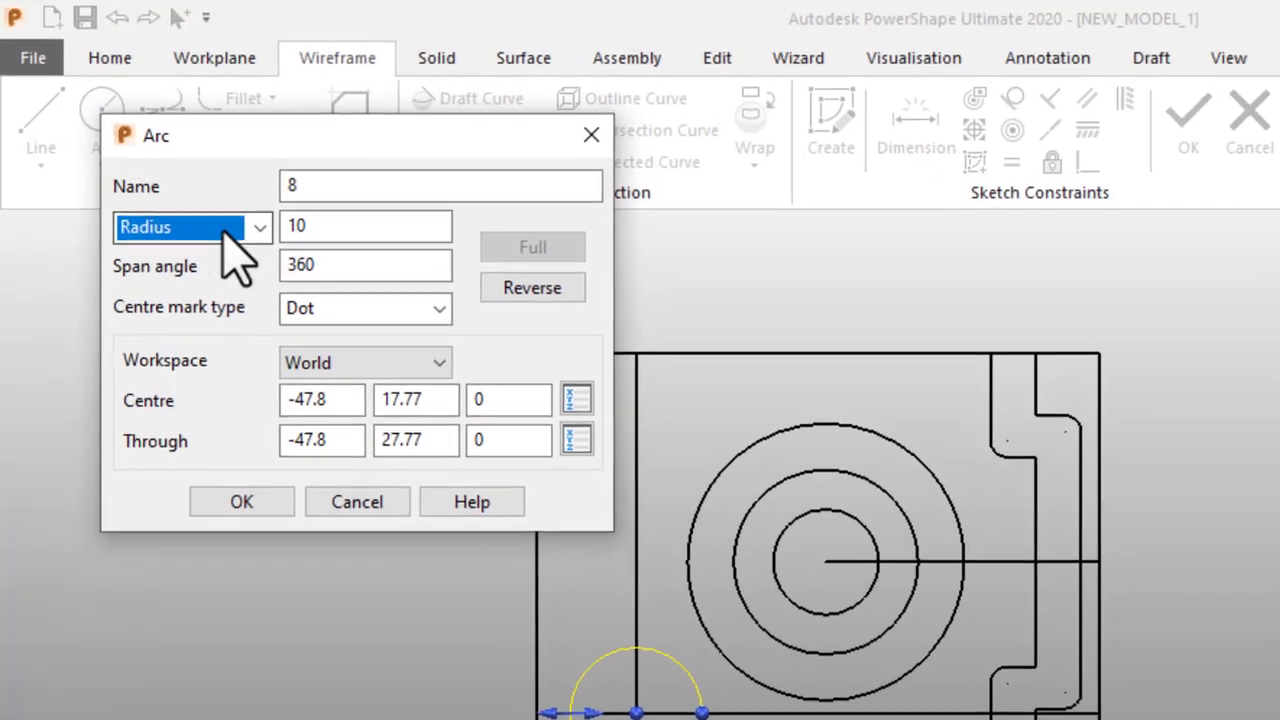
left_click(167, 151)
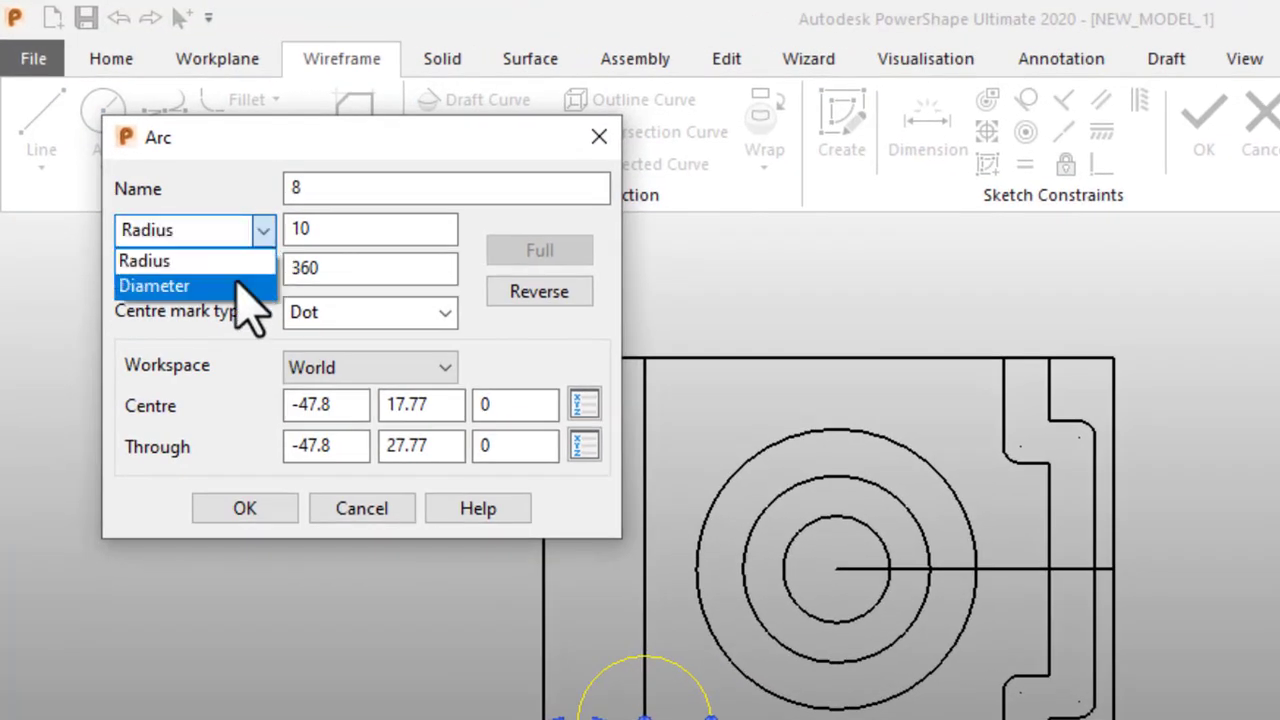
left_click(262, 281)
double_click(323, 230)
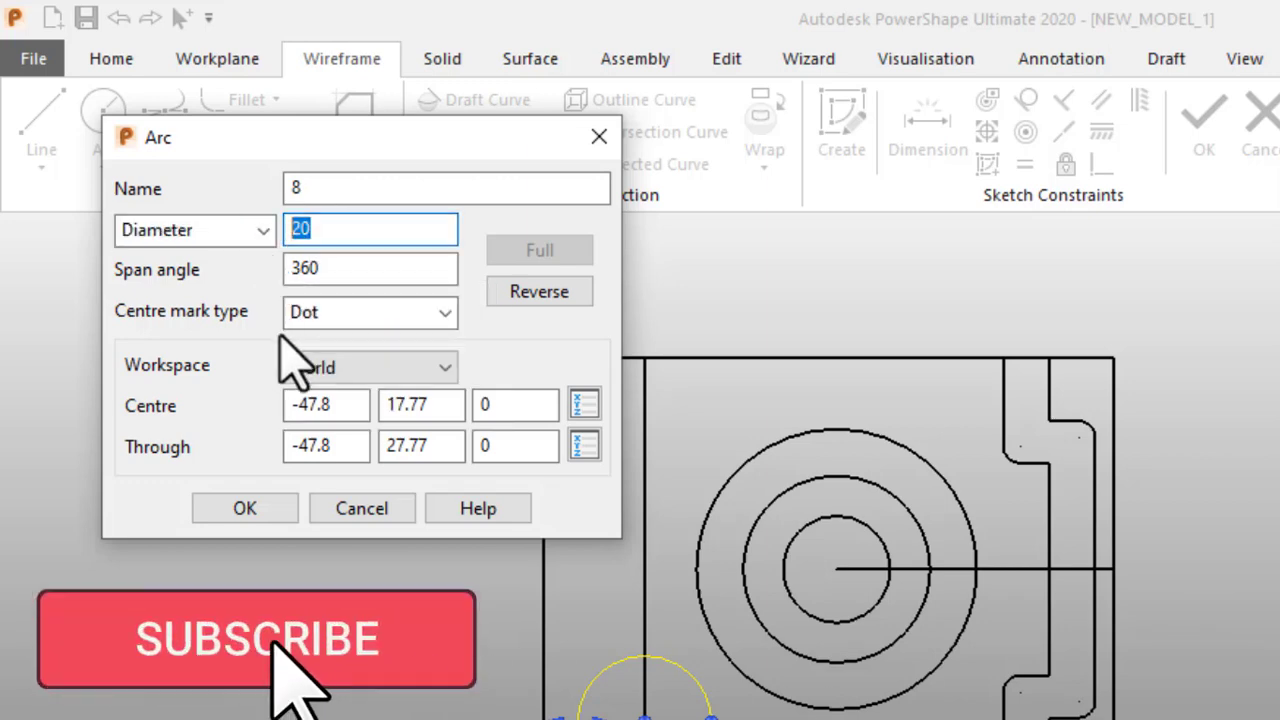
type("4")
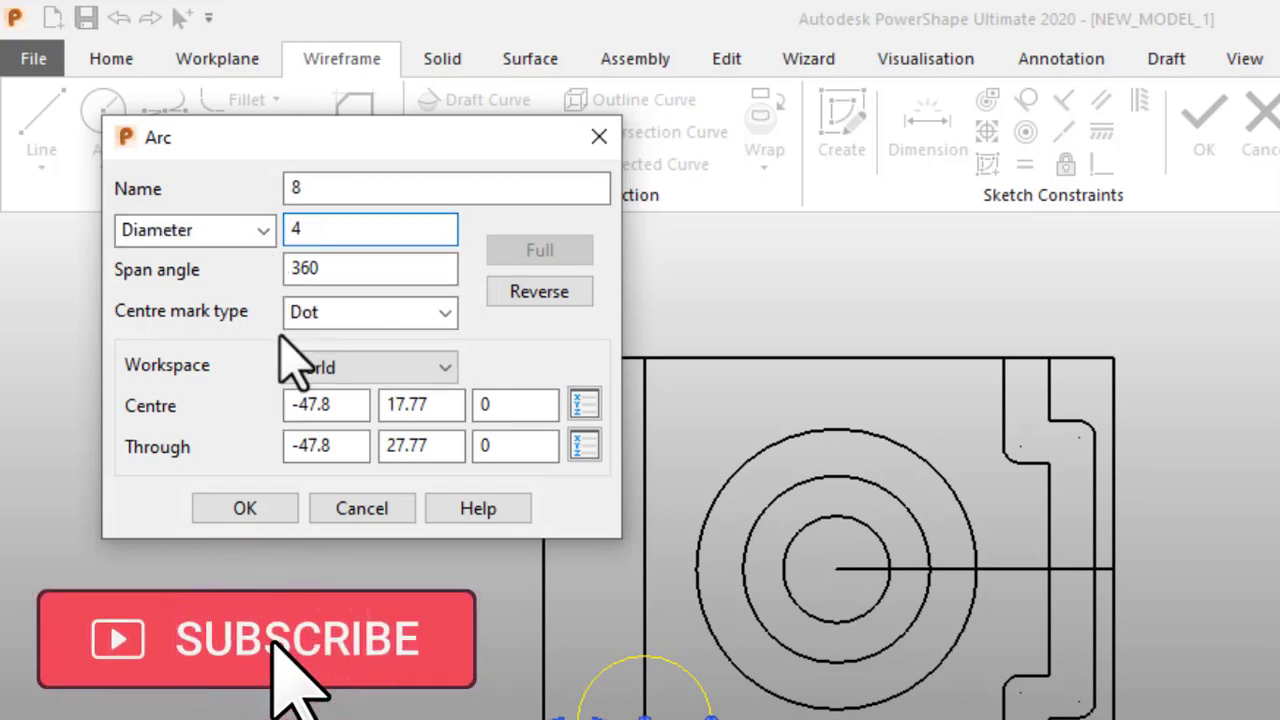
type(".9")
key("Return")
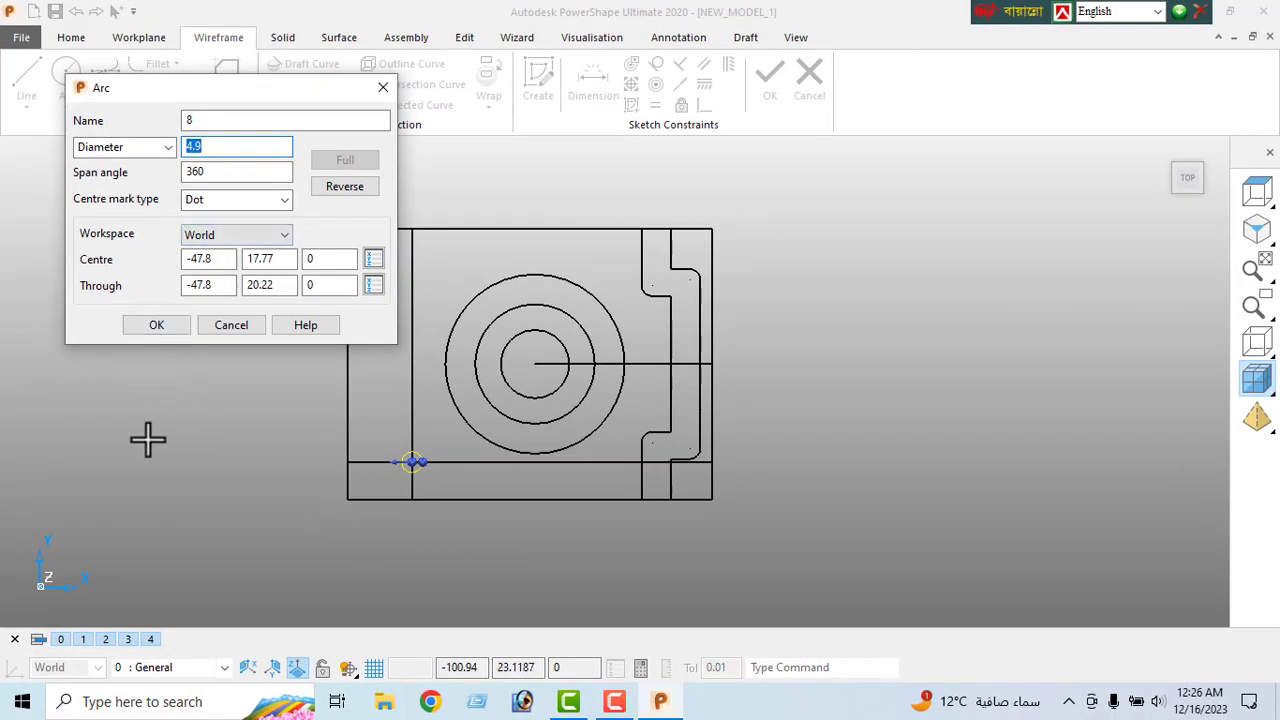
left_click(155, 324)
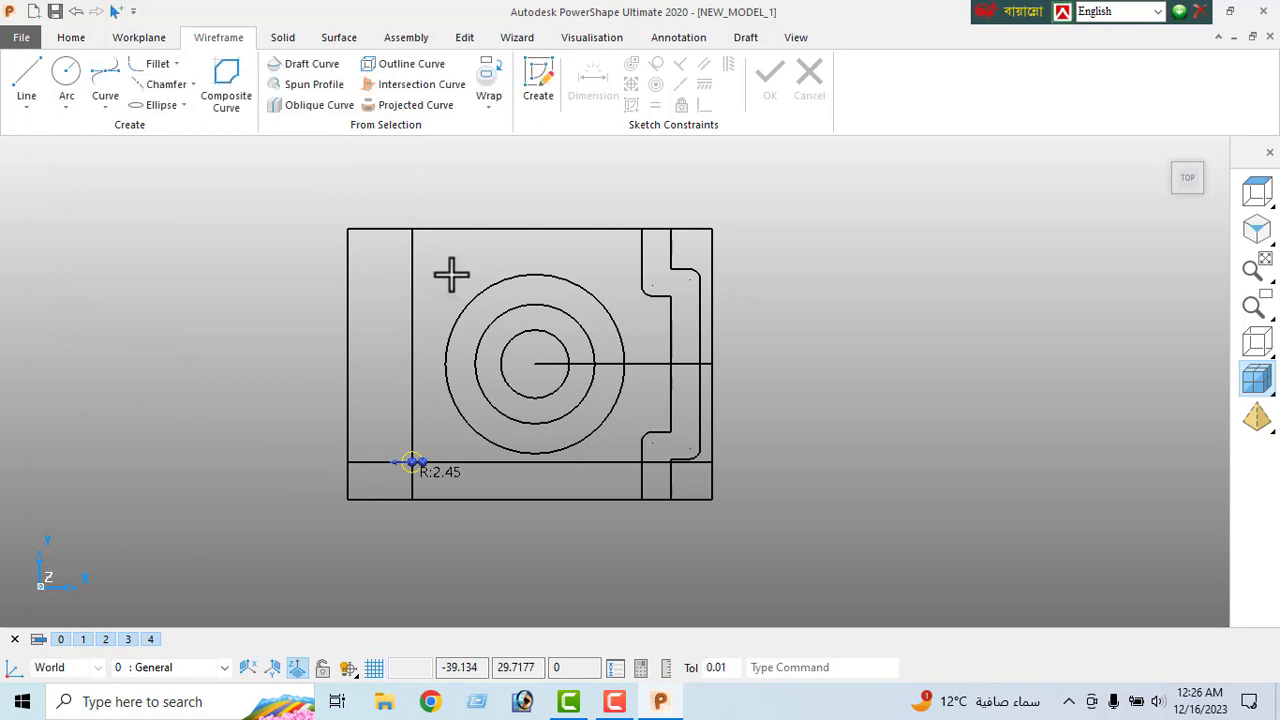
- Mirror a copy of the small lower-left hole circle about the horizontal centre line through the concentric circles, and clear the selection
left_click(465, 40)
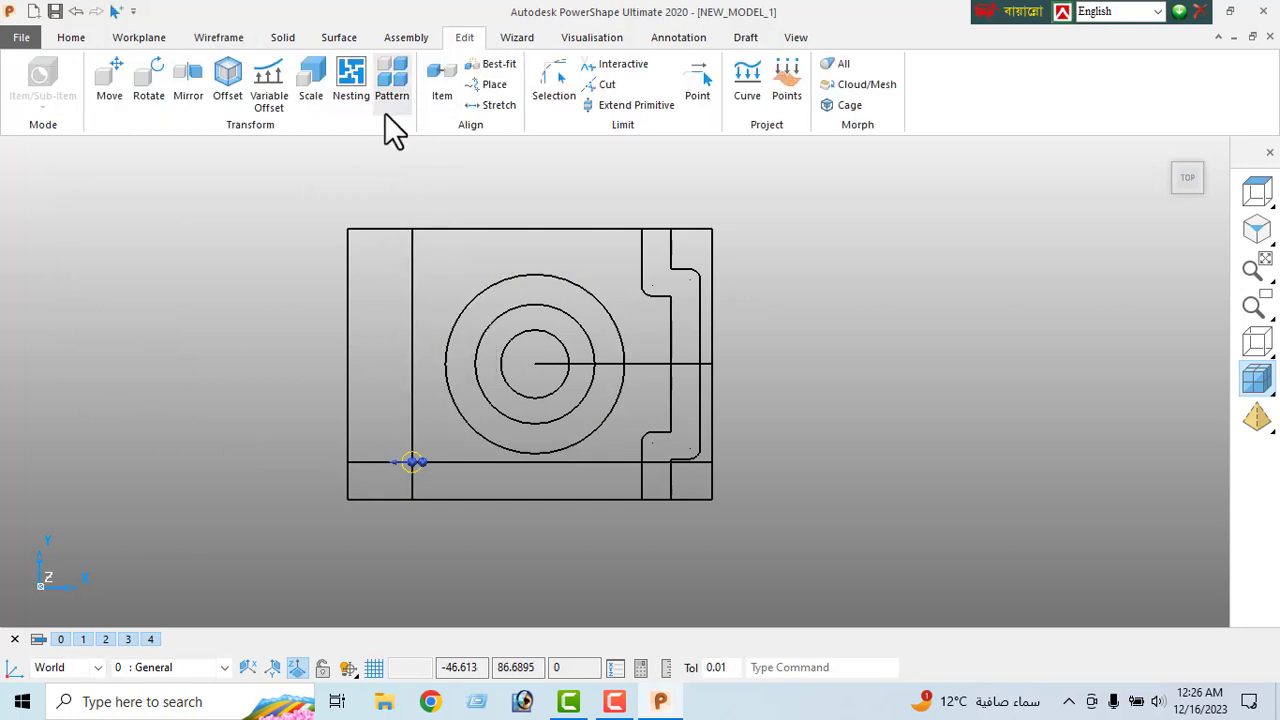
left_click(188, 82)
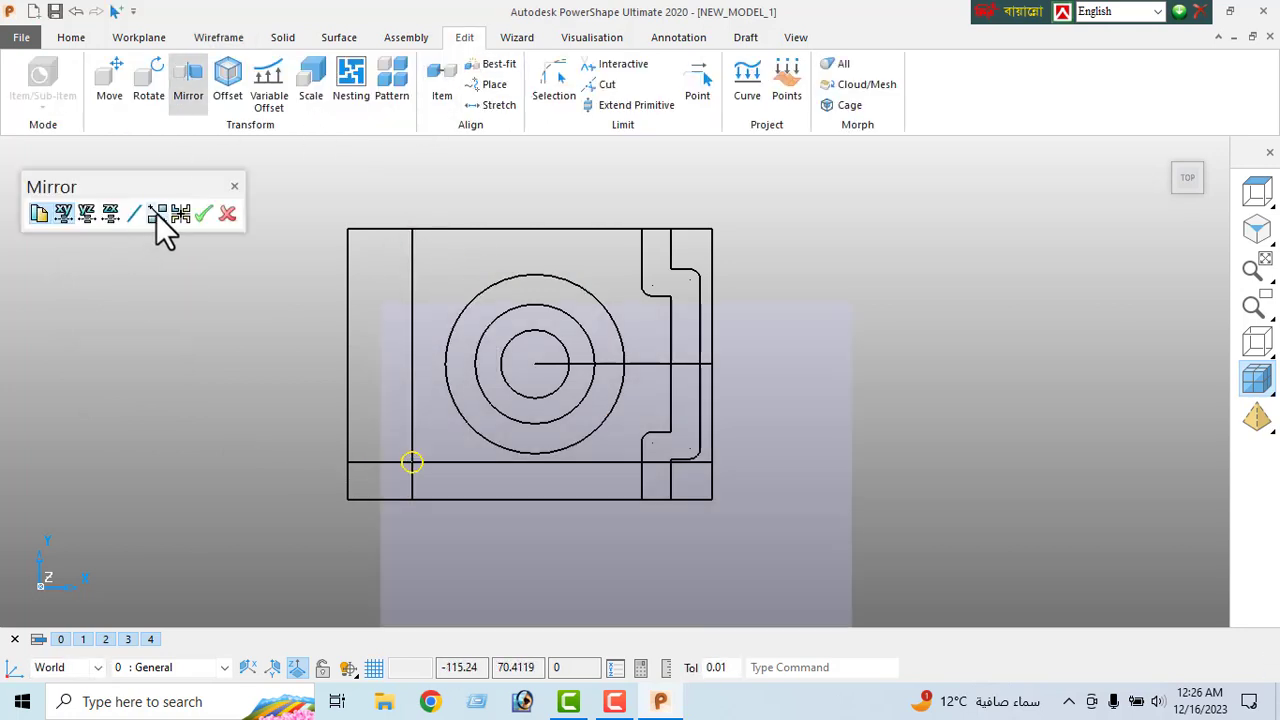
left_click(157, 213)
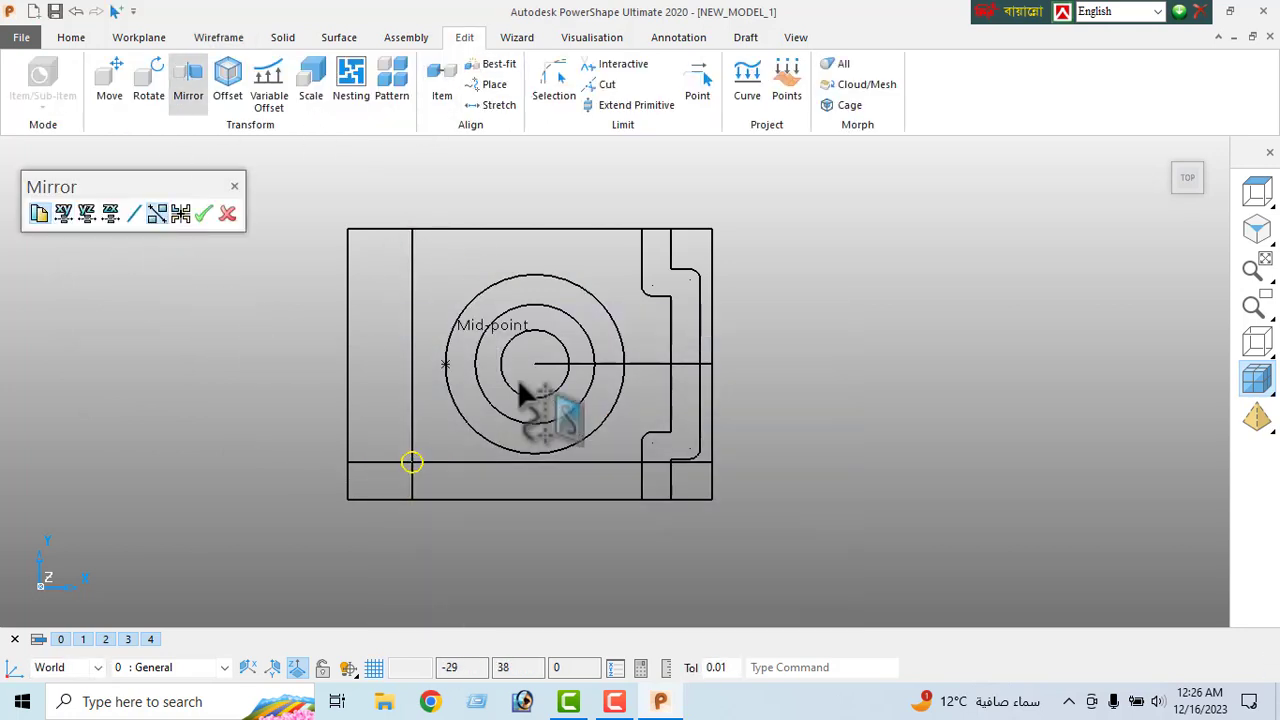
left_click(597, 364)
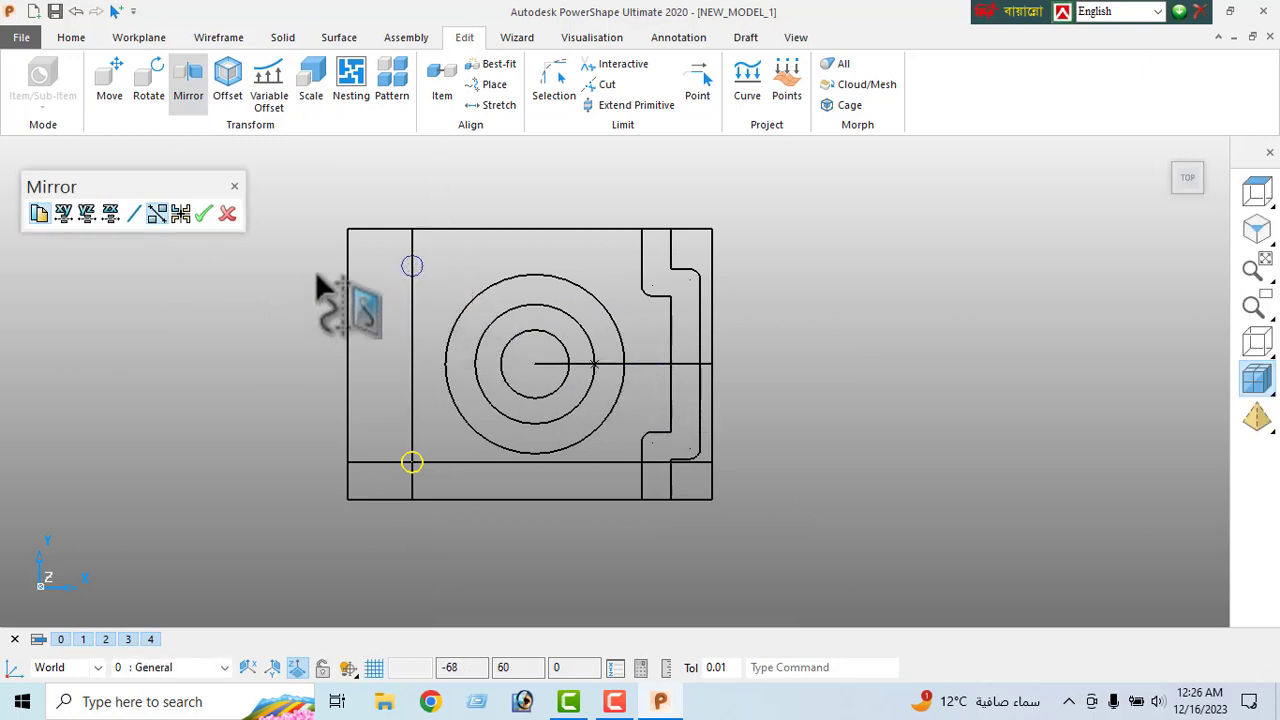
left_click(227, 213)
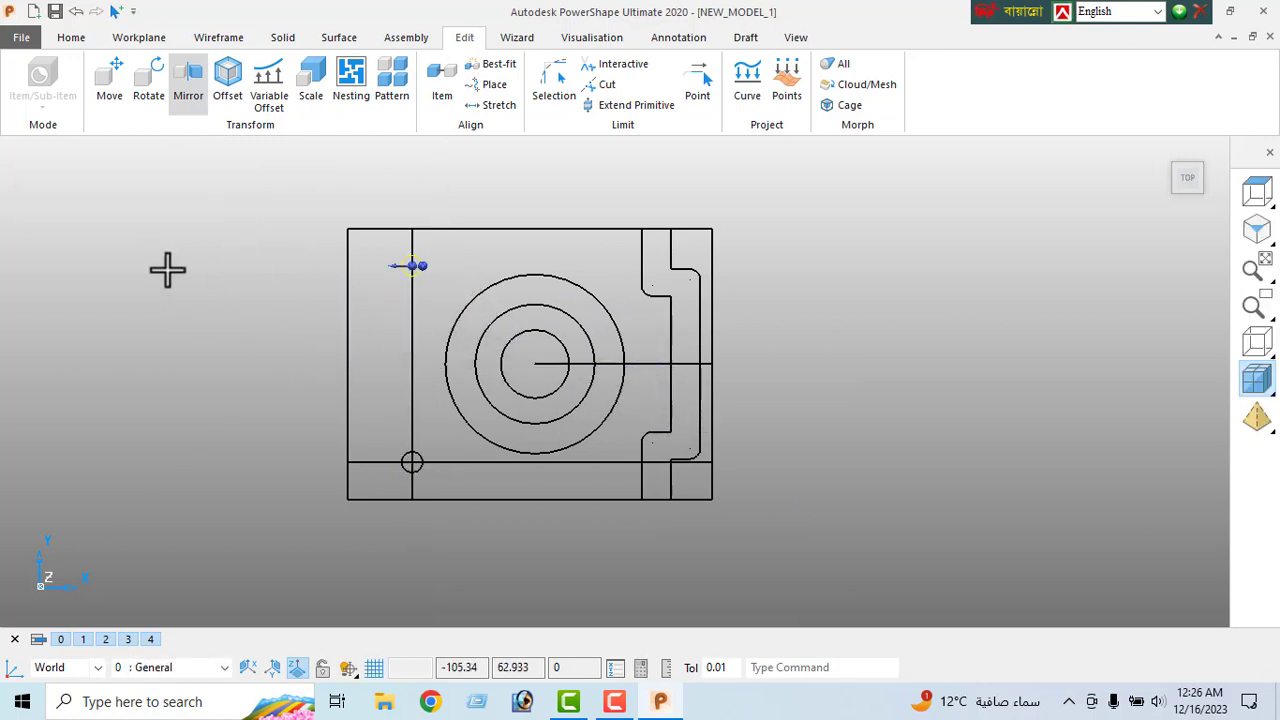
right_click(167, 269)
left_click(206, 243)
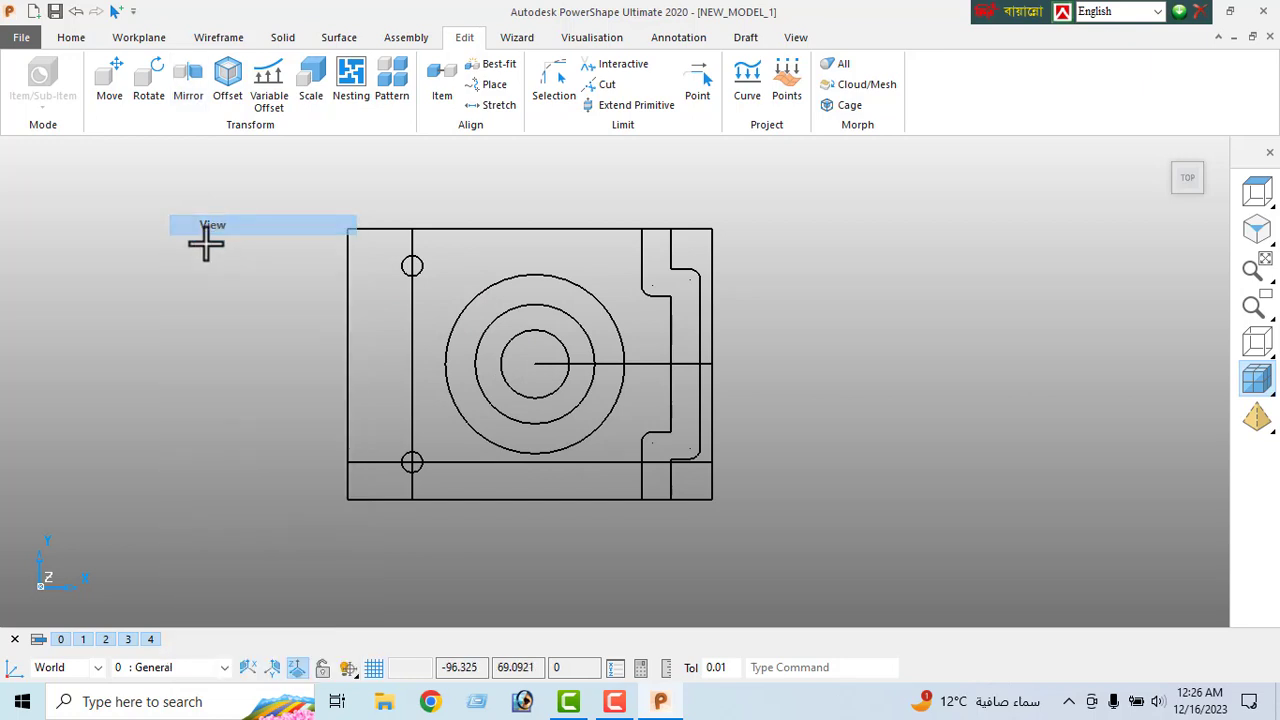
- Copy both small left-hand hole circles once, moving the copy 46 along X
left_click(414, 267)
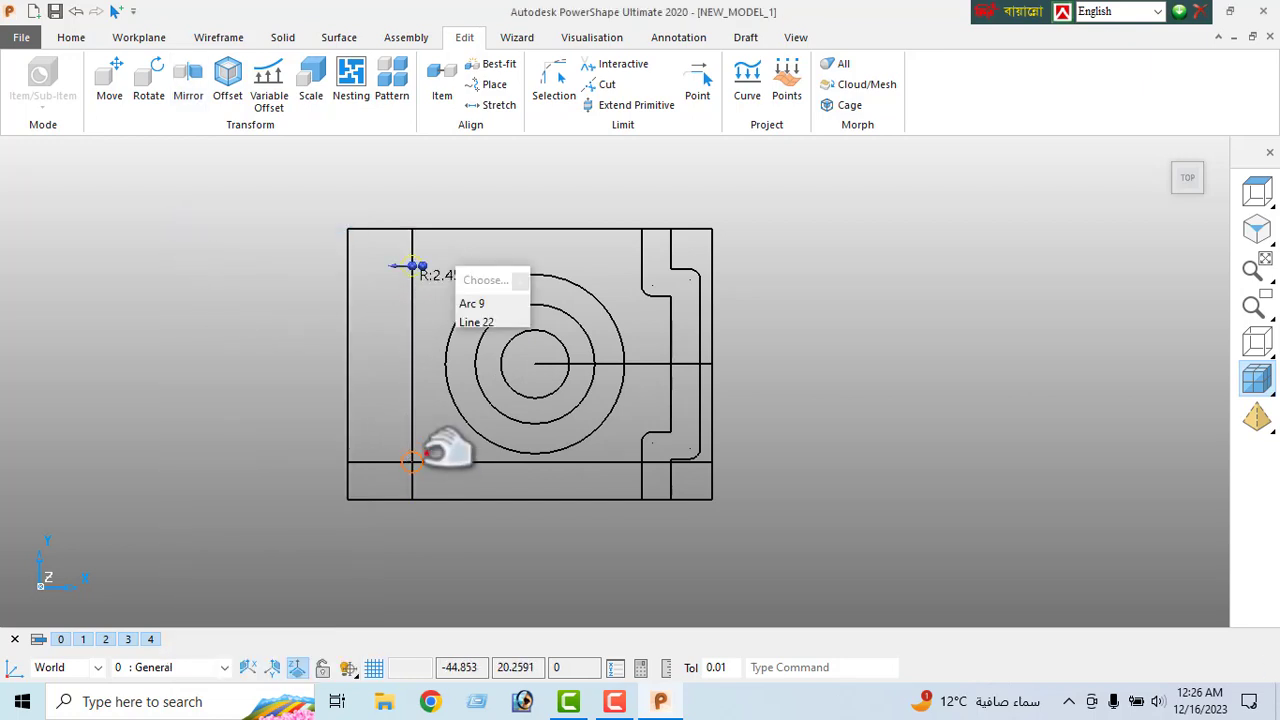
left_click(411, 461)
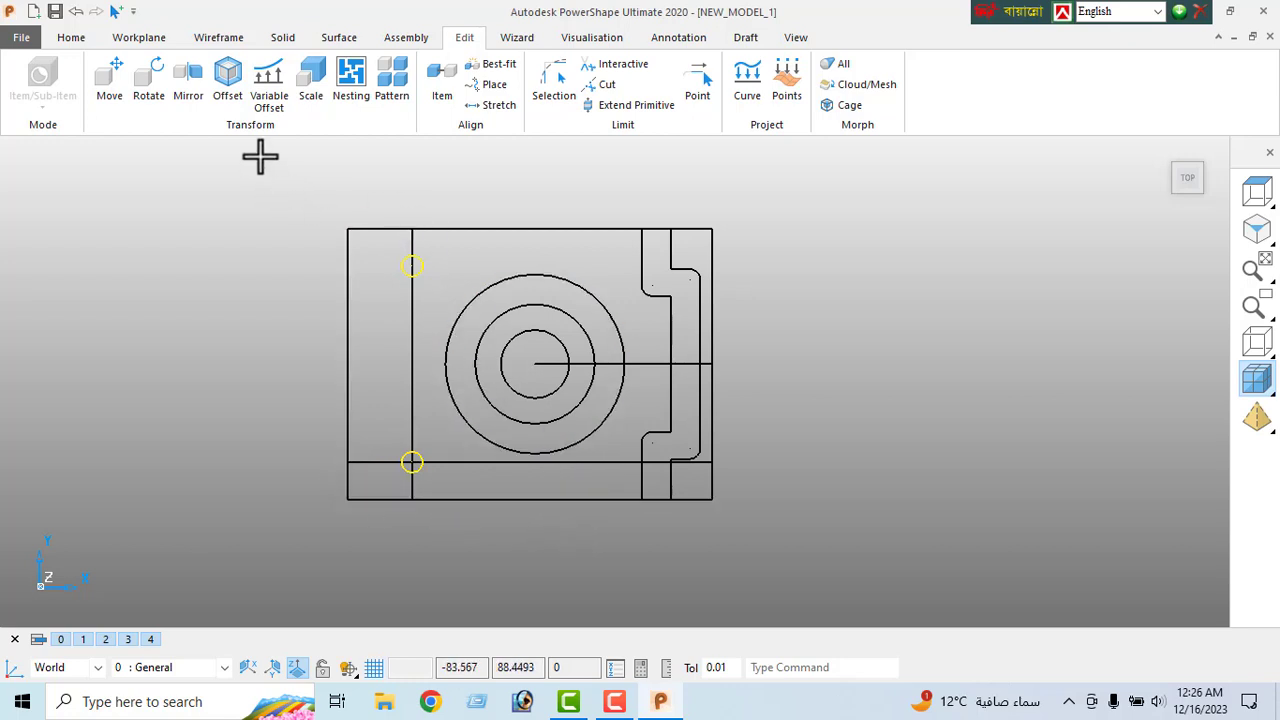
left_click(112, 85)
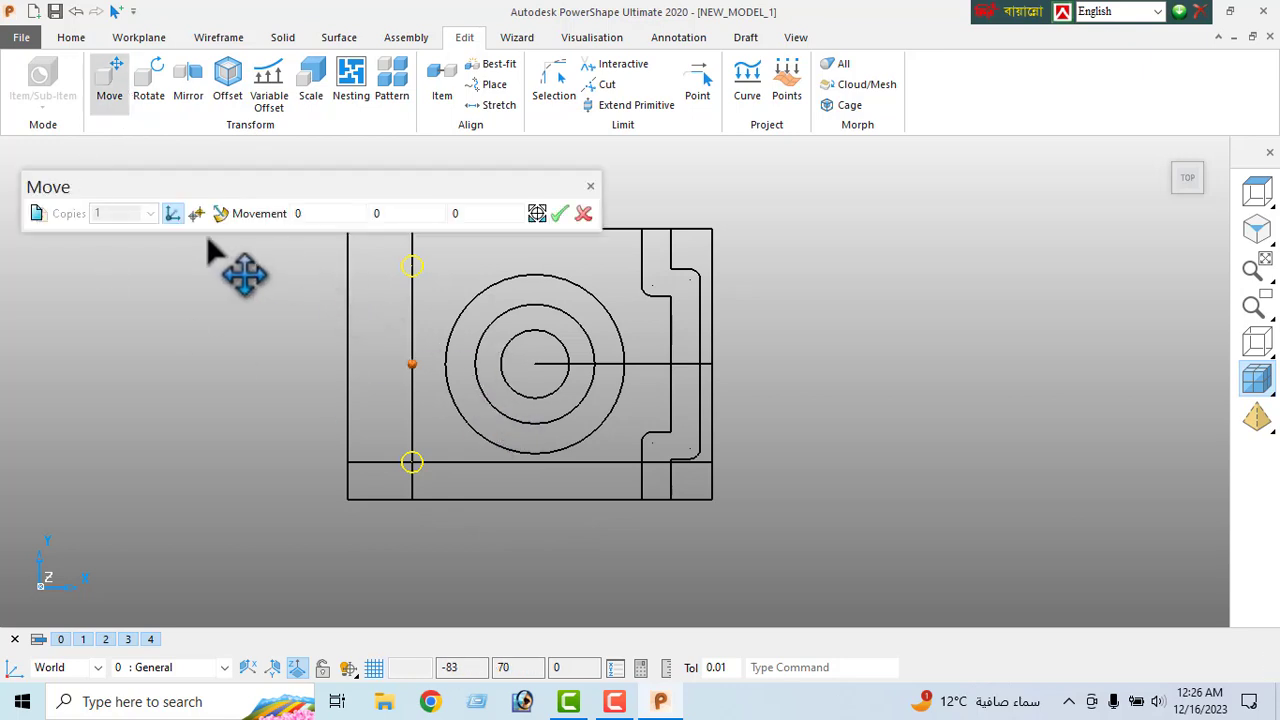
left_click(38, 213)
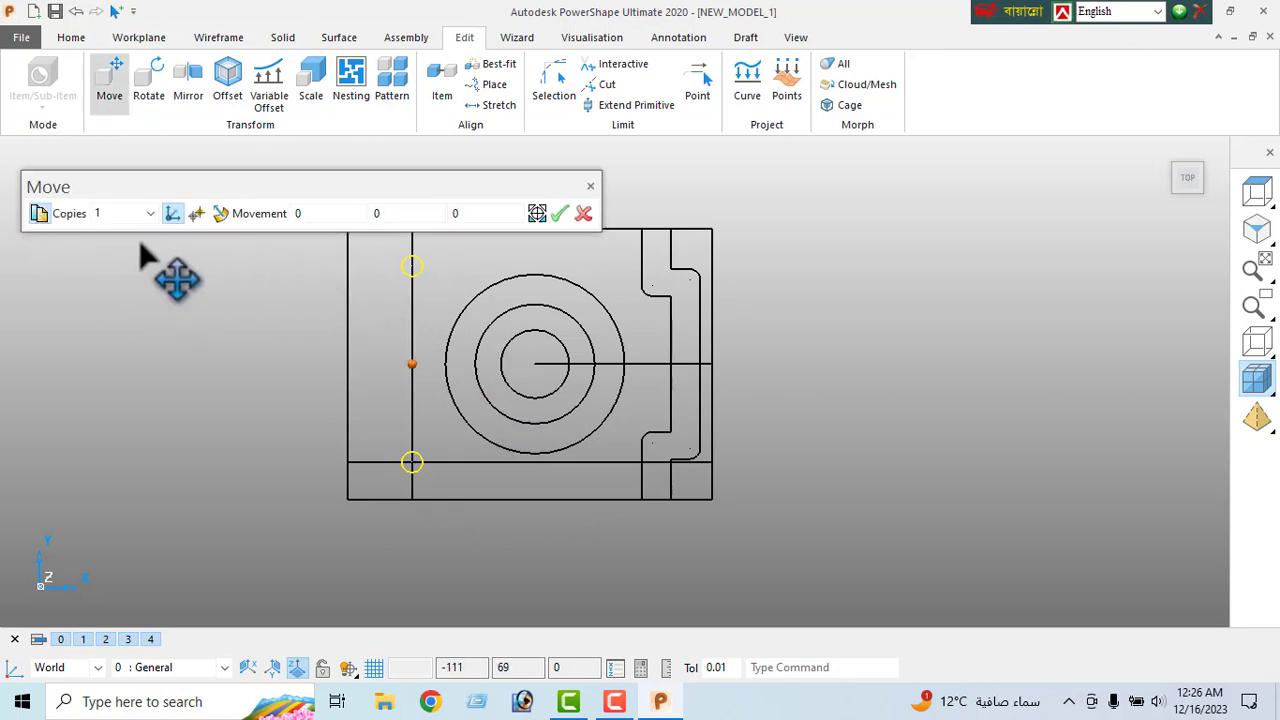
left_click(332, 213)
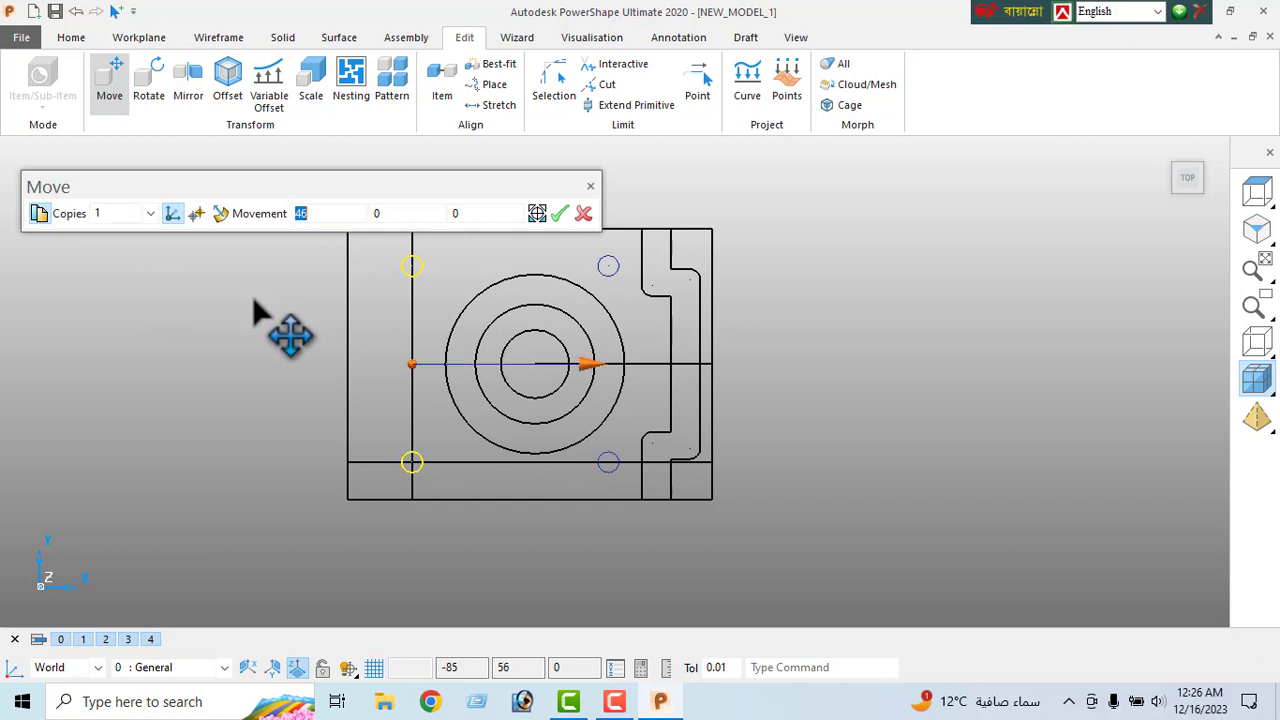
left_click(559, 214)
left_click(583, 214)
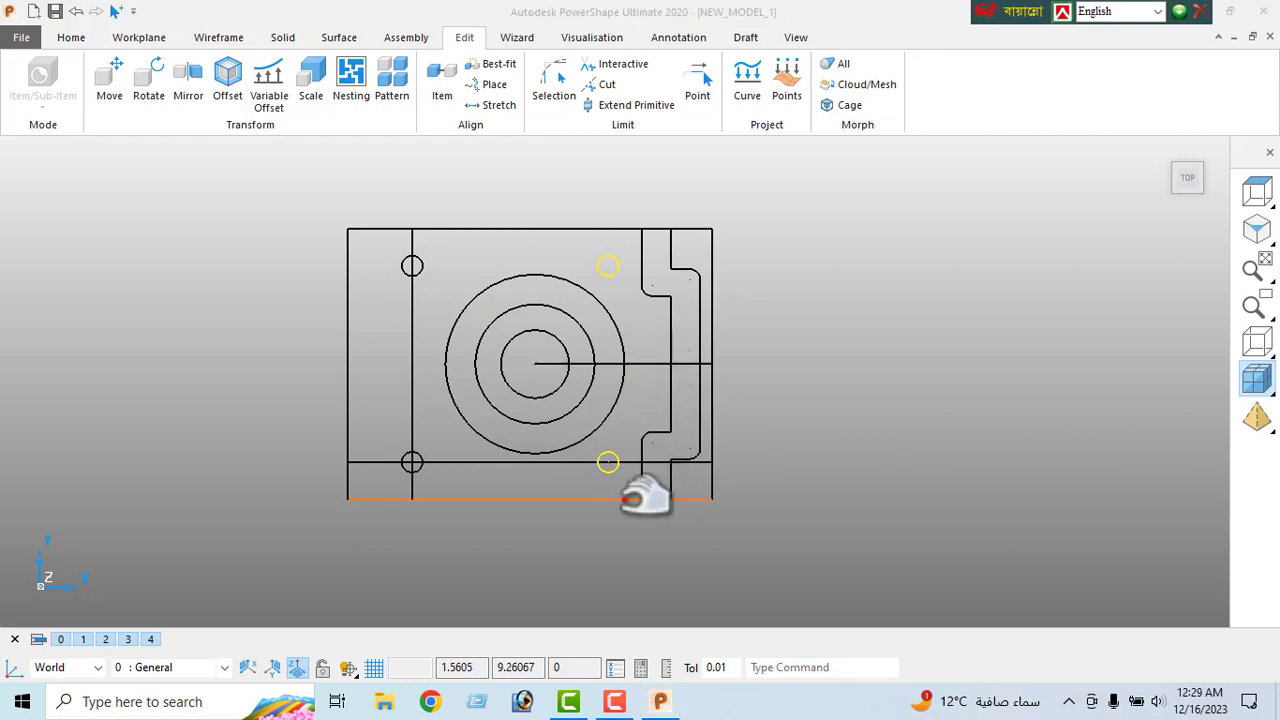
- Offset one copy of the rectangle's top edge inward so that it crosses the concentric circles above their centre
left_click(630, 228)
left_click(228, 80)
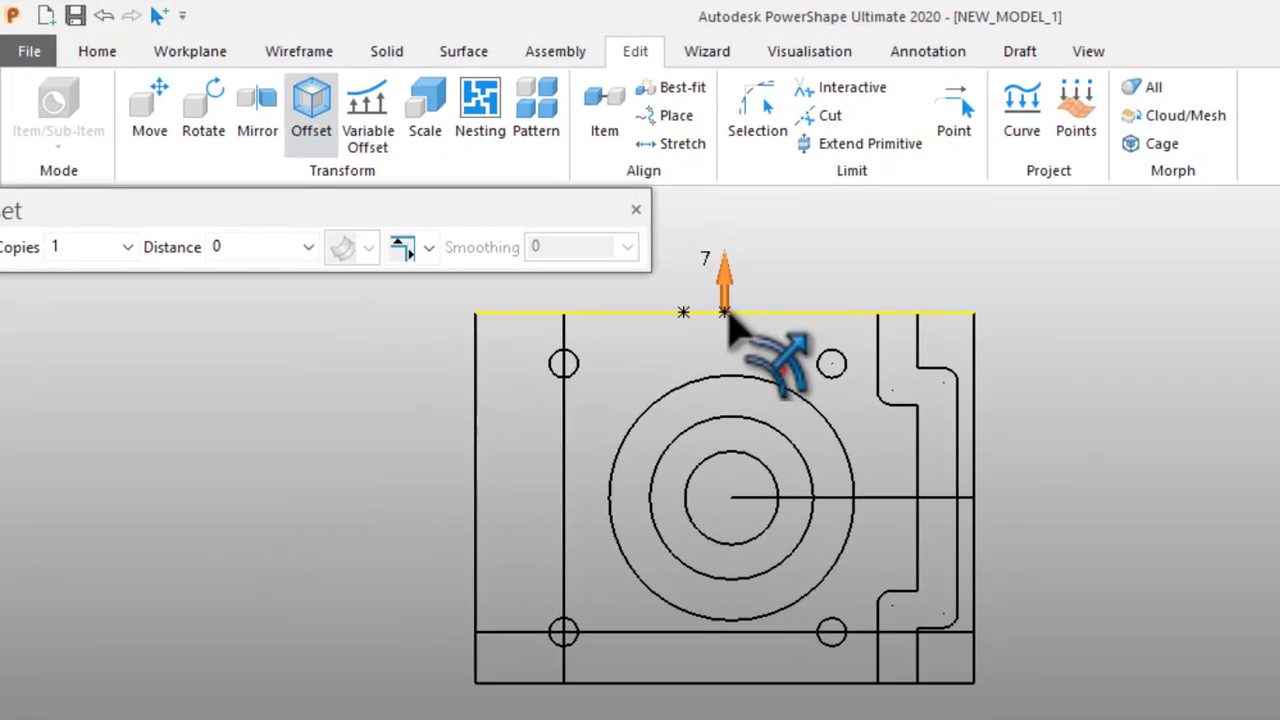
left_click(726, 300)
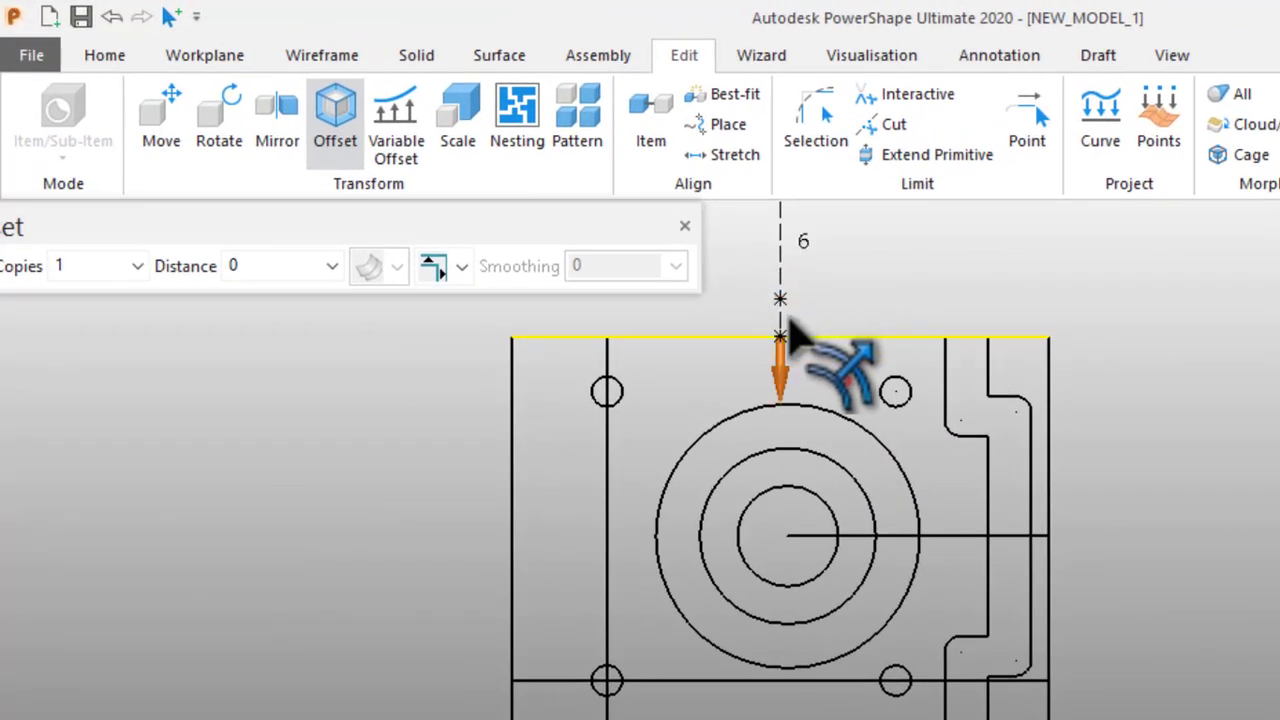
left_click(231, 247)
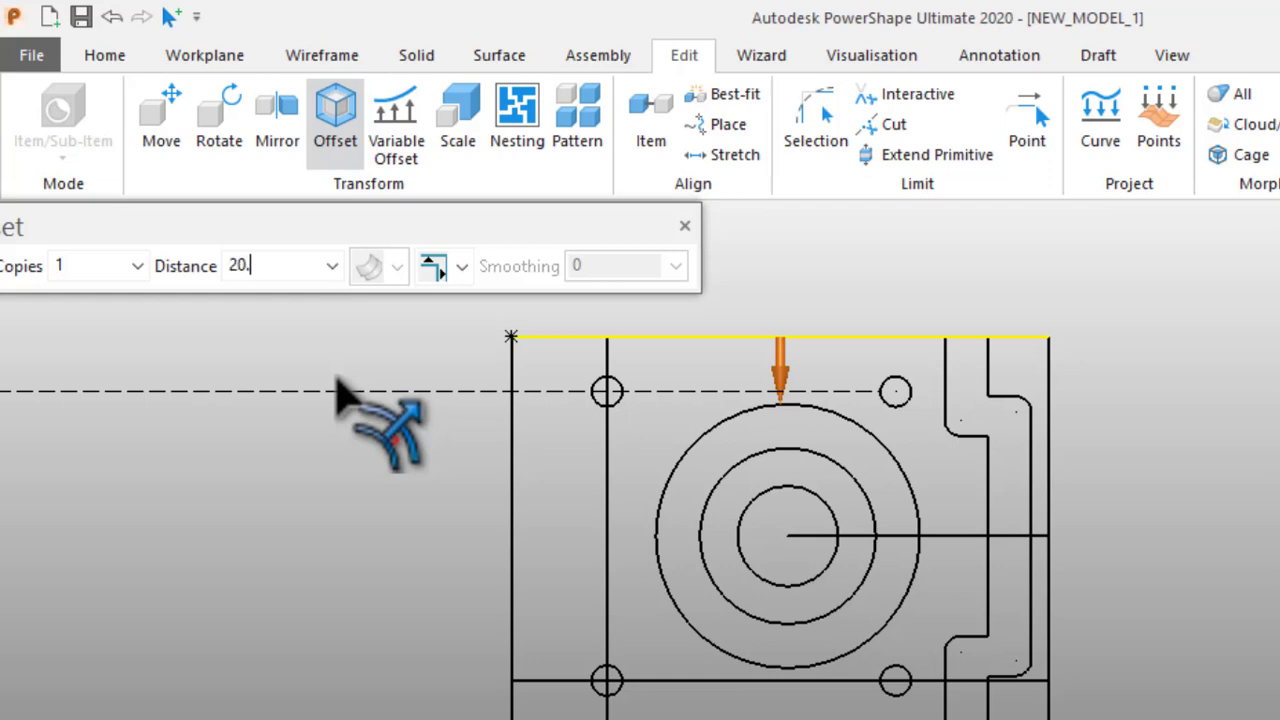
key("Return")
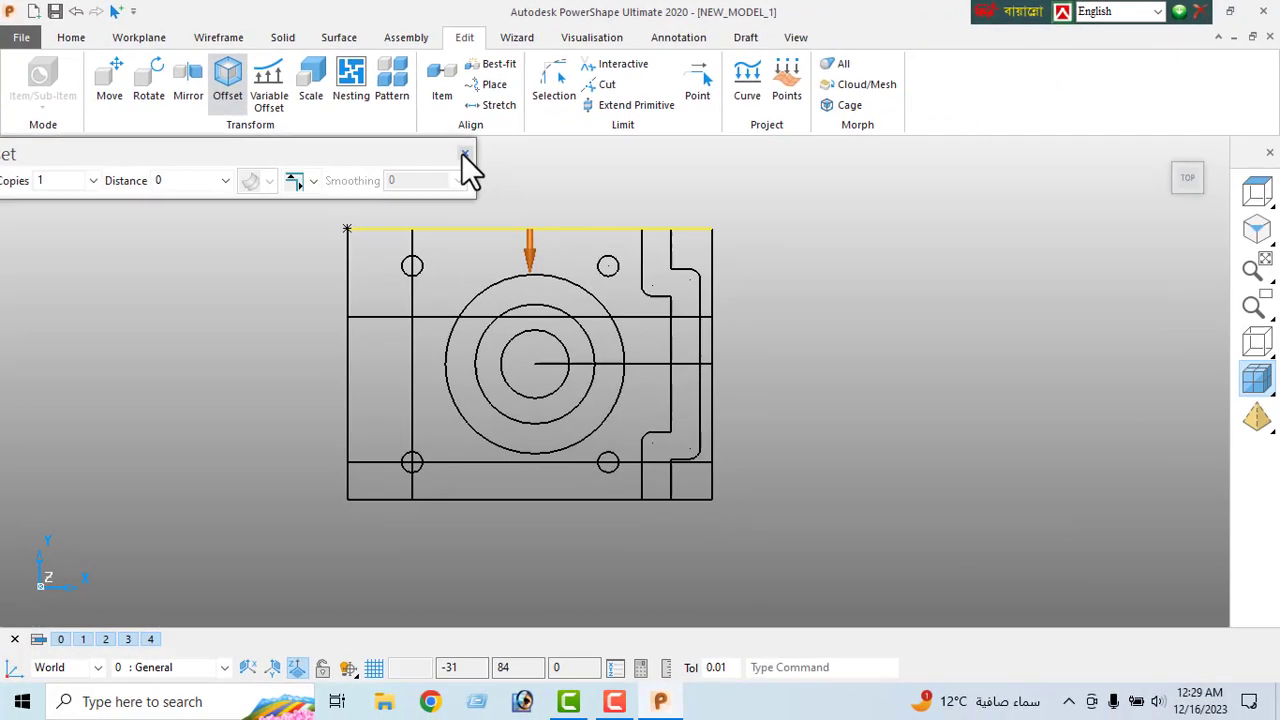
left_click(685, 226)
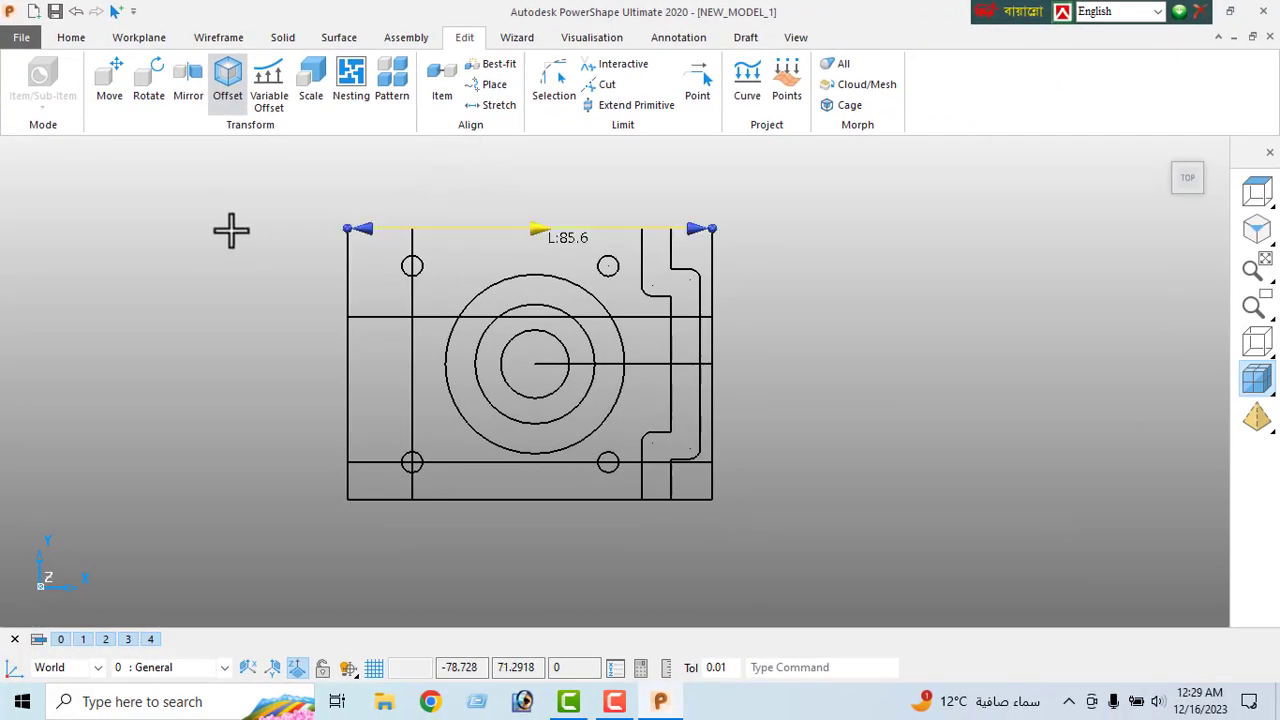
right_click(231, 230)
key("Escape")
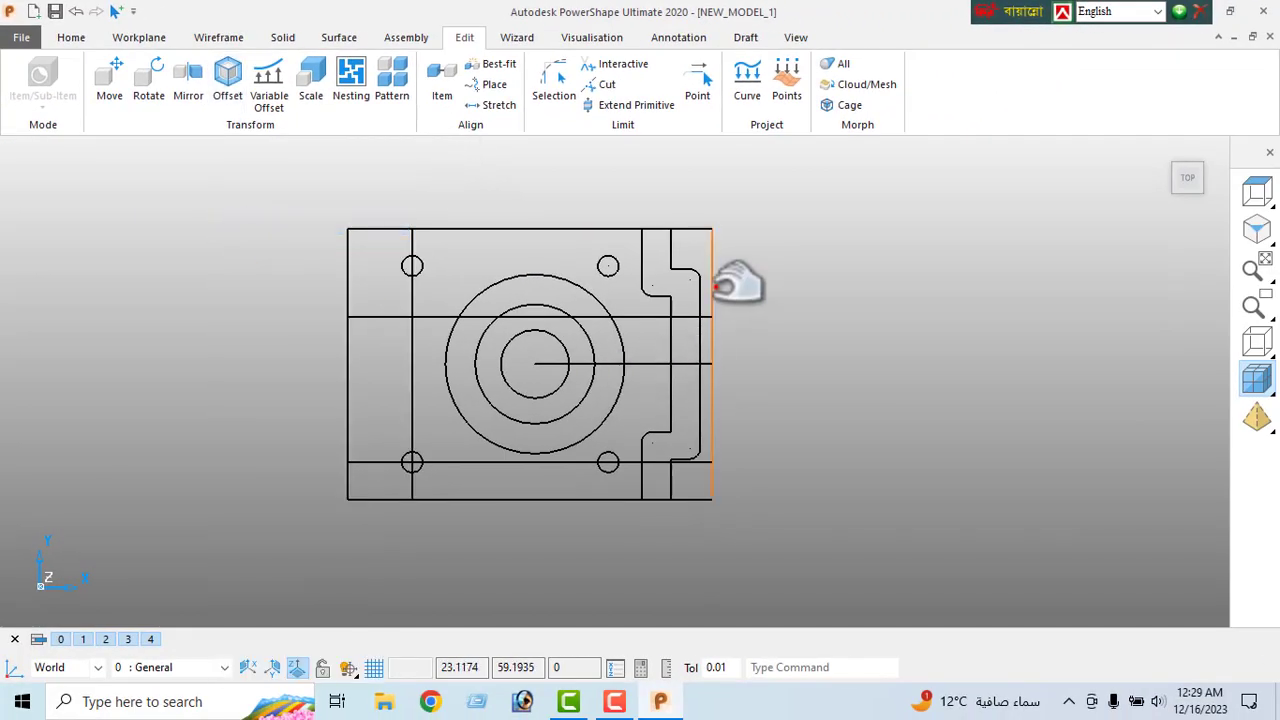
- Offset one copy of the rectangle's right edge inward so that it lies midway across the inner stepped line's jog
left_click(713, 285)
left_click(228, 82)
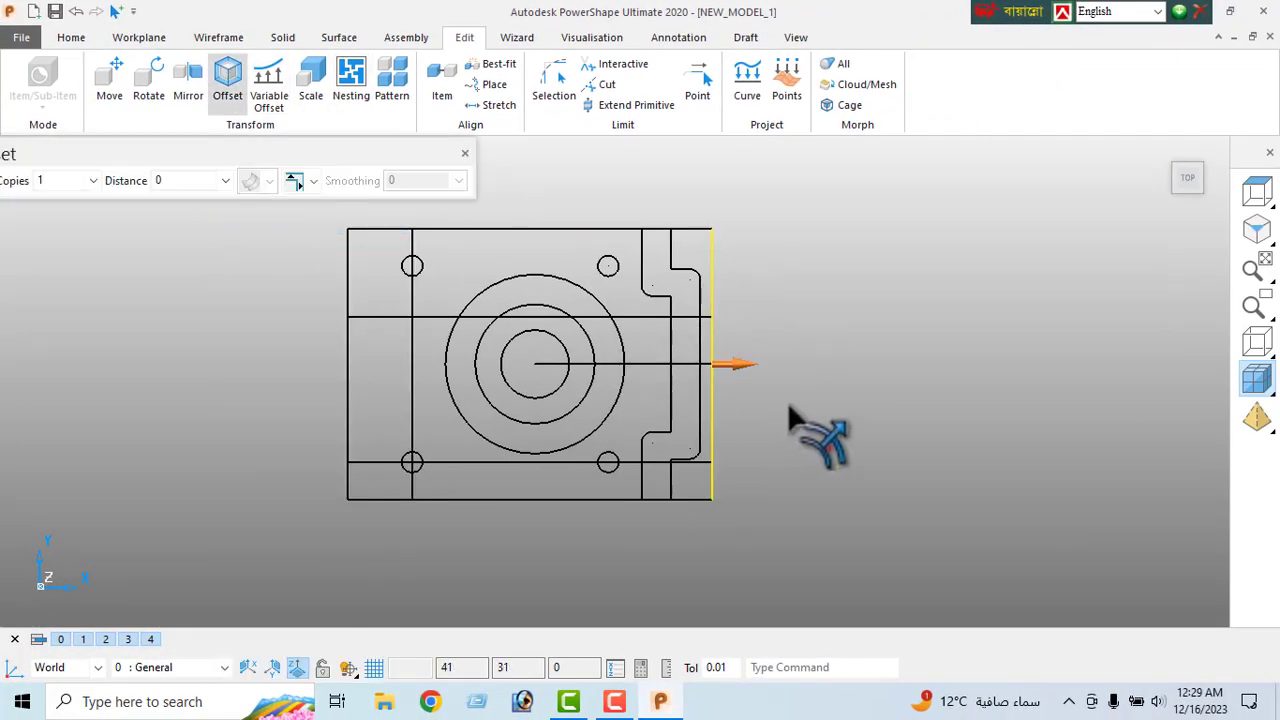
left_click(735, 364)
left_click(181, 181)
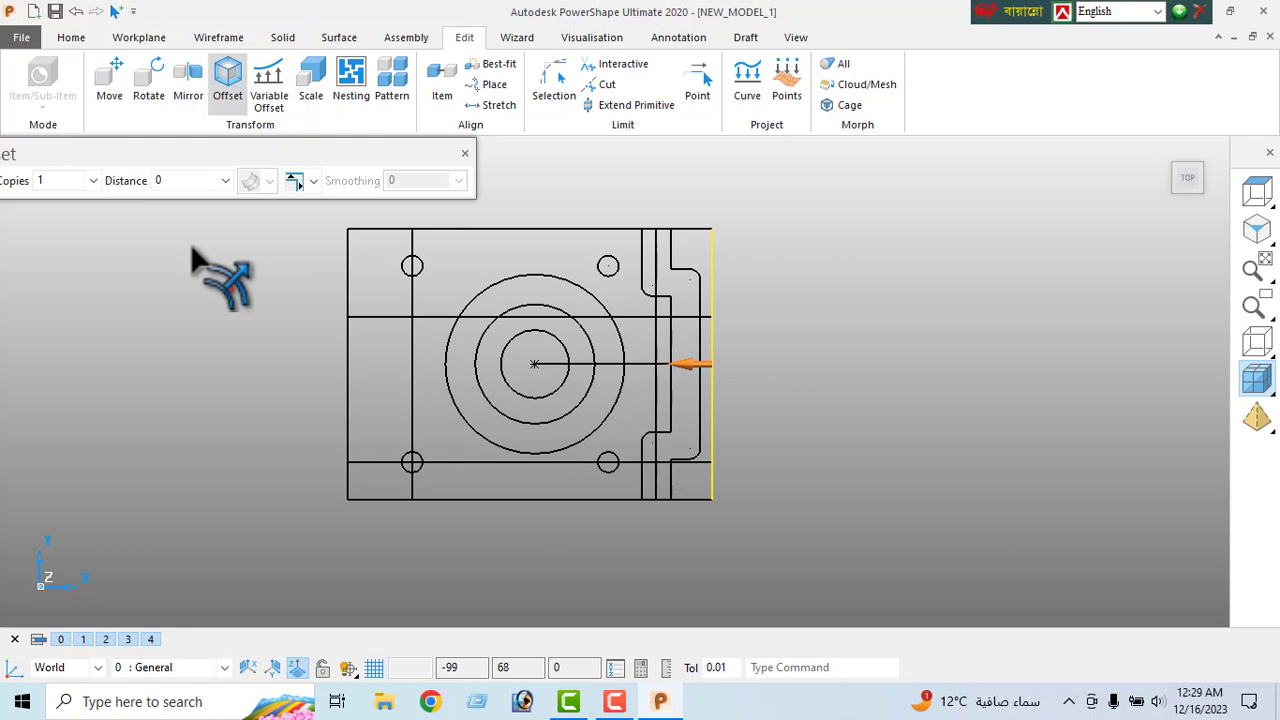
left_click(464, 155)
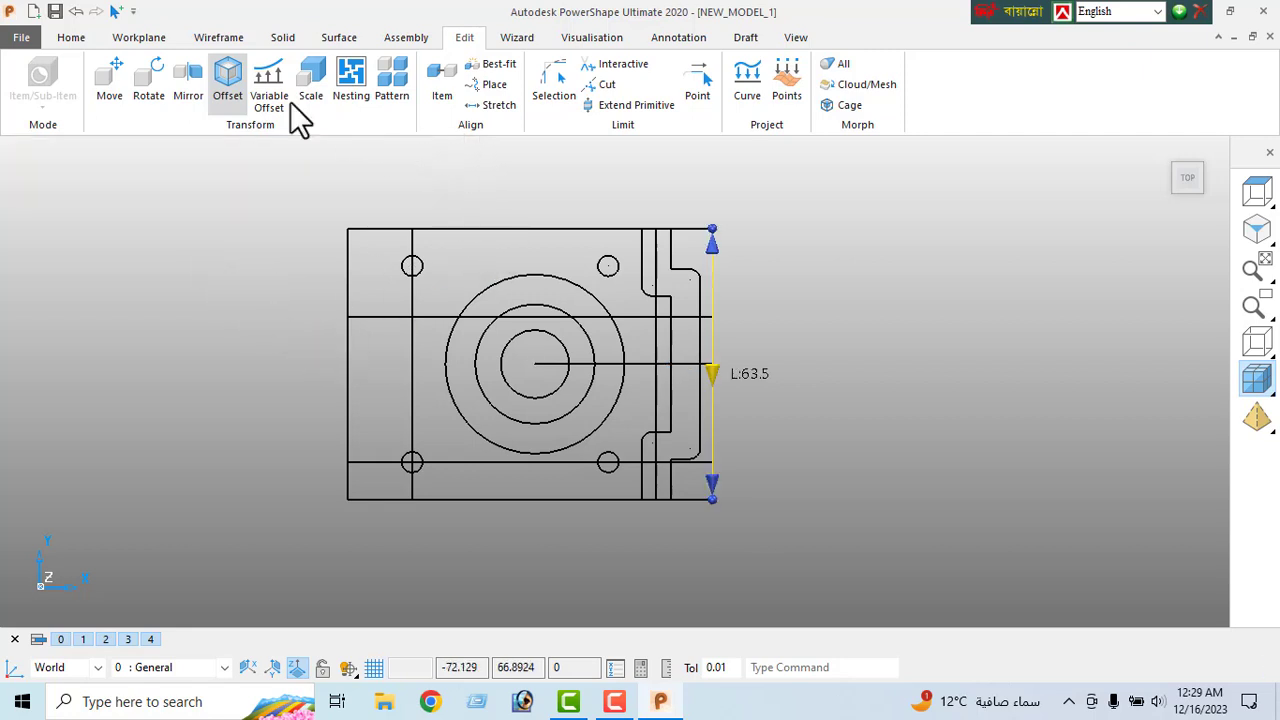
- Draw a full circle of radius 10 centred where the offsets of the top and right edges cross
left_click(218, 37)
left_click(66, 74)
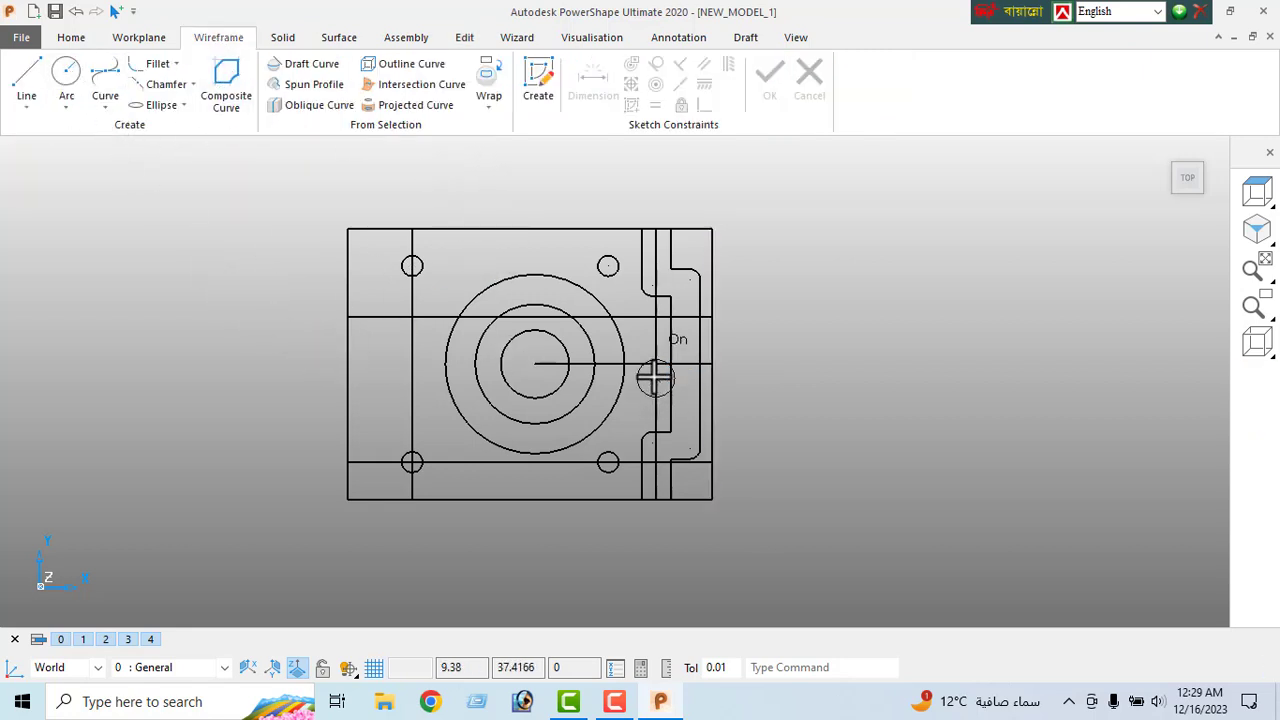
left_click(655, 317)
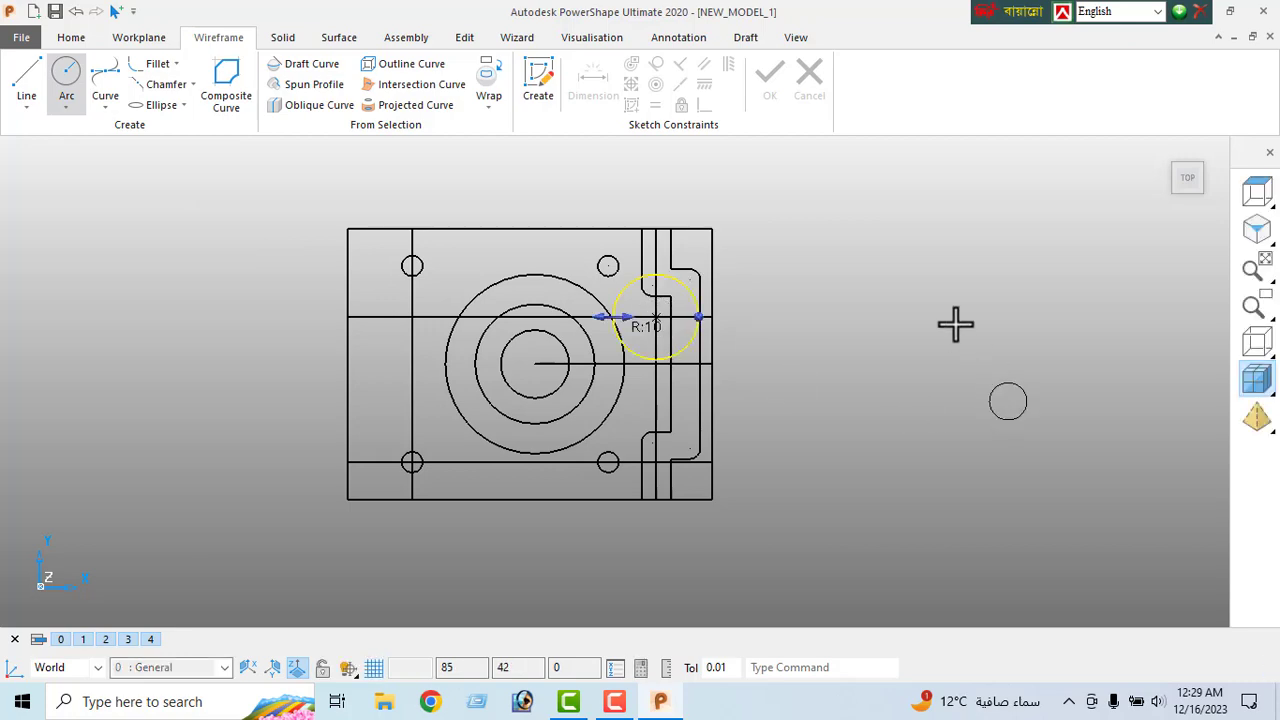
right_click(922, 219)
left_click(963, 226)
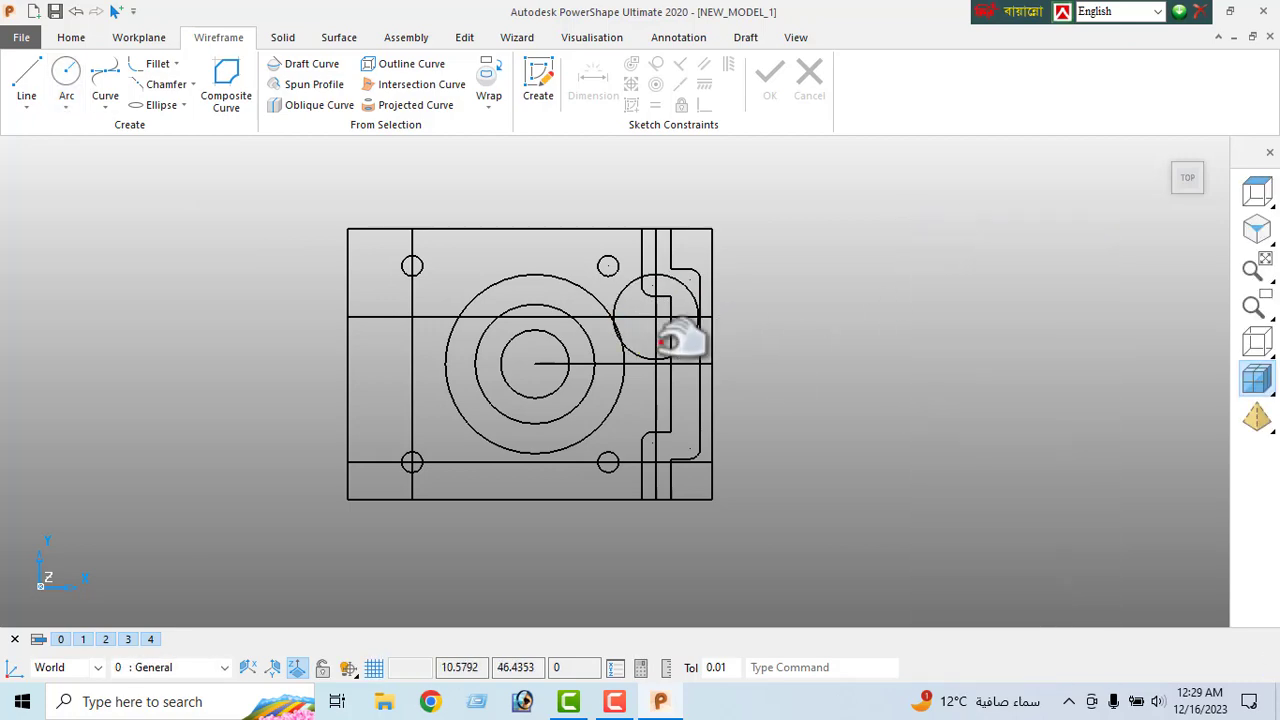
- Define the new circle beside the stepped lines by diameter and set it to 6.44
double_click(613, 357)
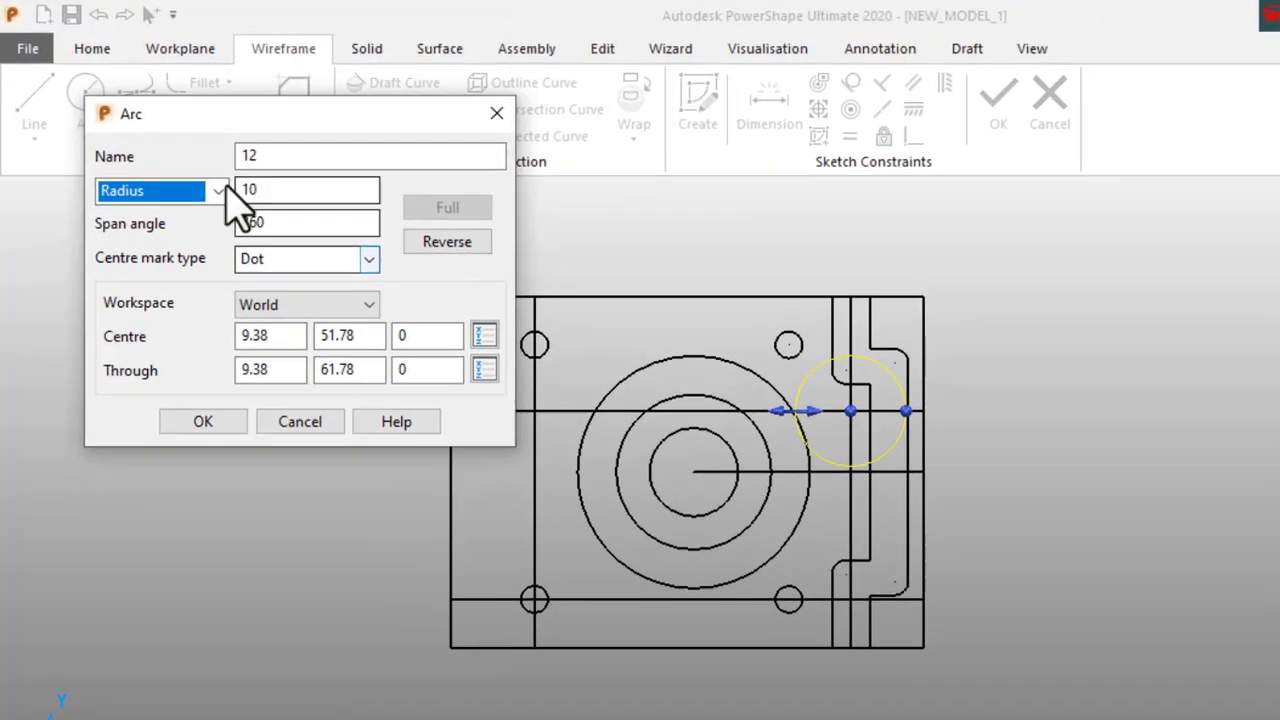
left_click(168, 147)
left_click(243, 279)
double_click(329, 224)
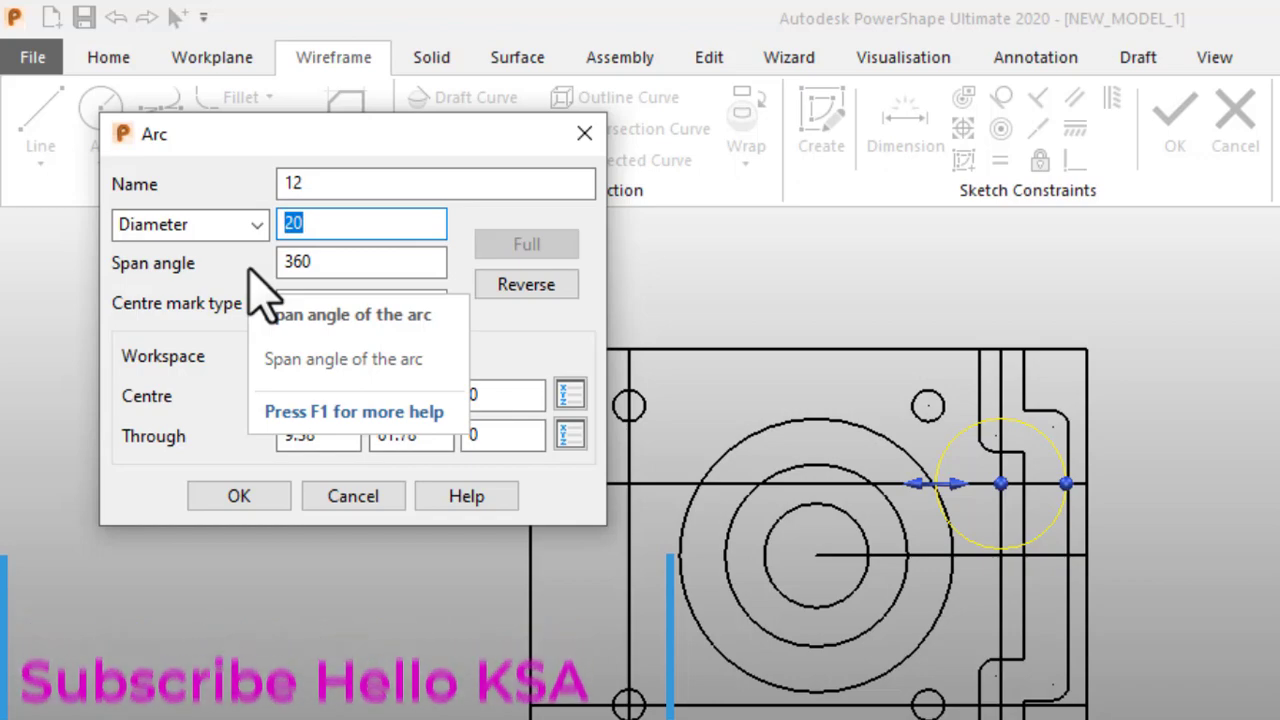
type("6")
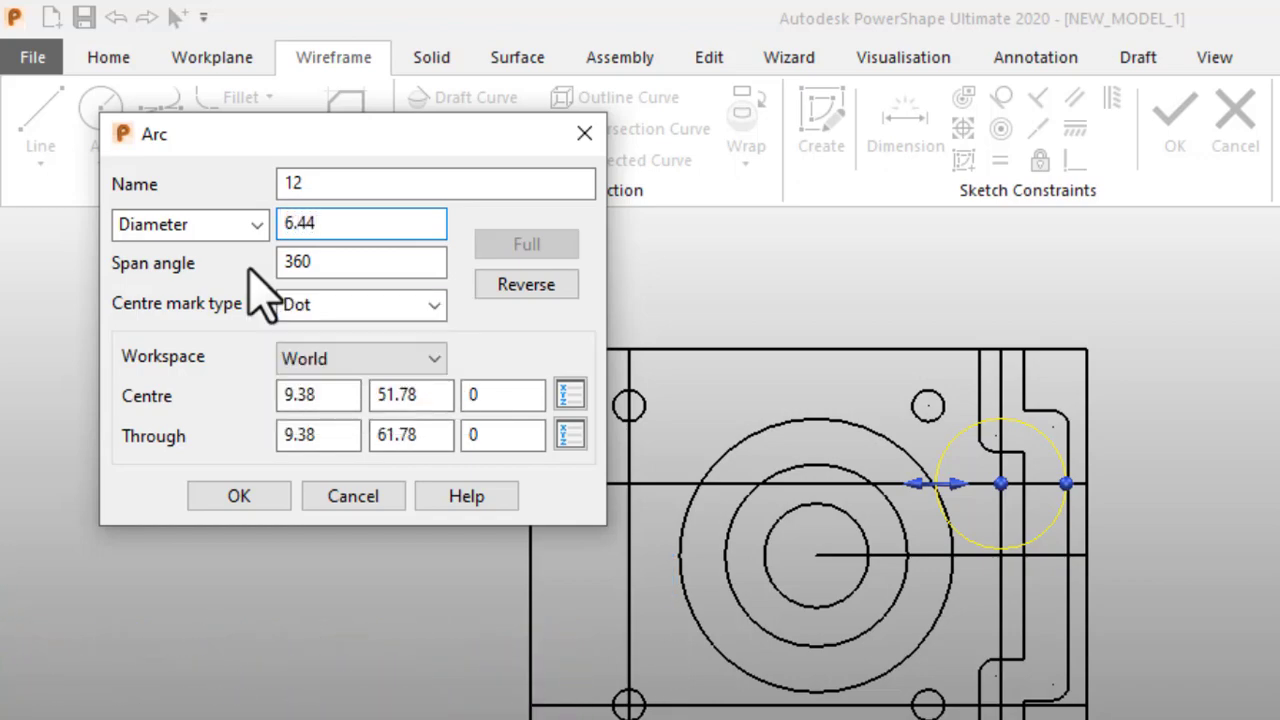
type(".44")
key("Return")
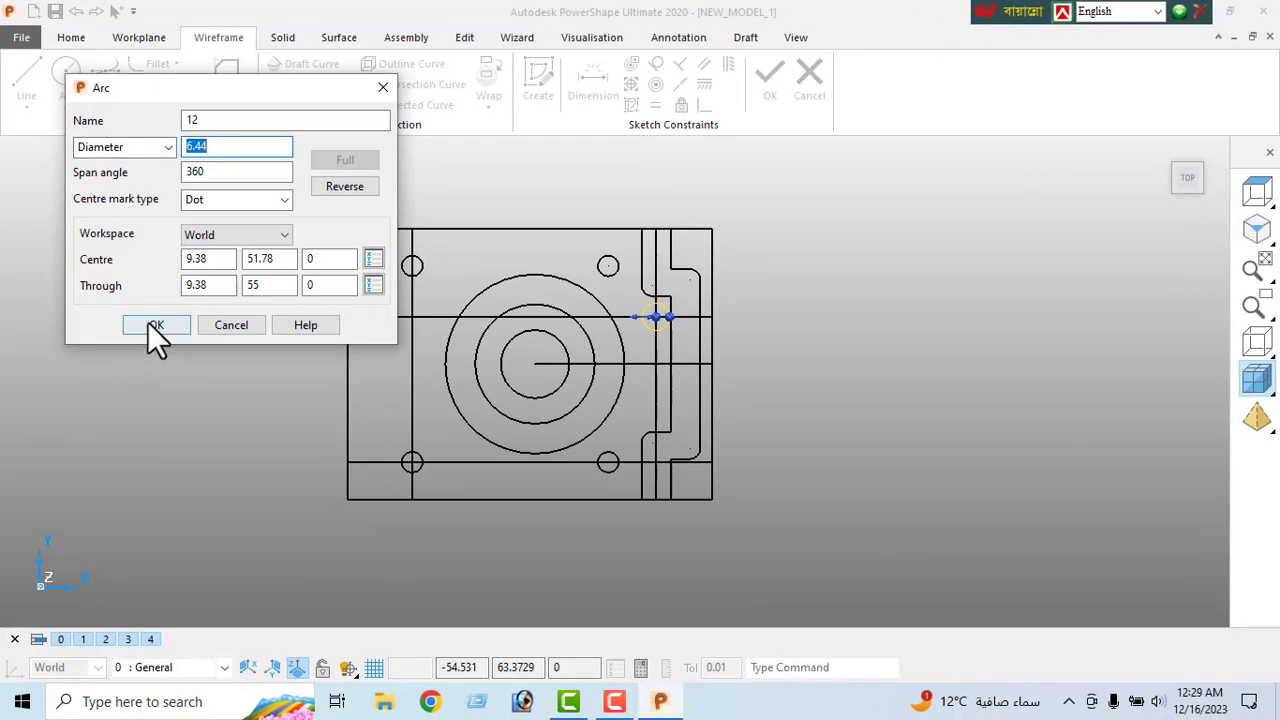
left_click(152, 326)
- Mirror a copy of the 6.44 diameter circle about the horizontal centre line of the rectangle
scroll(648, 330, "up", 1)
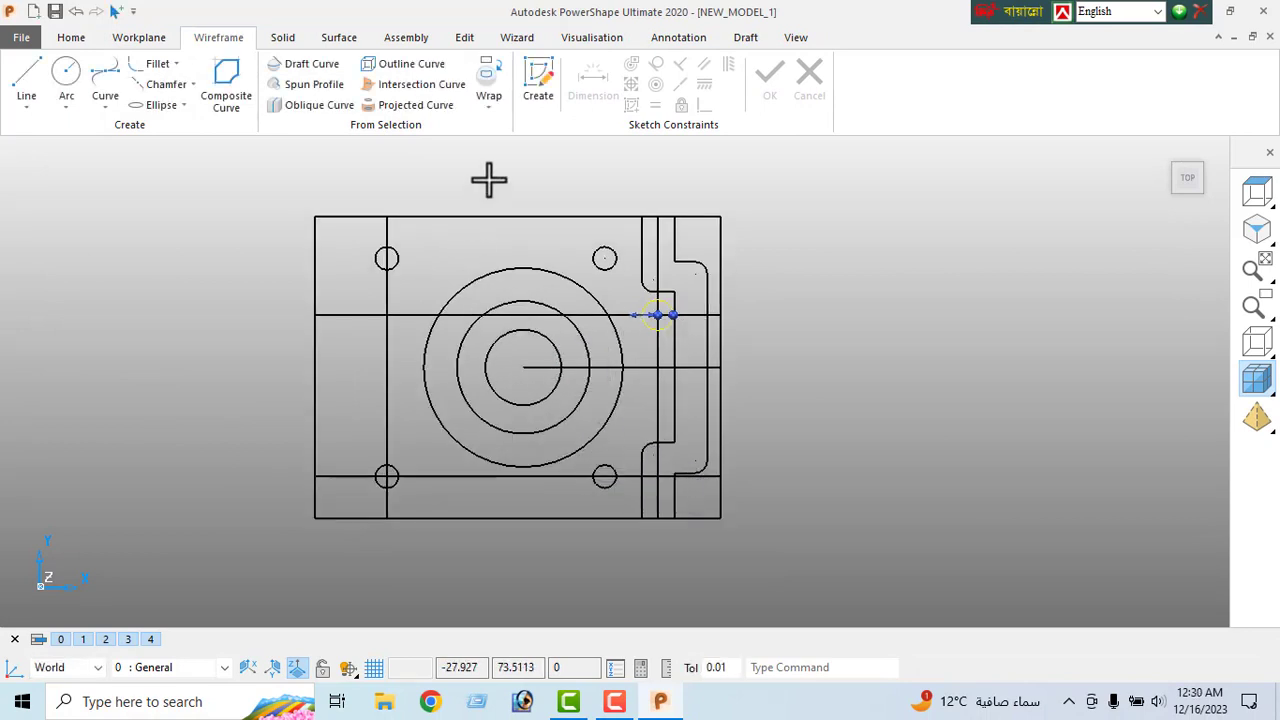
left_click(465, 39)
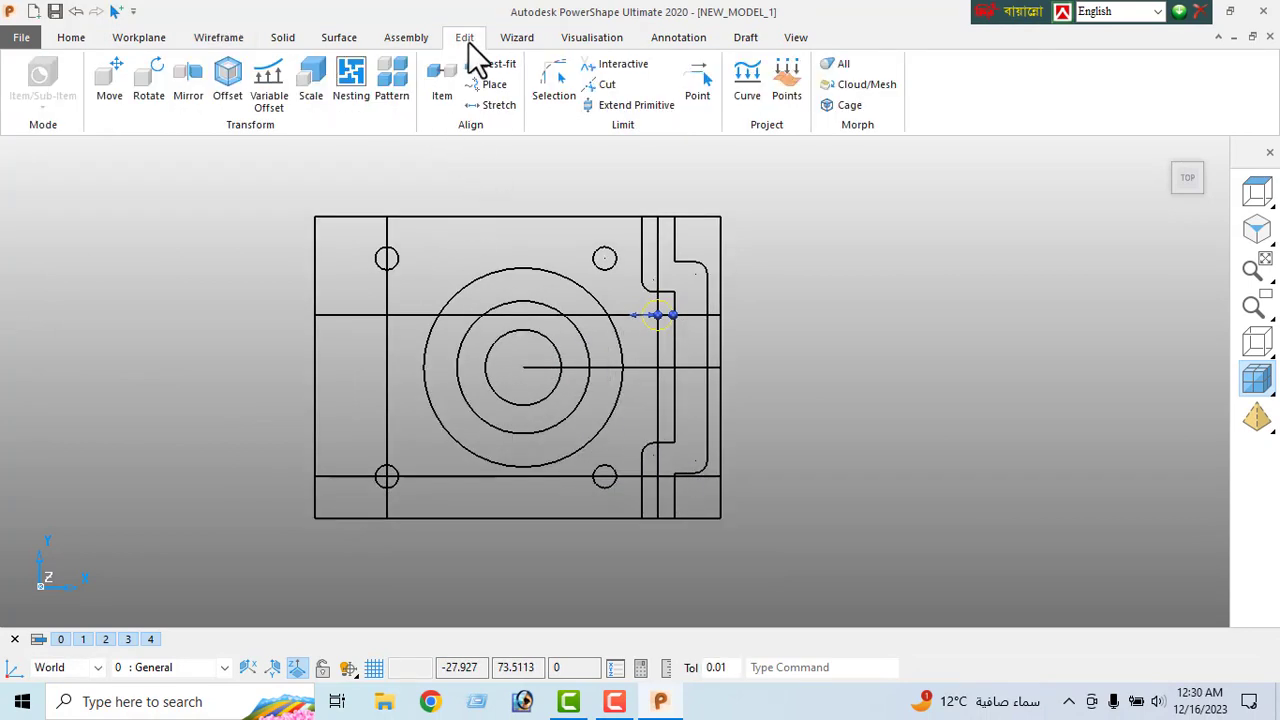
left_click(190, 82)
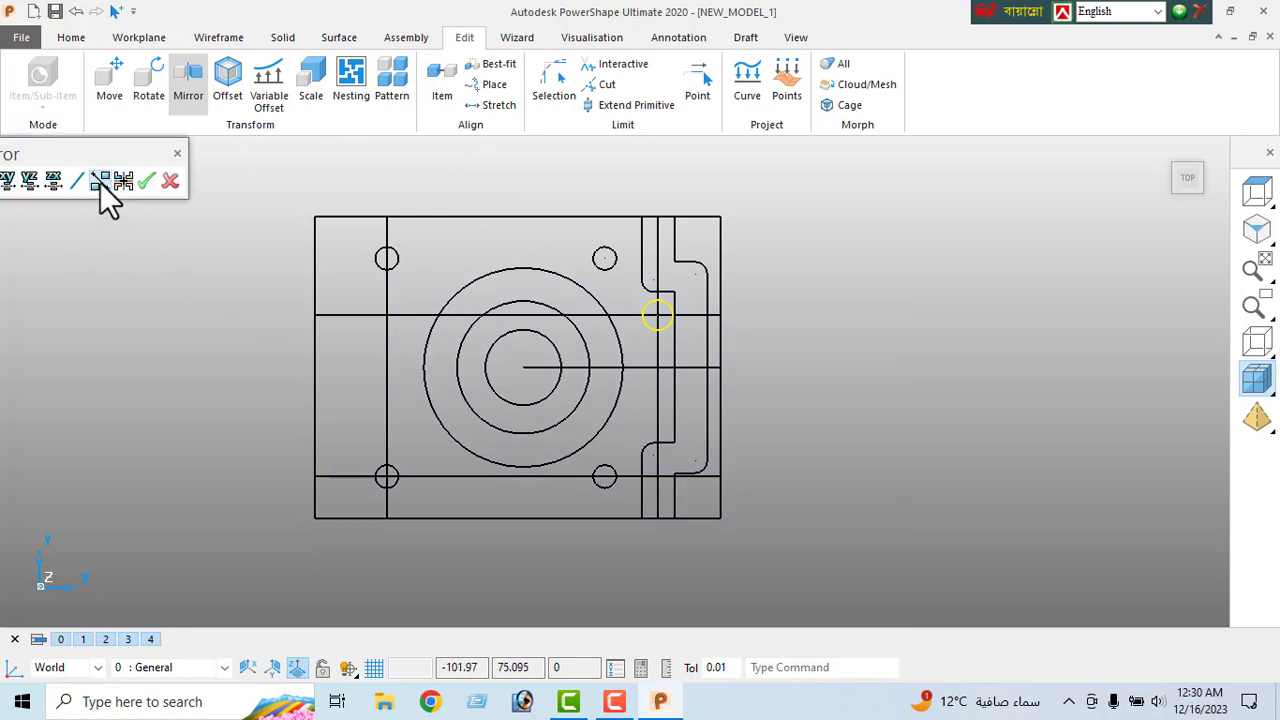
left_click(100, 182)
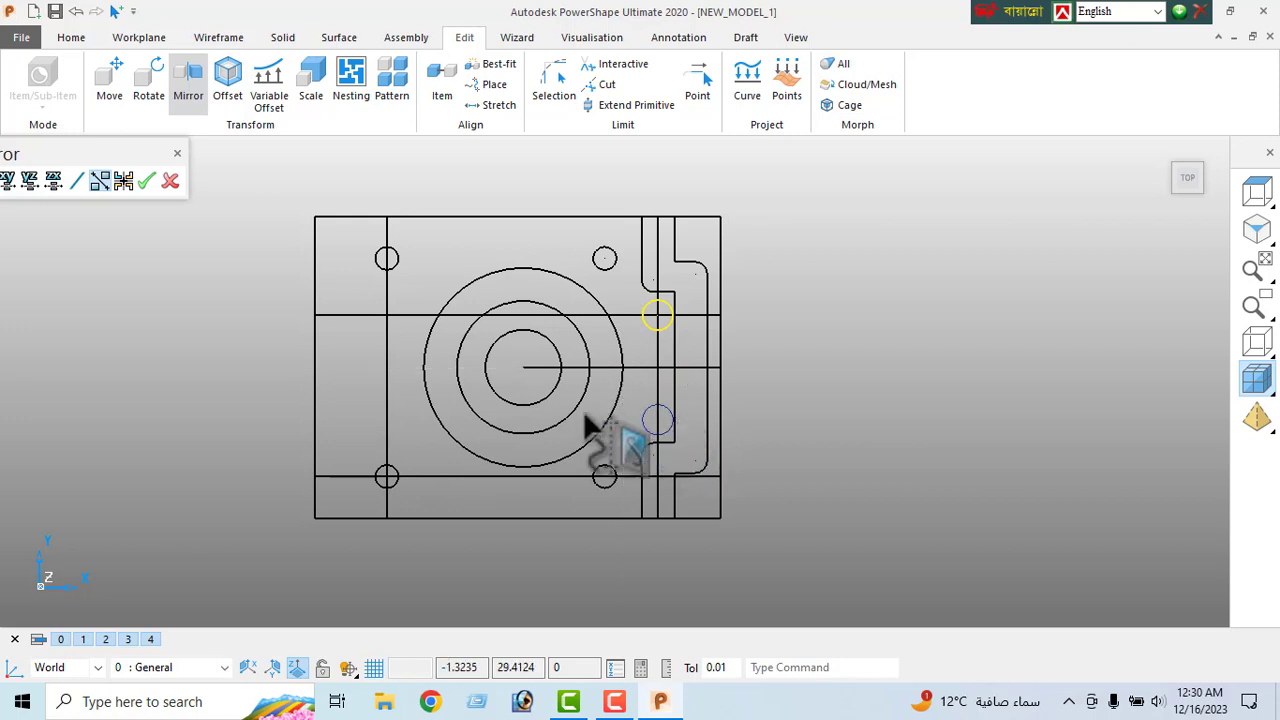
left_click(147, 181)
left_click(171, 181)
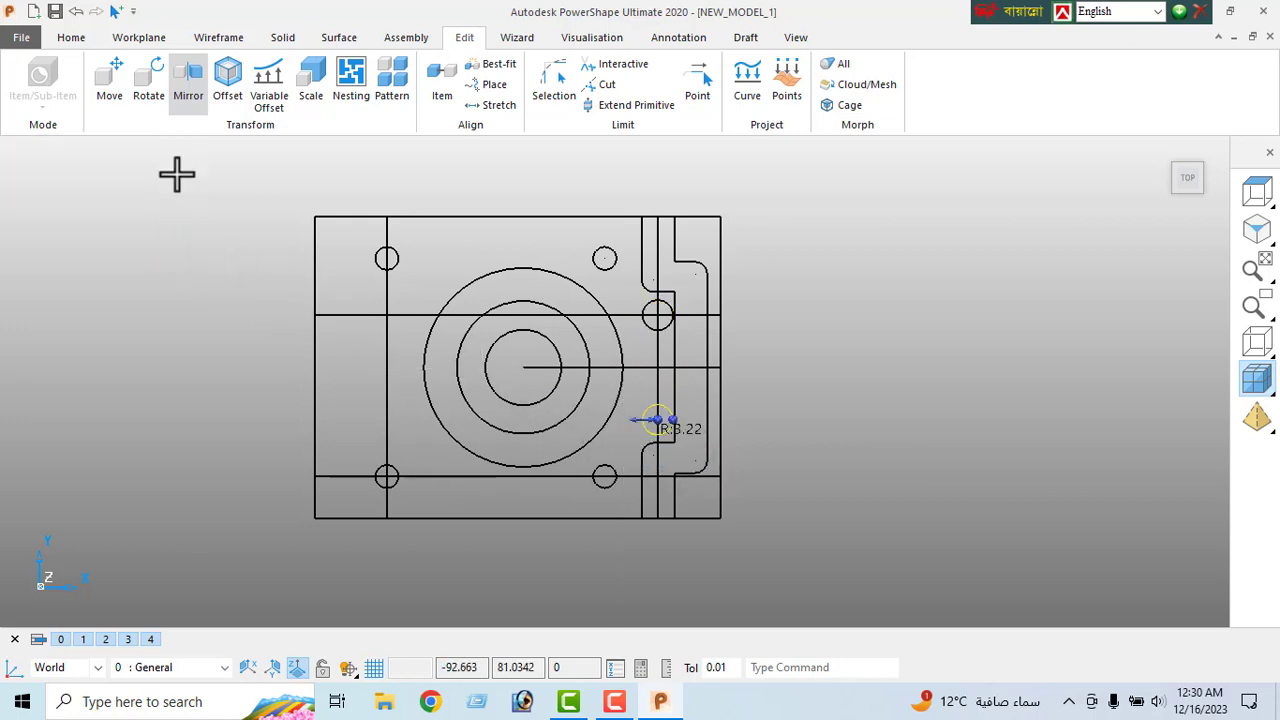
- Delete the left vertical, upper horizontal and right vertical offset construction lines that run through the hole circles
left_click_drag(363, 301, 396, 338)
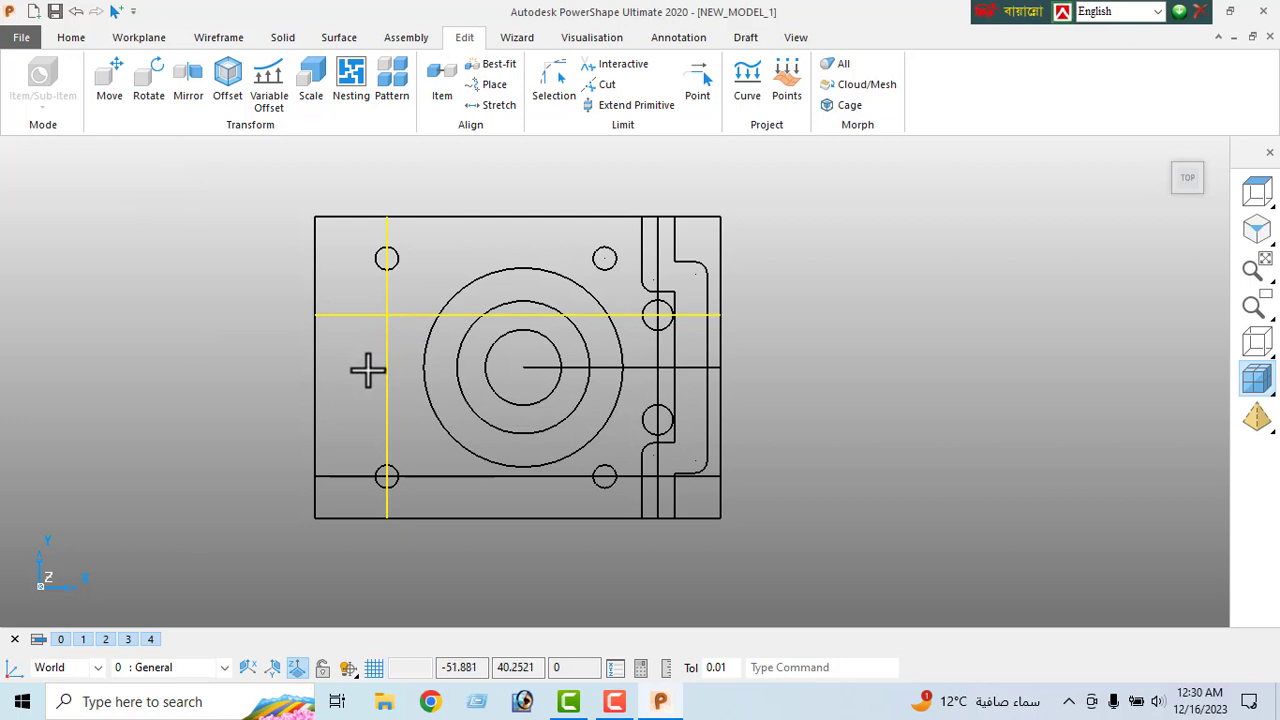
left_click(659, 389)
key("Delete")
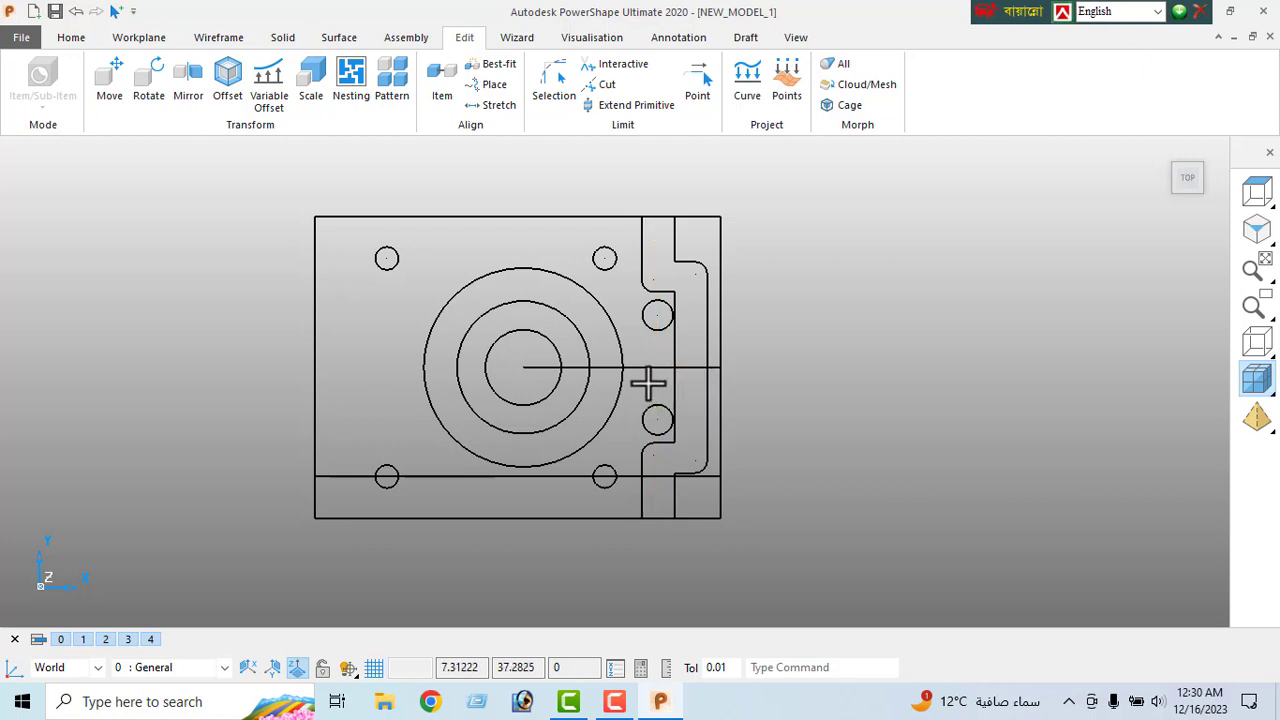
- Delete the horizontal construction line through the lower holes and offset a copy of the rectangle's bottom edge upward by 10.6
left_click(485, 477)
key("Delete")
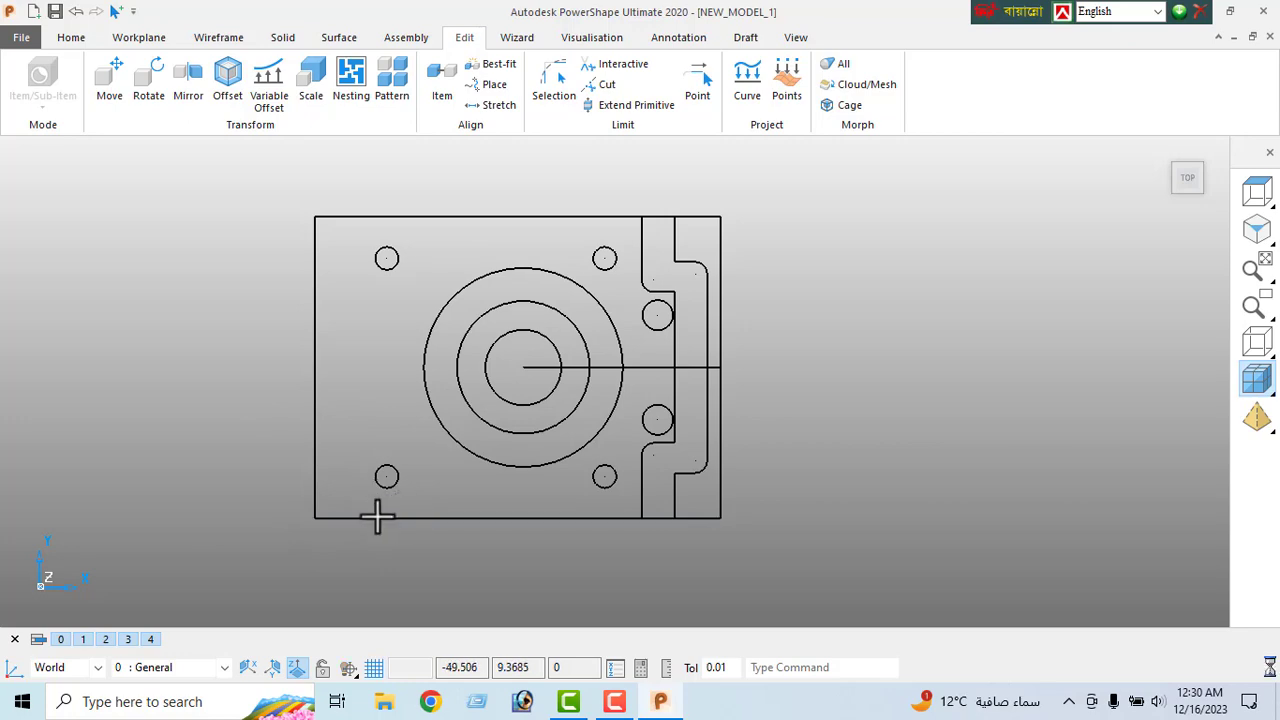
left_click(368, 517)
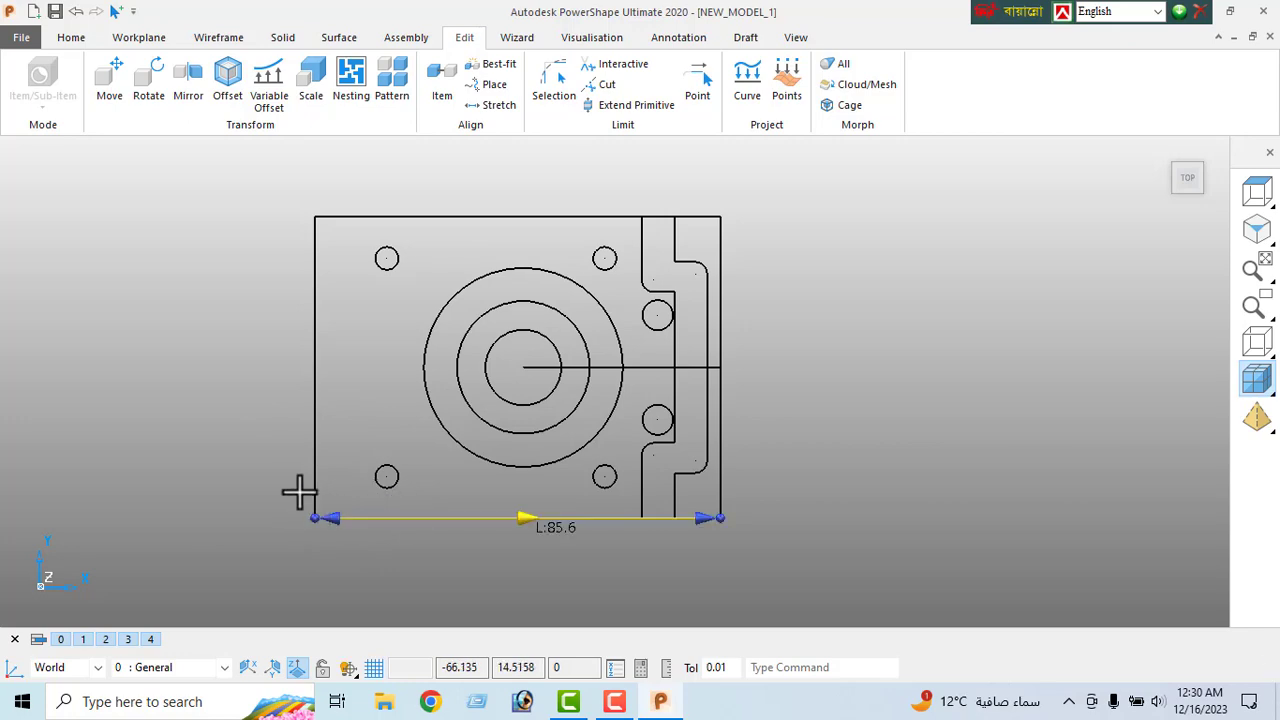
left_click(234, 106)
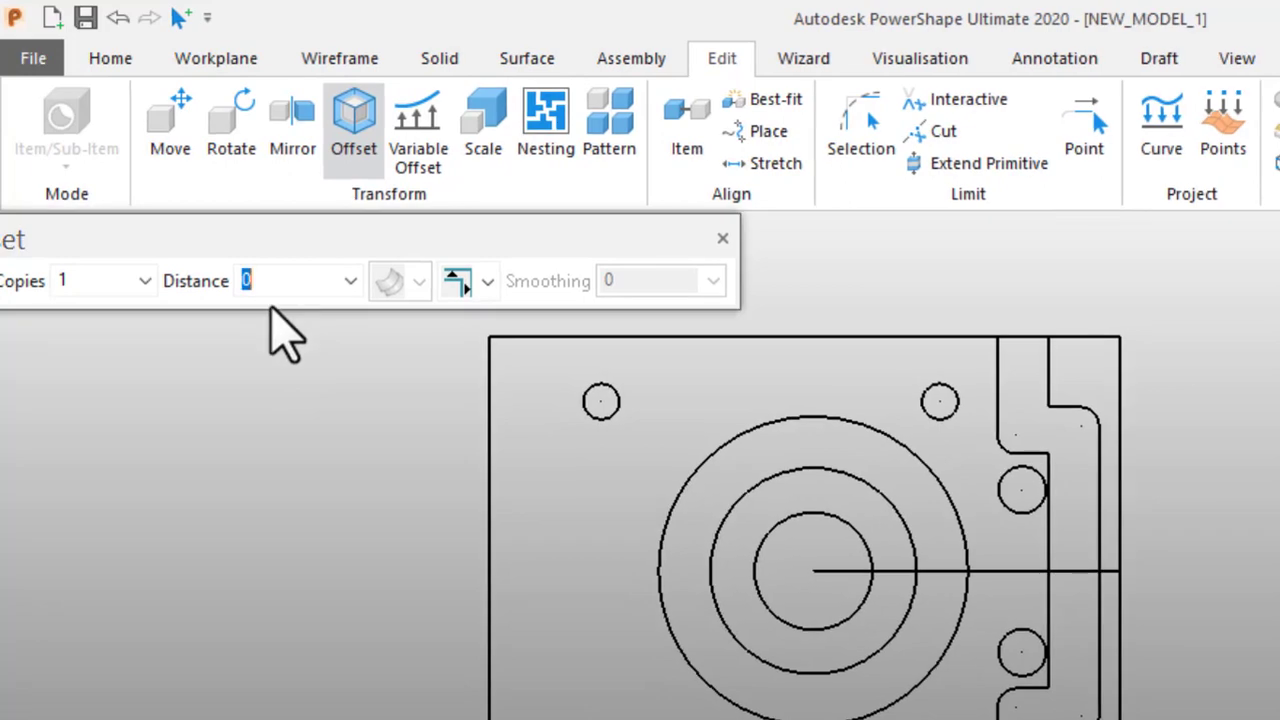
type("10.6")
key("Return")
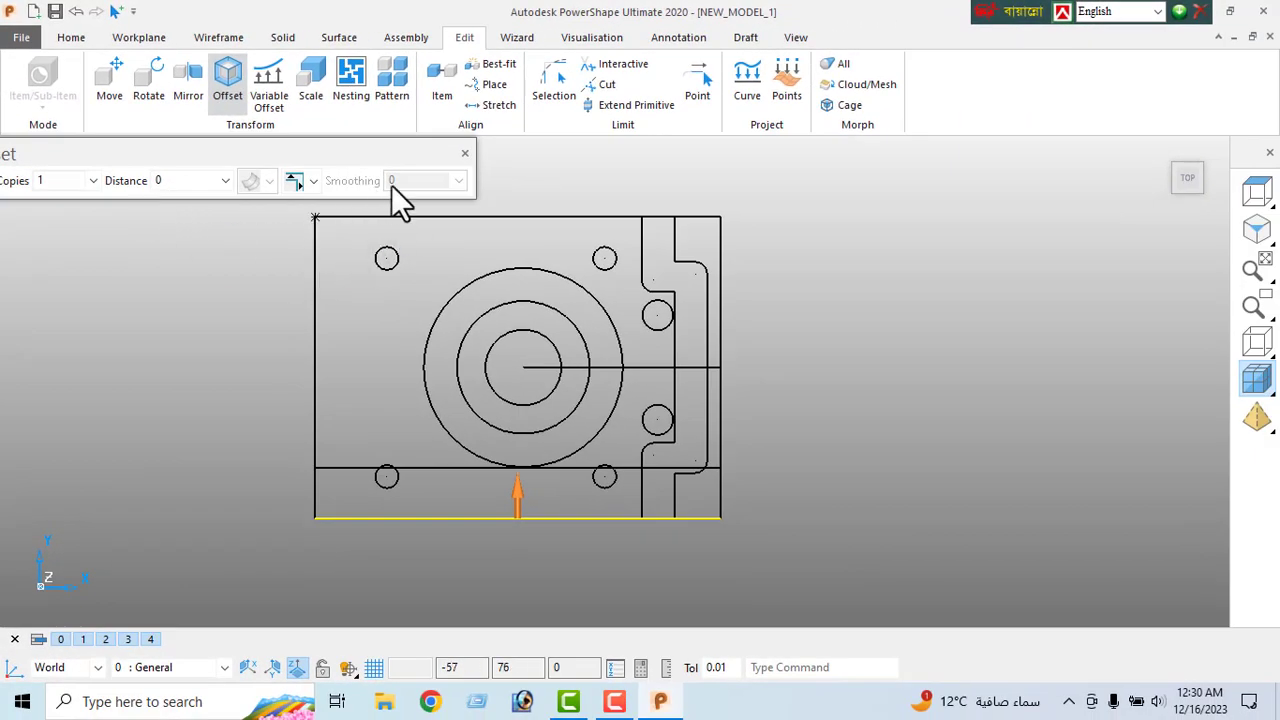
left_click(464, 153)
- Offset one copy of the new horizontal line near the bottom edge upward by 10.5
left_click(345, 467)
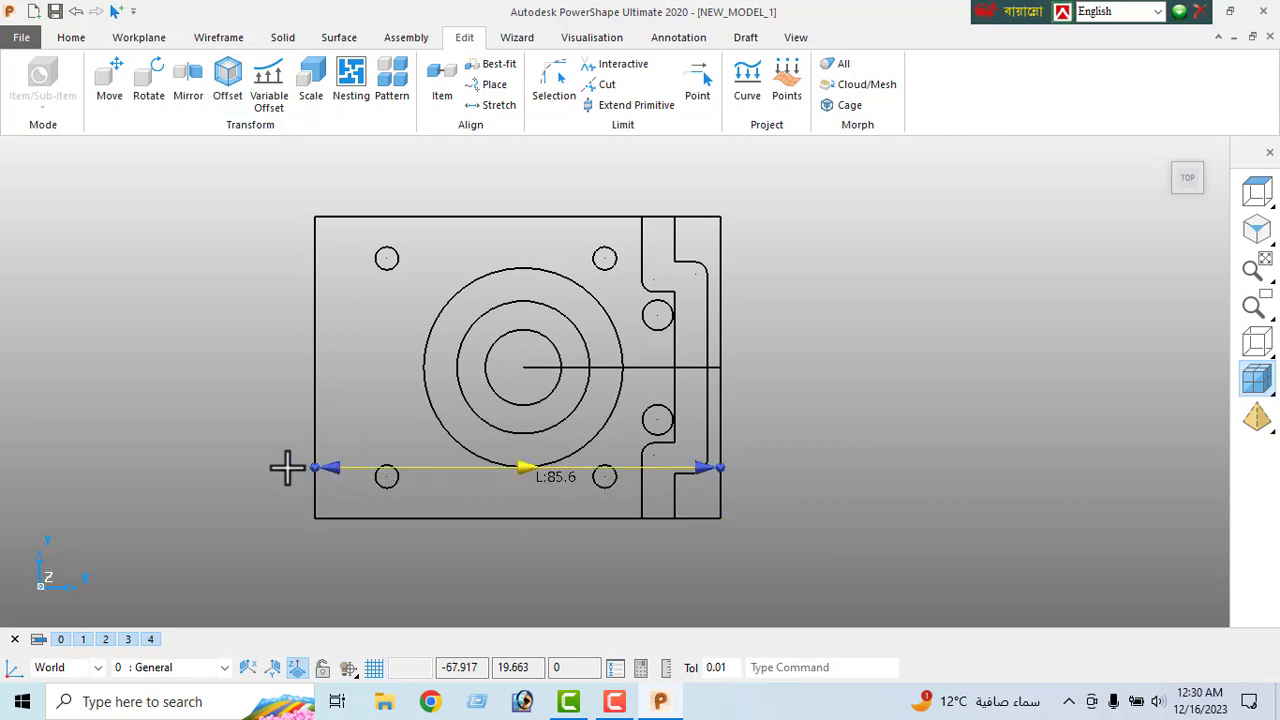
left_click(228, 80)
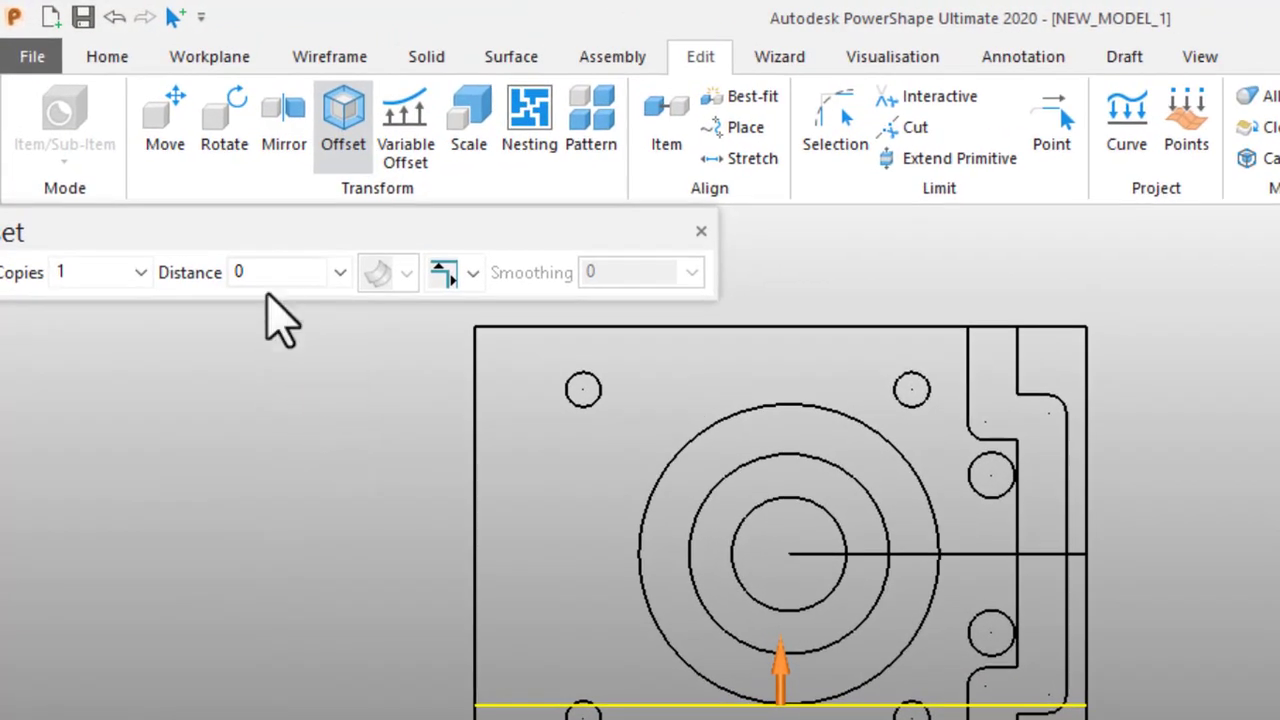
left_click(174, 188)
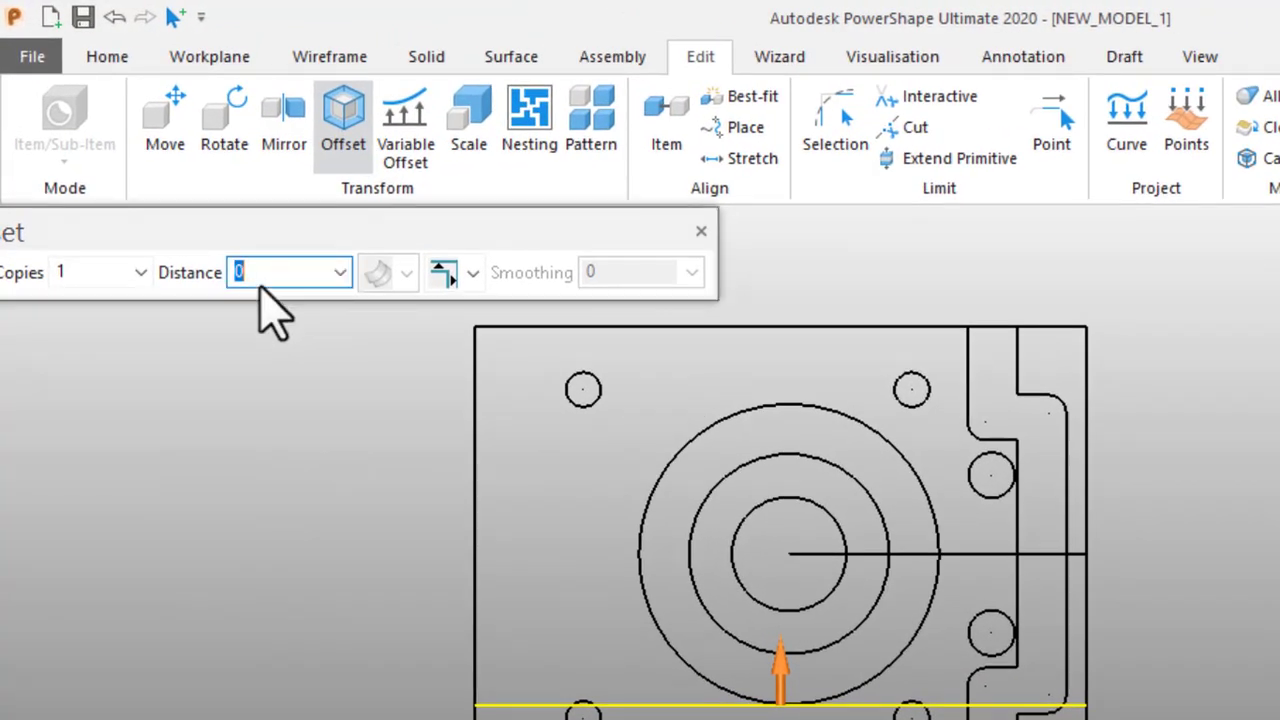
type("5")
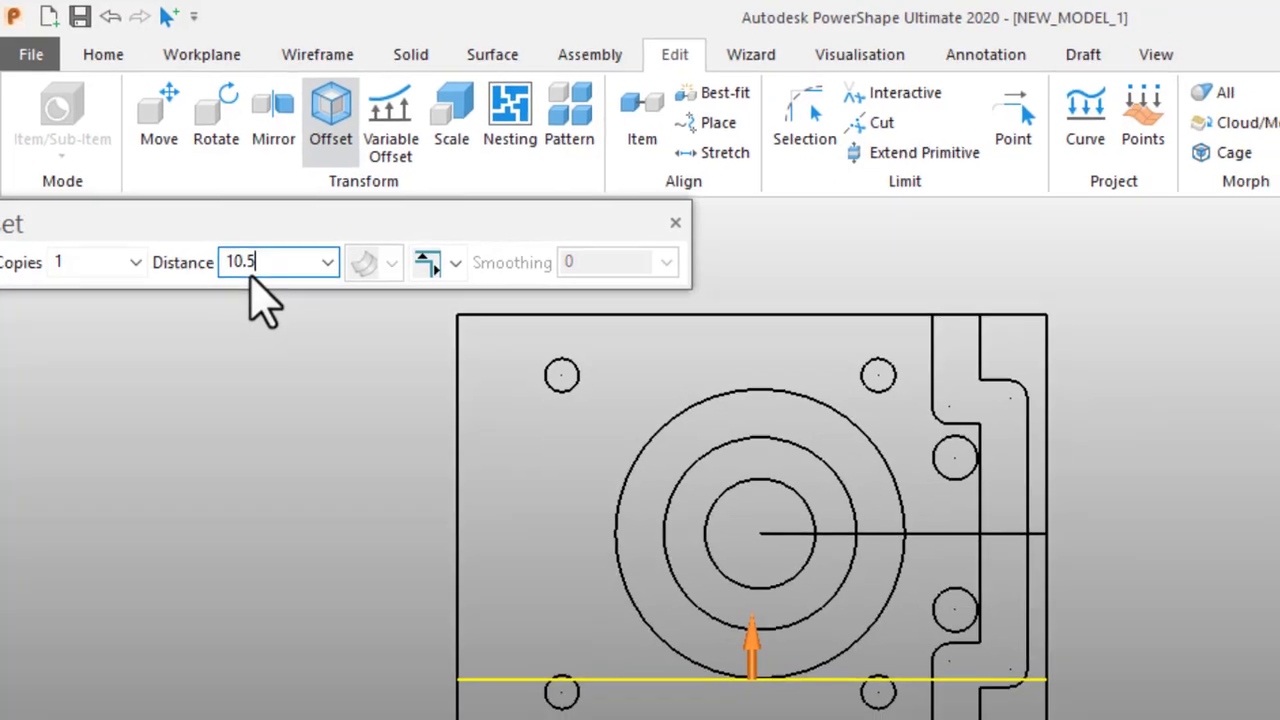
key("Return")
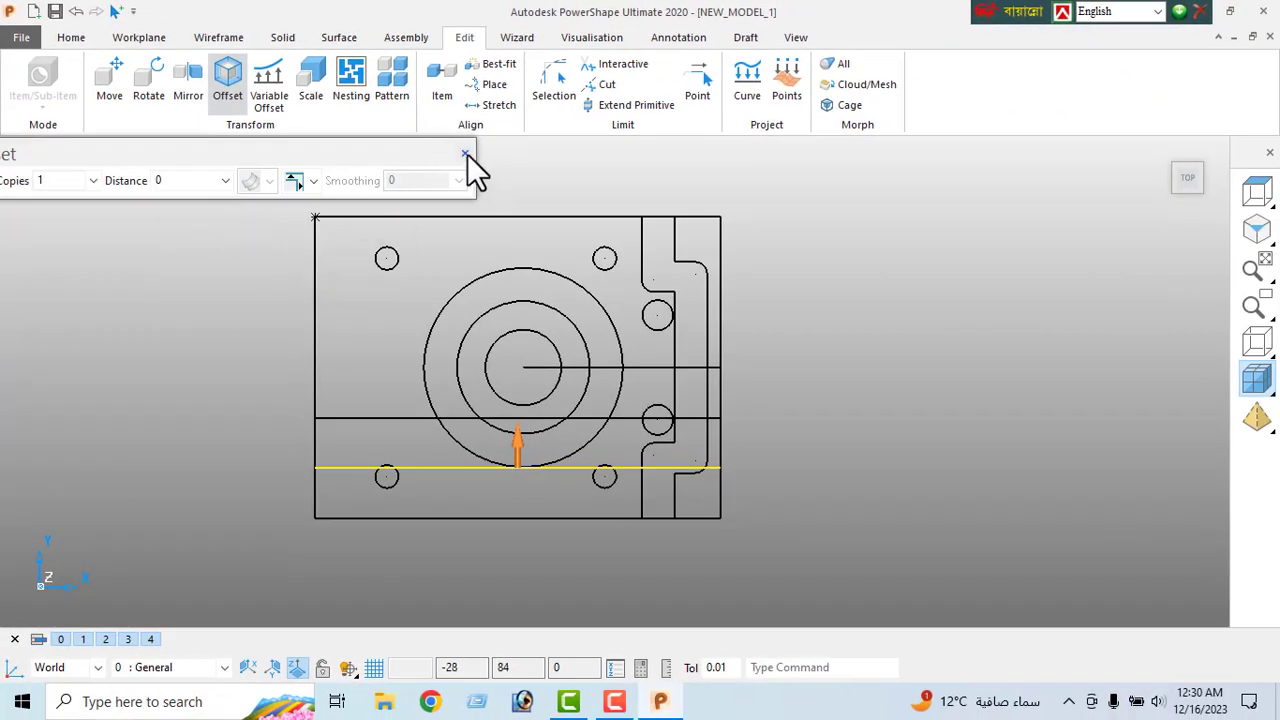
left_click(464, 153)
- Shorten the lower offset line to a length of 5.25, starting from the rectangle's left edge
double_click(347, 469)
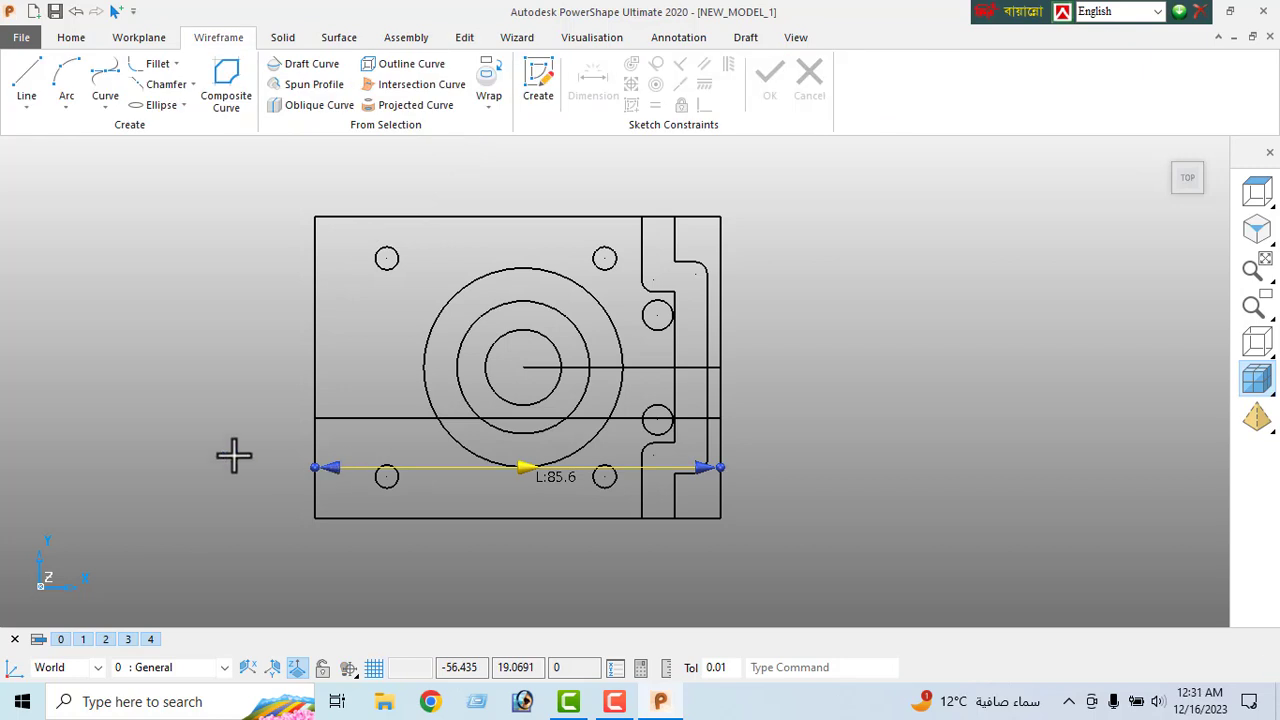
left_click(340, 80)
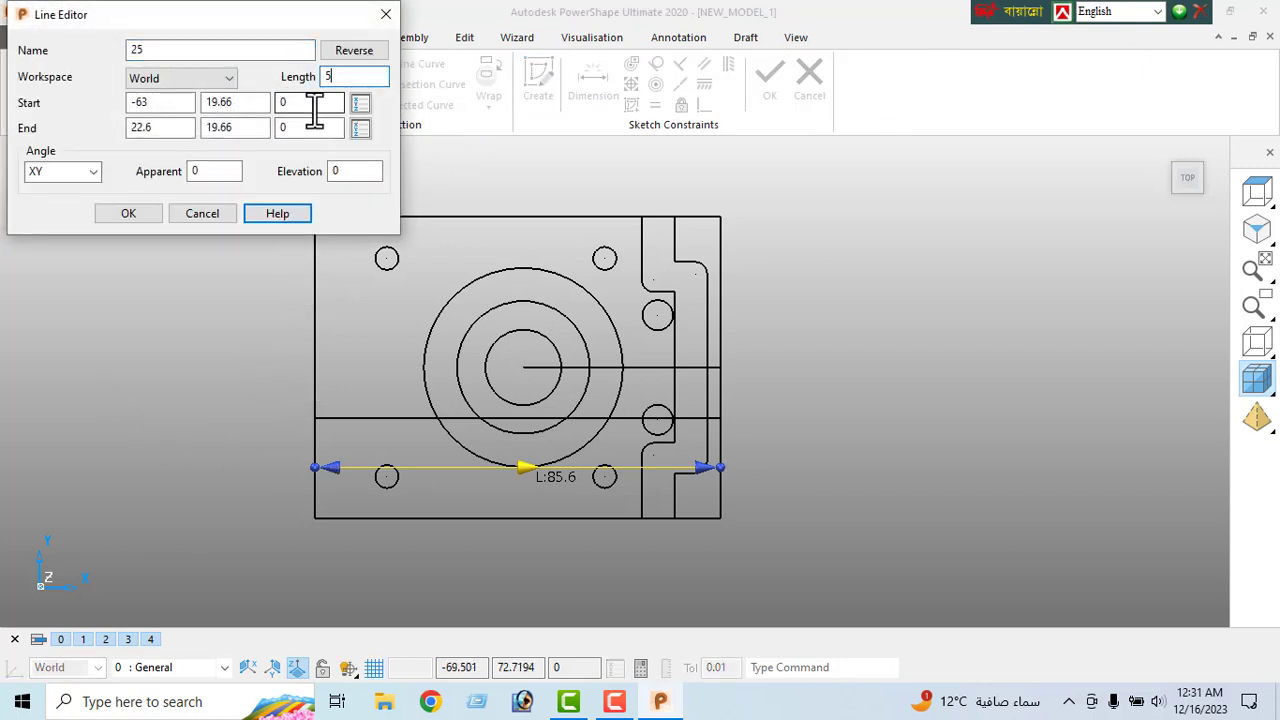
type("5.25")
key("Return")
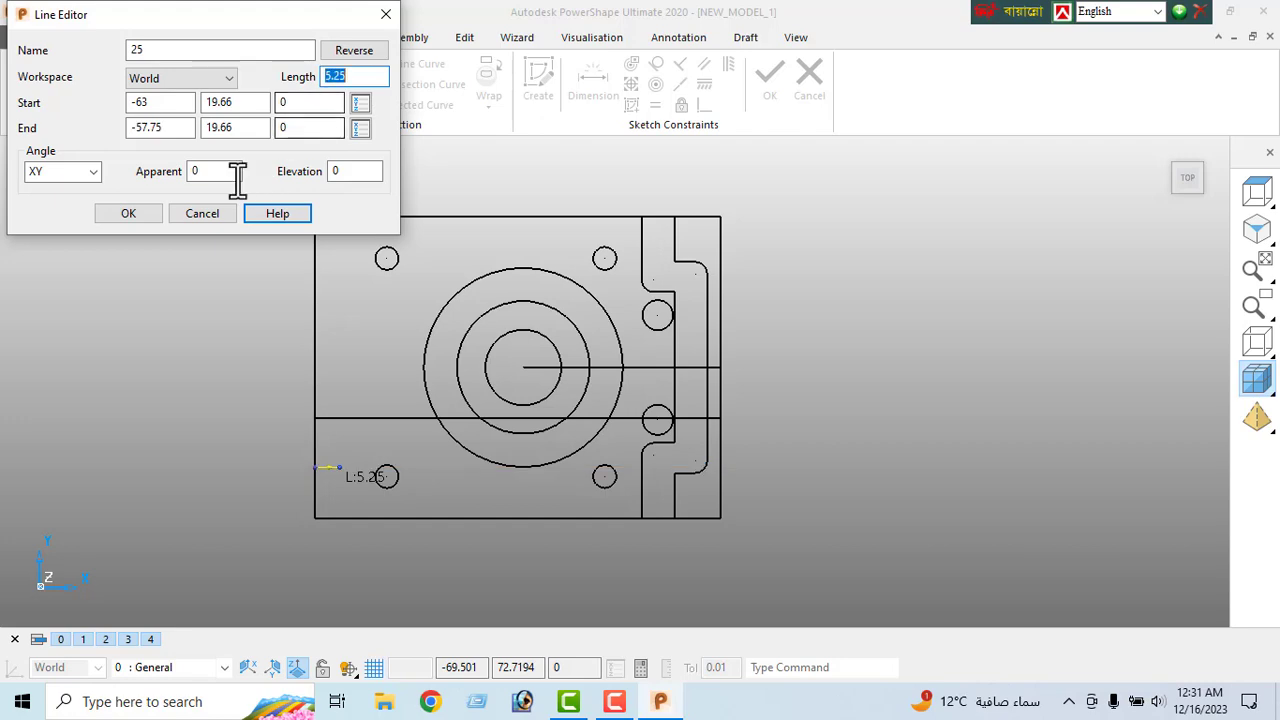
left_click(128, 214)
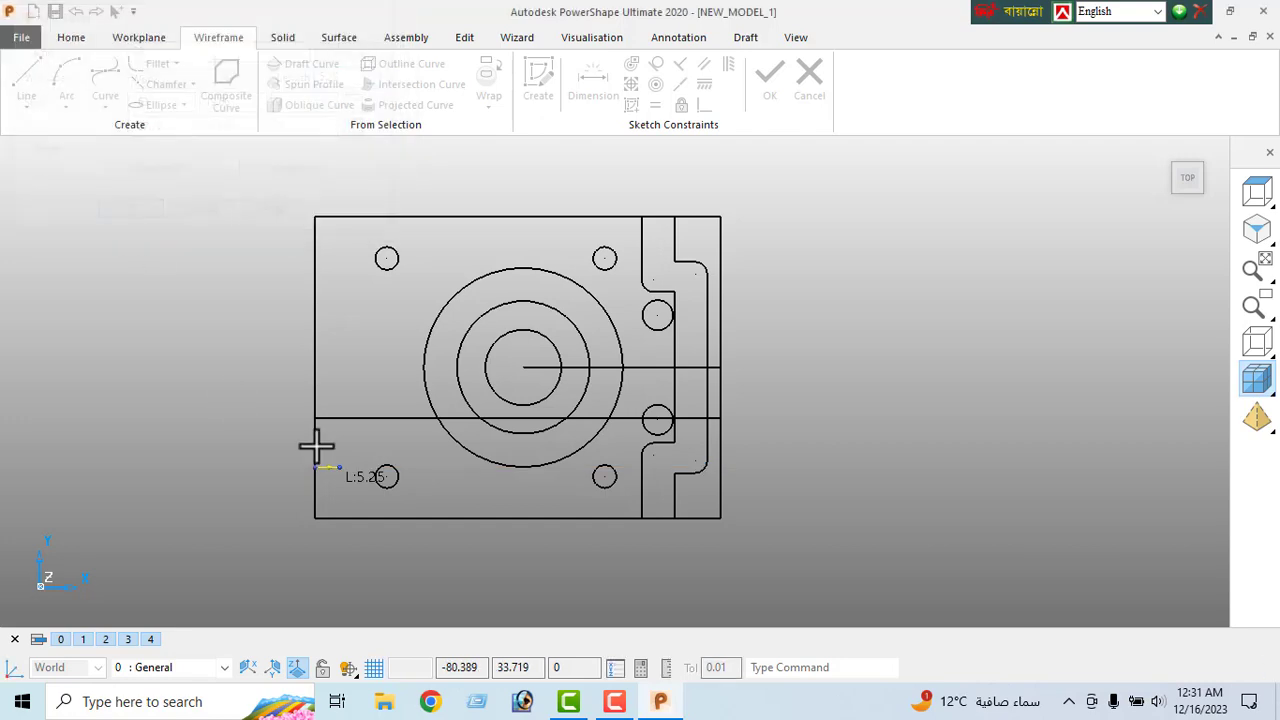
- Shorten the upper offset line to a length of 5.25 from the rectangle's left edge
left_click(391, 417)
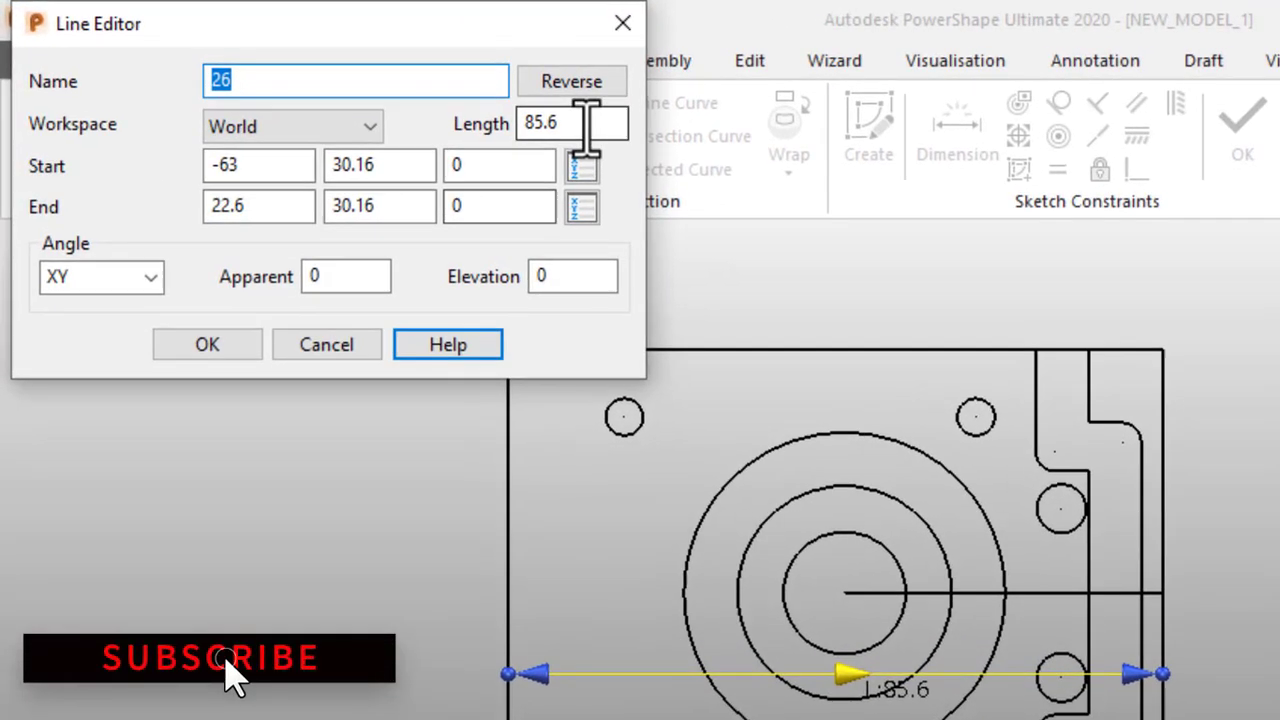
left_click(363, 80)
type("5.2")
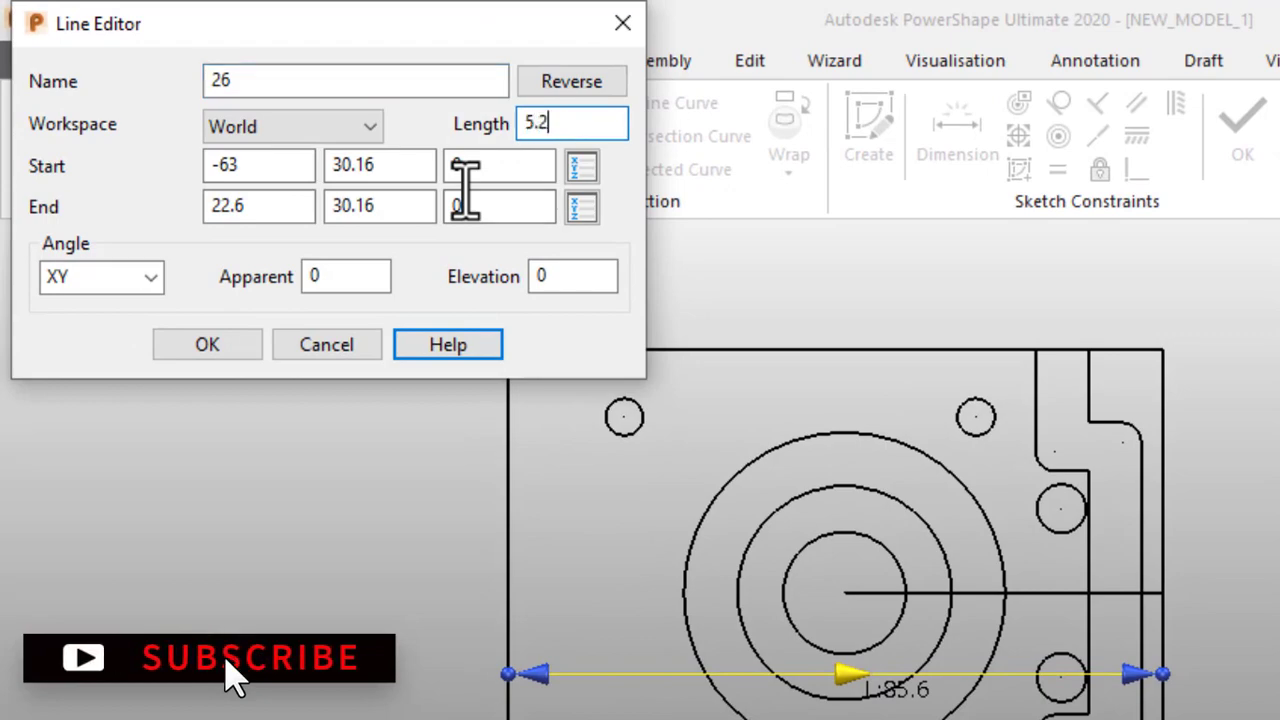
type("5")
key("Return")
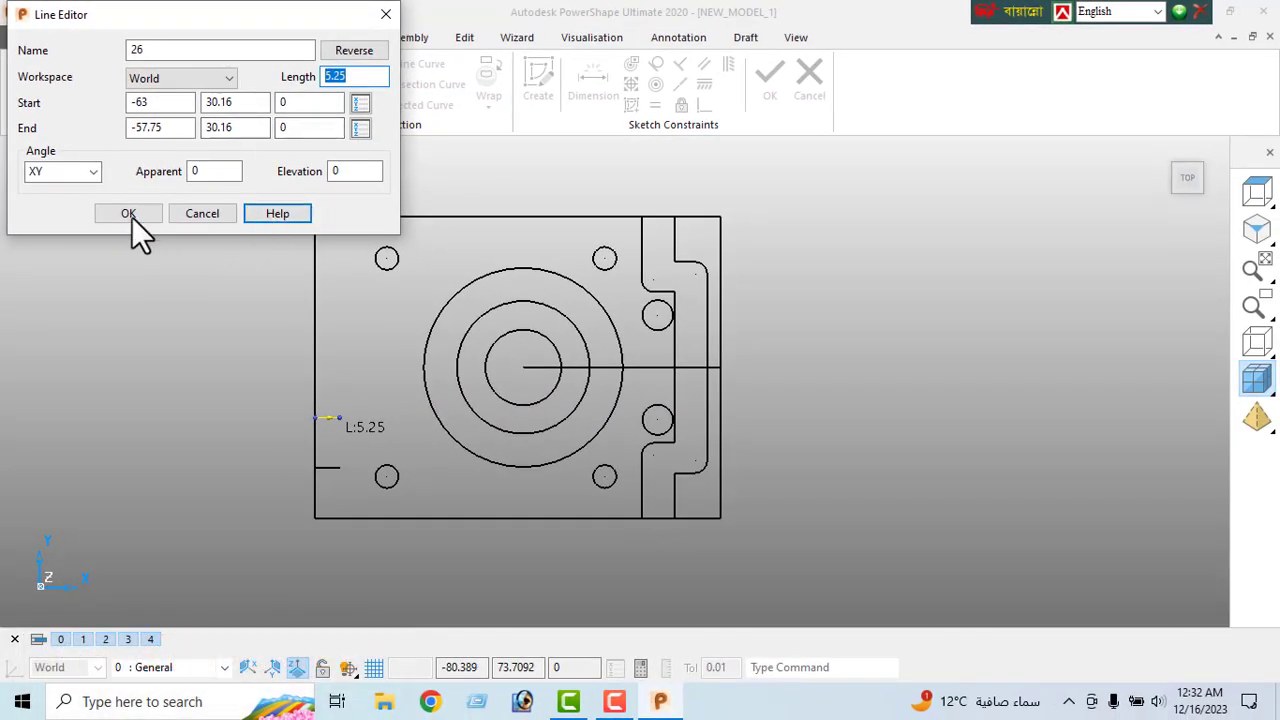
left_click(126, 209)
- Join the free ends of the two short lines with an outward-bulging arc of radius 5.25
left_click(57, 78)
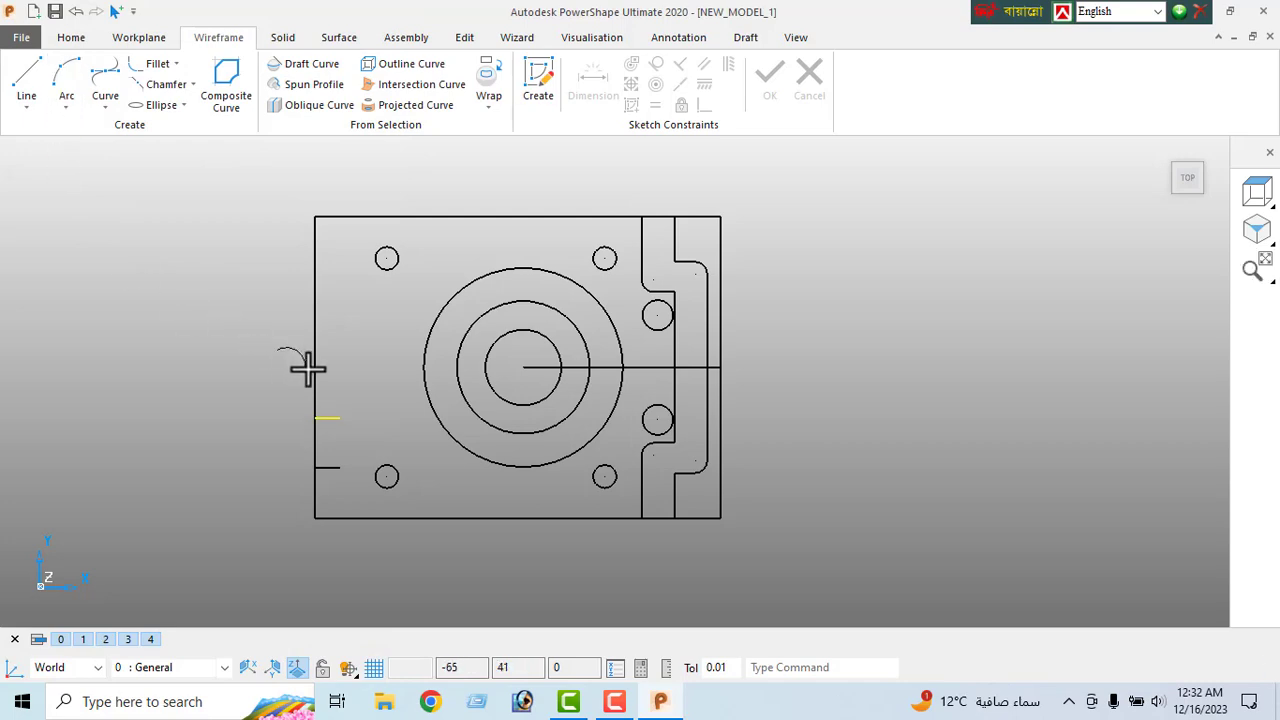
left_click(340, 418)
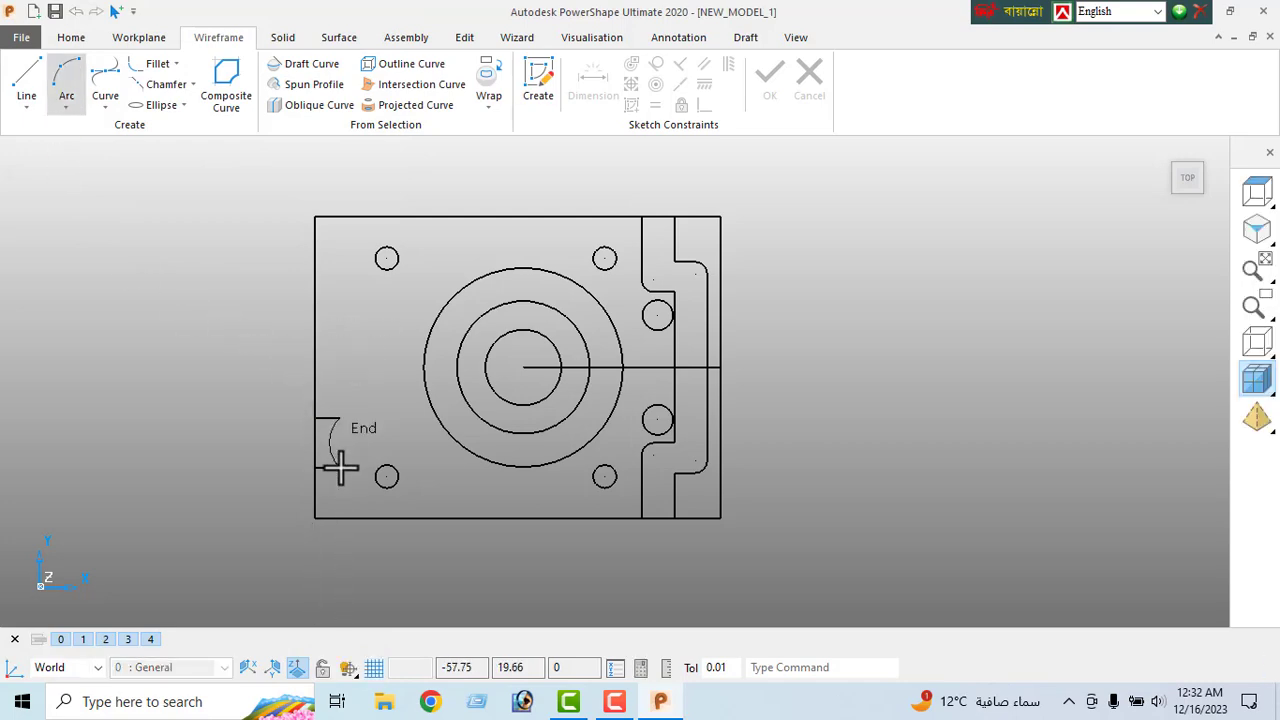
left_click(340, 466)
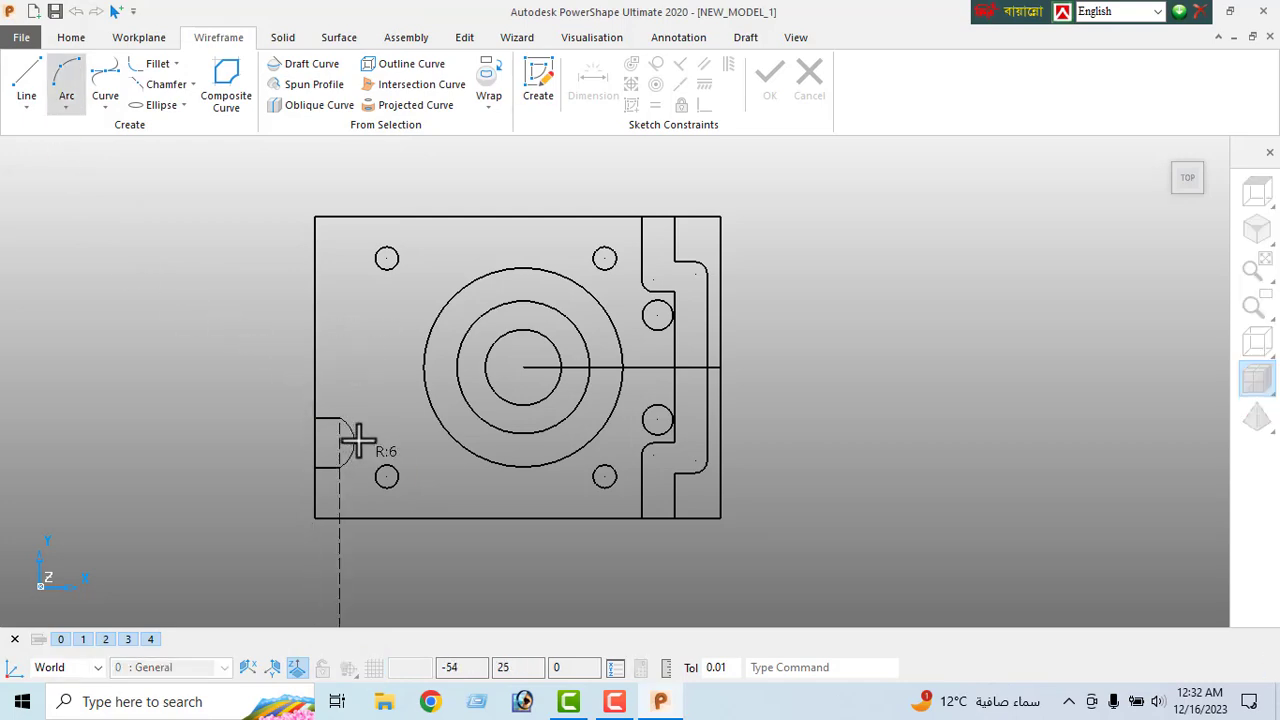
left_click(357, 441)
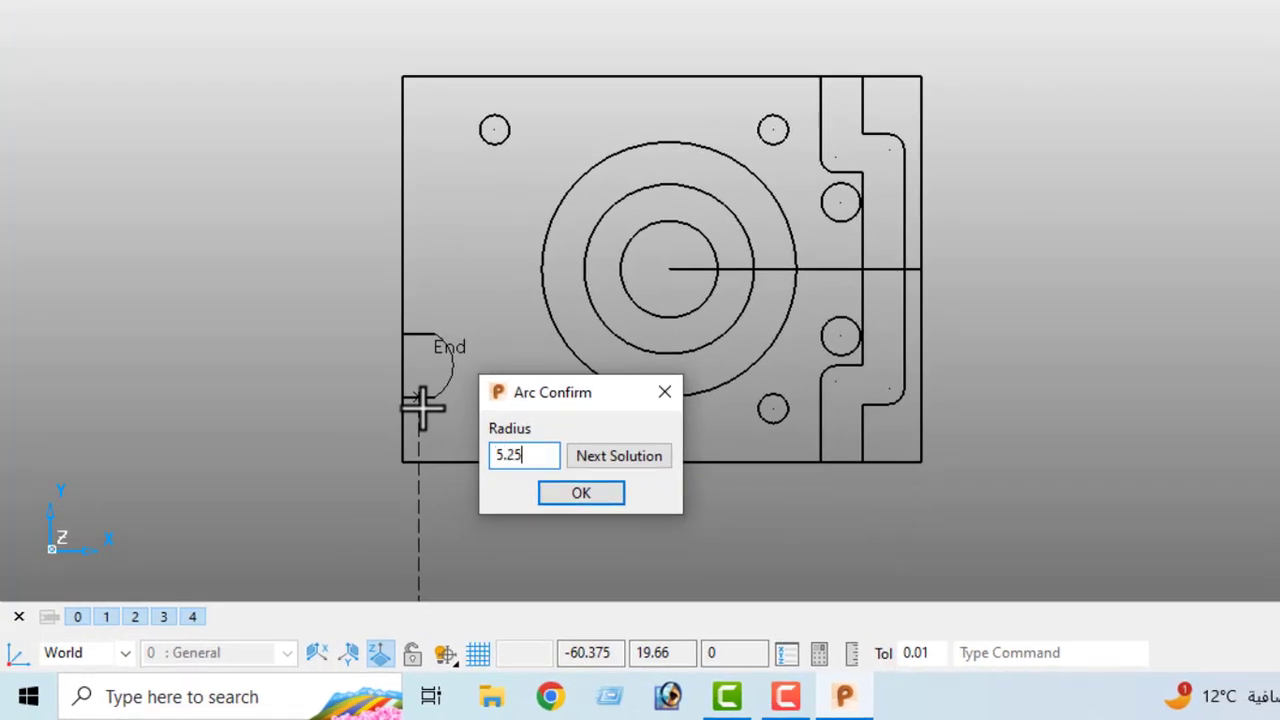
key("Return")
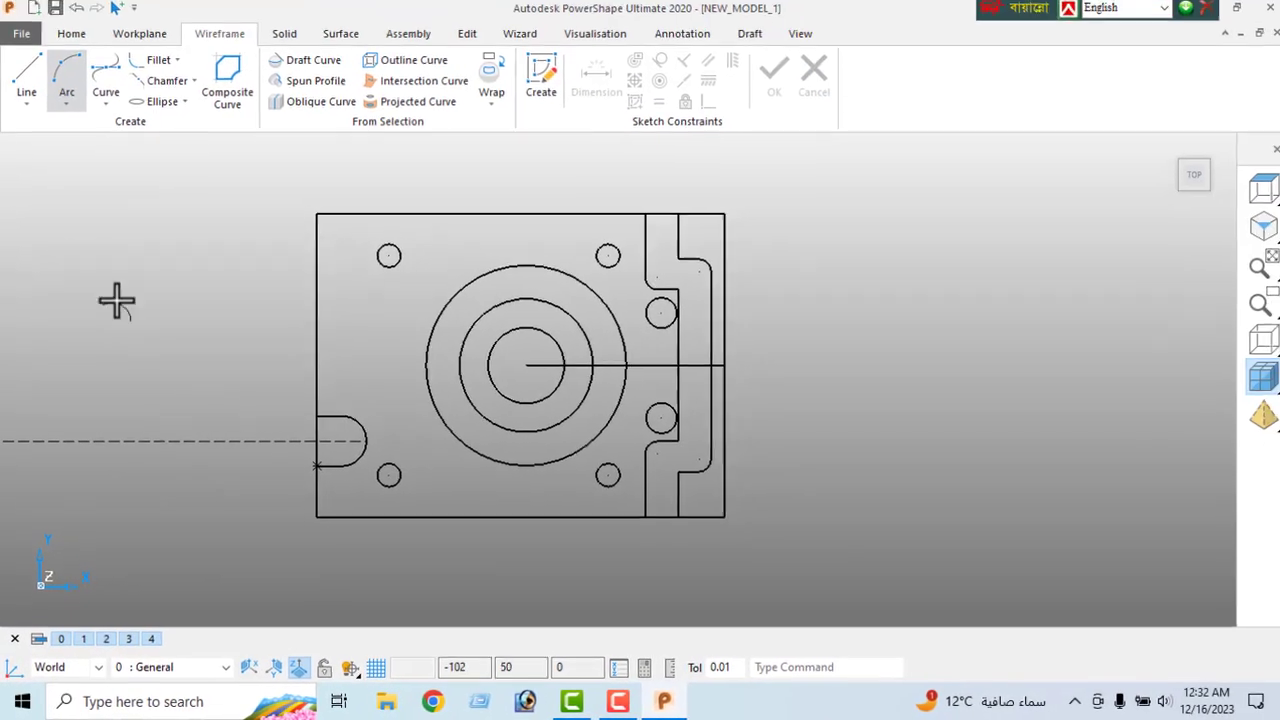
right_click(146, 180)
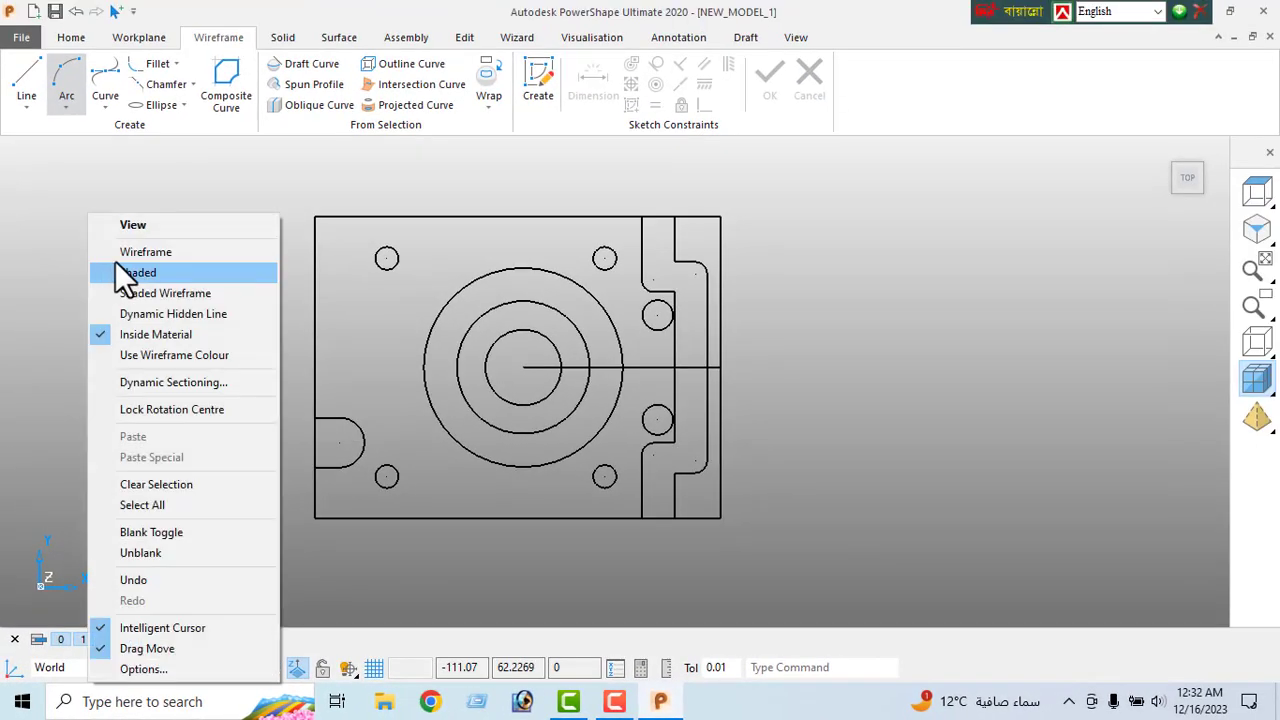
left_click(138, 231)
- Mirror a copy of the slot's two lines and arc about the rectangle's horizontal centre line
left_click_drag(328, 404, 361, 488)
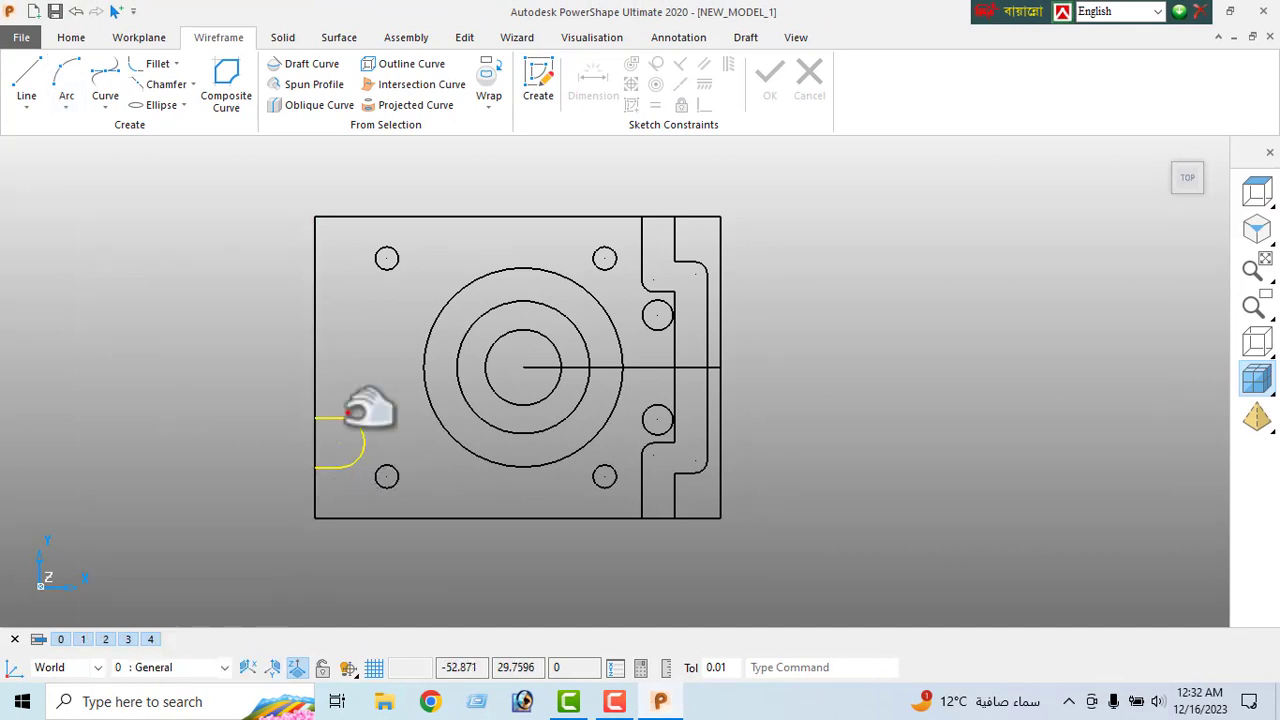
left_click(464, 38)
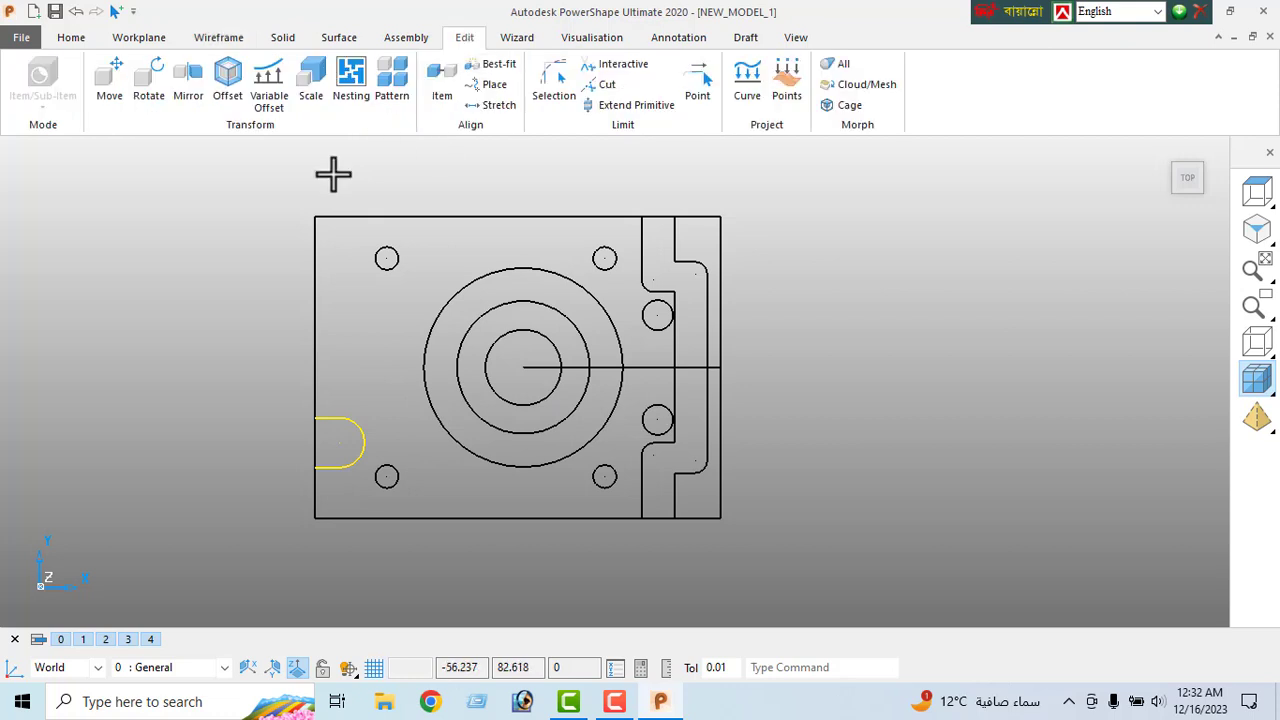
left_click(191, 90)
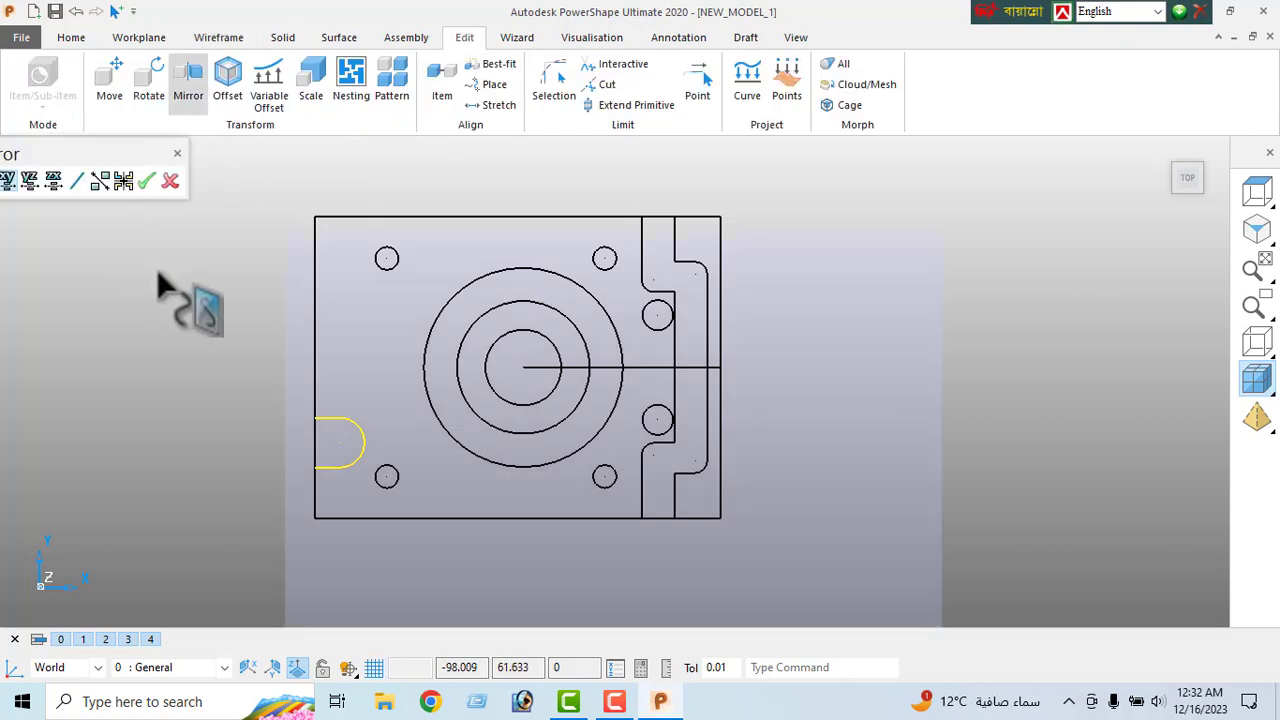
left_click(99, 180)
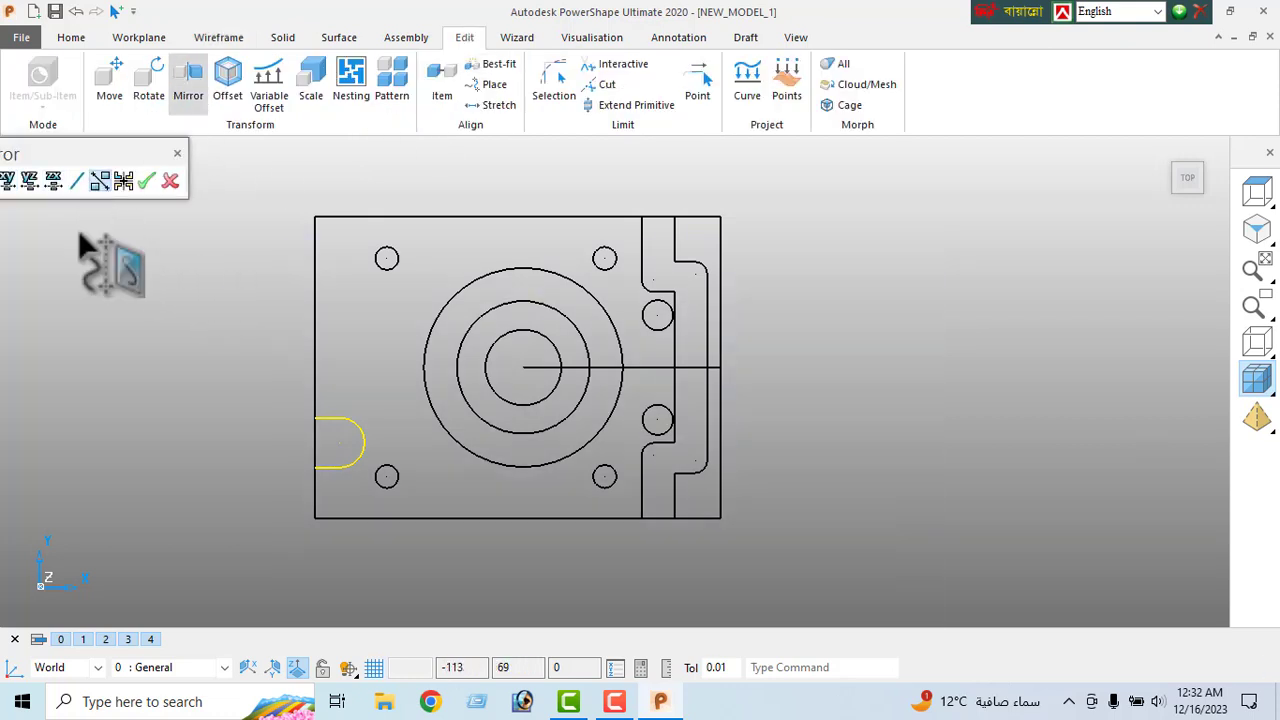
left_click(652, 368)
left_click(589, 367)
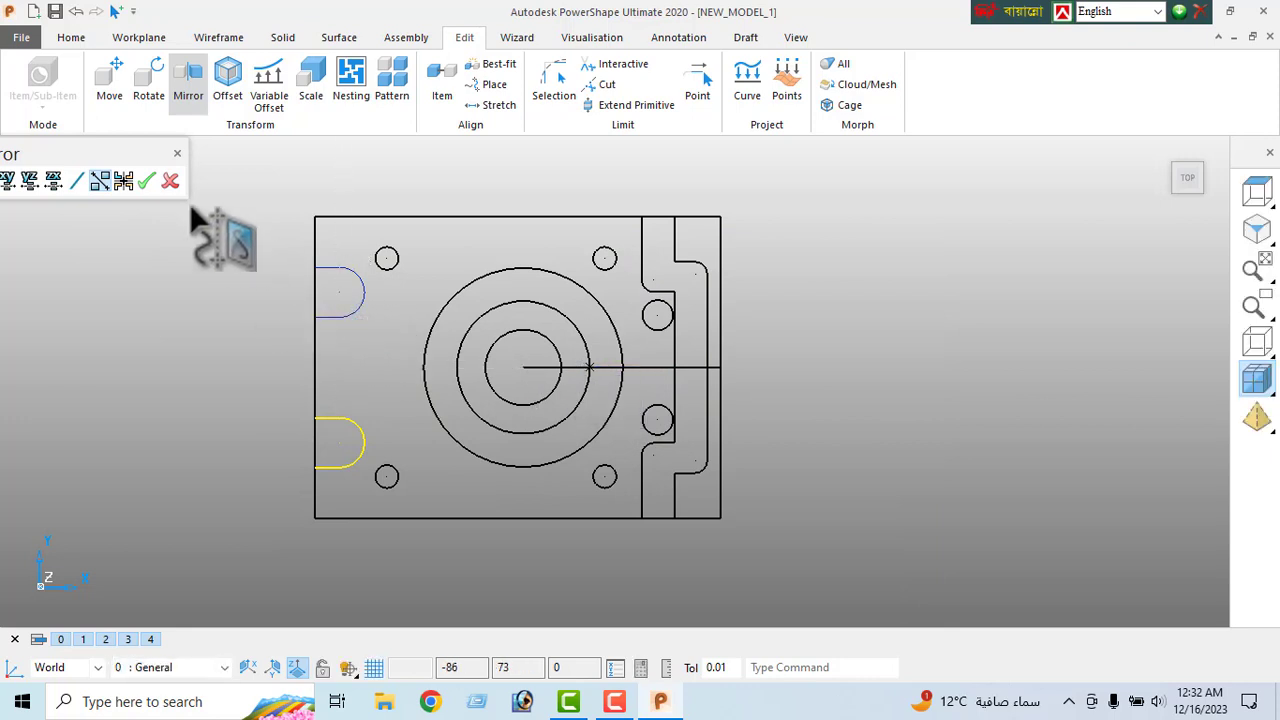
left_click(146, 180)
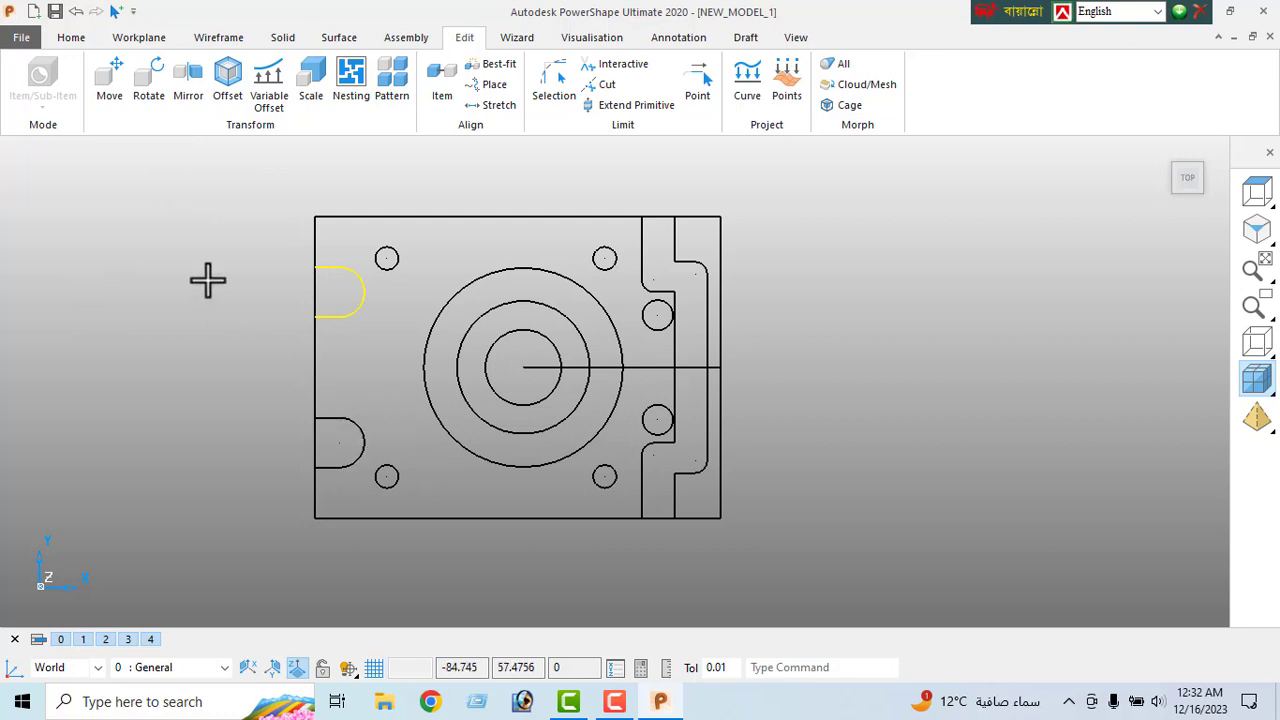
- Draw a full circle of radius 10 centred on the arc centre of the lower slot
left_click(214, 38)
left_click(66, 104)
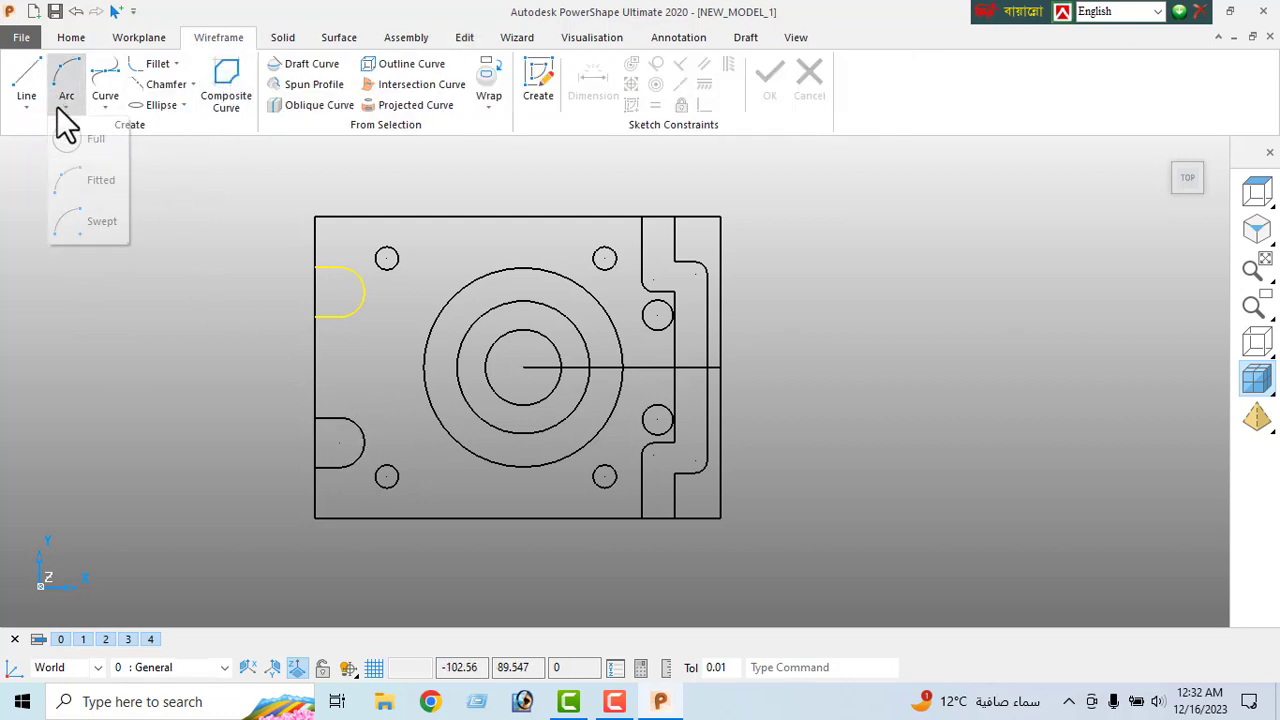
left_click(75, 139)
left_click(338, 443)
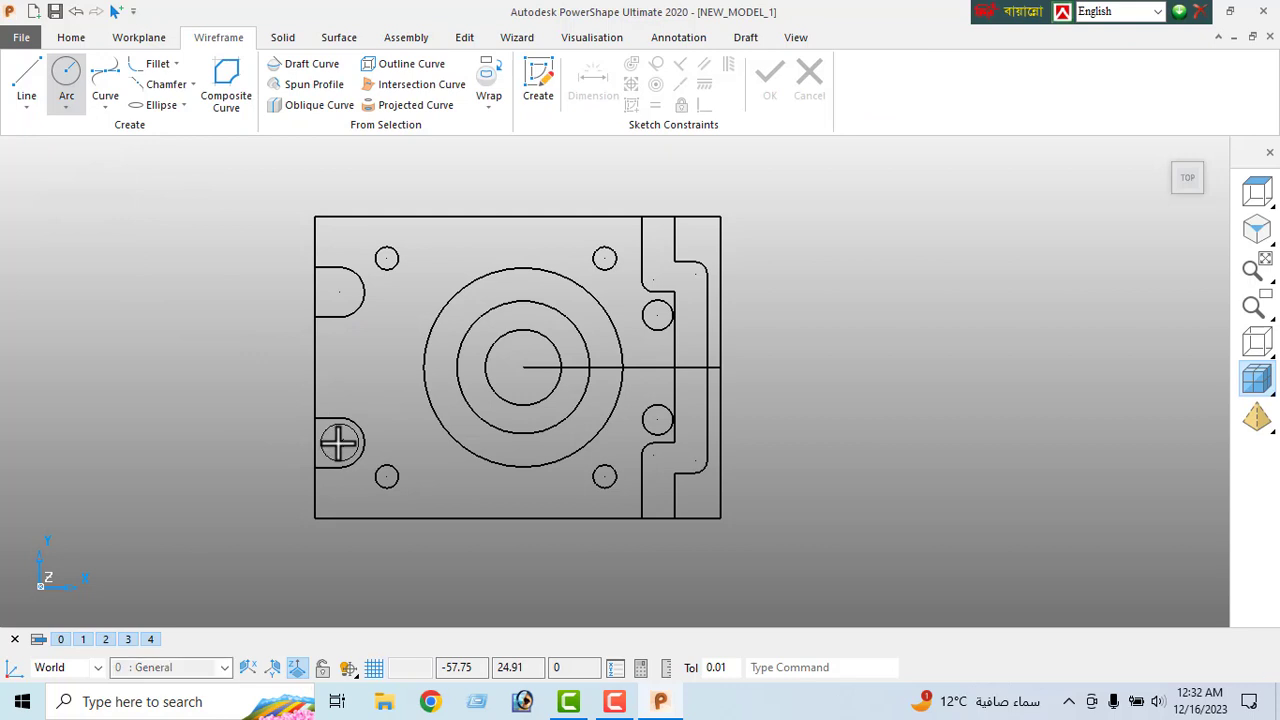
right_click(112, 306)
left_click(166, 228)
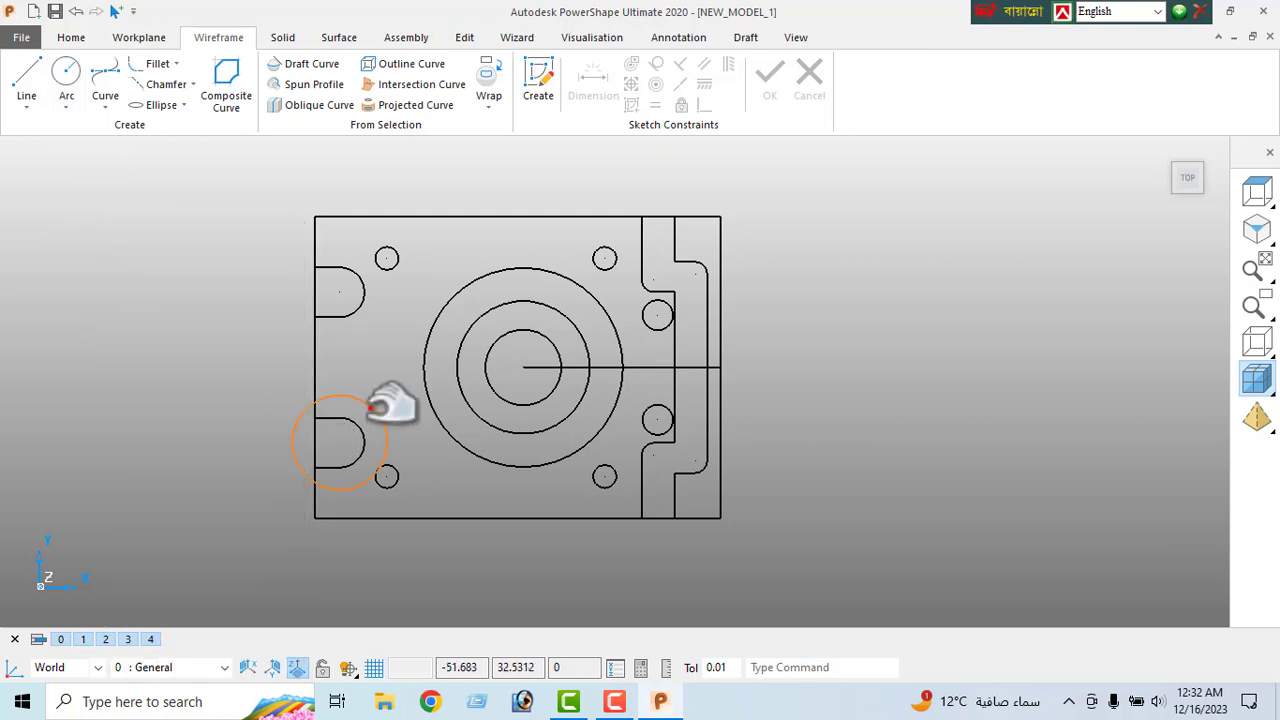
- Define the circle in the lower slot by diameter and set it to 6.4
double_click(369, 406)
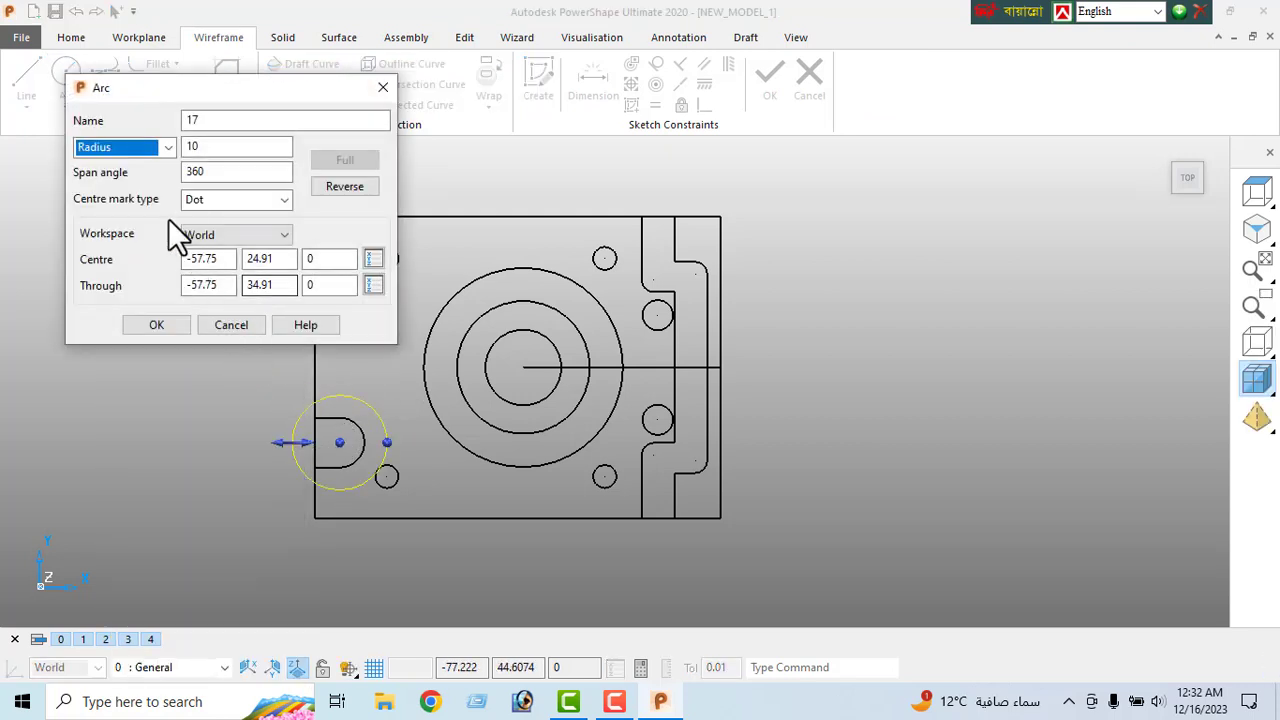
left_click(167, 147)
left_click(147, 180)
double_click(214, 147)
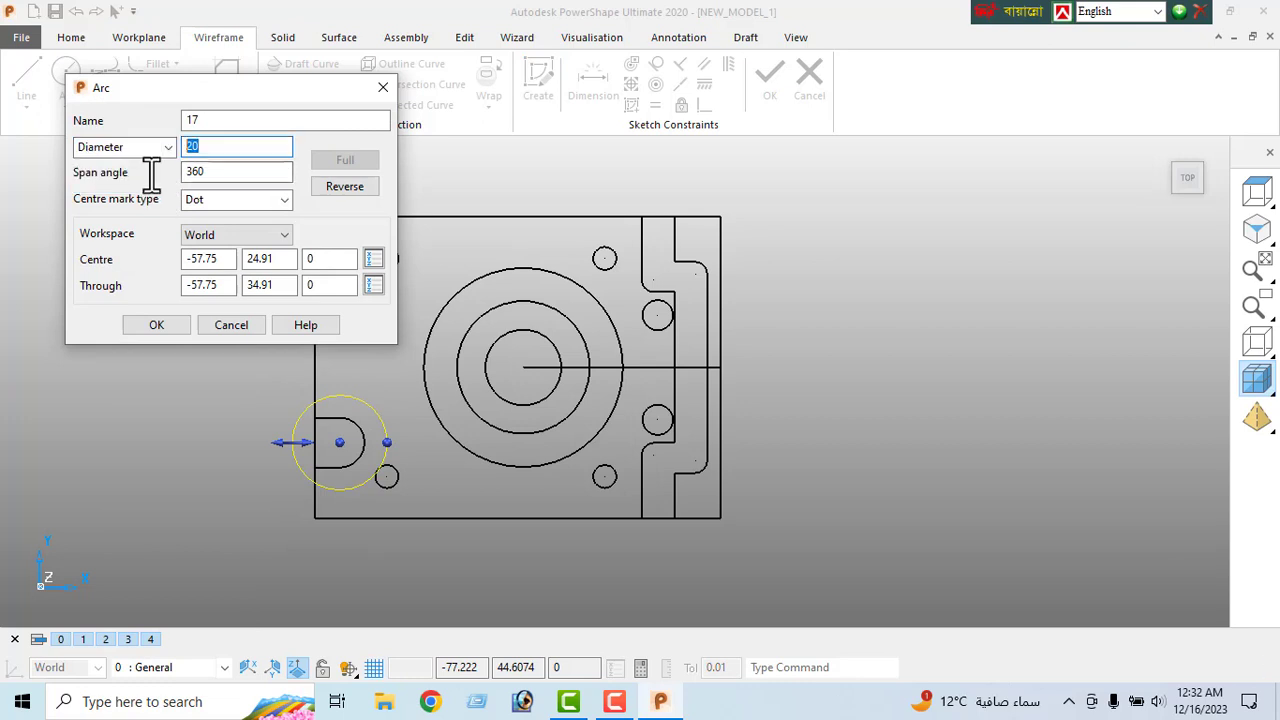
type("6.4")
key("Return")
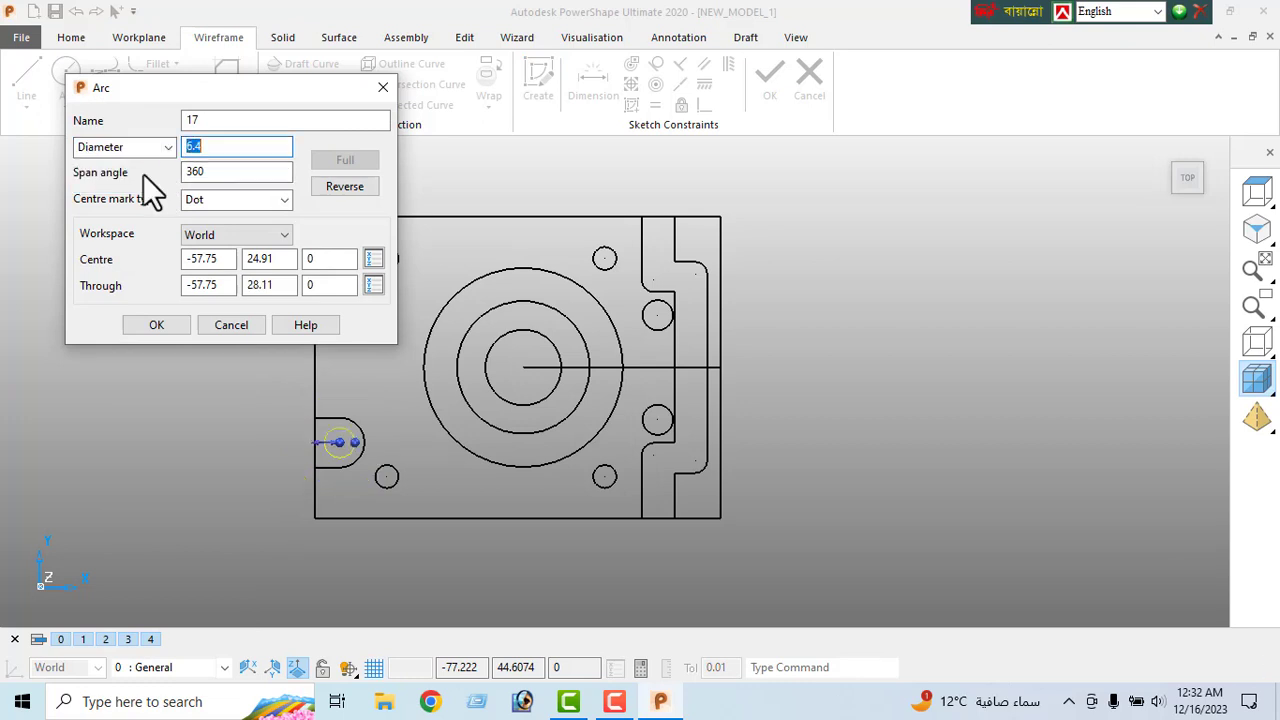
left_click(150, 325)
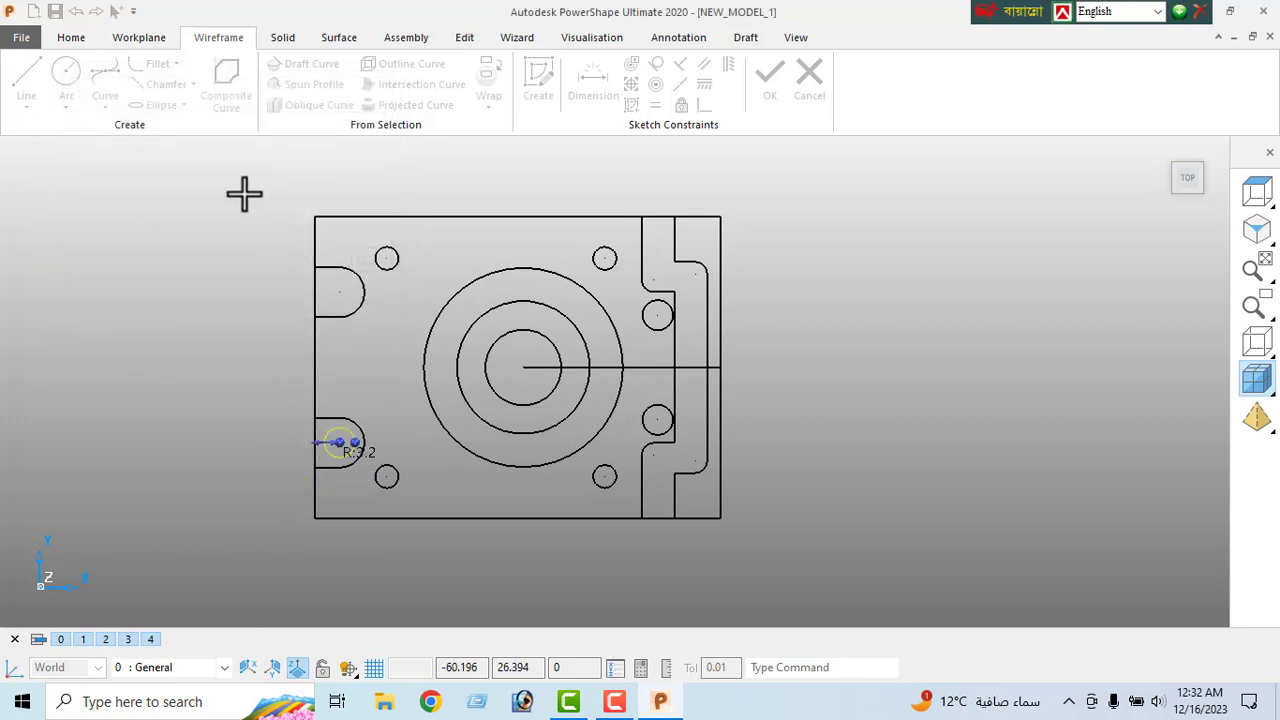
- Mirror a copy of the lower slot's circle about the horizontal centre line into the upper slot, and delete that centre line
left_click(464, 37)
left_click(188, 80)
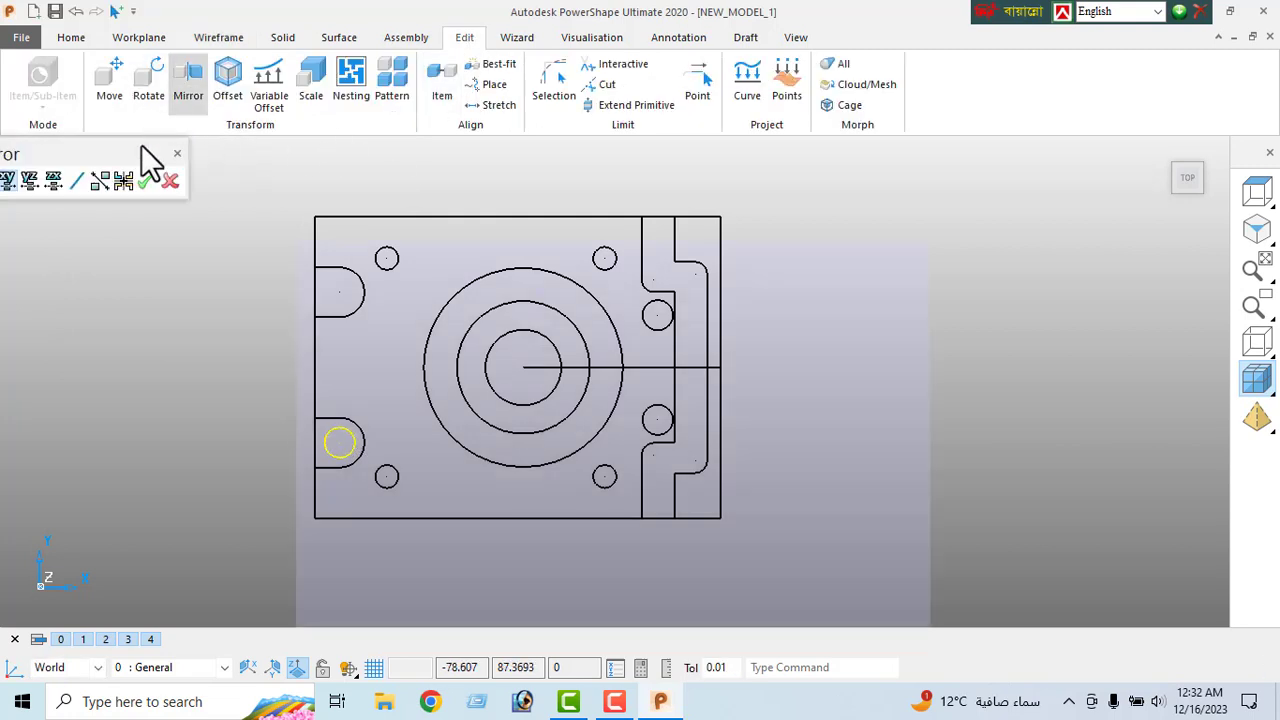
left_click(100, 180)
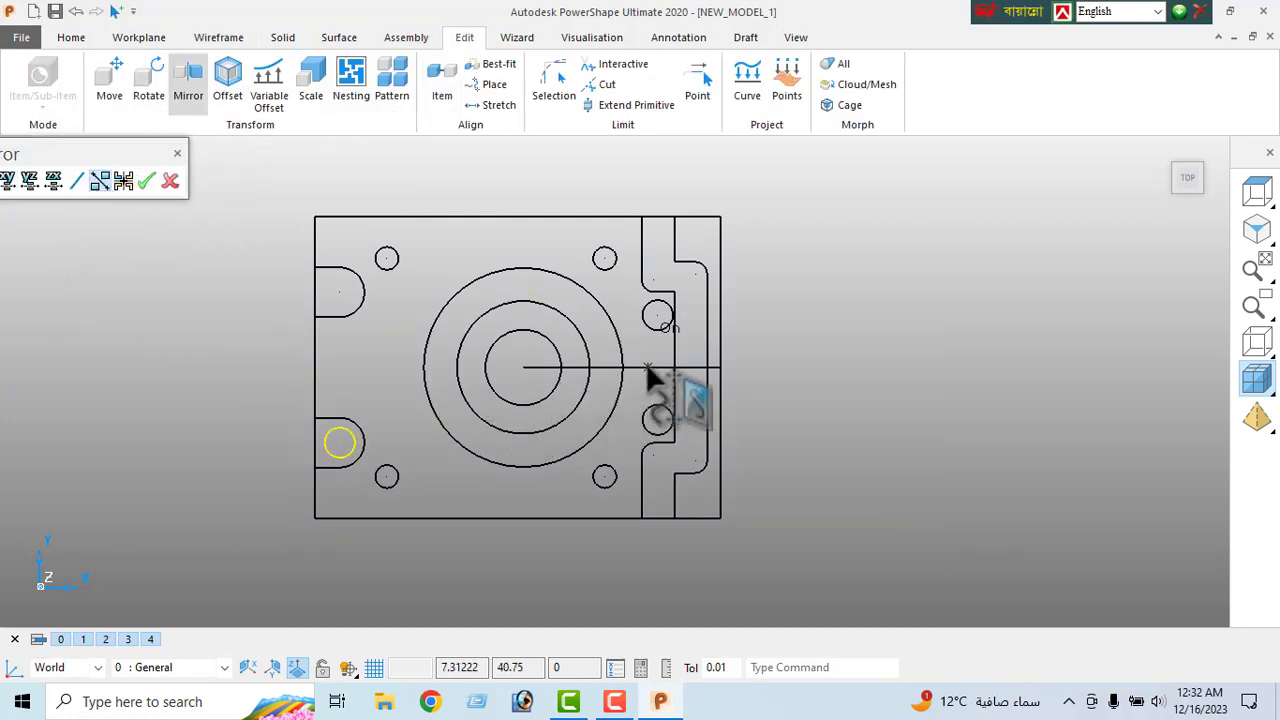
left_click(147, 181)
left_click(170, 181)
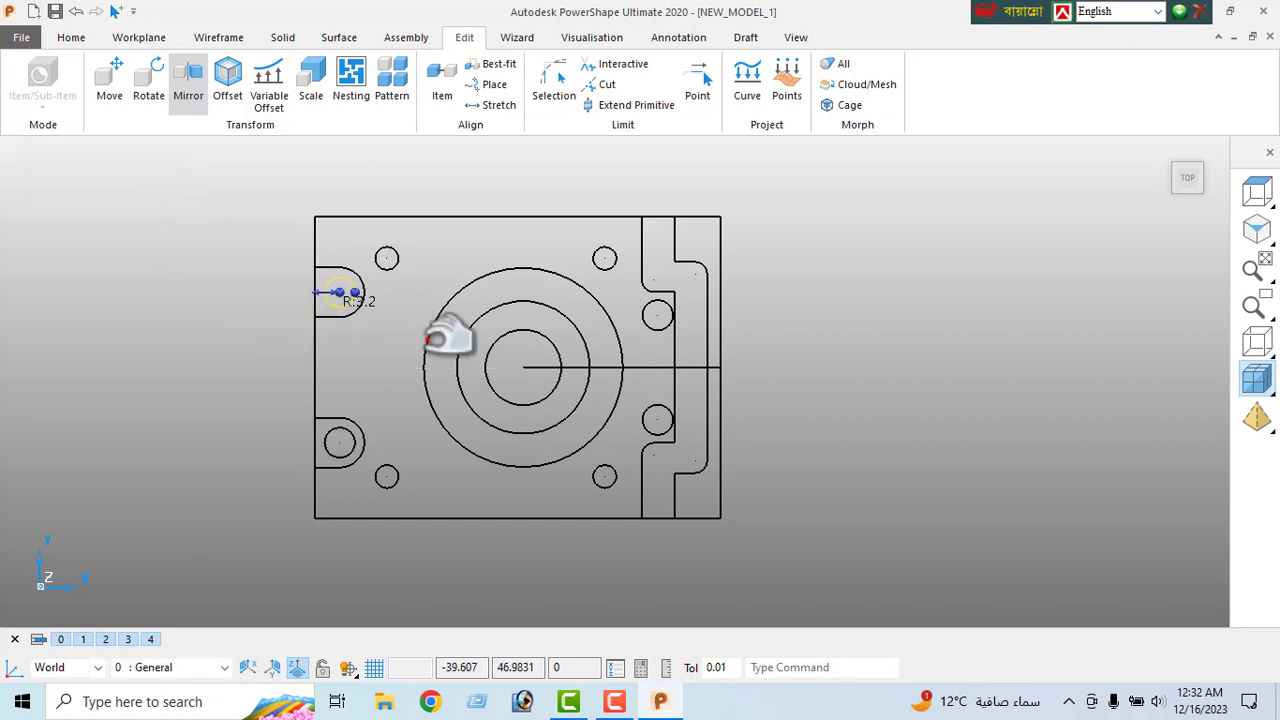
right_click(22, 214)
left_click(62, 224)
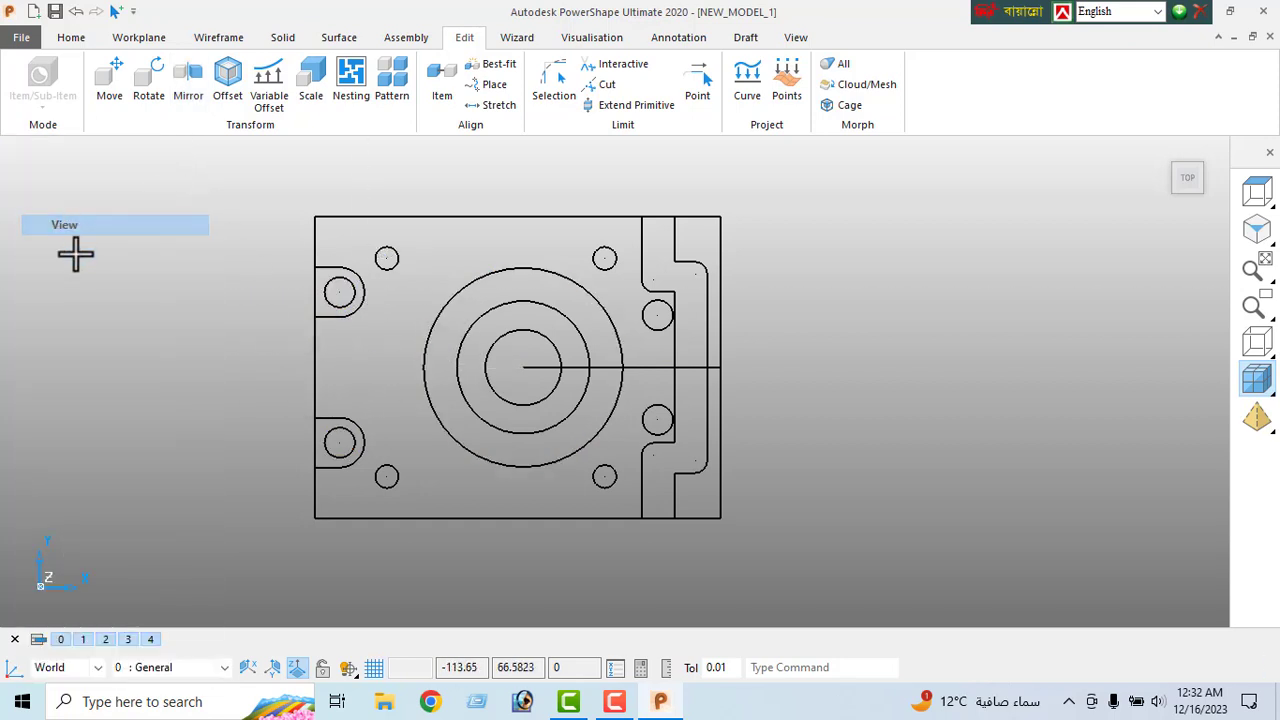
left_click(634, 370)
key("Delete")
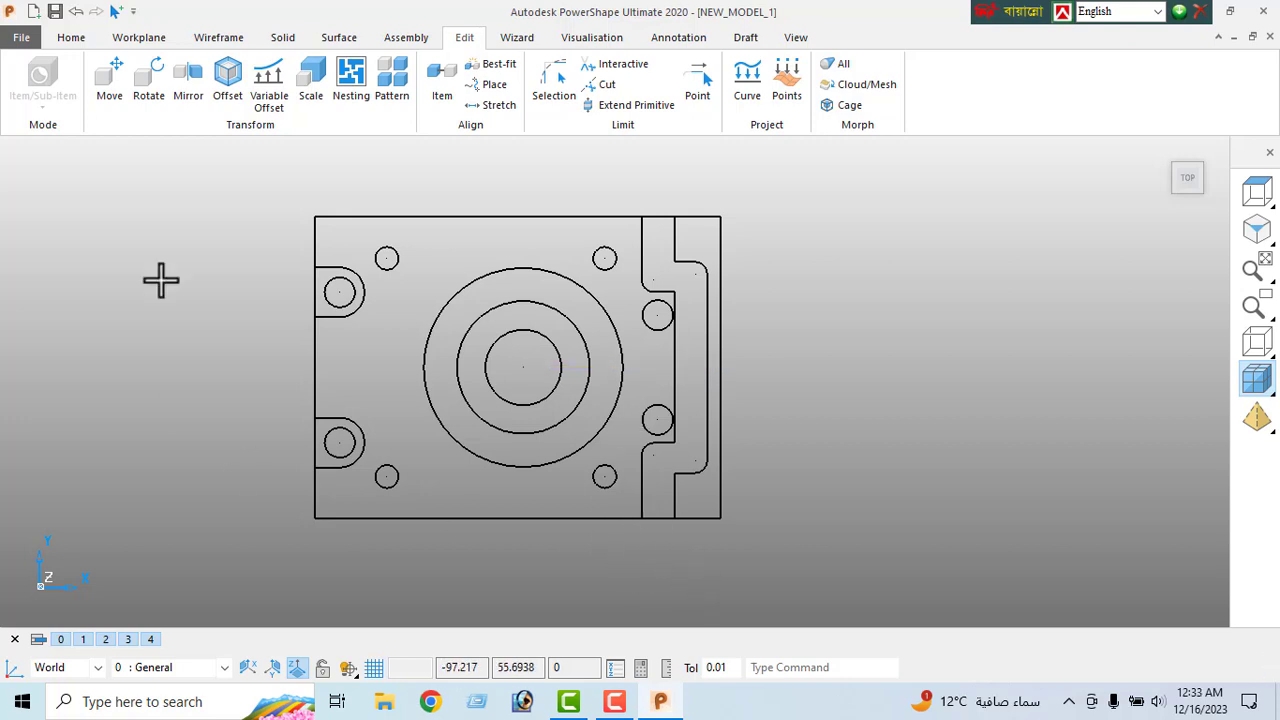
- Create a closed composite curve along the four sides of the outer rectangle
left_click(218, 40)
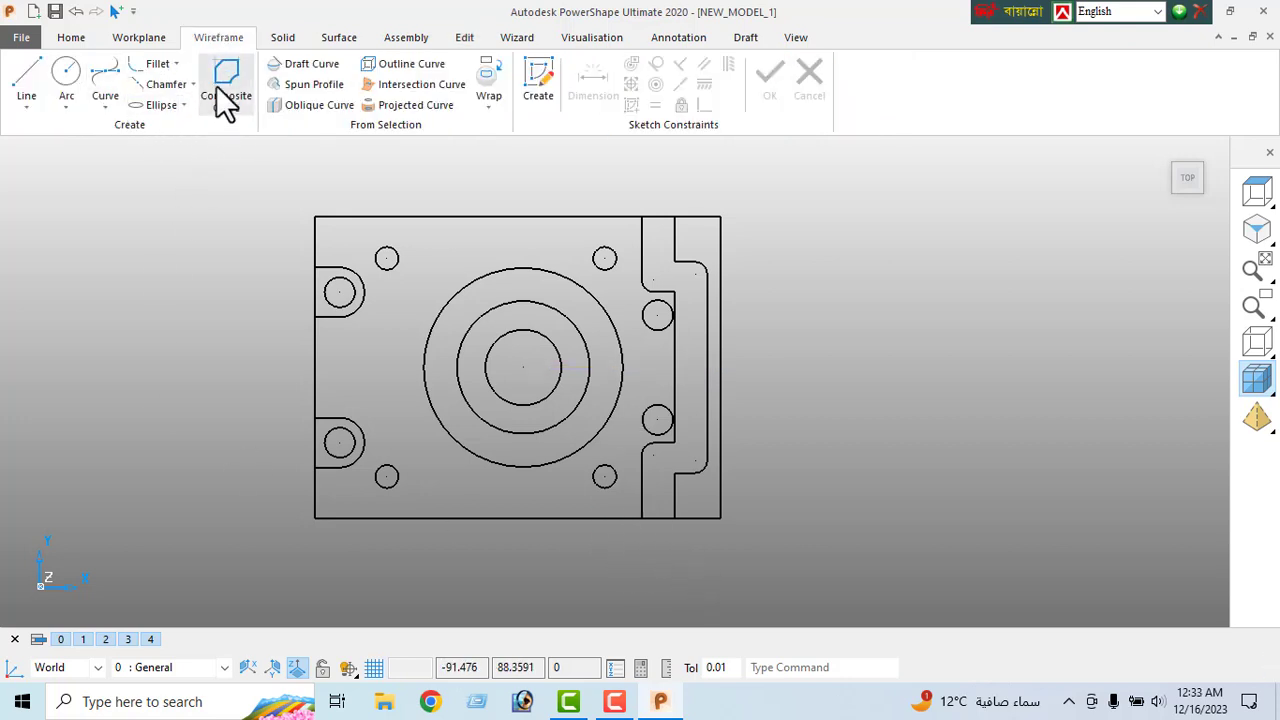
left_click(218, 88)
left_click_drag(392, 246, 262, 176)
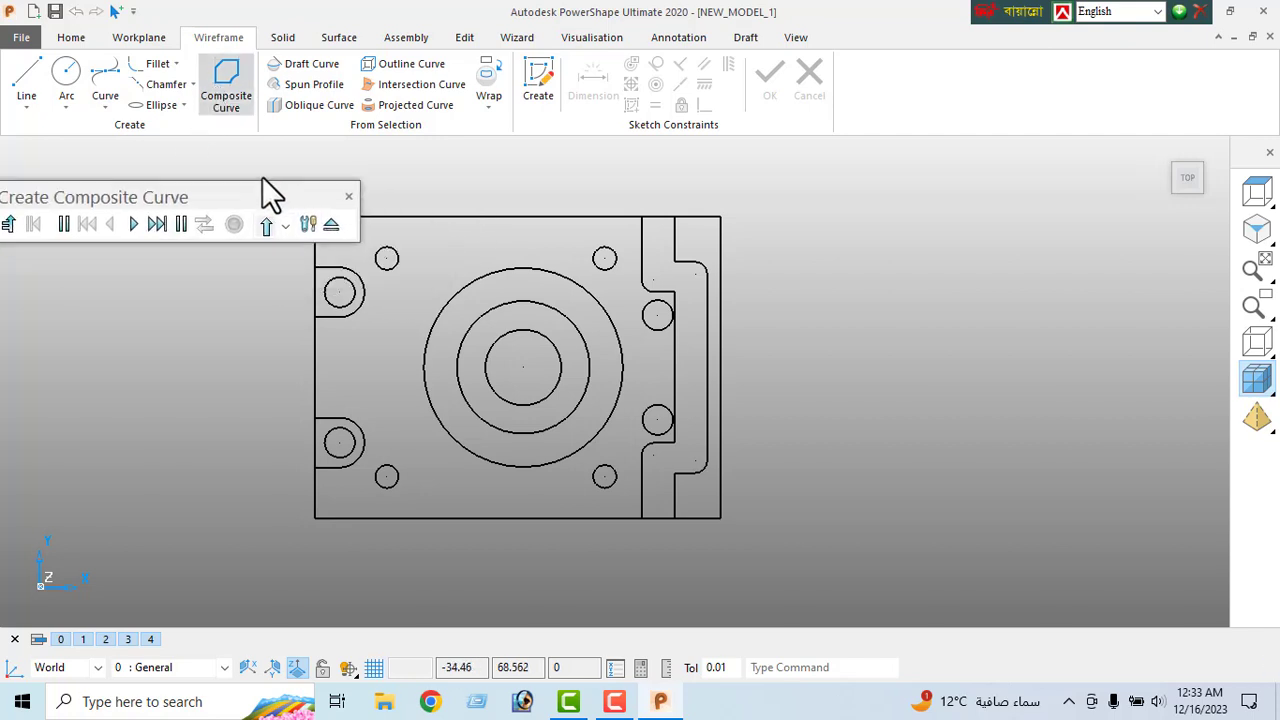
left_click(443, 217)
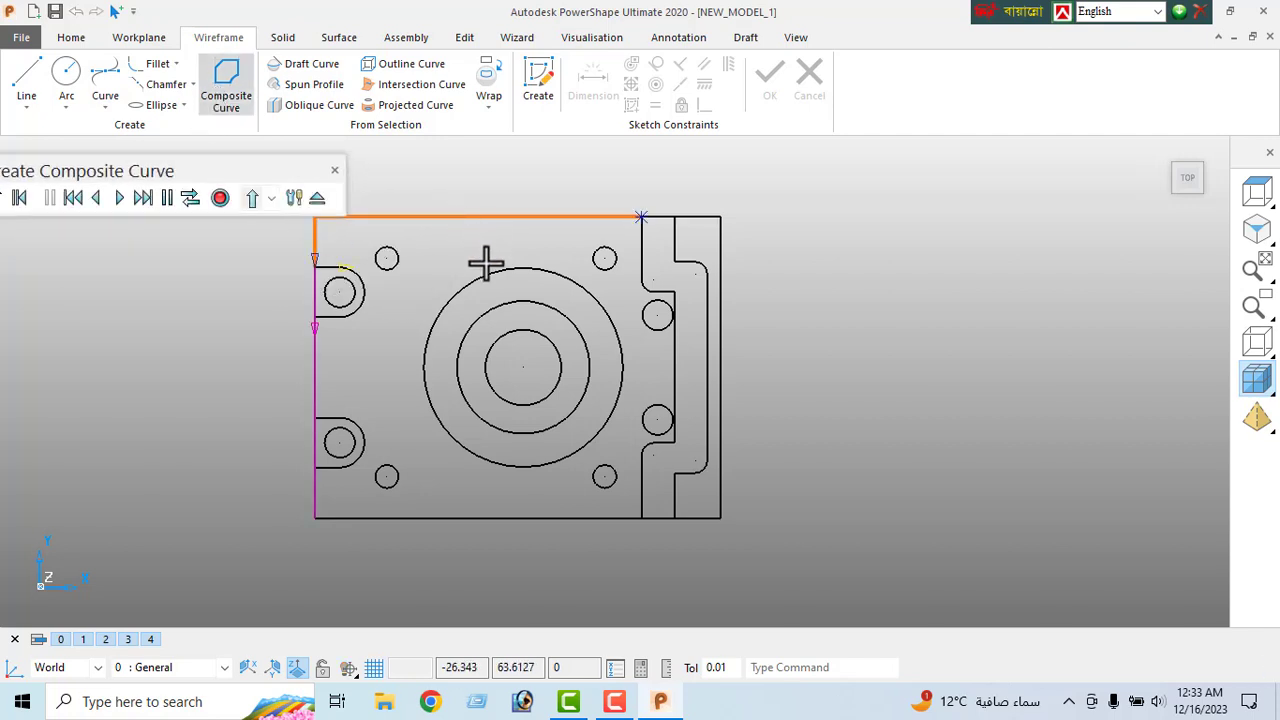
left_click(314, 330)
left_click(313, 376)
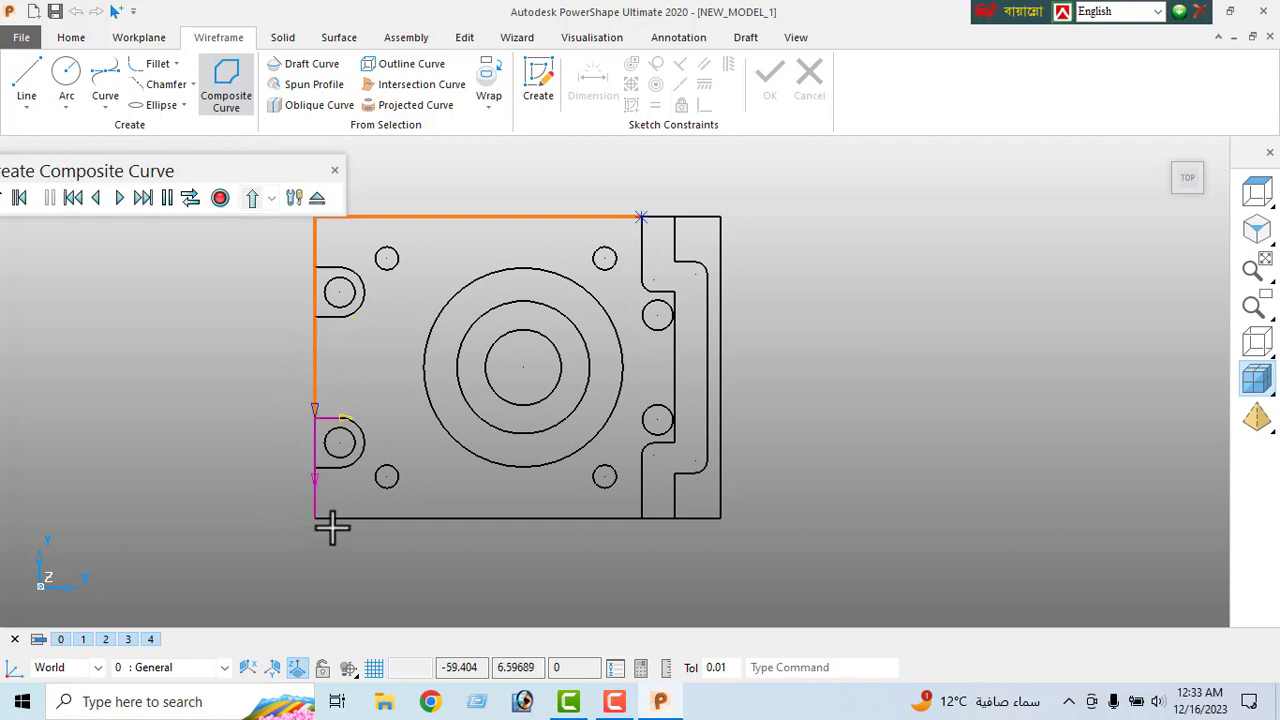
left_click(310, 515)
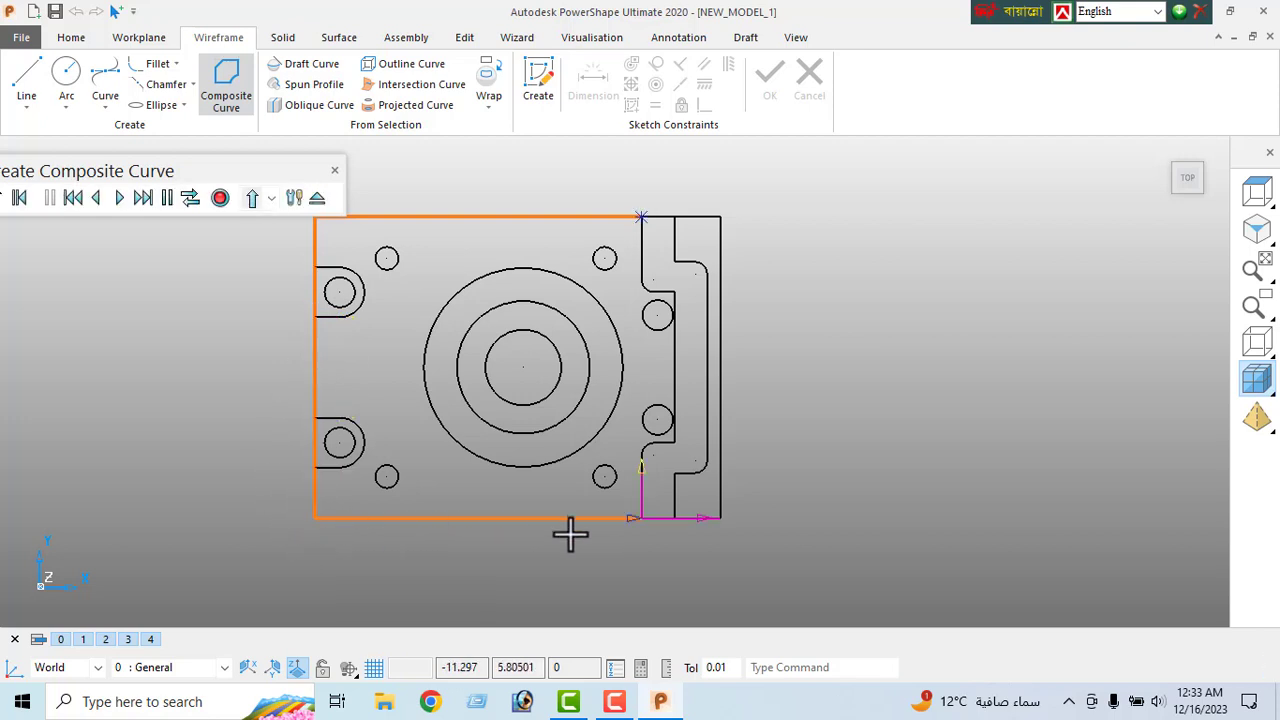
left_click(727, 436)
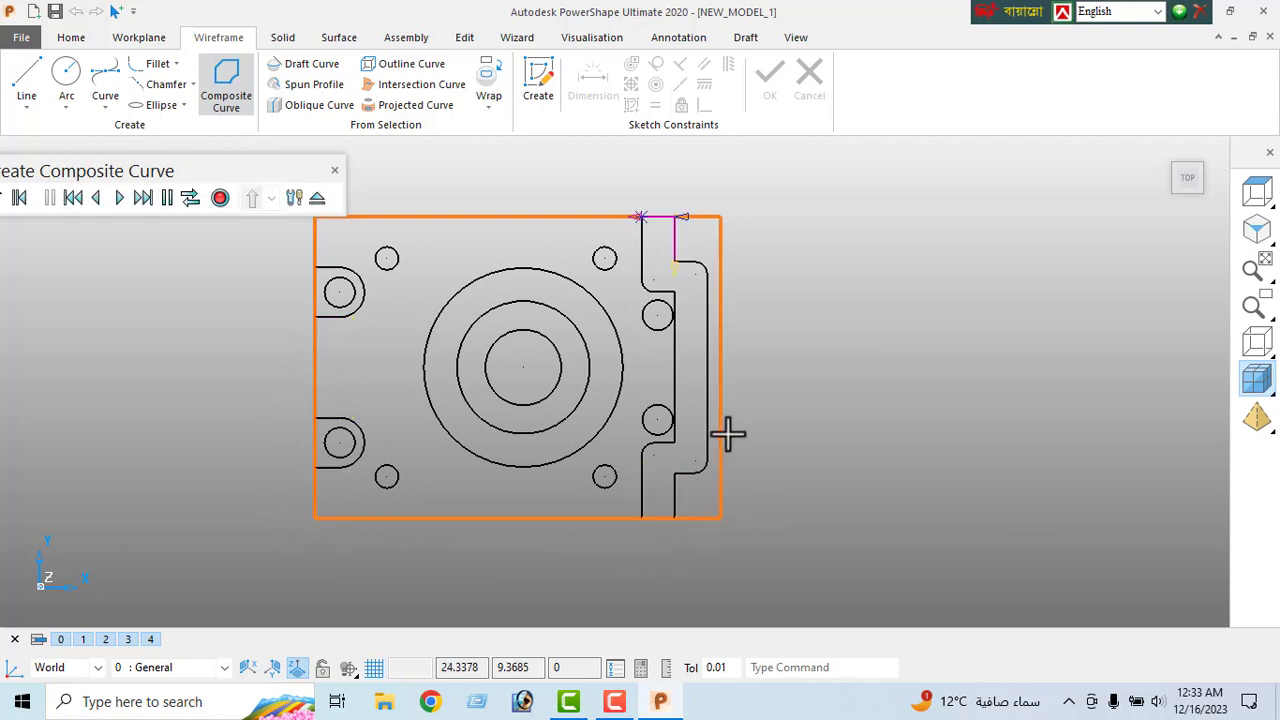
left_click(645, 219)
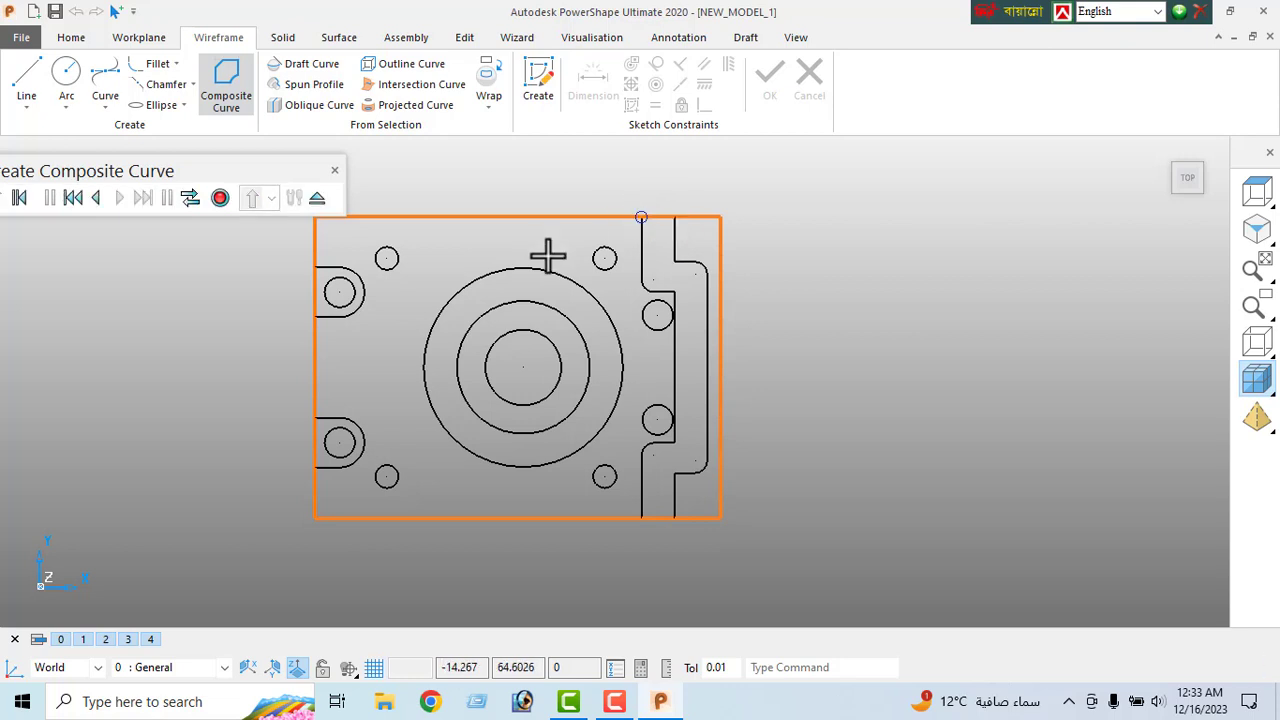
left_click(220, 197)
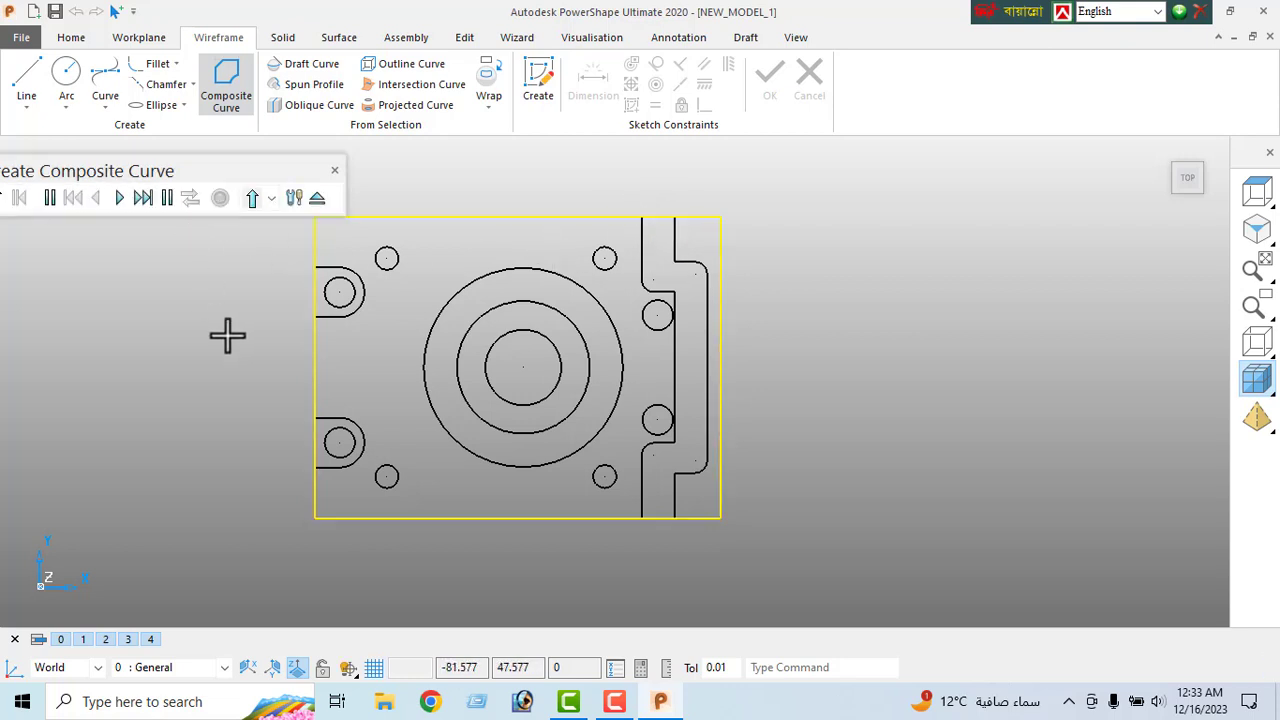
- Create a closed composite curve around the upper slot, closing it along the rectangle's left edge
left_click(347, 316)
left_click(316, 264)
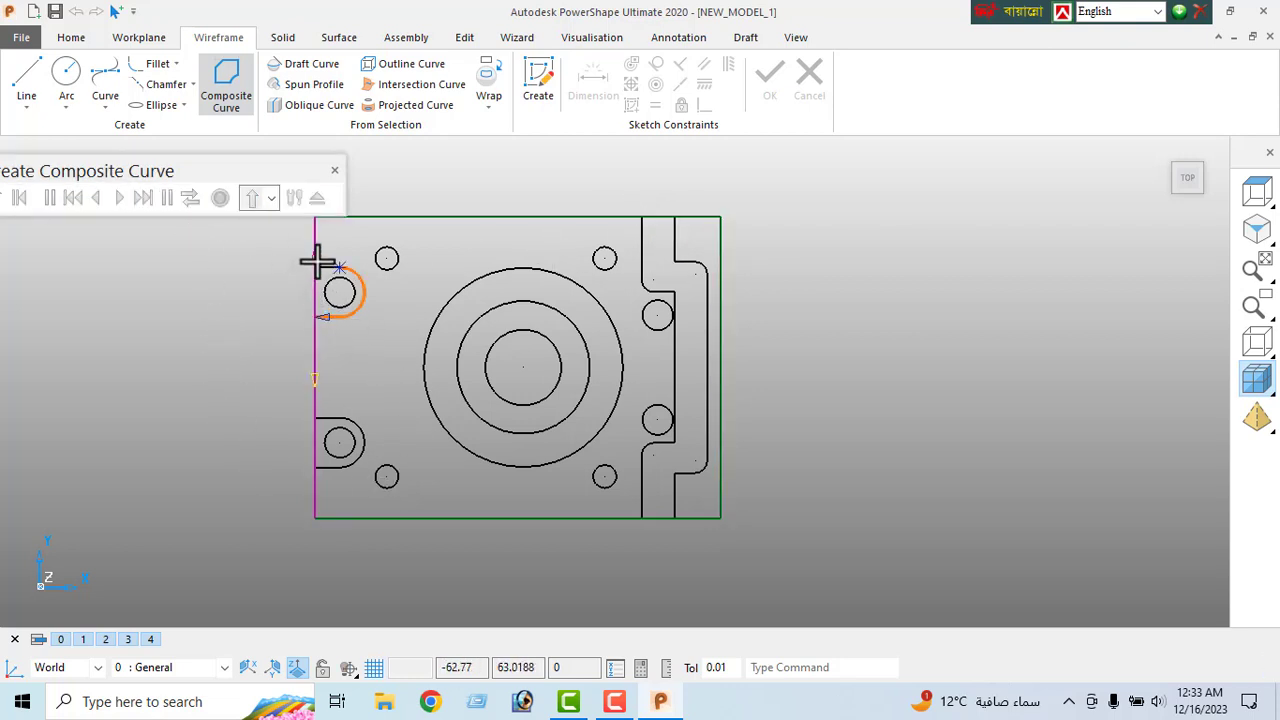
left_click(342, 270)
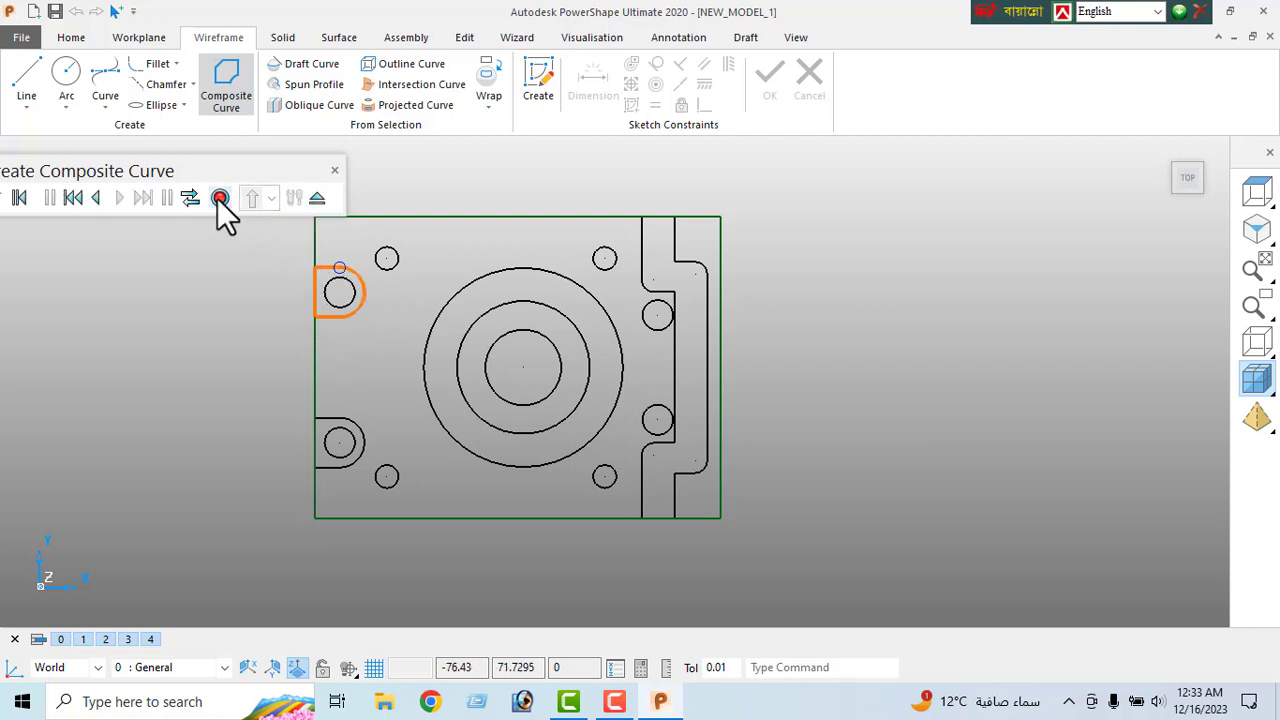
left_click(220, 198)
- Create a closed composite curve around the lower slot, closing it along the rectangle's left edge
left_click(345, 418)
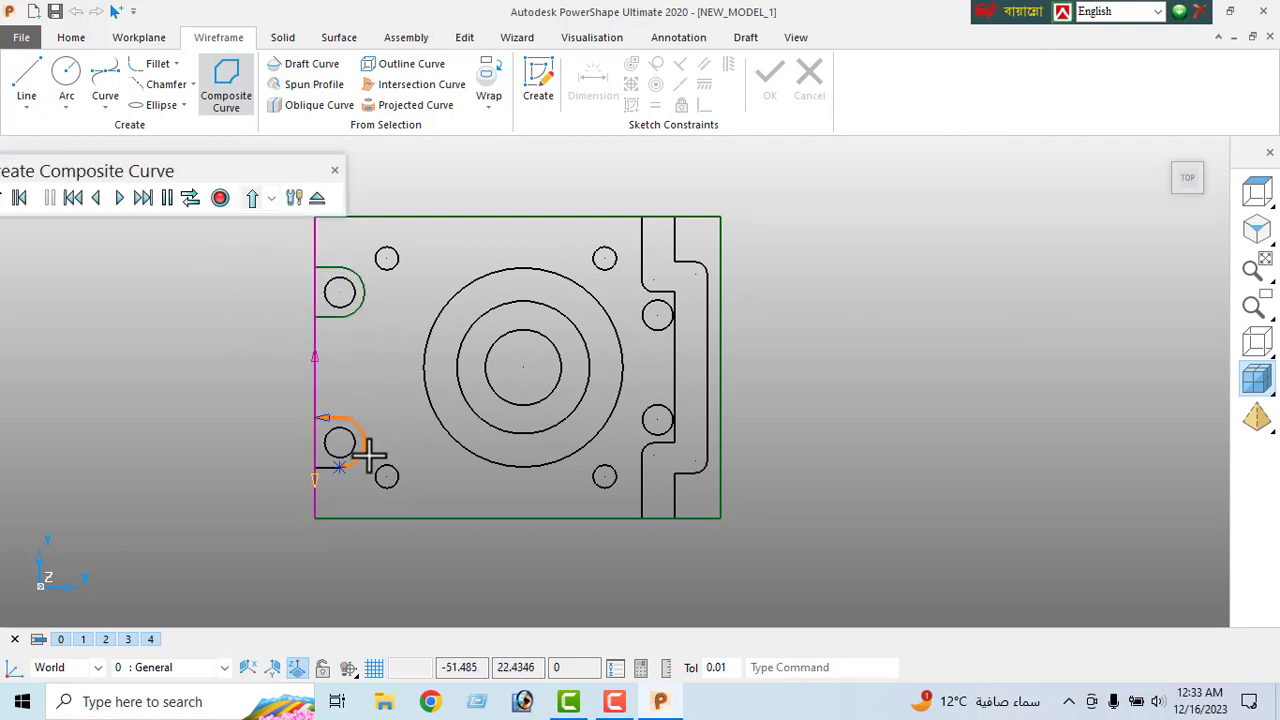
left_click(319, 475)
left_click(348, 471)
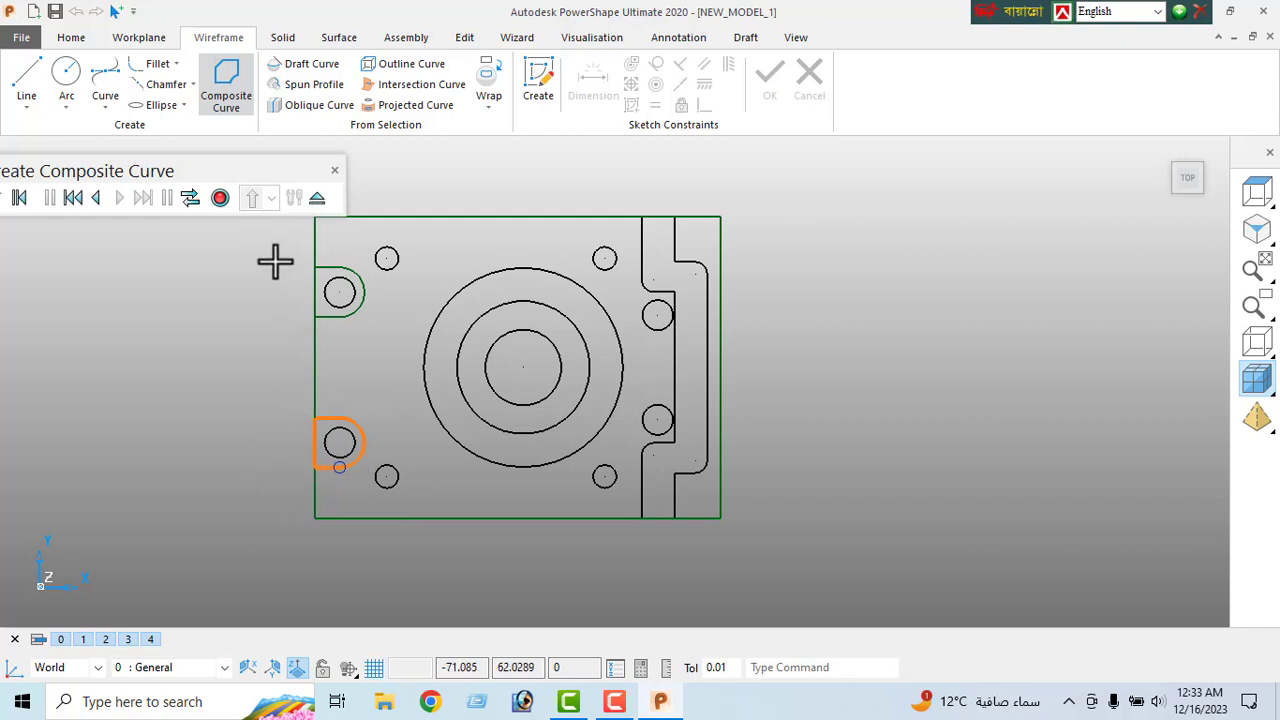
left_click(220, 198)
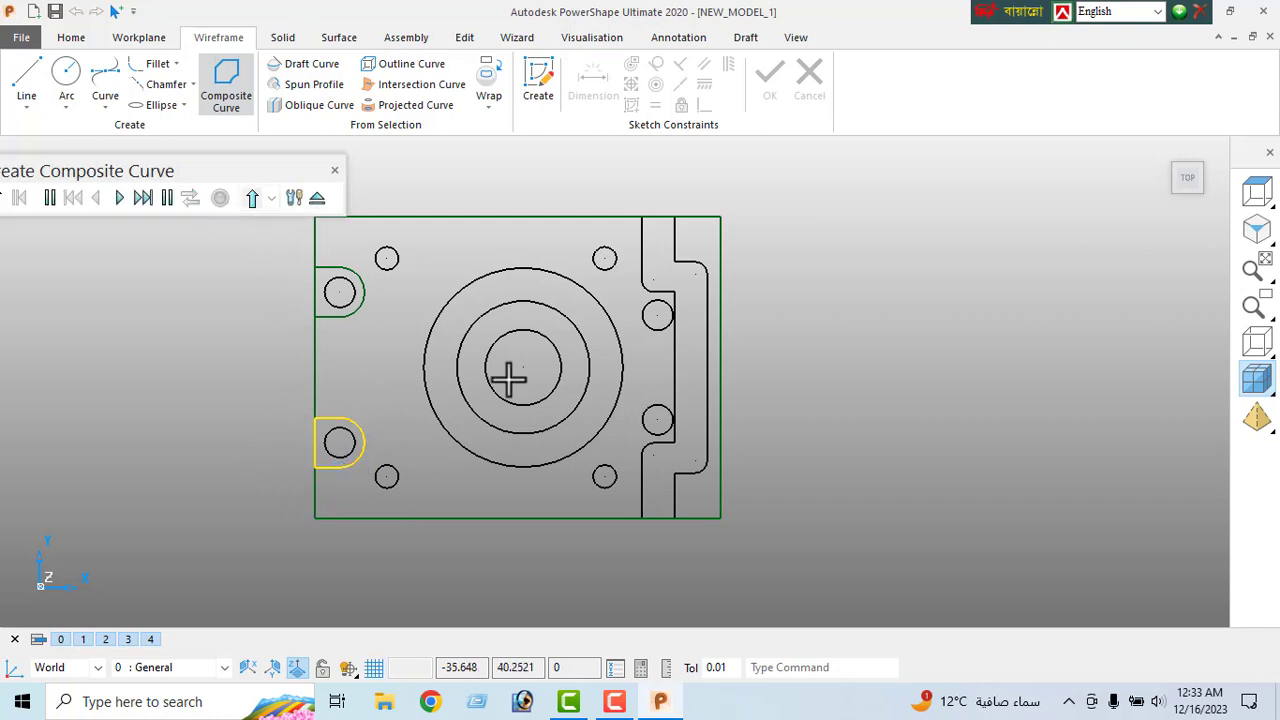
- Create a closed composite curve around the stepped channel, joining its two filleted profiles along the rectangle's upper and lower edges
left_click(644, 268)
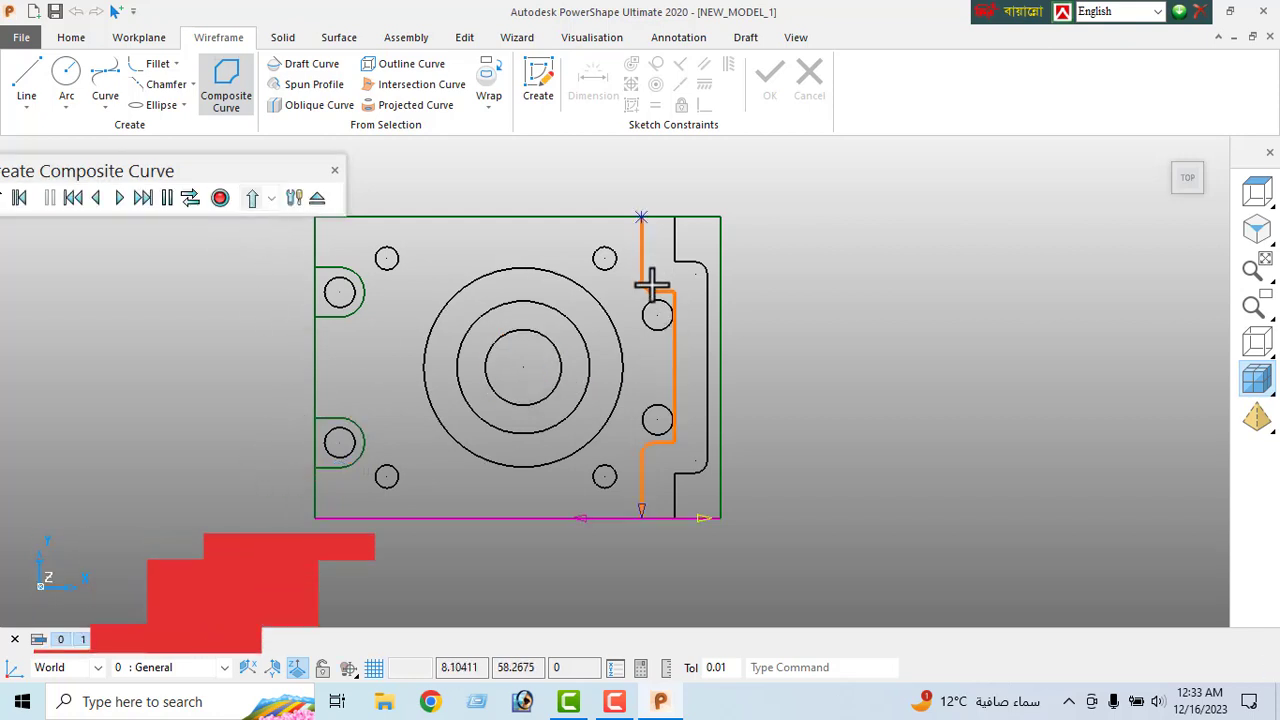
left_click(704, 516)
left_click(680, 476)
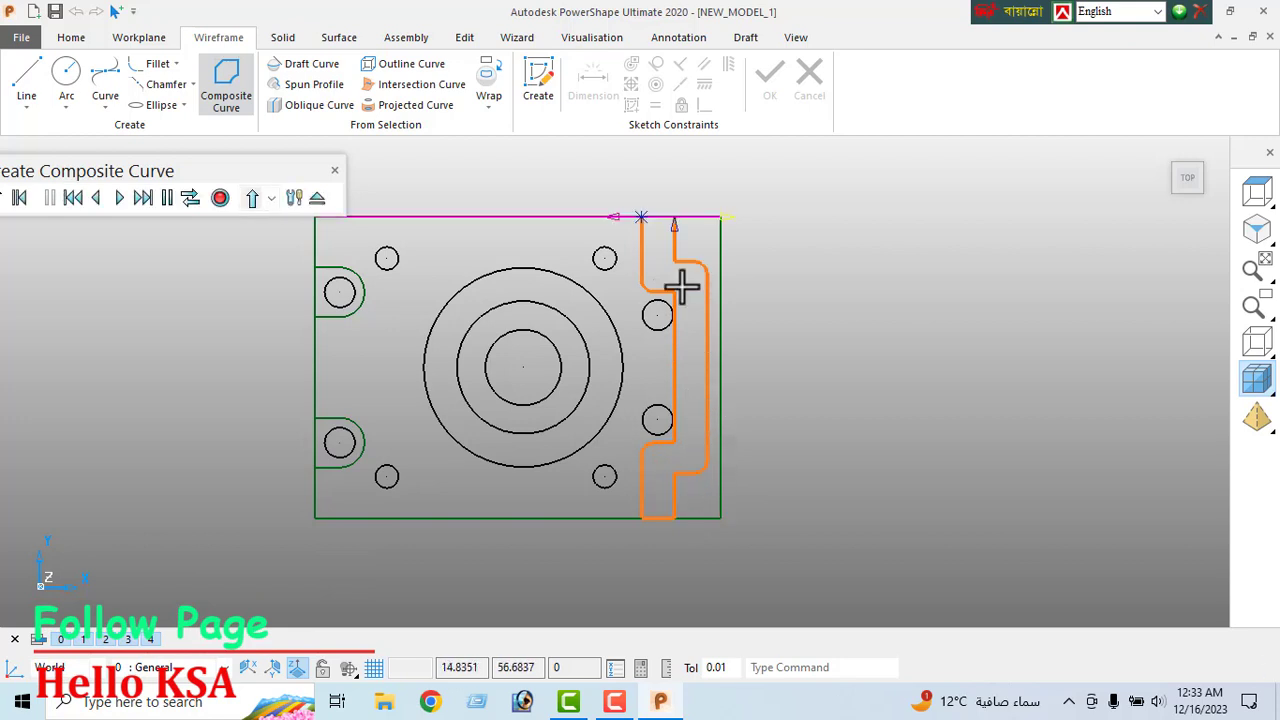
left_click(648, 219)
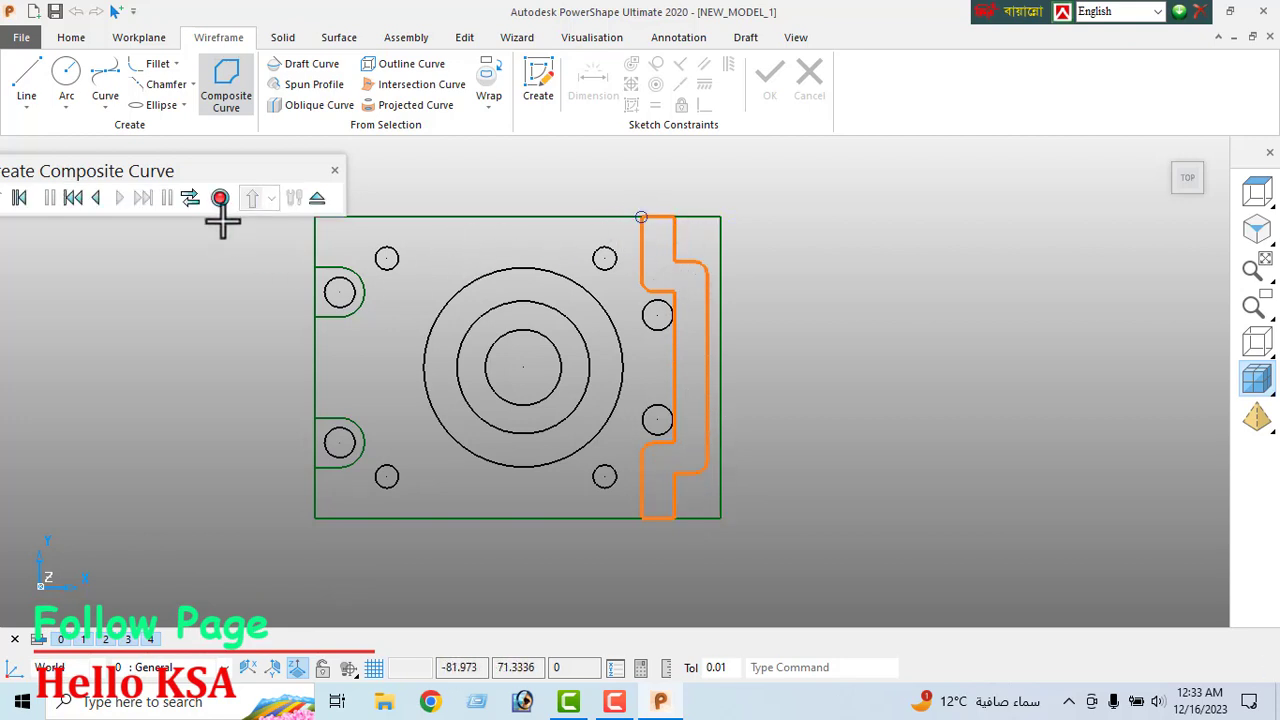
left_click(317, 198)
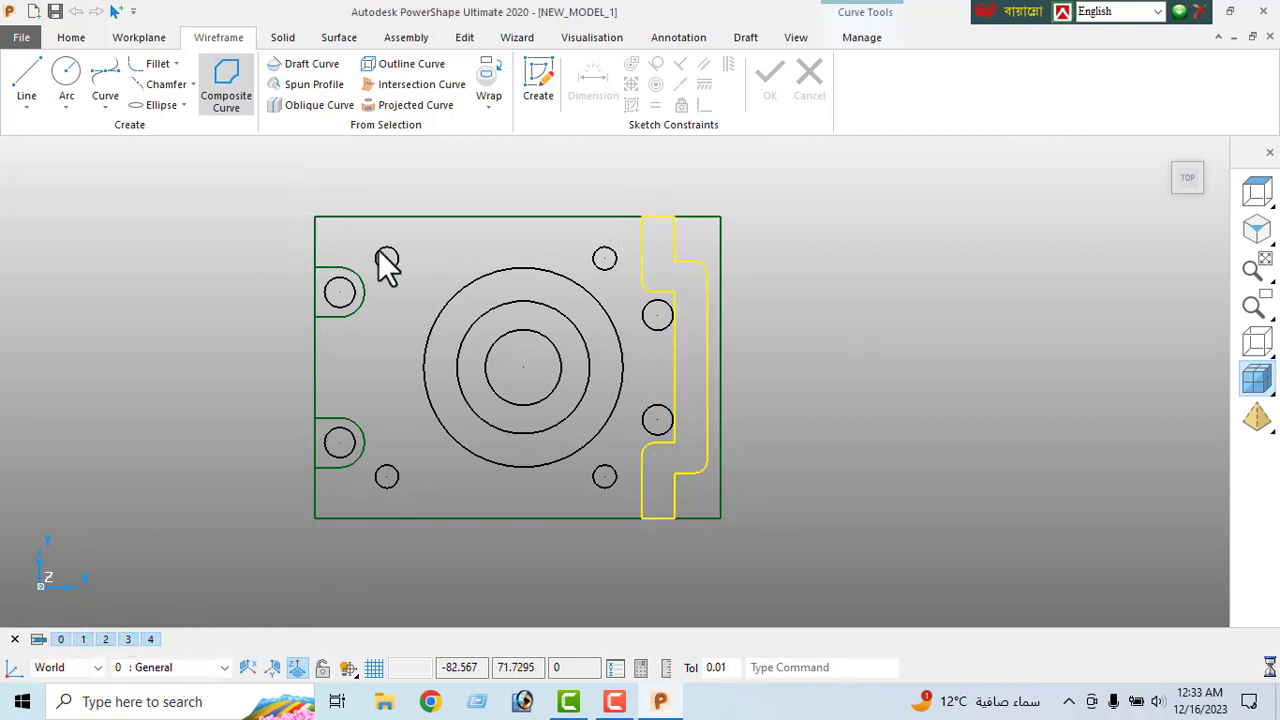
right_click(90, 224)
left_click(143, 222)
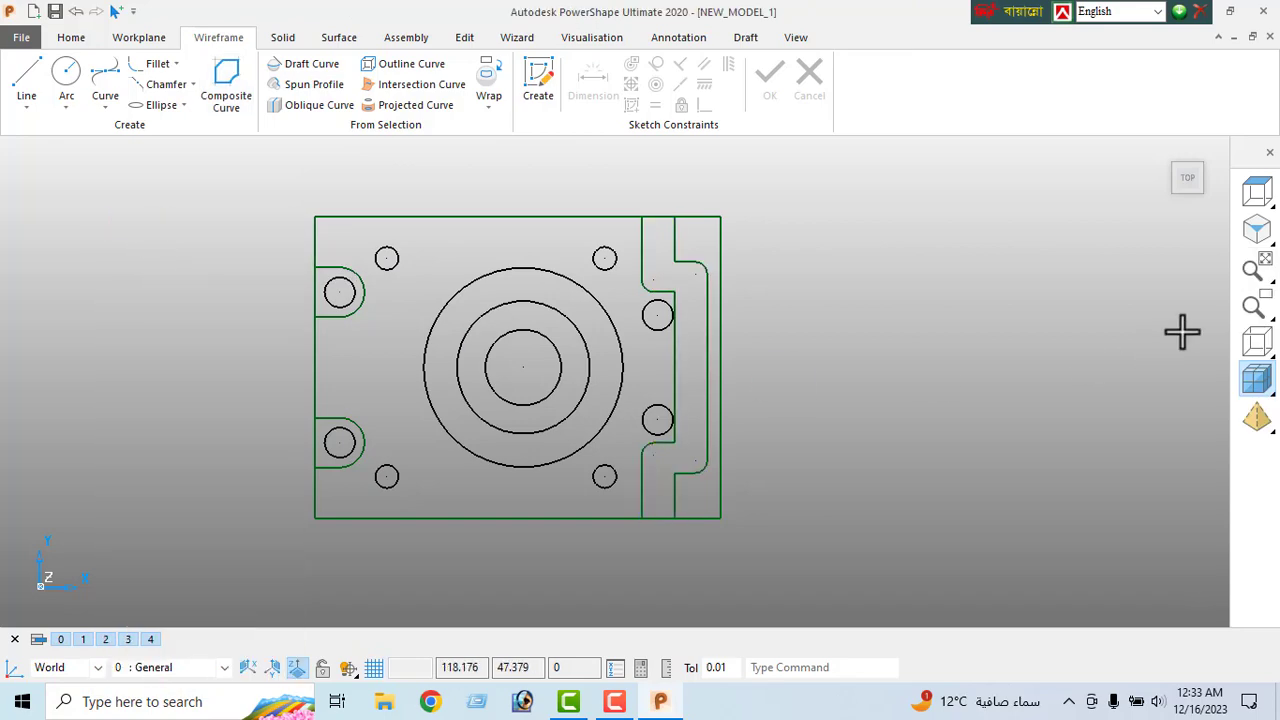
- Extrude the outer rectangle's composite curve as a solid with a Direction 1 length of -12.7
left_click(1257, 235)
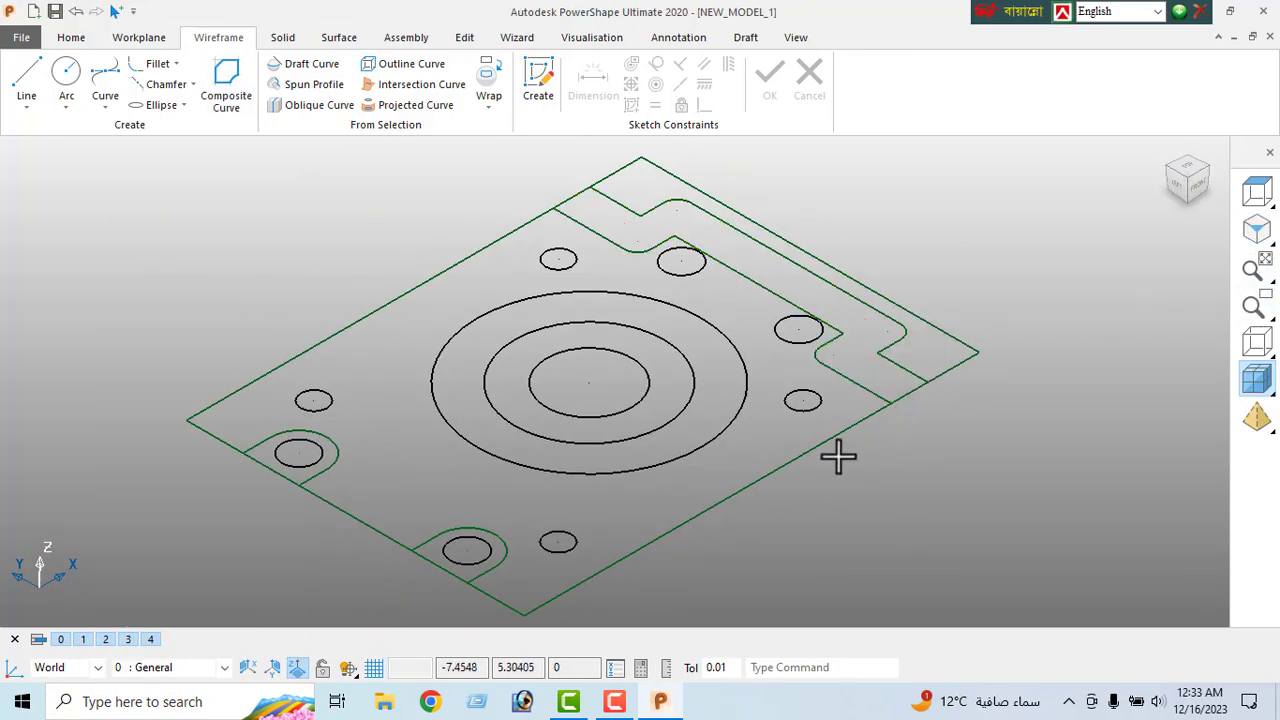
left_click(825, 444)
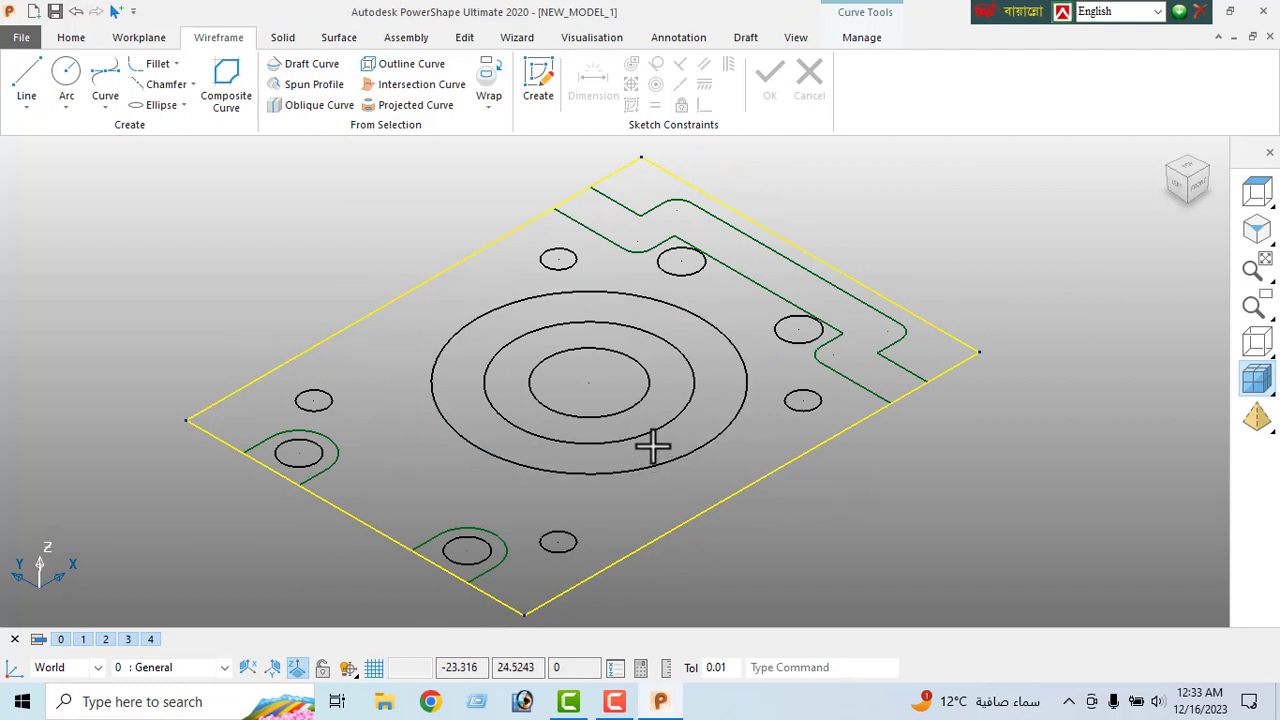
left_click(466, 40)
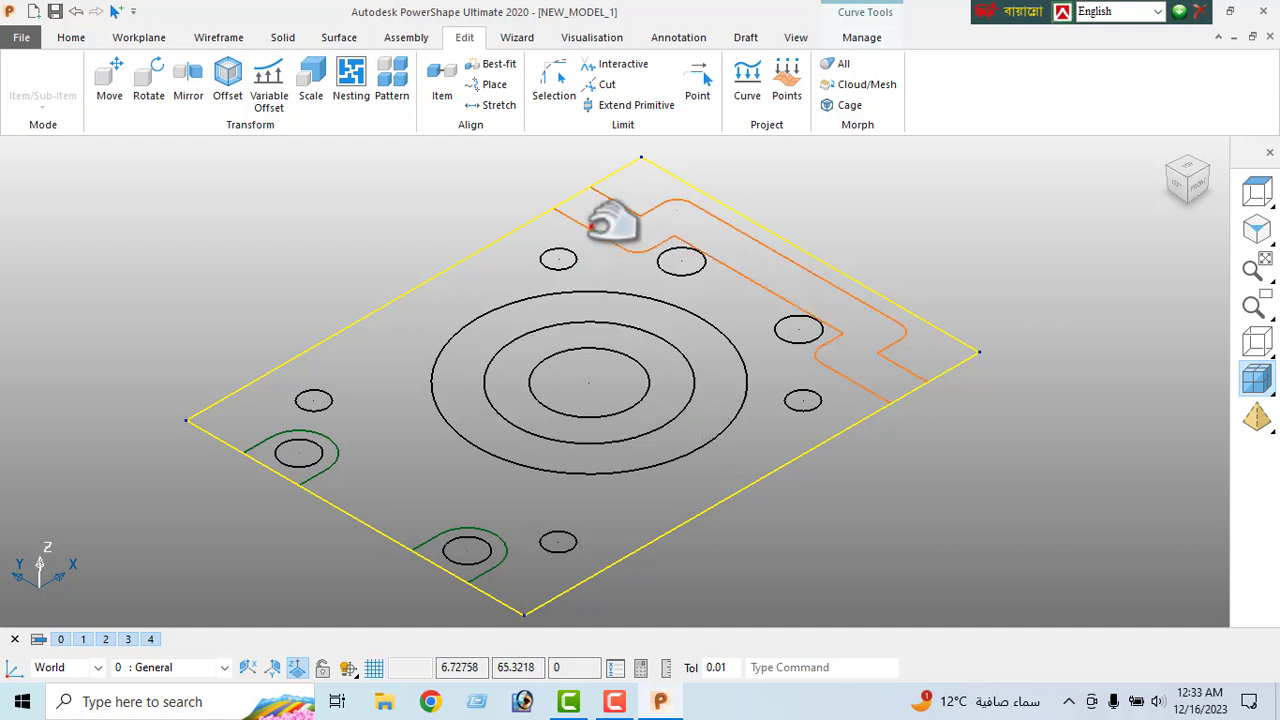
left_click(287, 37)
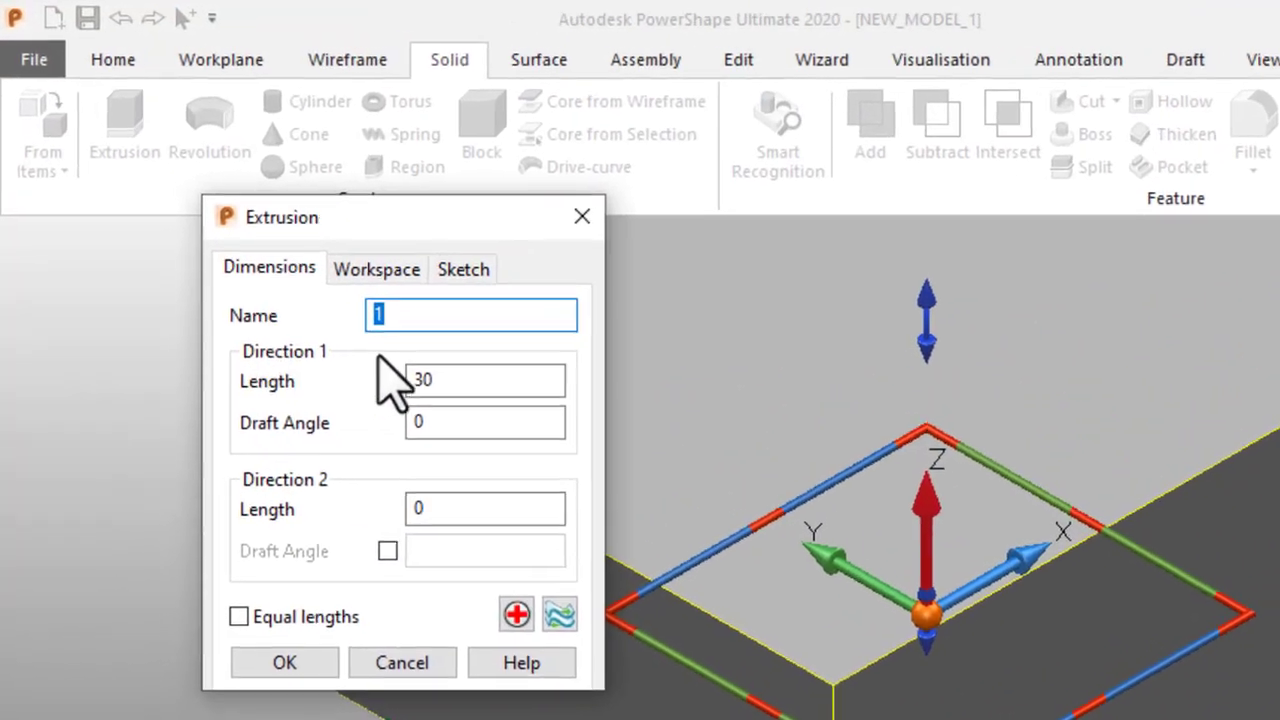
left_click(455, 388)
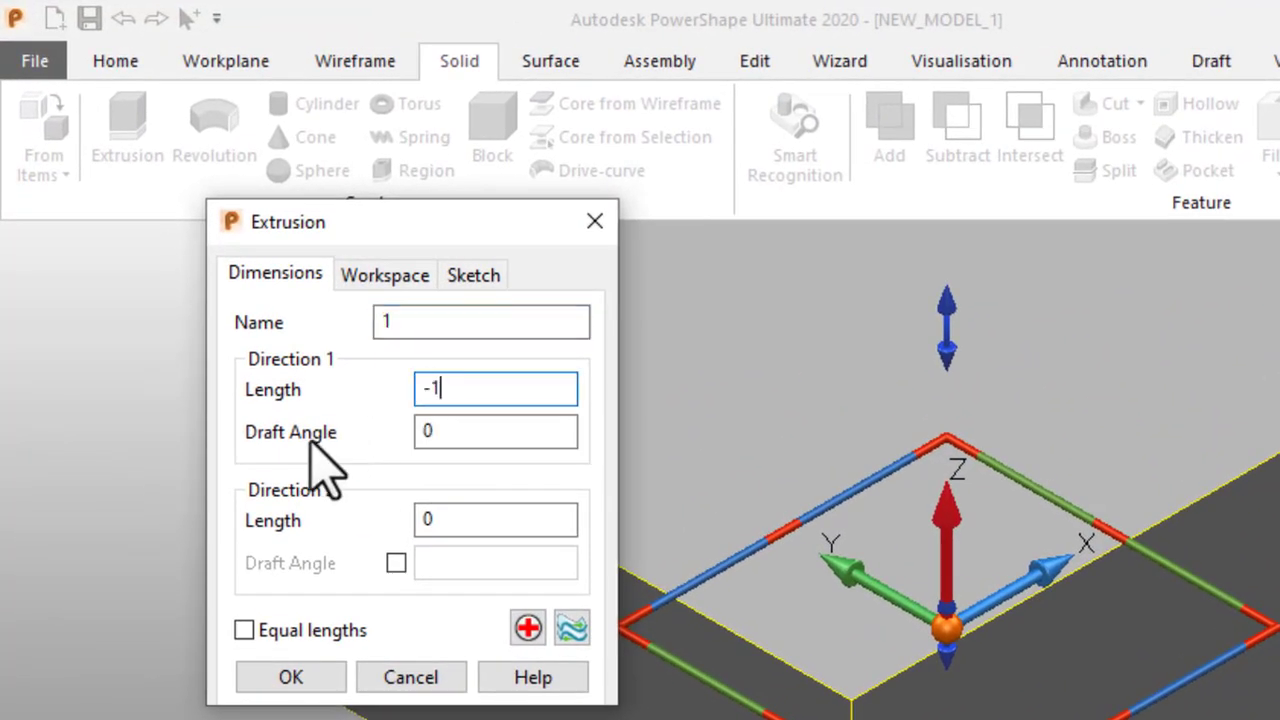
type("-12.7")
key("Return")
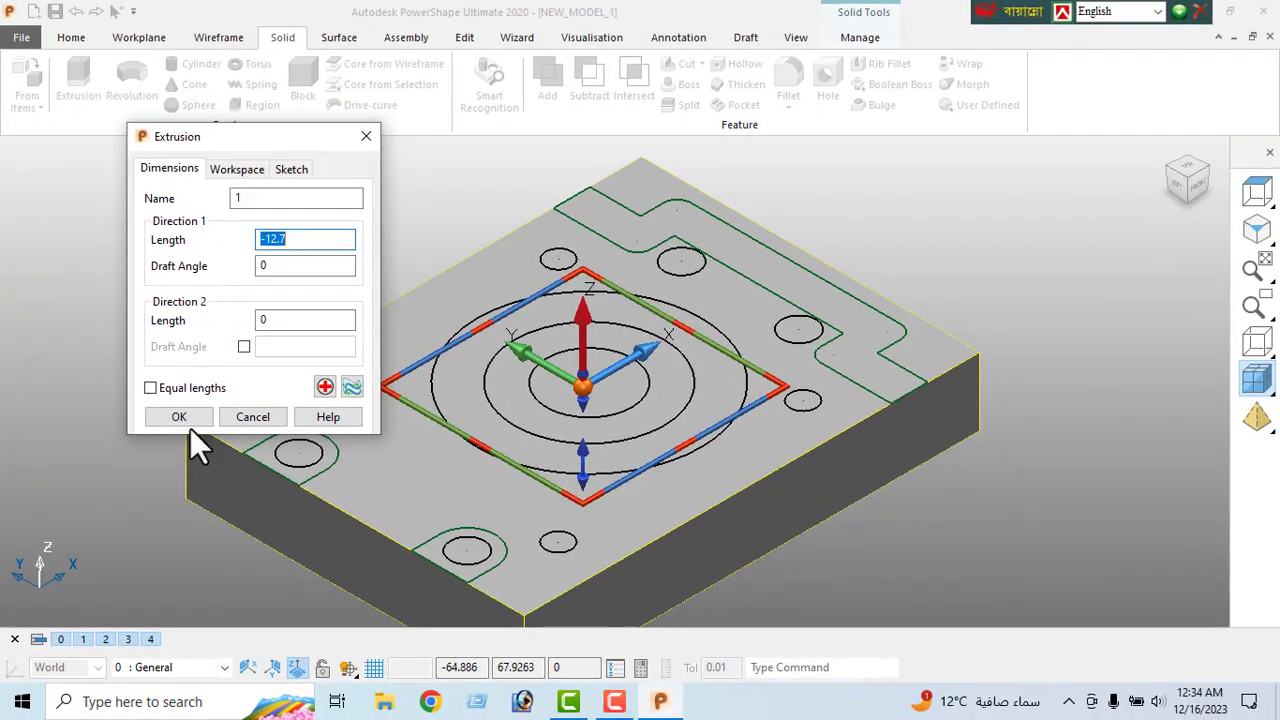
left_click(178, 416)
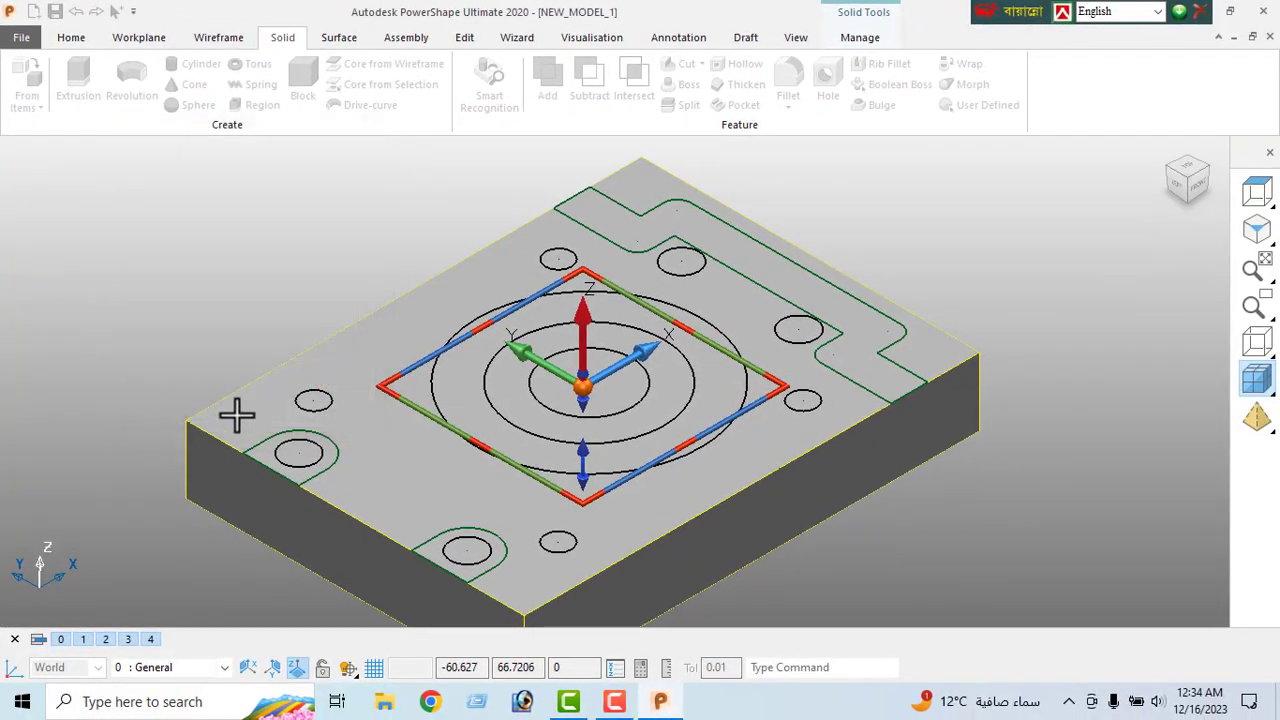
right_click(90, 218)
key("Escape")
- Extrude the region between the two outer concentric circles as a solid ring with a Direction 1 length of 3.3
scroll(571, 477, "down", 2)
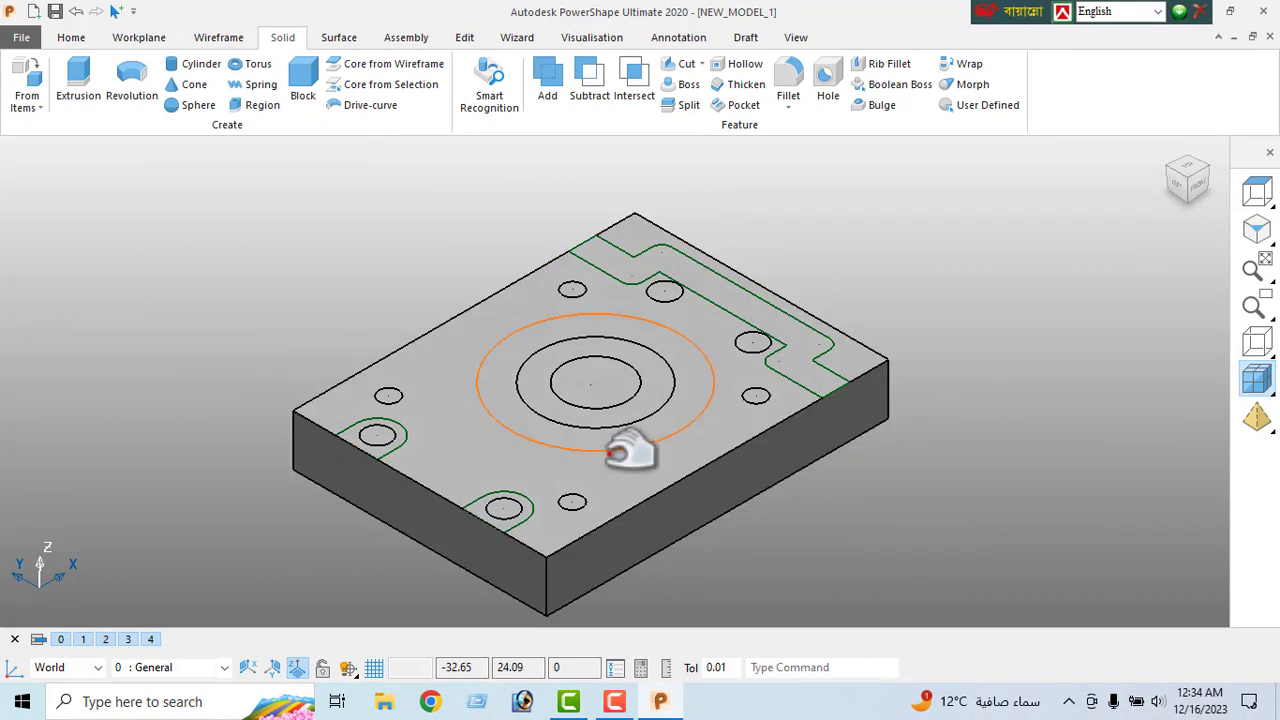
left_click(607, 452)
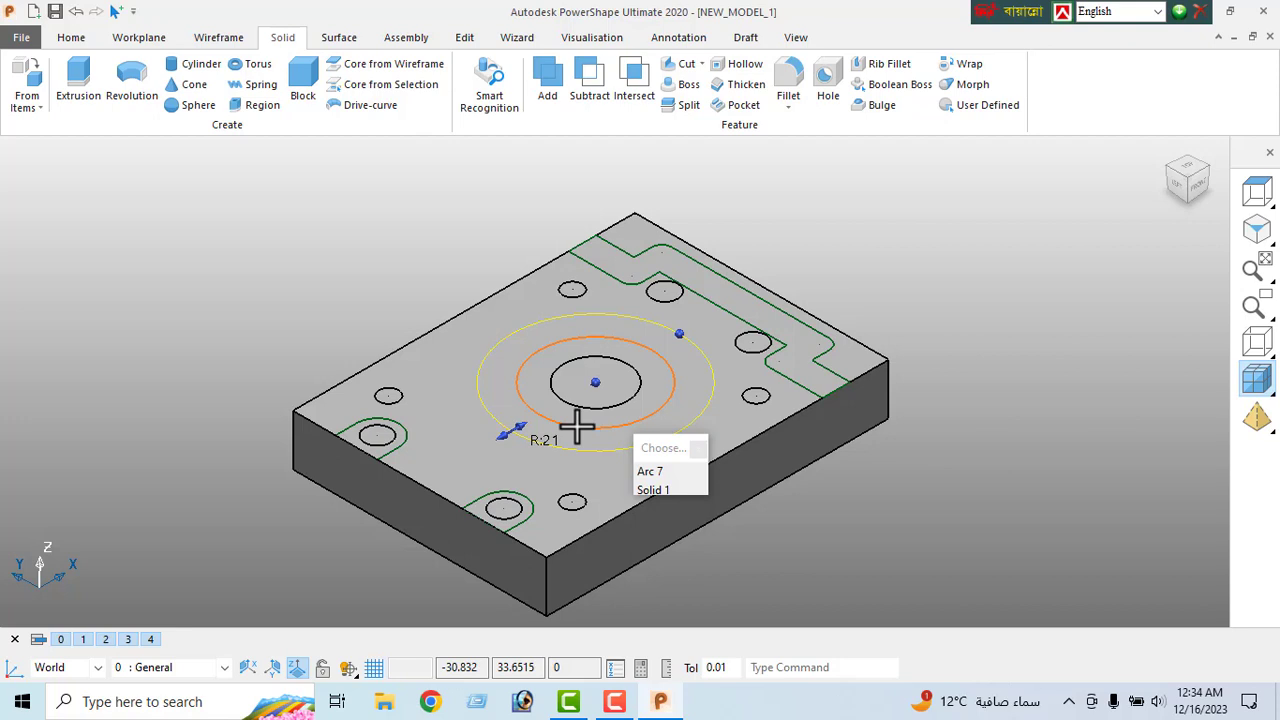
left_click(577, 427)
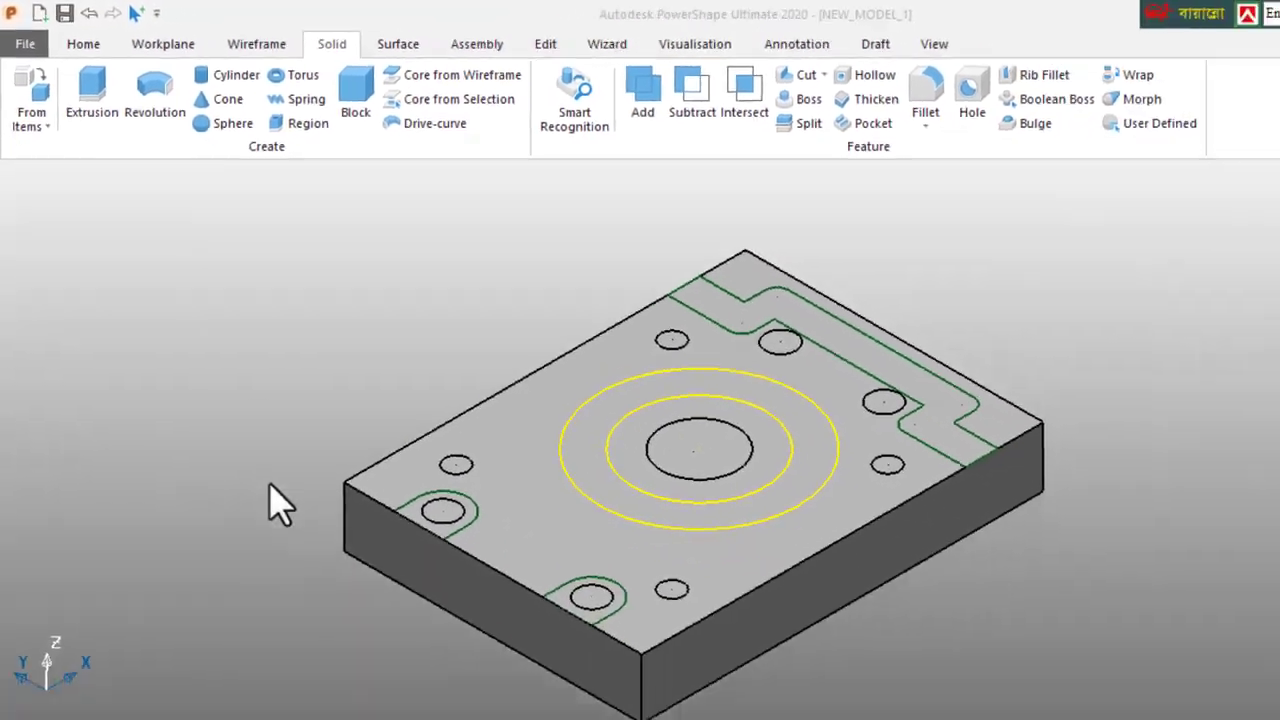
left_click(409, 163)
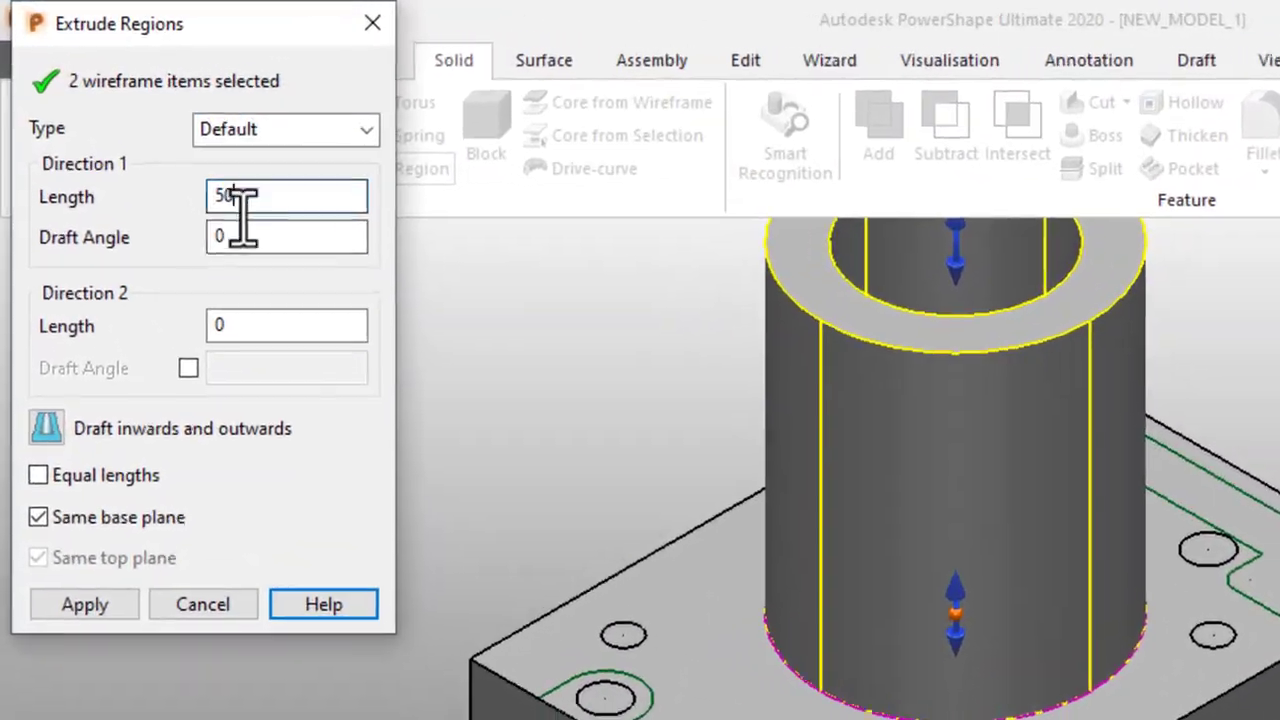
double_click(170, 134)
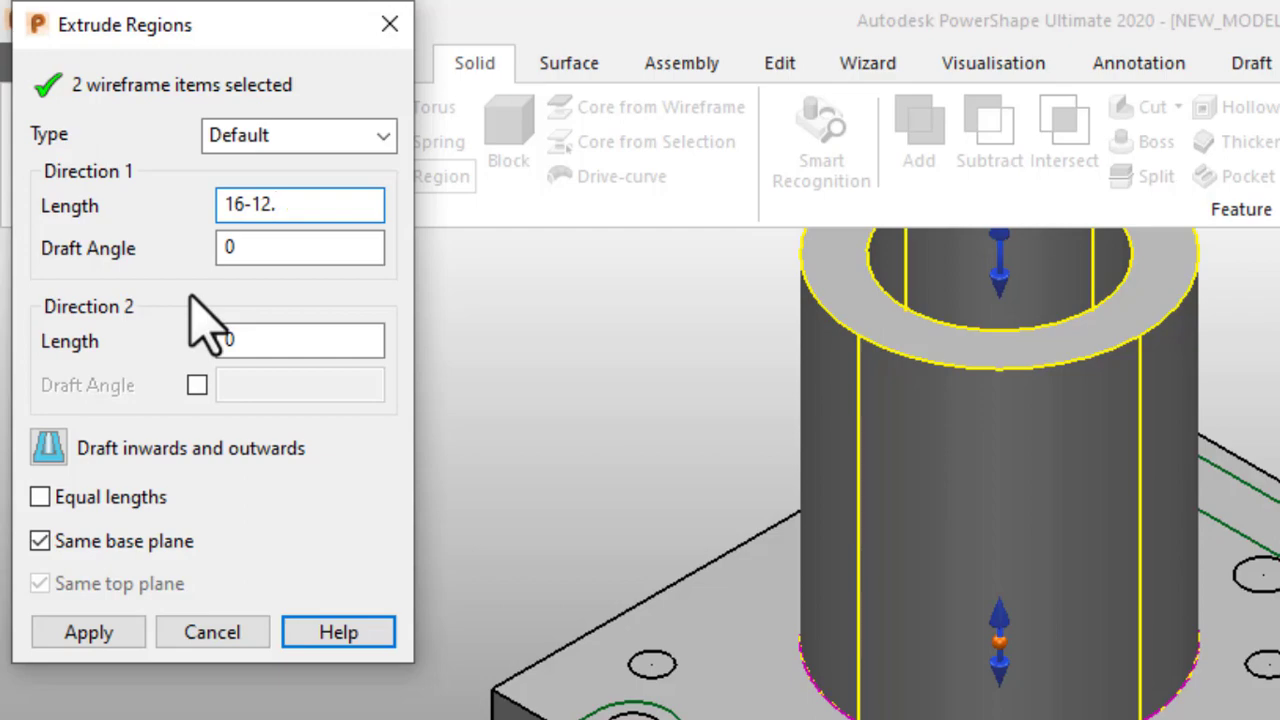
key("Return")
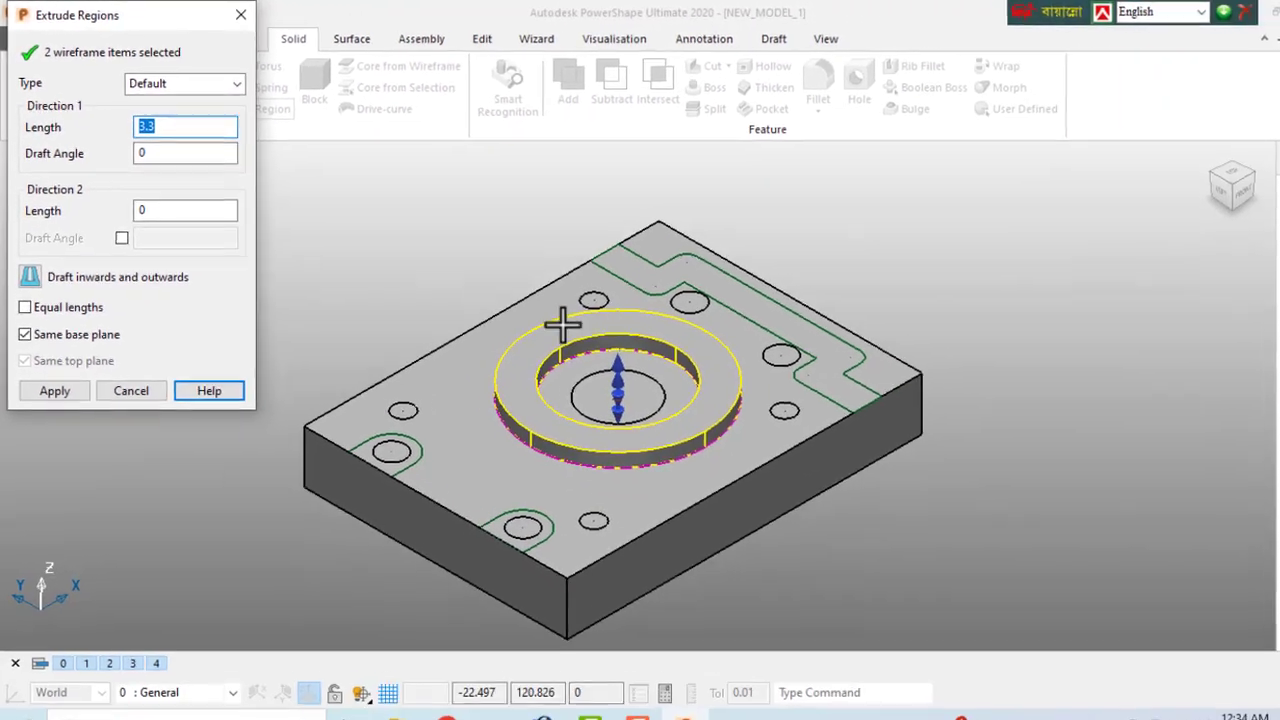
left_click(48, 375)
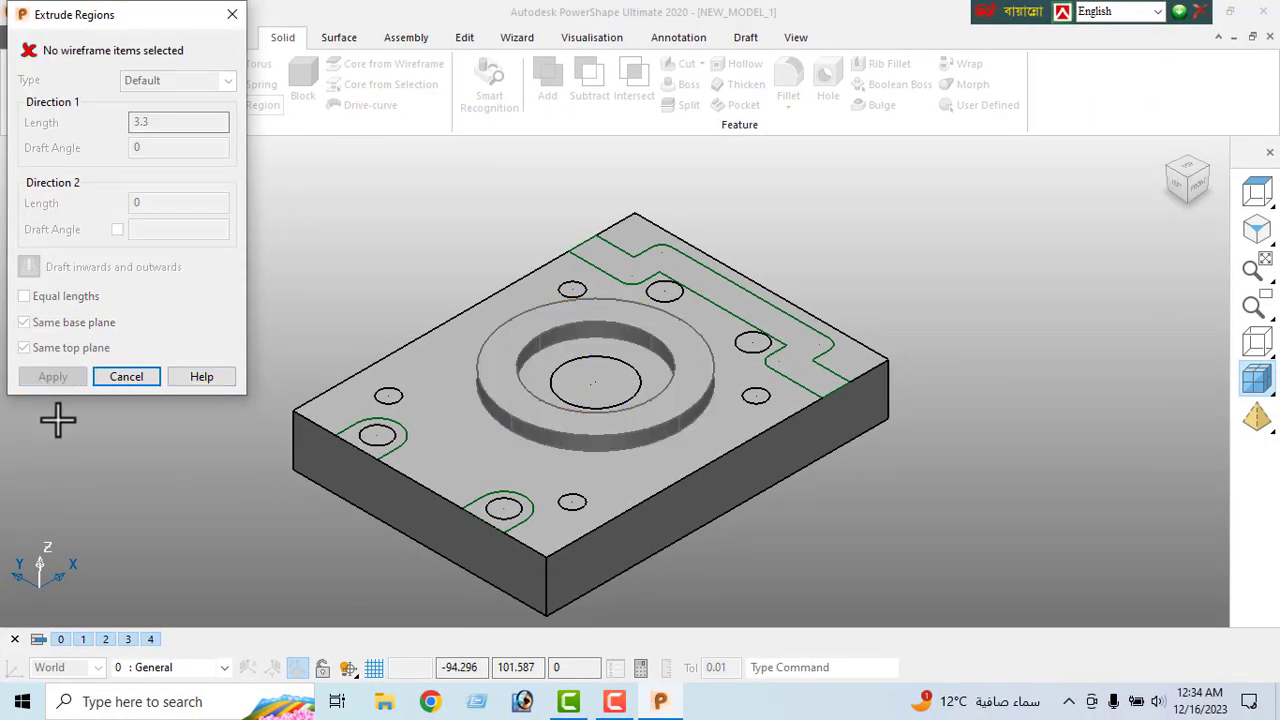
left_click(126, 374)
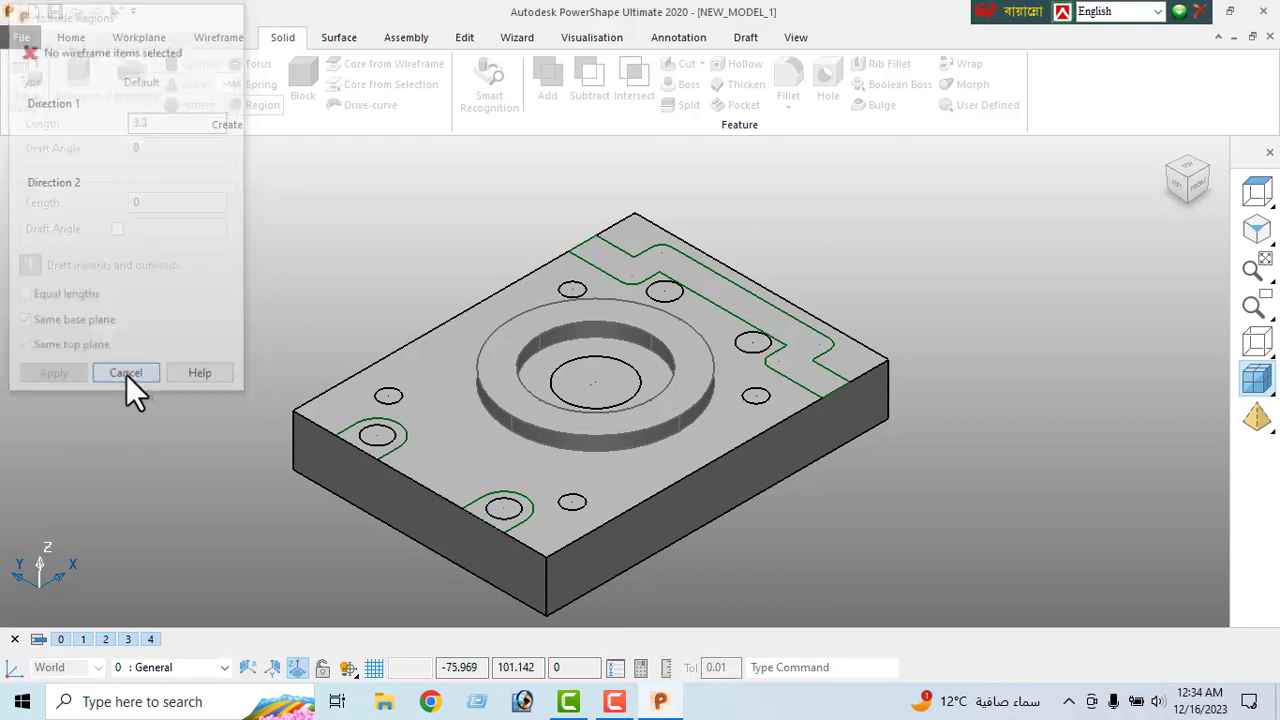
- Combine the raised ring with the base plate into one solid using the Add Boolean
left_click(571, 434)
left_click(555, 77)
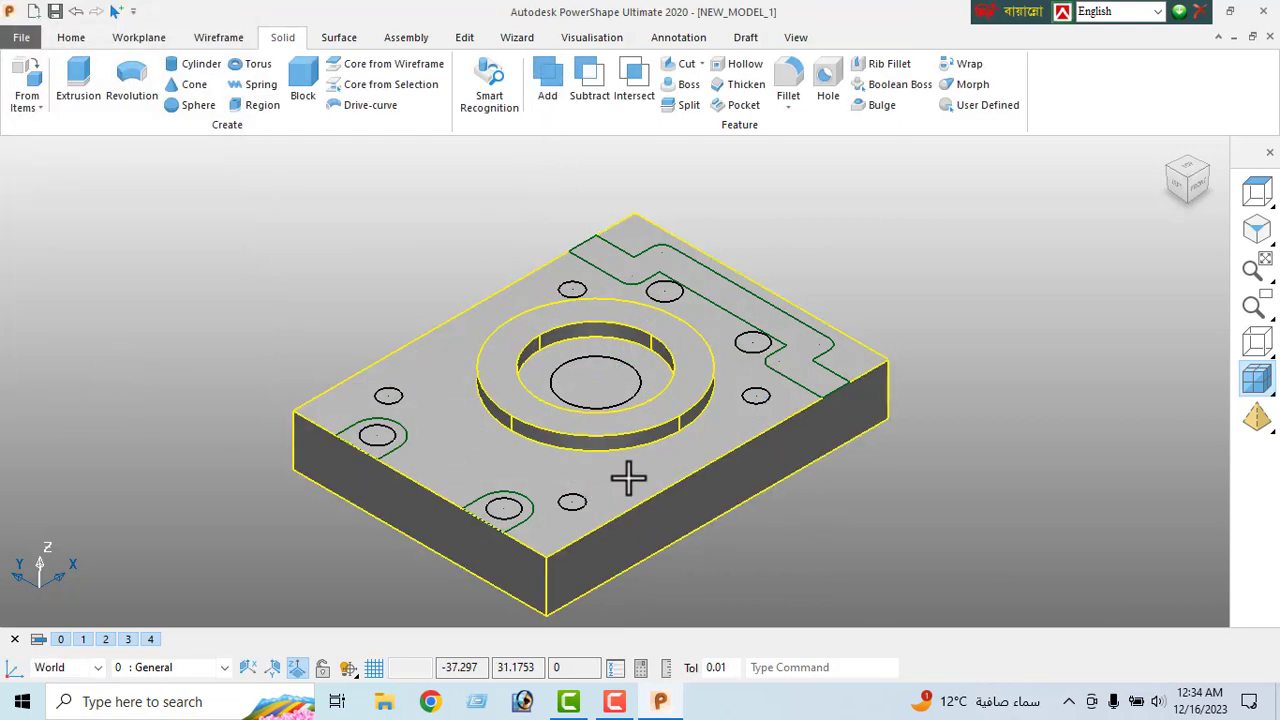
right_click(170, 255)
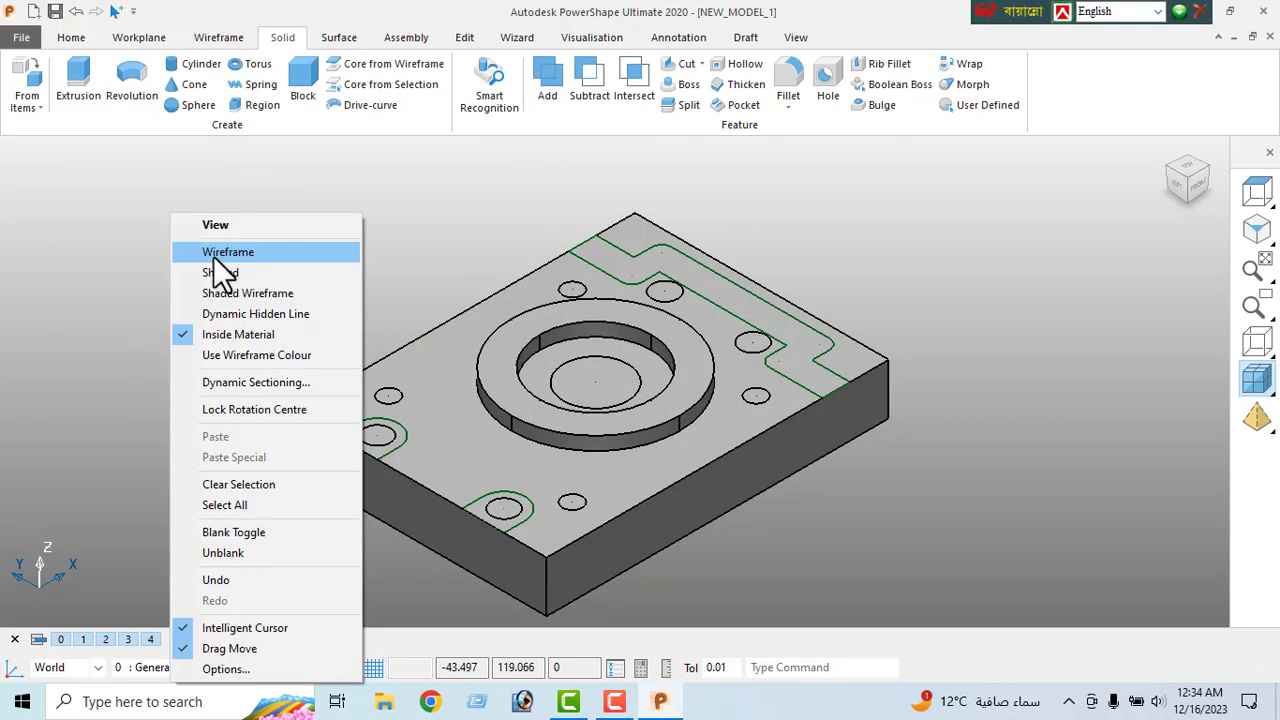
key("Escape")
- Cut the innermost concentric circle through the plate with a Through solid cut
left_click(580, 362)
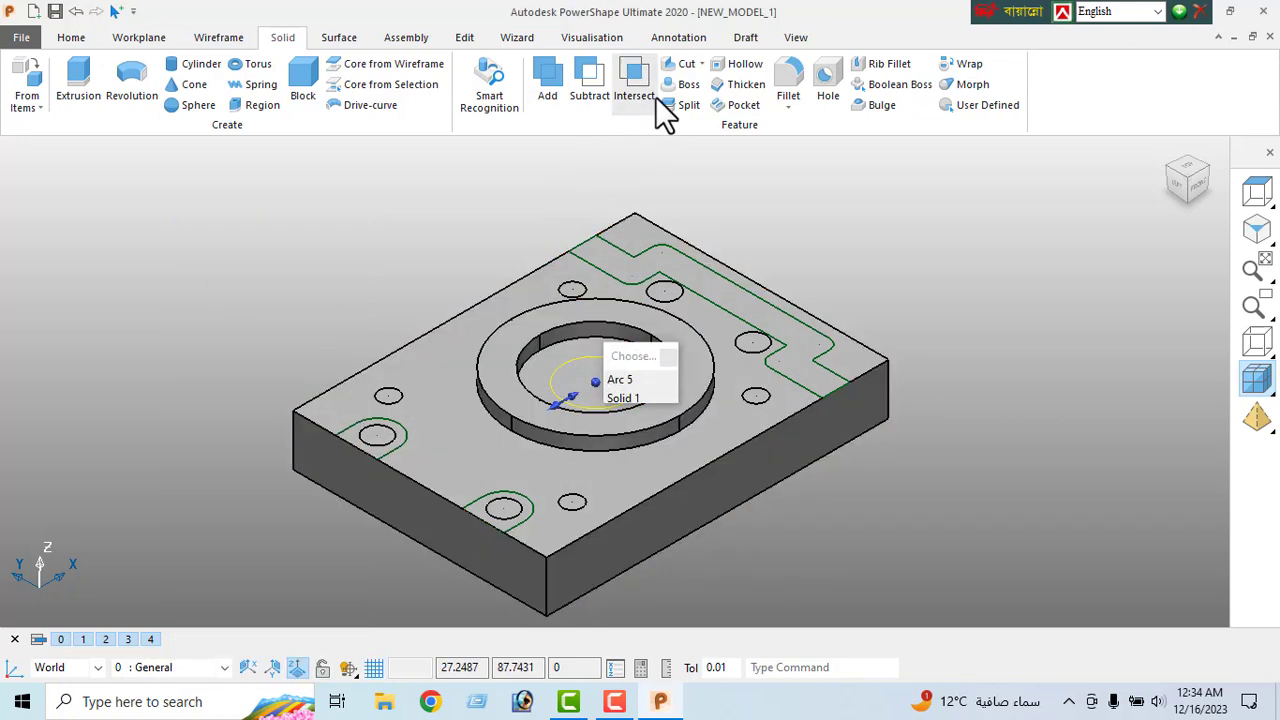
left_click(680, 66)
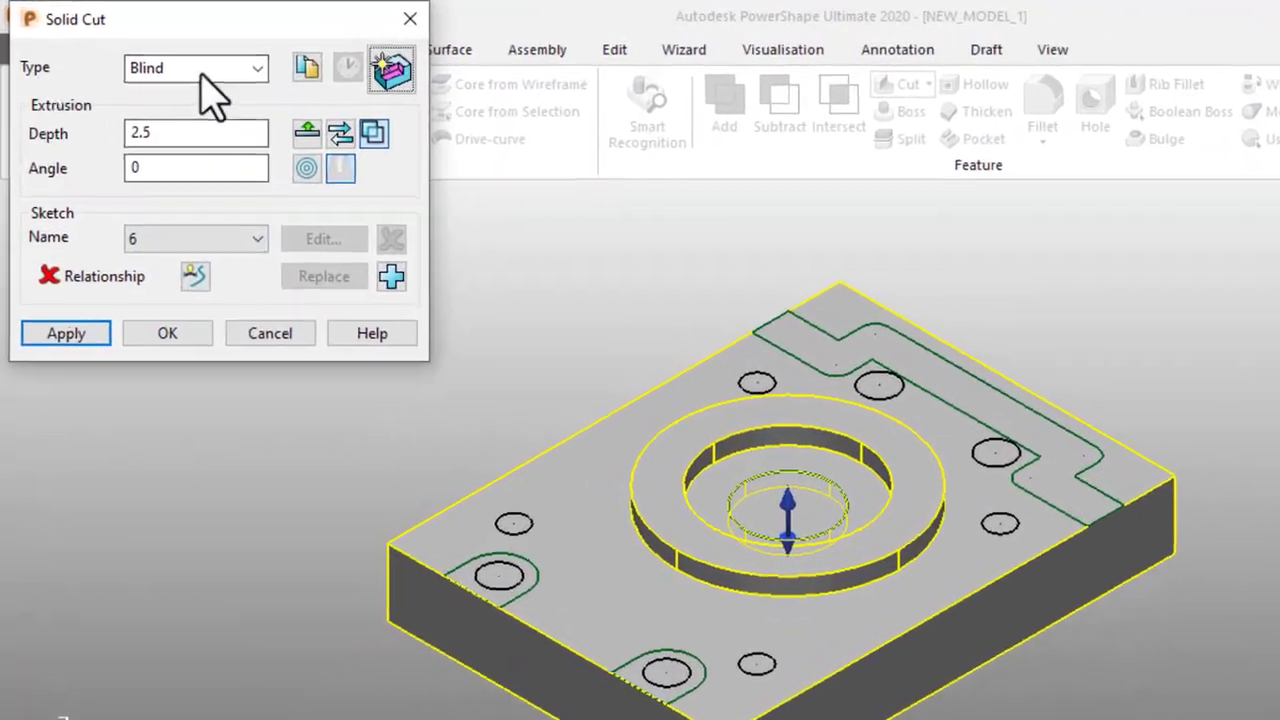
left_click(150, 50)
left_click(135, 84)
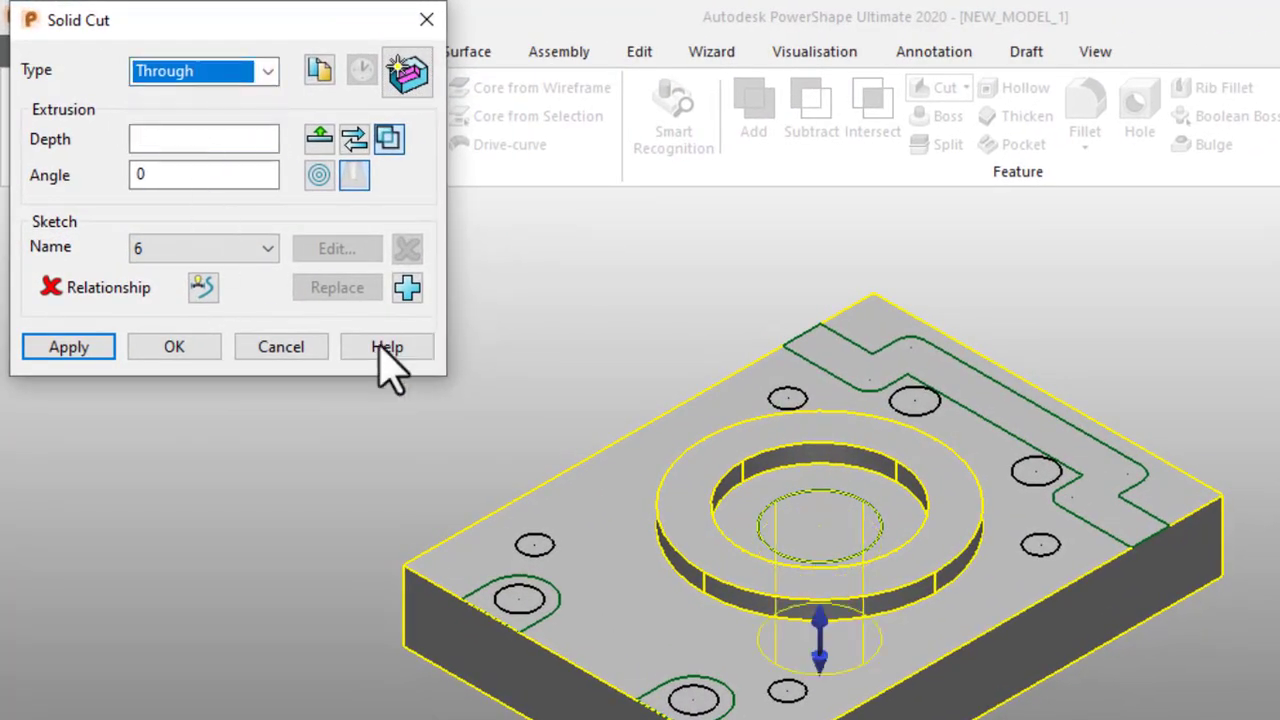
left_click(70, 346)
left_click(280, 346)
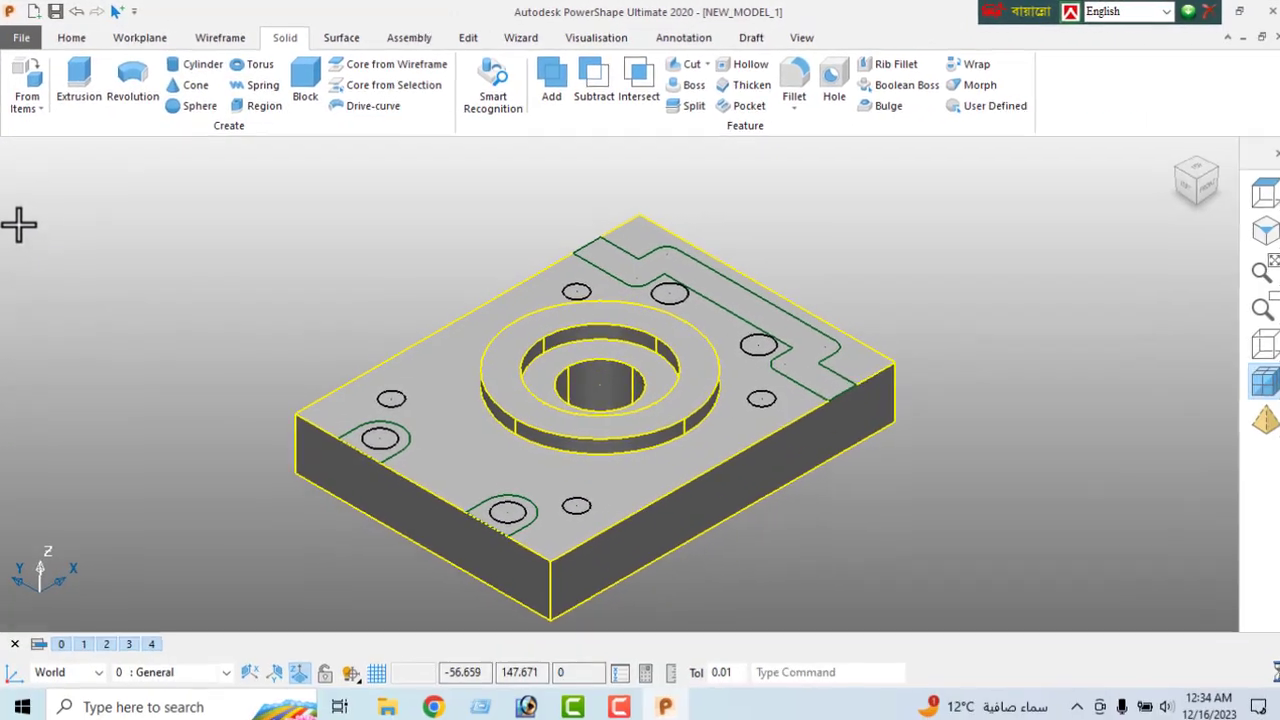
right_click(46, 218)
left_click(75, 226)
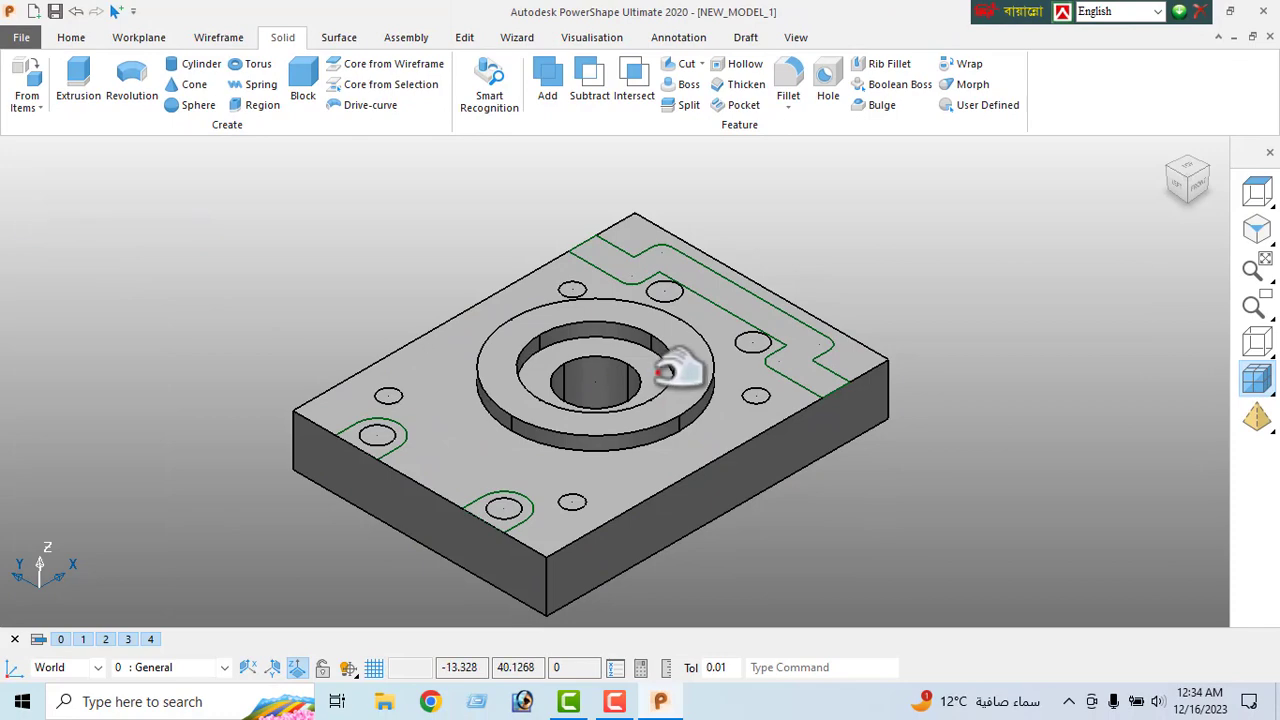
- Cut the stepped channel's composite curve into the plate as a Blind cut with a depth of 2.8
left_click(820, 372)
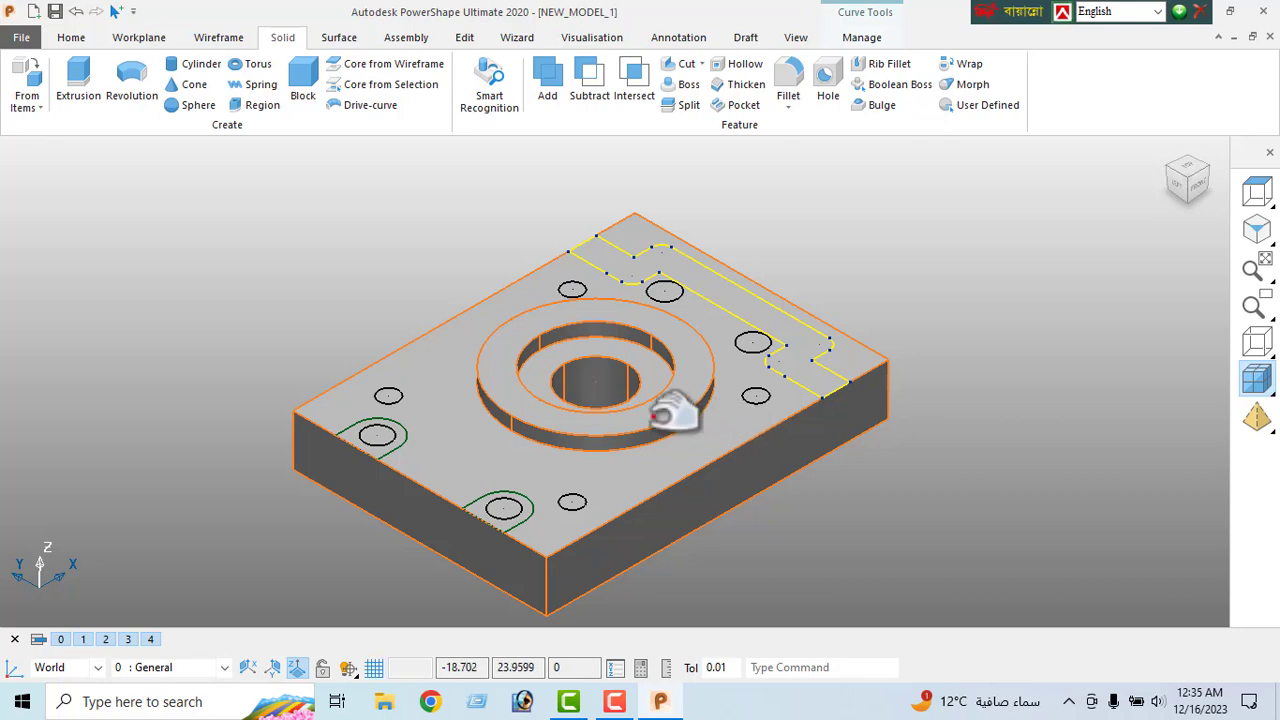
left_click(676, 62)
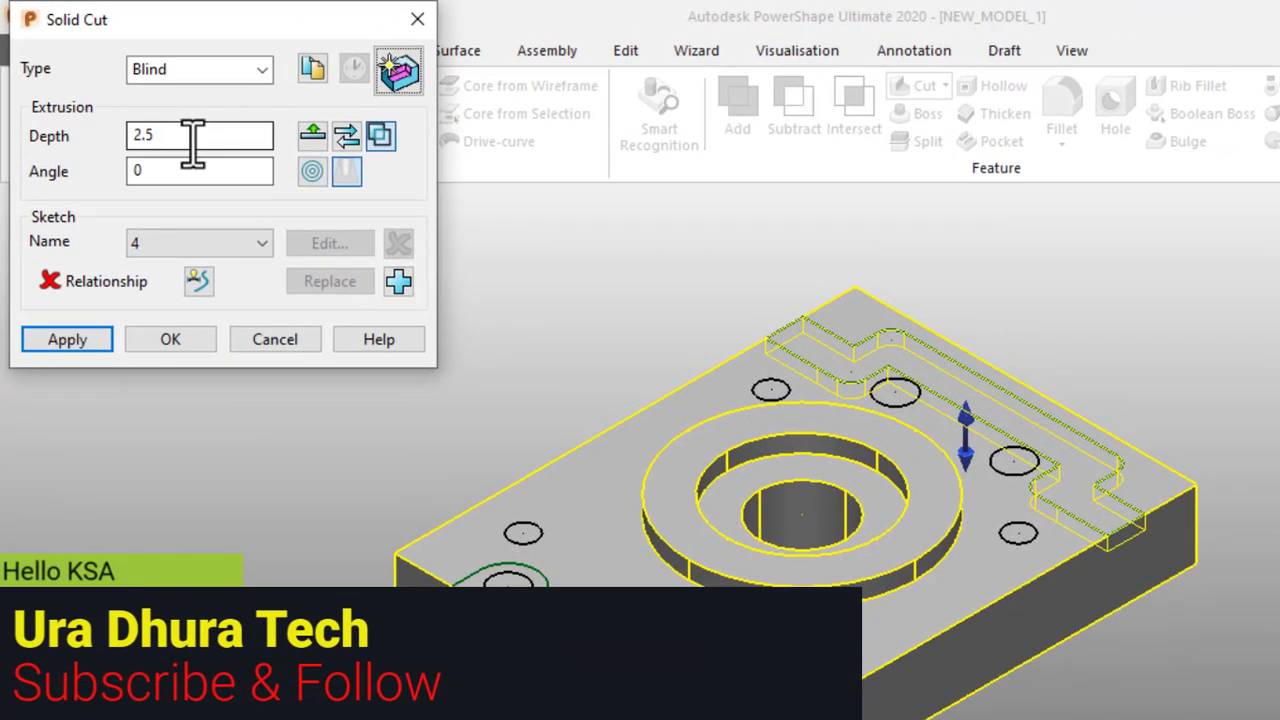
left_click(189, 140)
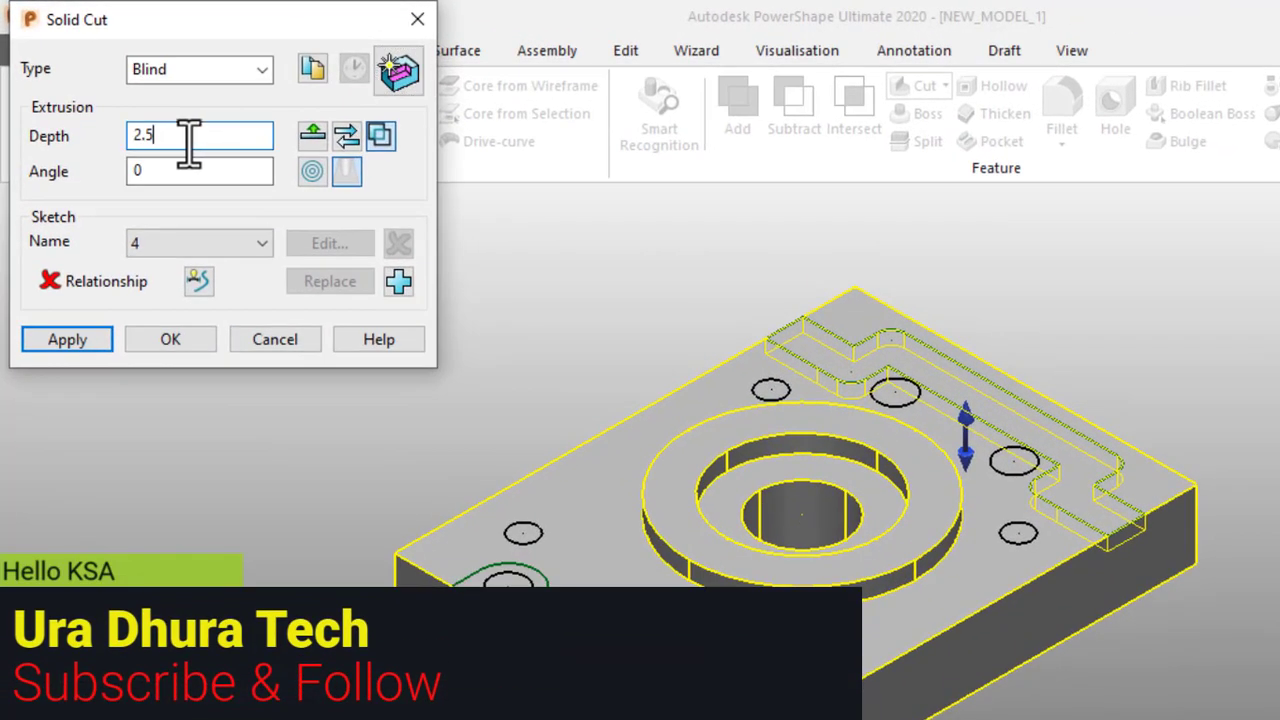
type("8")
key("Return")
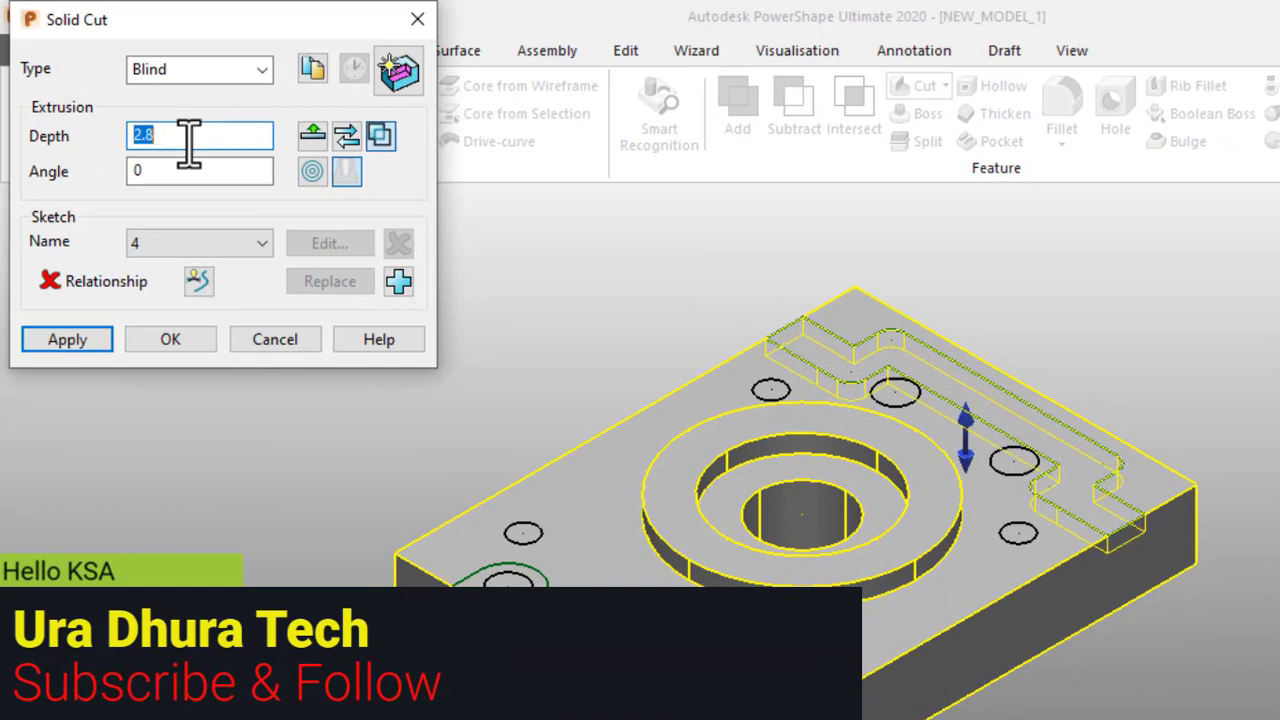
left_click(67, 339)
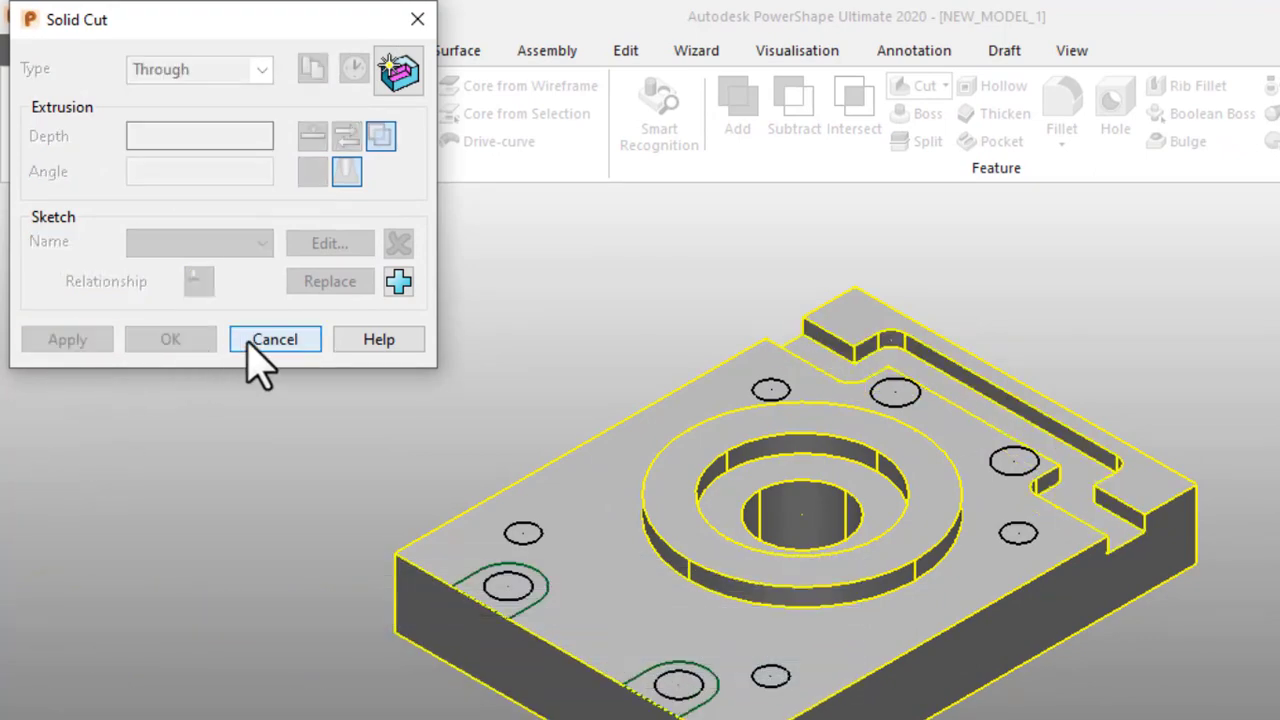
left_click(255, 342)
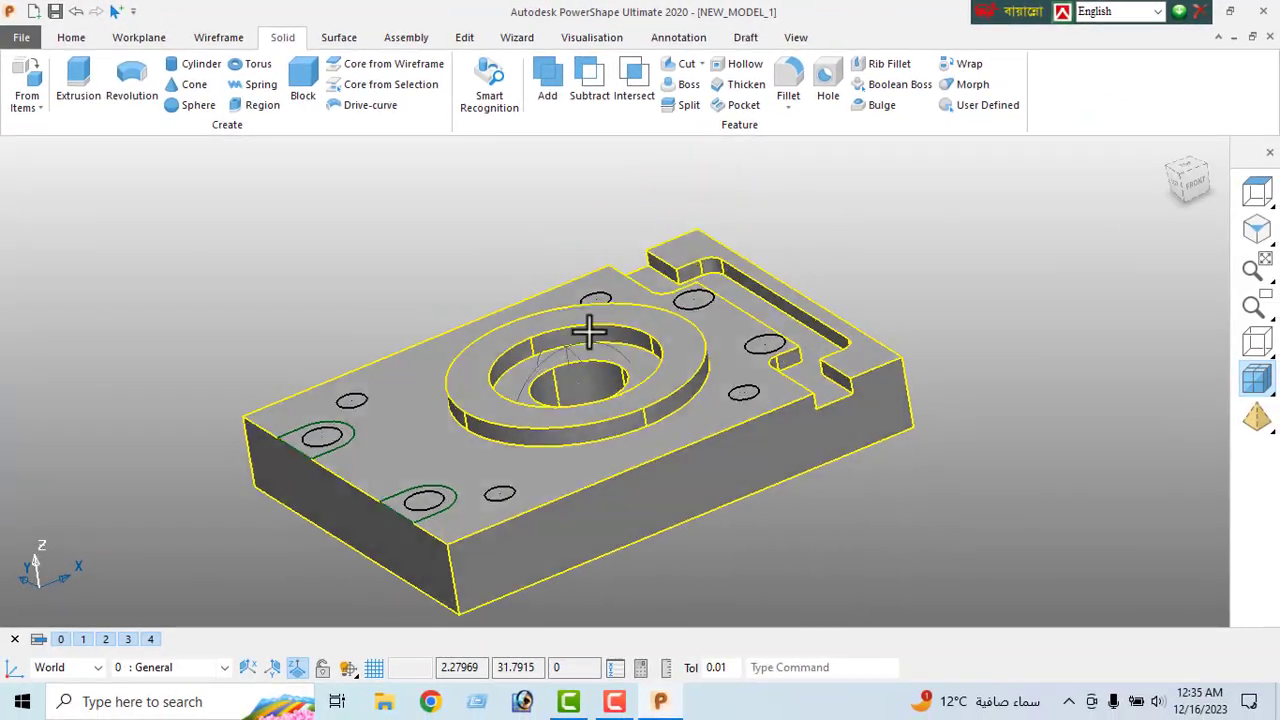
- Cut both edge slots from their composite curves as Blind cuts with a depth of 6.35
middle_click_drag(588, 330, 580, 349)
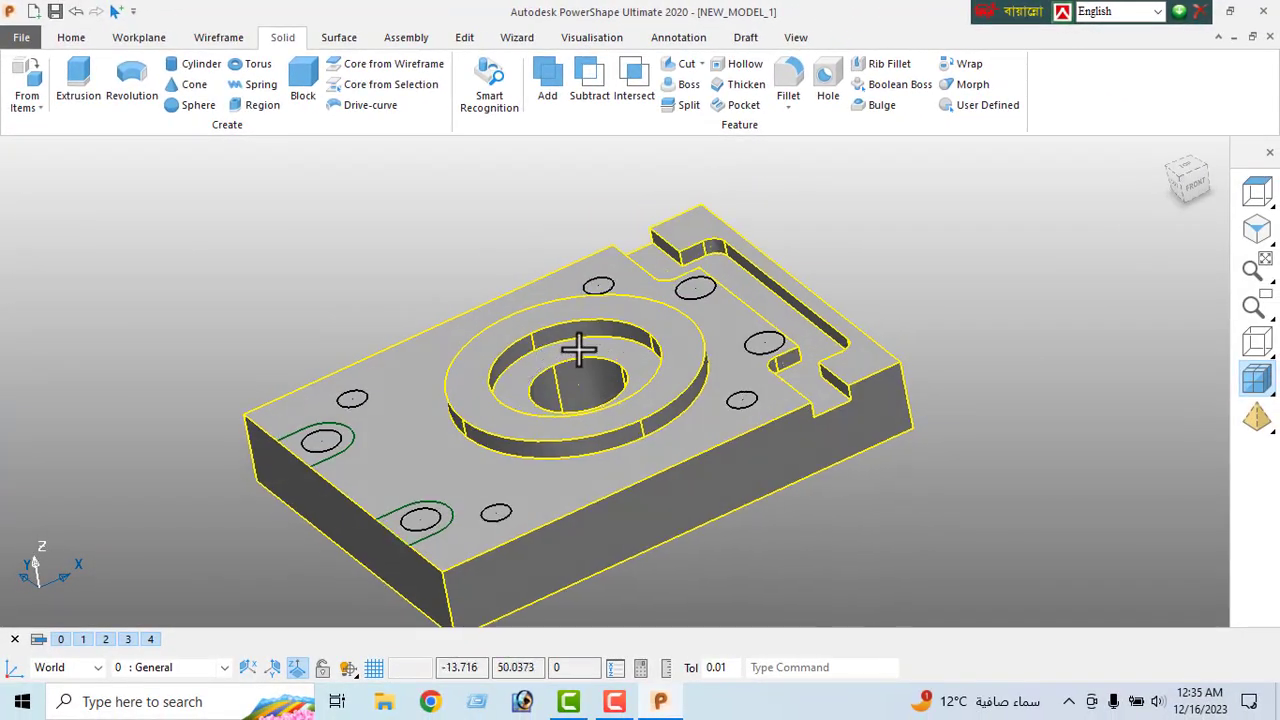
left_click(422, 533)
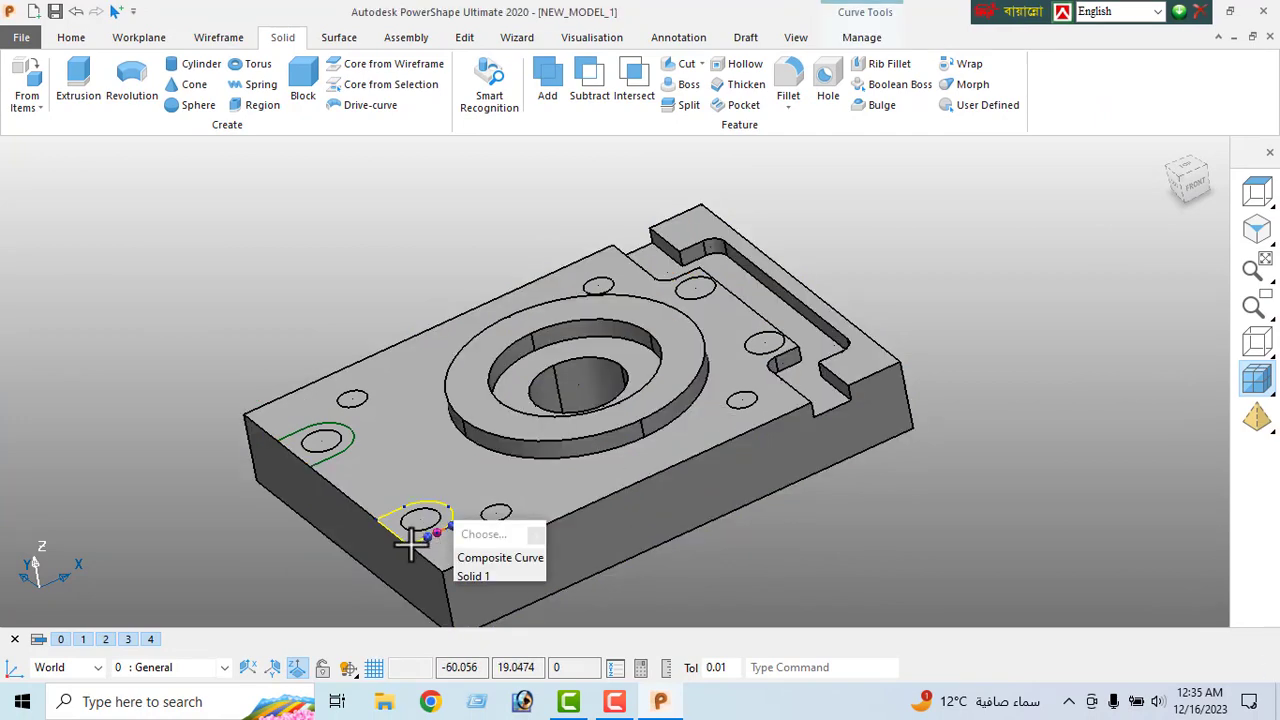
left_click(351, 479)
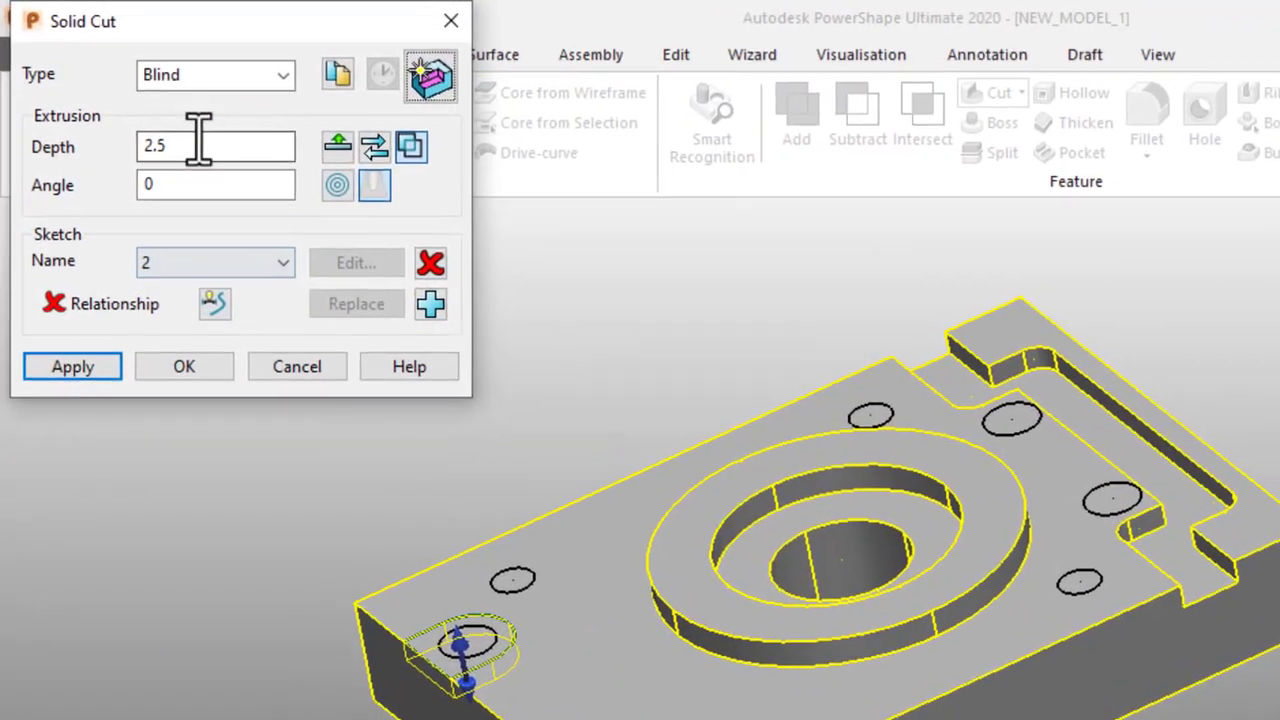
left_click_drag(138, 98, 95, 235)
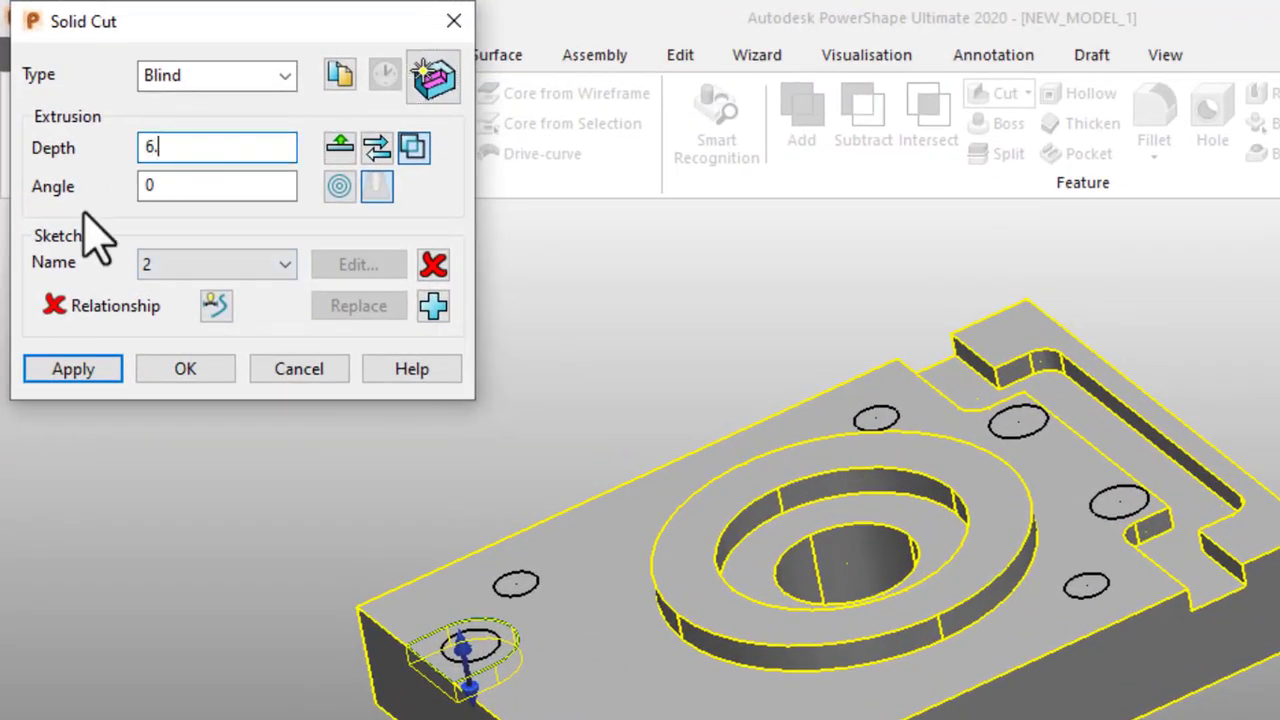
type("6.35")
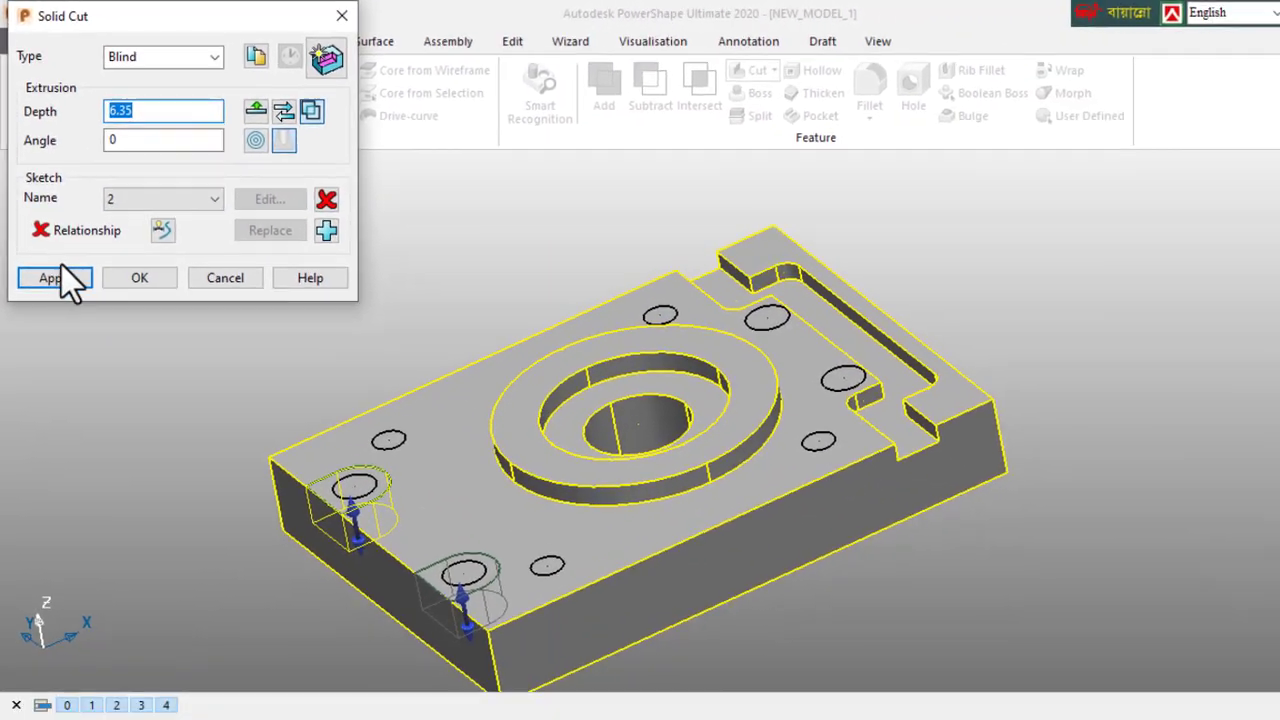
left_click(73, 369)
left_click(200, 253)
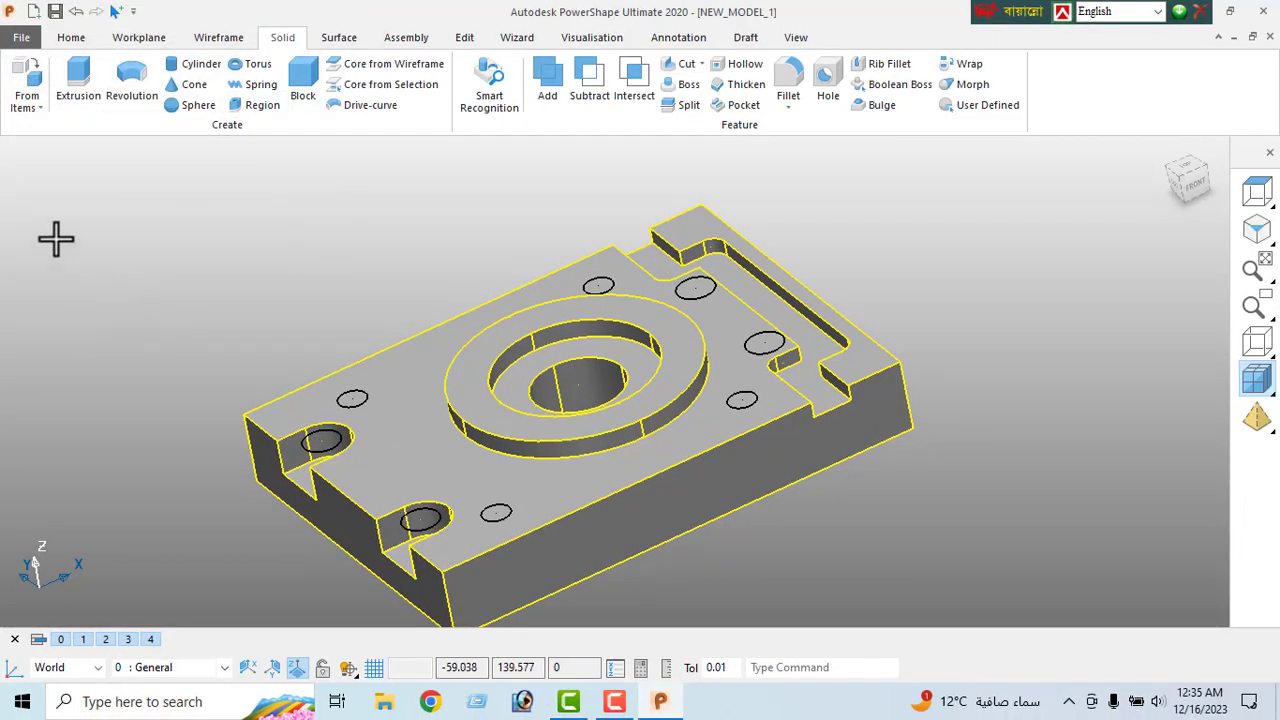
right_click(54, 238)
left_click(114, 225)
- Cut the eight small circles around the ring and in the slots as holes with a Through solid cut
middle_click_drag(803, 329, 909, 343)
left_click(500, 409)
key("Escape")
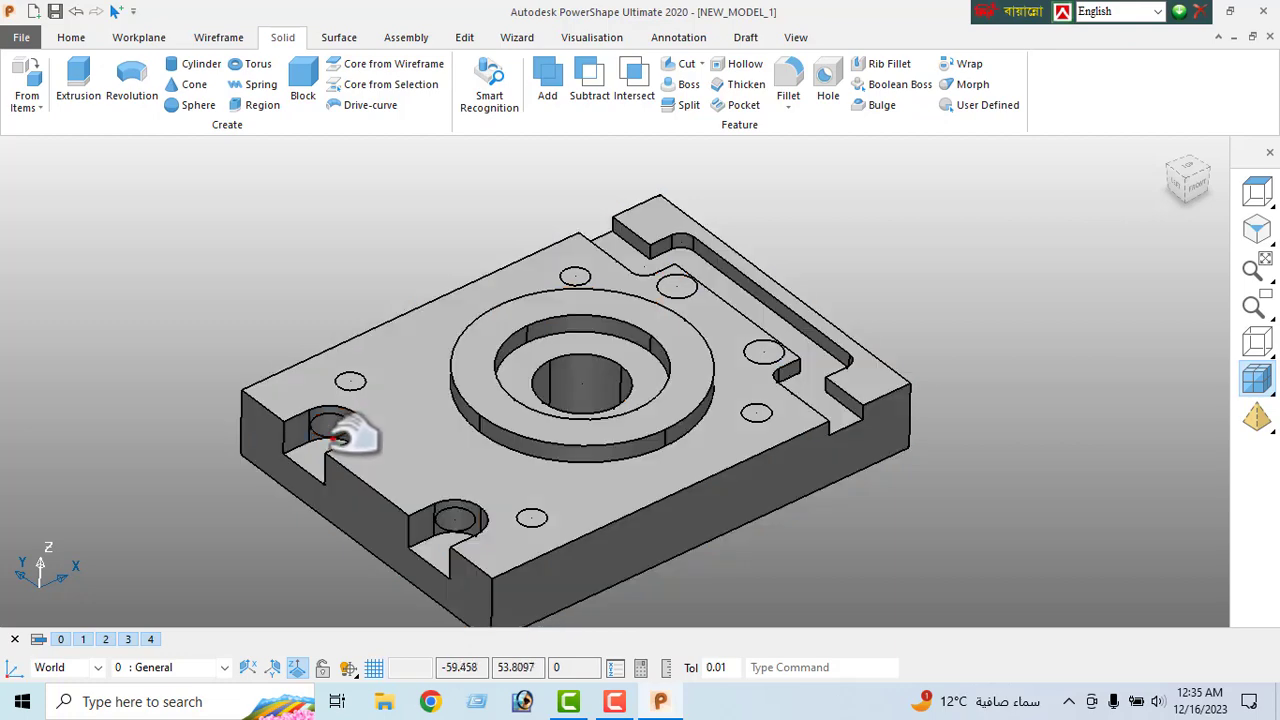
left_click(359, 390, "shift")
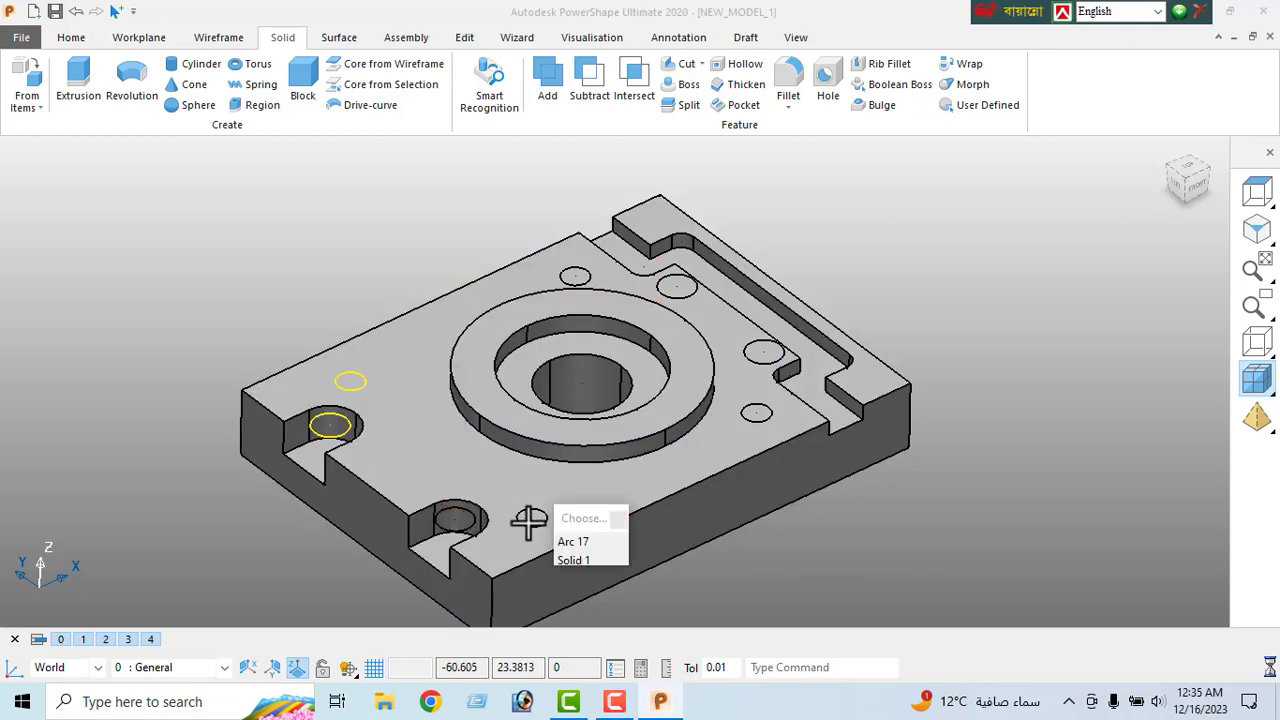
left_click(455, 520, "shift")
left_click(532, 517, "shift")
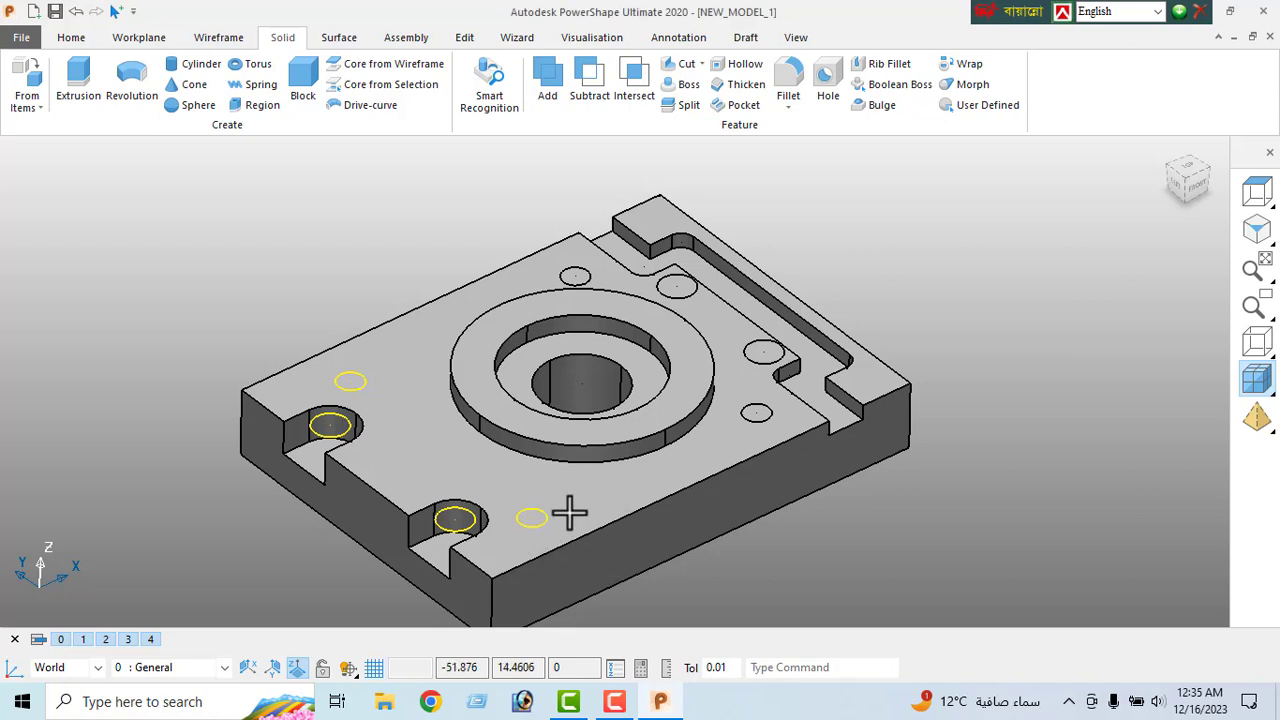
left_click(752, 415, "shift")
left_click(752, 352, "shift")
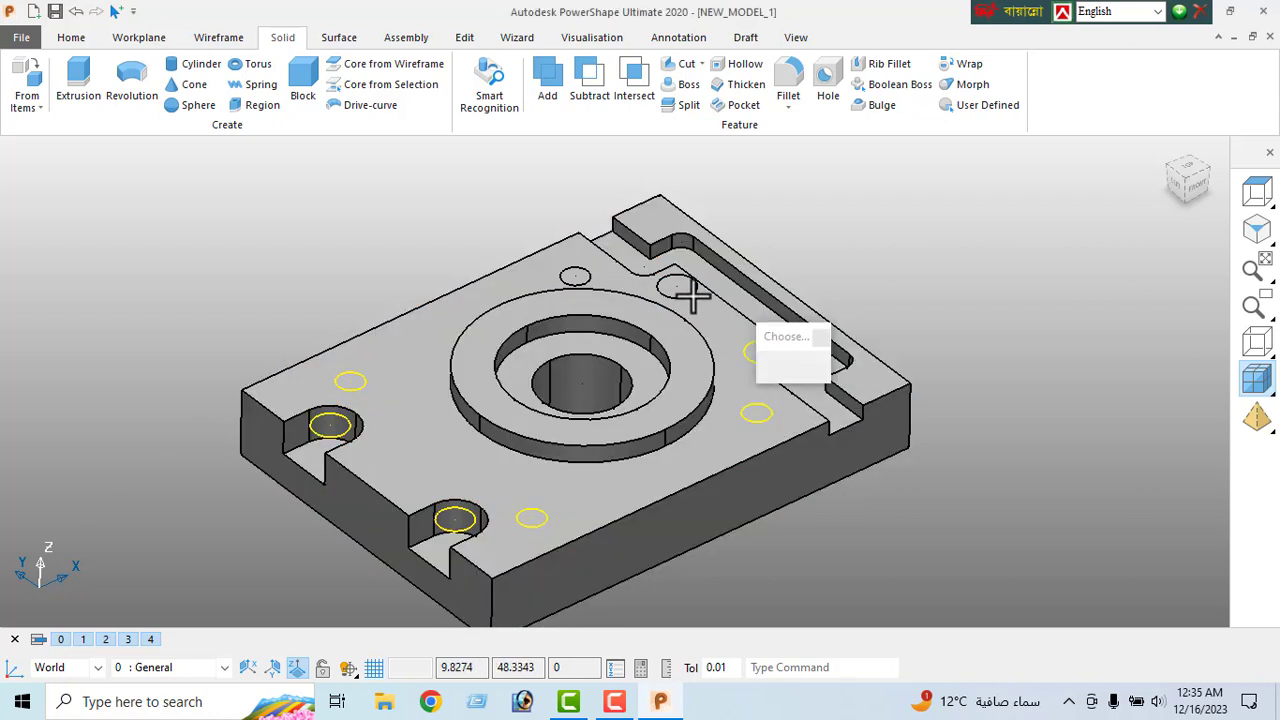
left_click(688, 293, "shift")
left_click(567, 277, "shift")
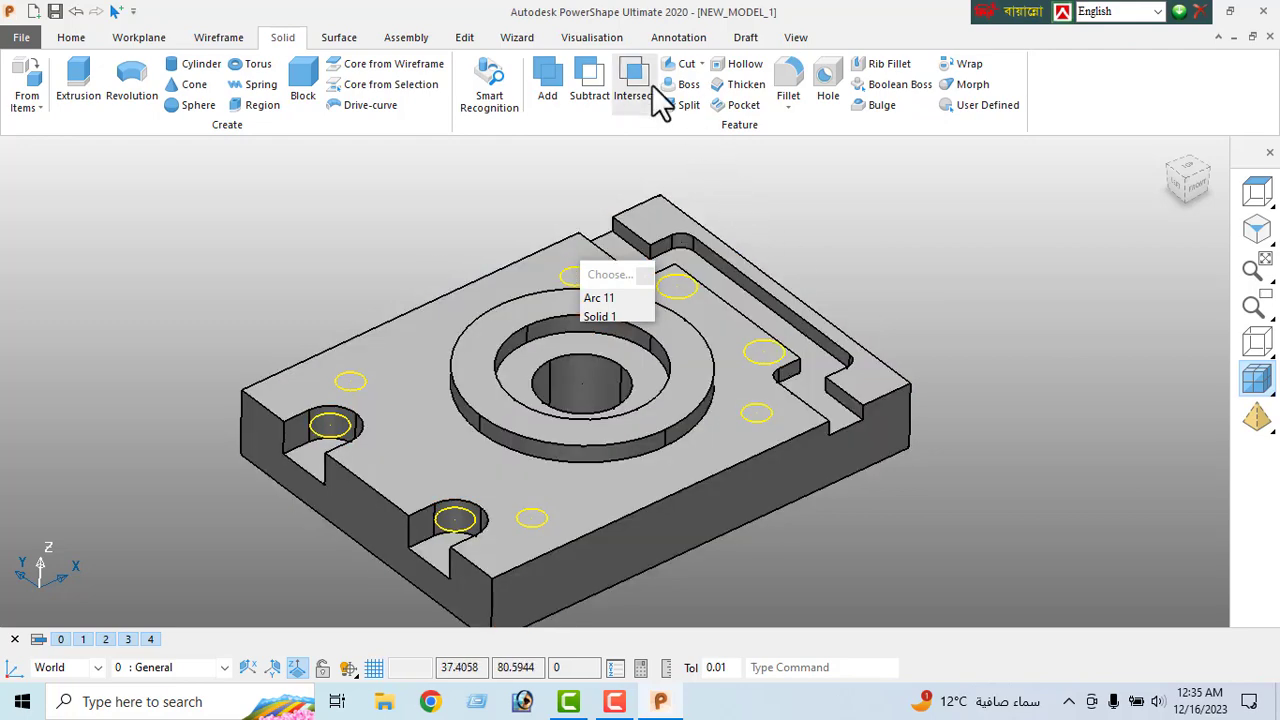
left_click(682, 64)
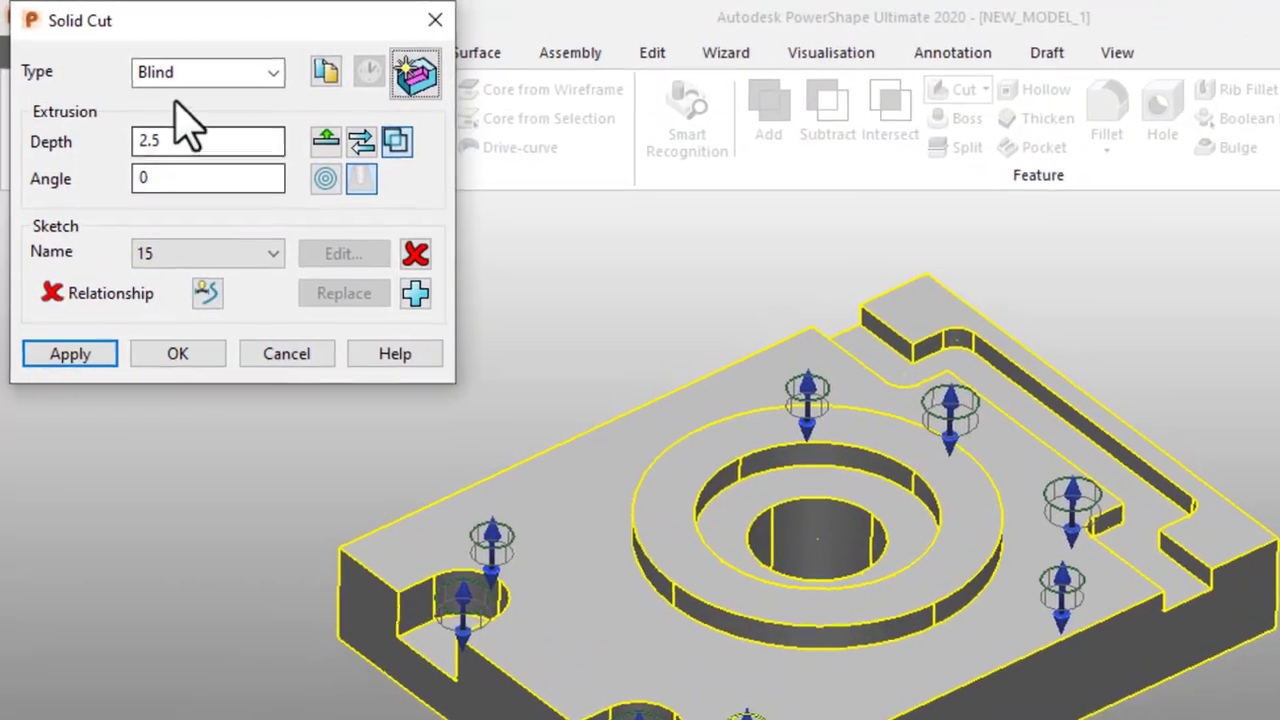
left_click(158, 58)
left_click(150, 94)
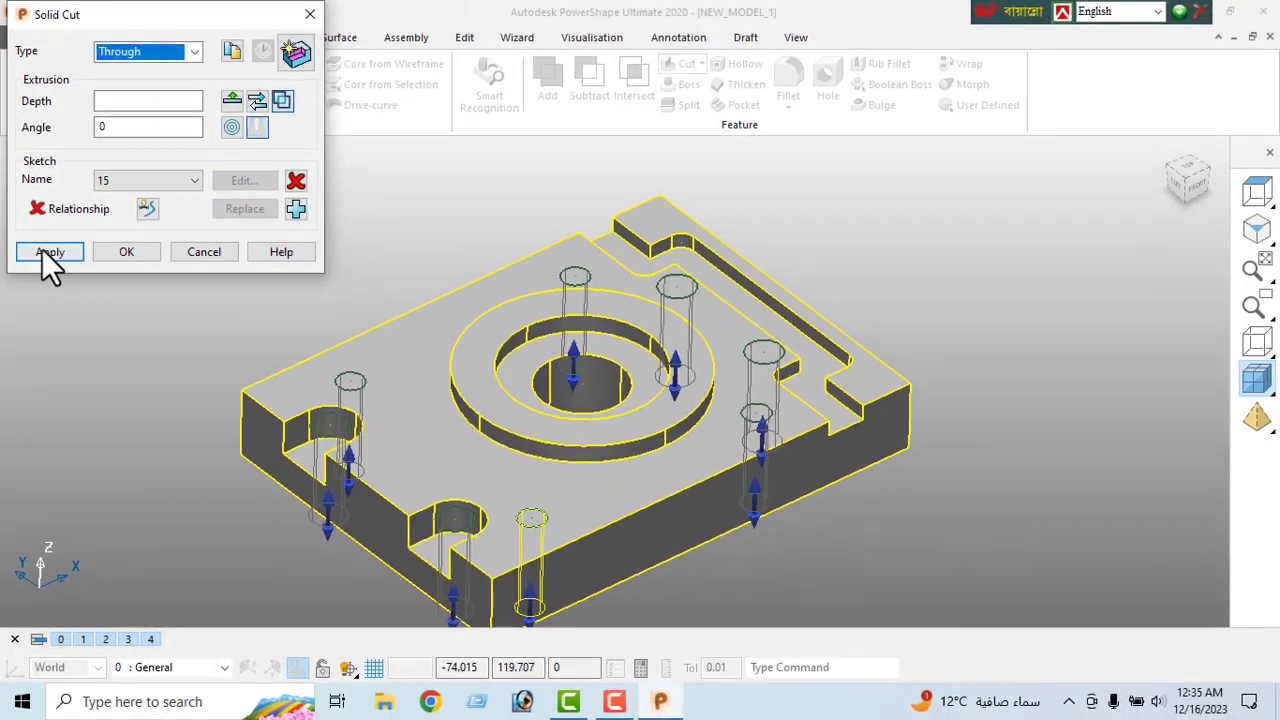
left_click(60, 364)
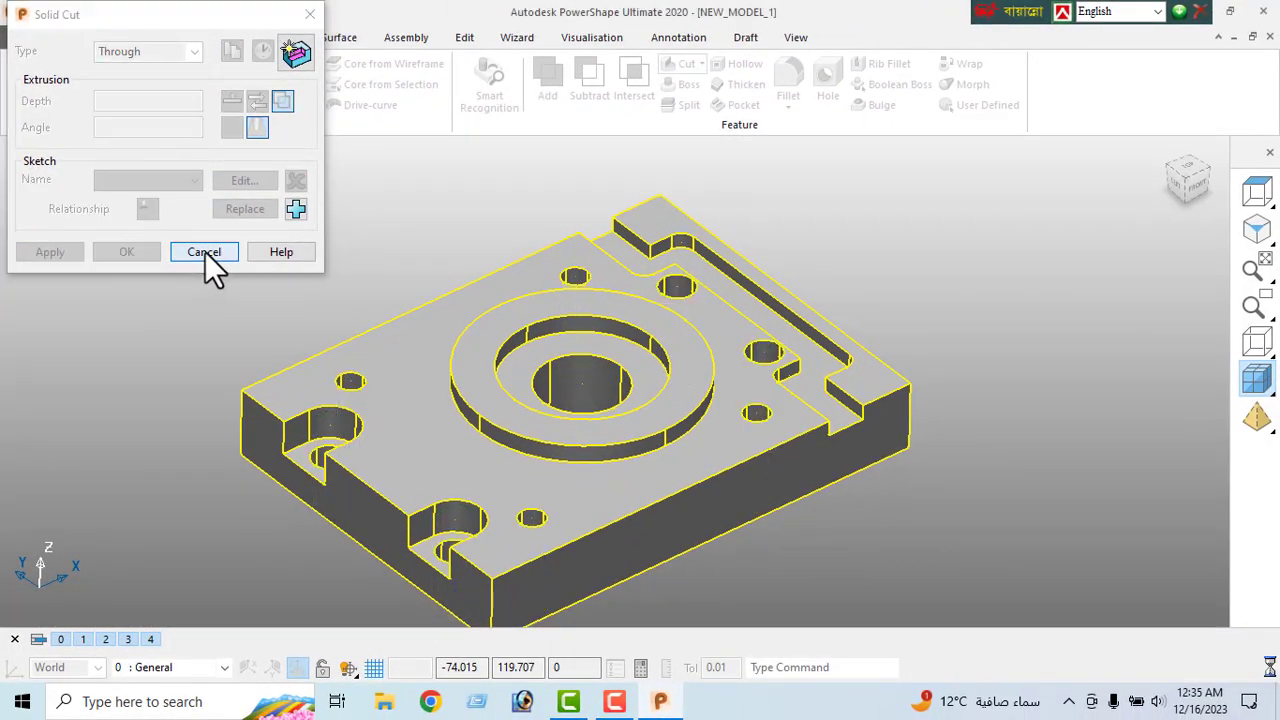
- Close the Solid Cut dialog and clear the selection of the solid plate
left_click(205, 254)
scroll(560, 370, "down", 3)
scroll(590, 385, "down", 1)
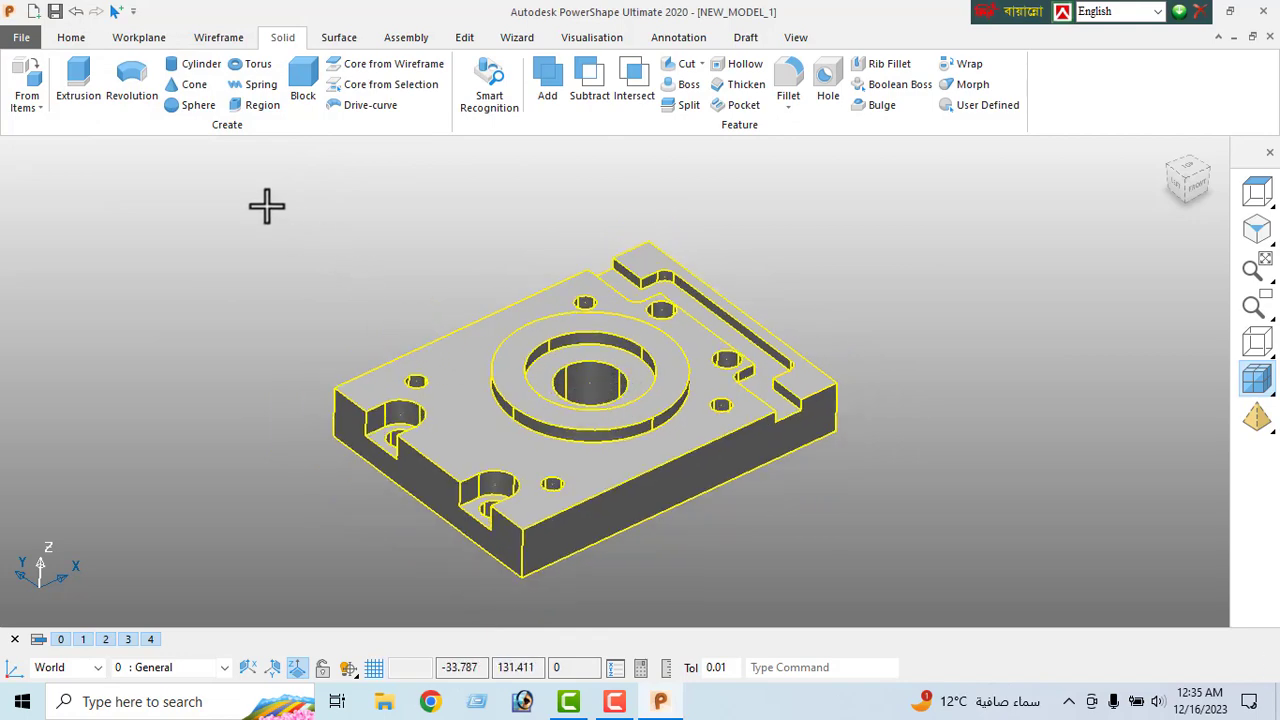
left_click(109, 243)
right_click(109, 243)
left_click(144, 225)
middle_click_drag(519, 345, 557, 348)
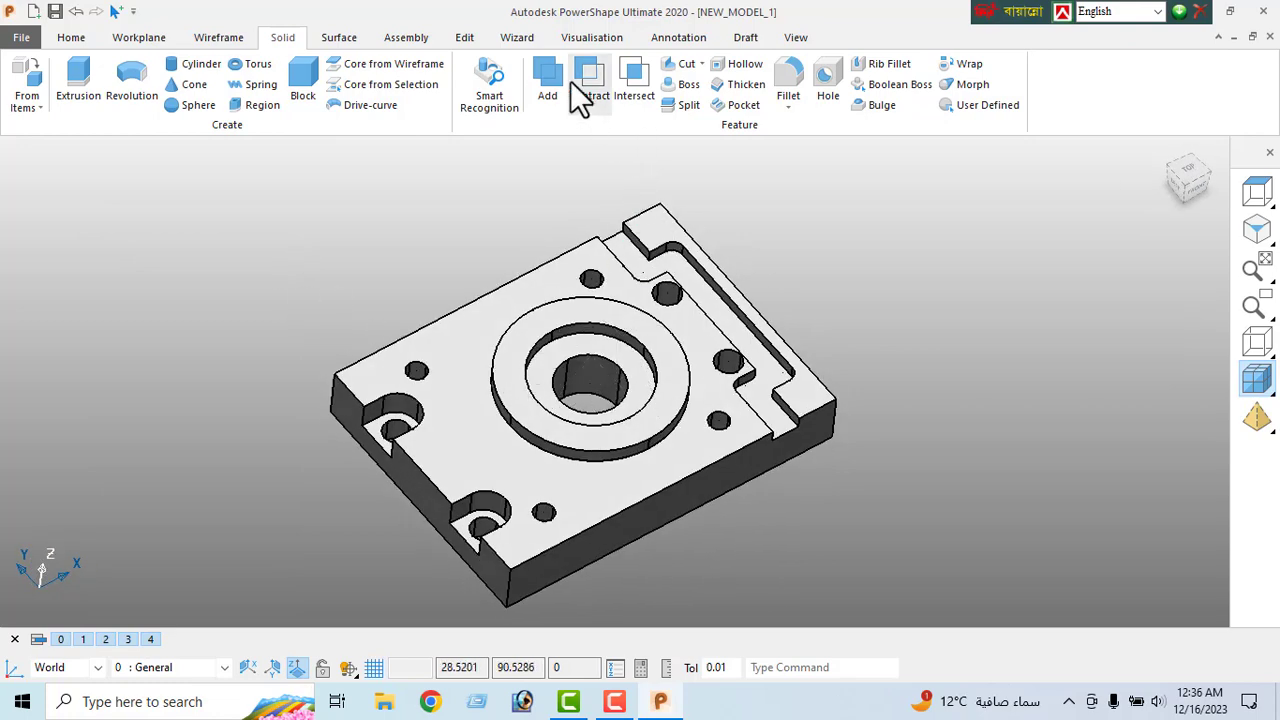
- Try the orange Standard23 material on the solid plate, replace it with the red Standard22 material, and deselect the plate
left_click(667, 36)
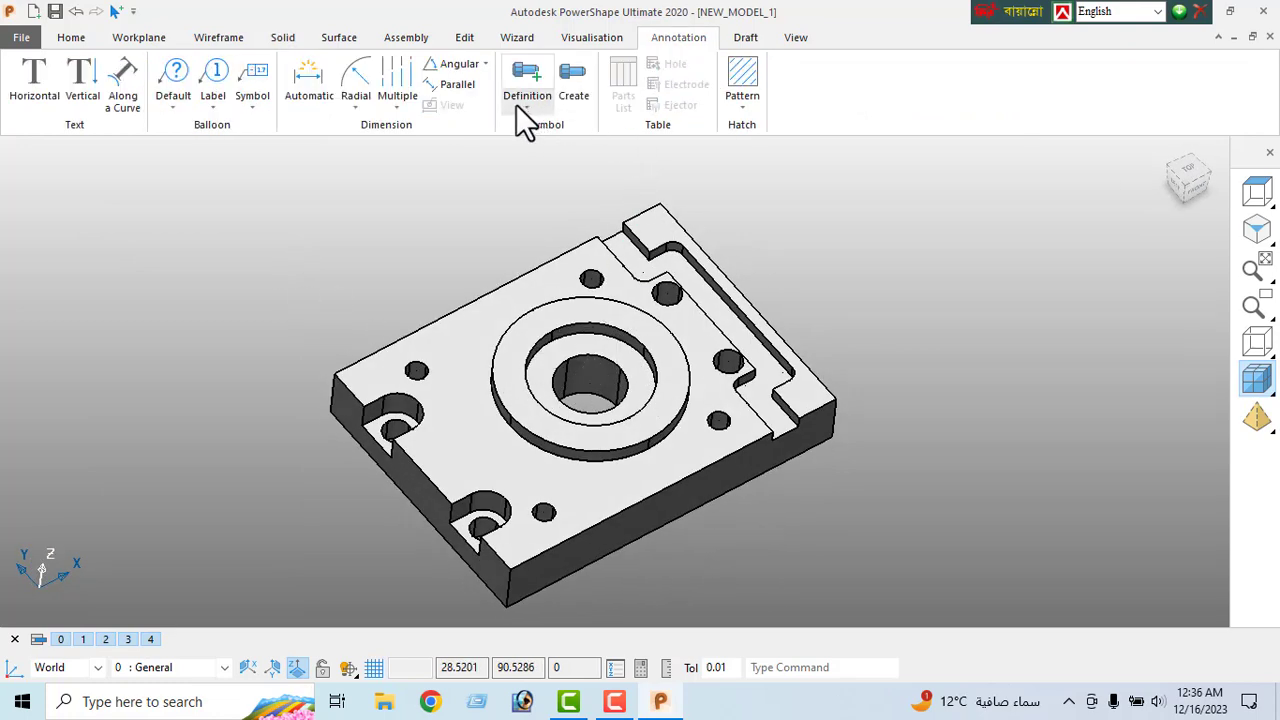
left_click(598, 37)
left_click(704, 88)
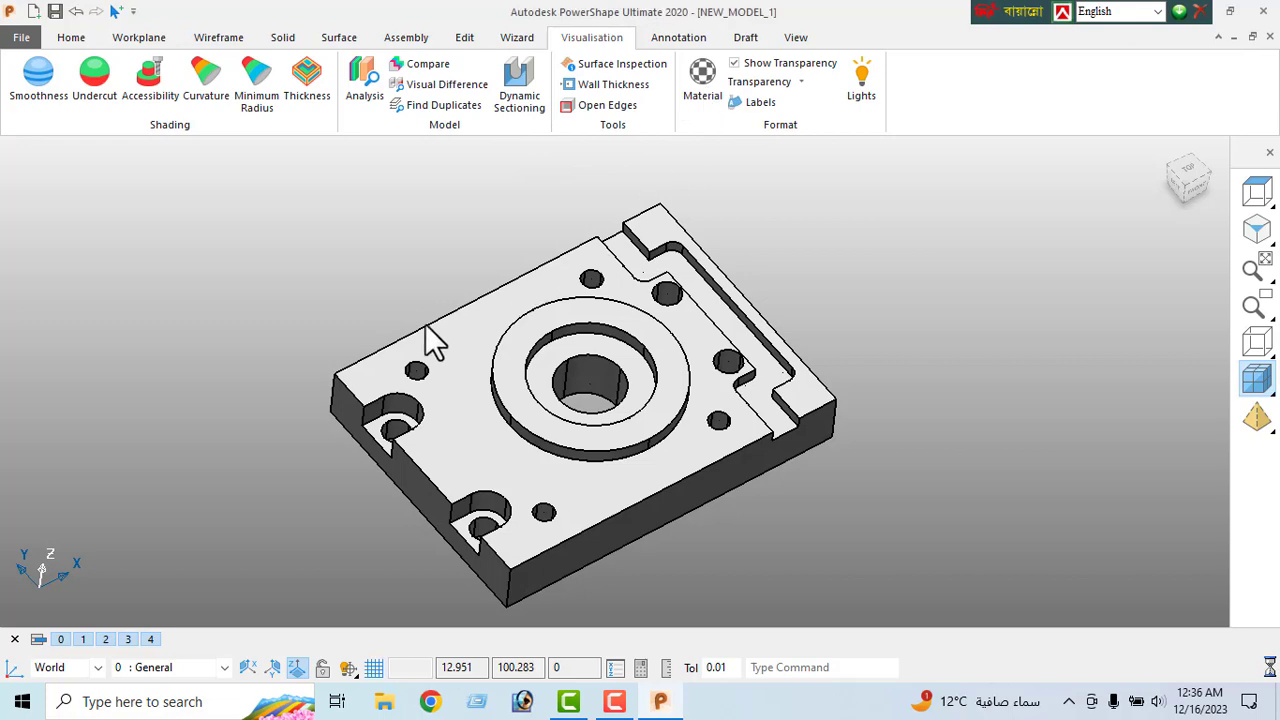
left_click(472, 463)
left_click(117, 369)
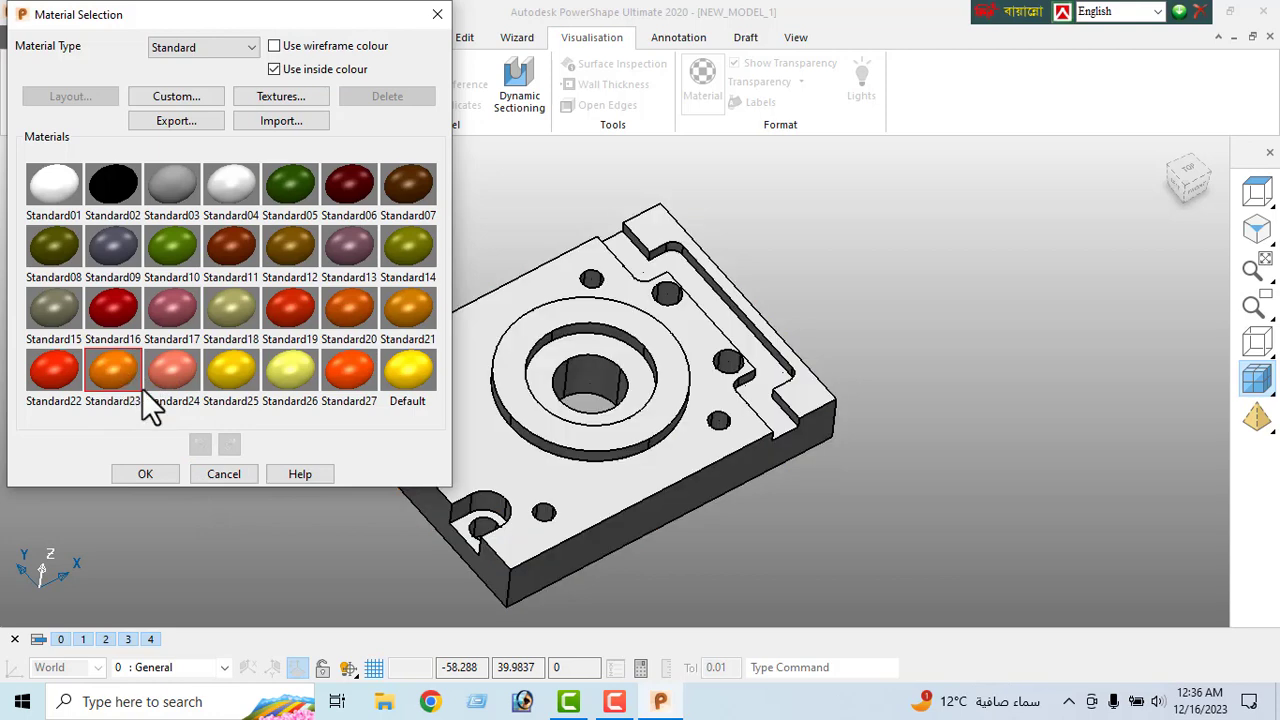
left_click(502, 421)
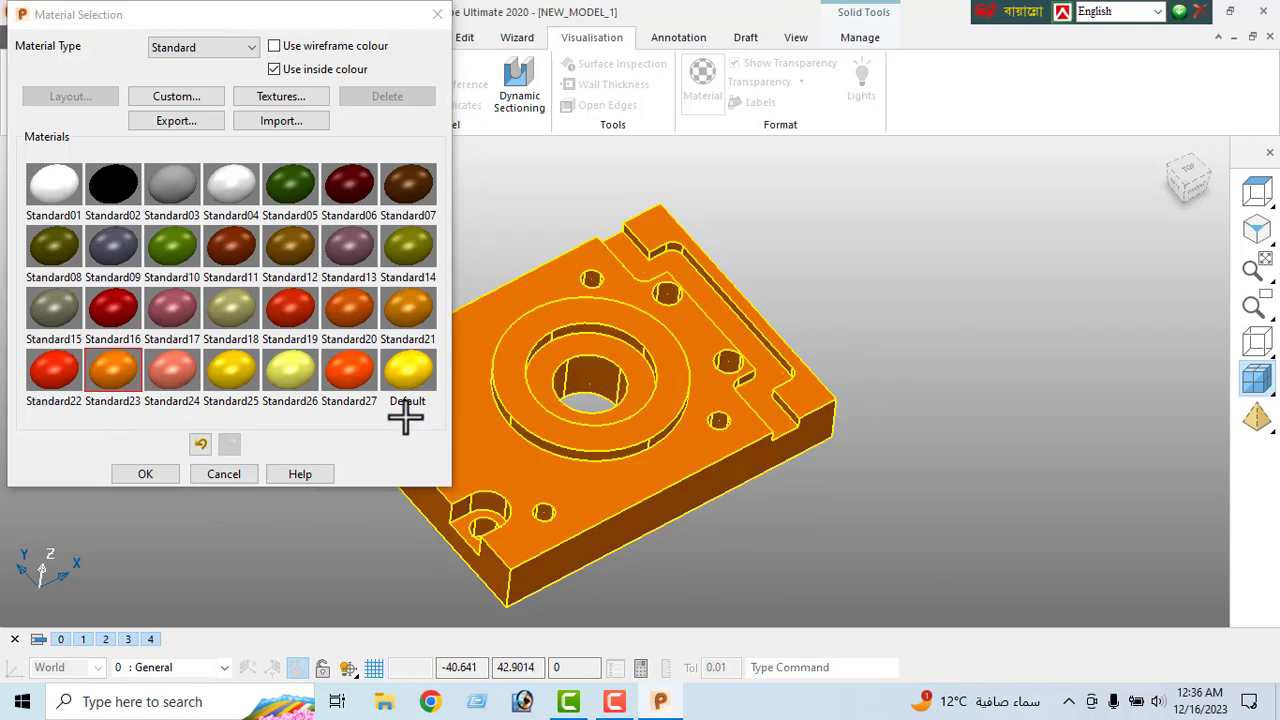
left_click(55, 371)
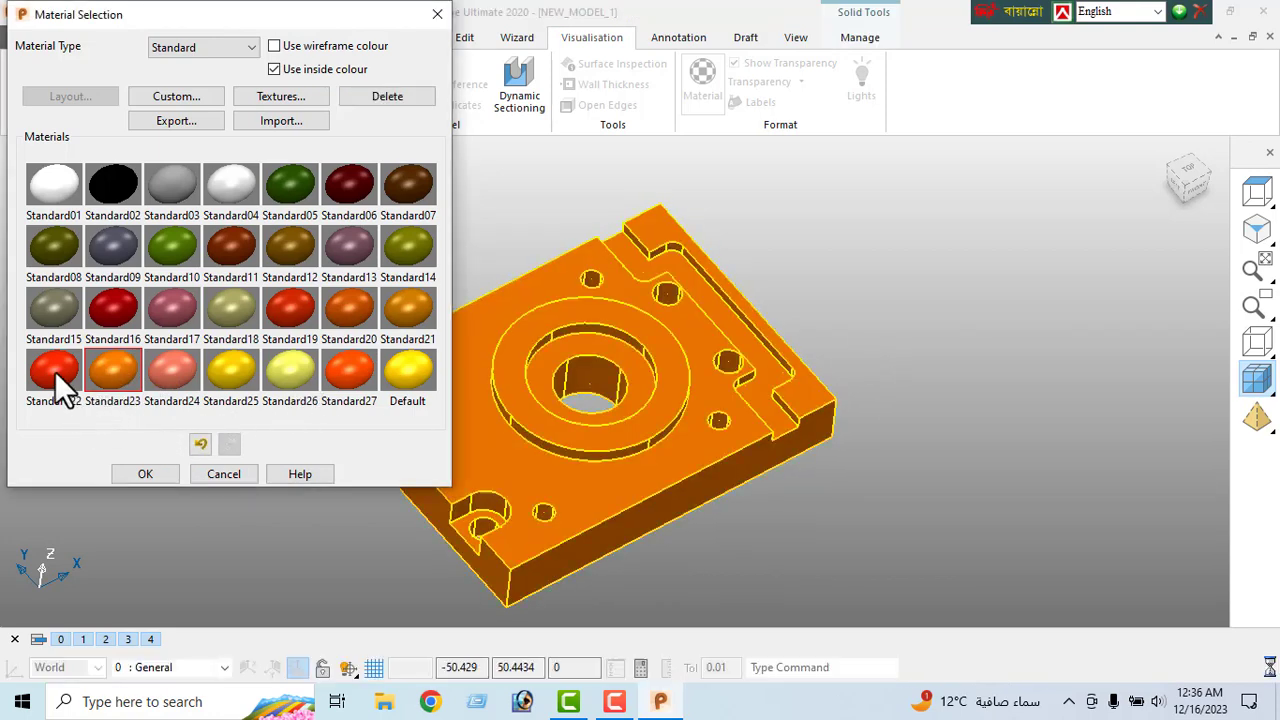
left_click(145, 474)
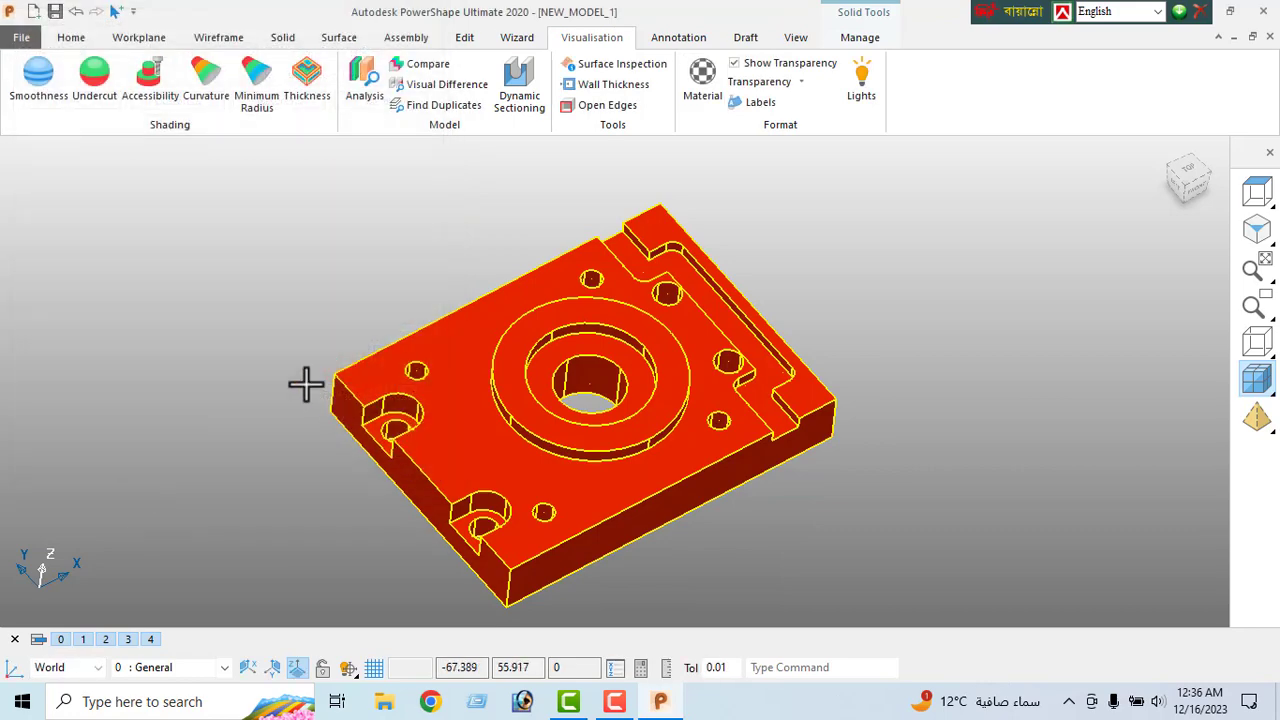
right_click(115, 259)
left_click(166, 233)
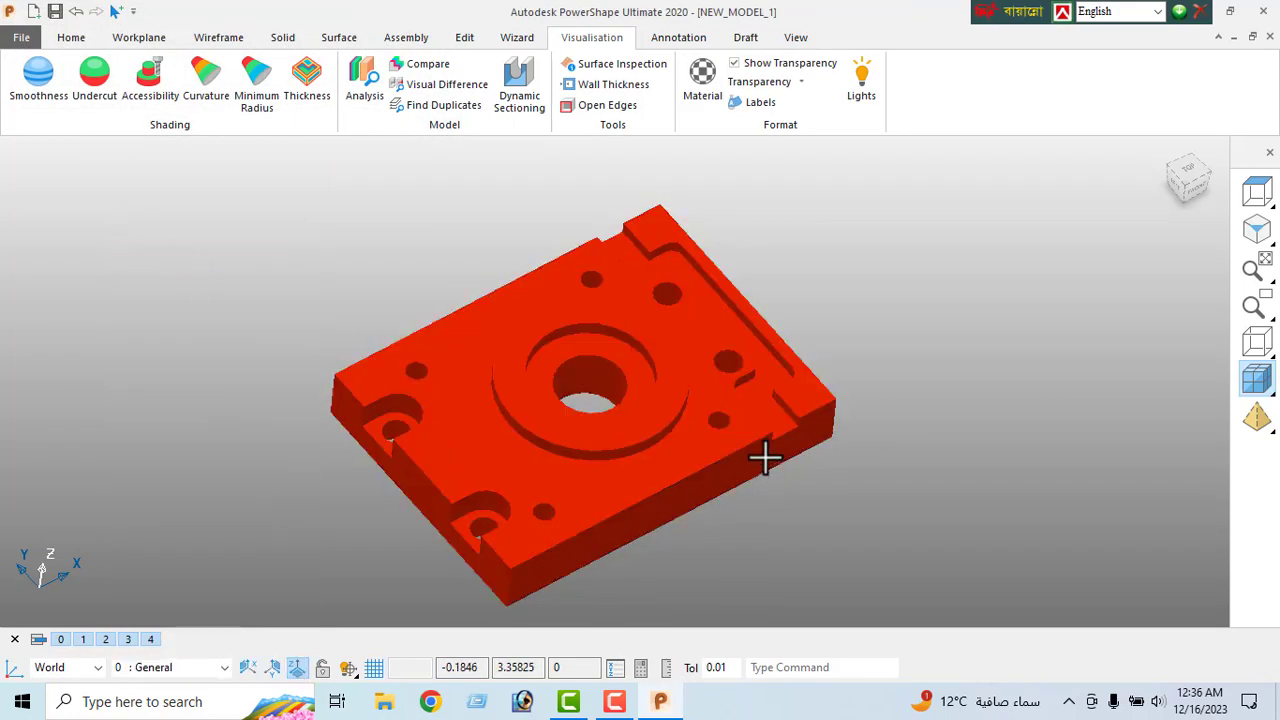
middle_click_drag(766, 457, 791, 435)
scroll(723, 494, "down", 2)
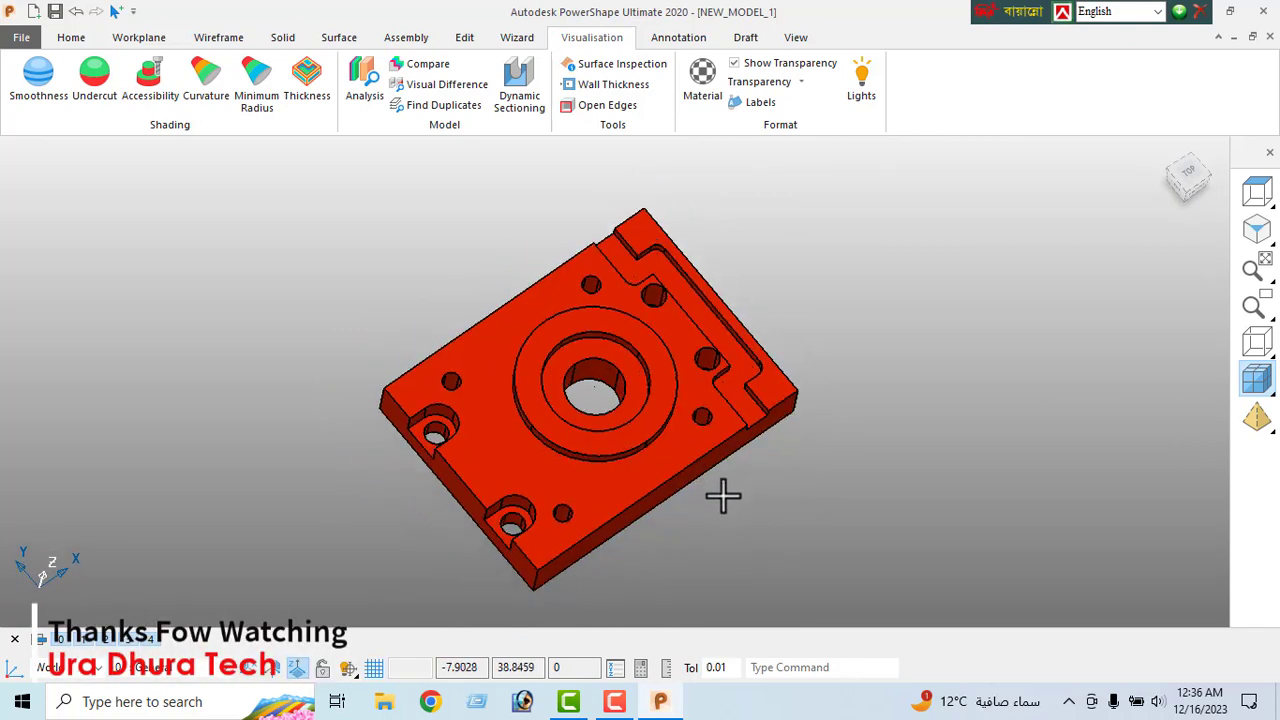
middle_click_drag(510, 362, 492, 282)
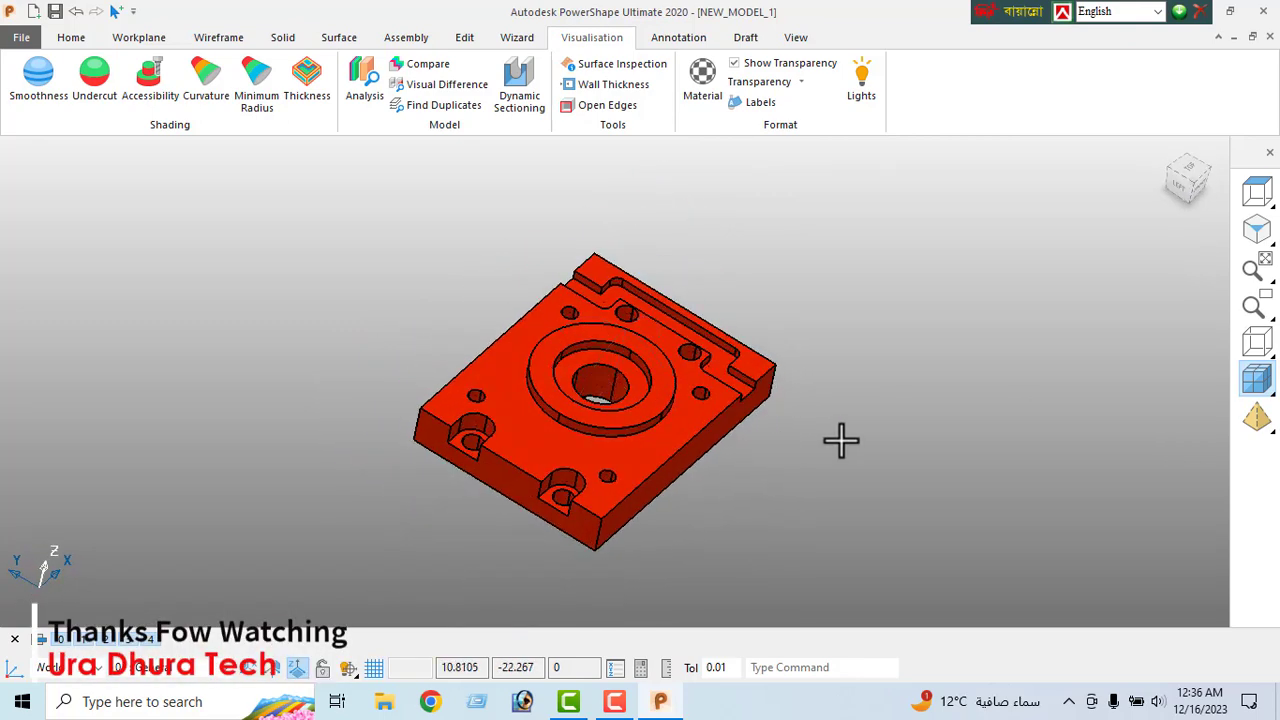
left_click(615, 703)
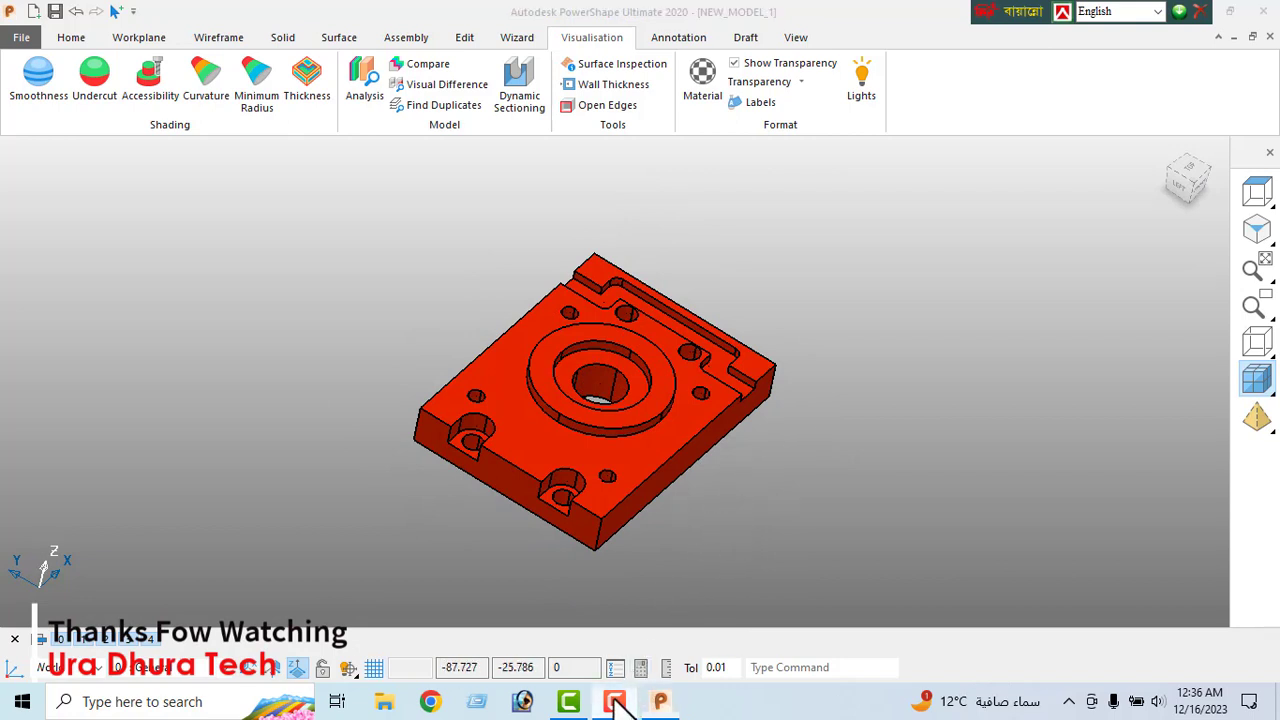